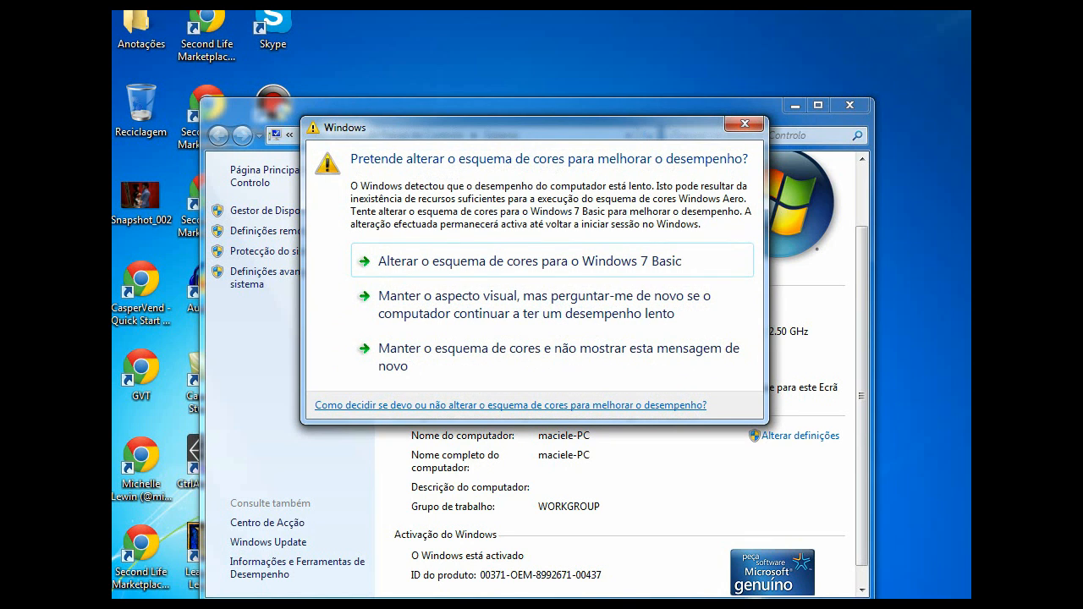
Step: Switch the colour scheme to Windows 7 Basic and close the System information window
left_click(529, 262)
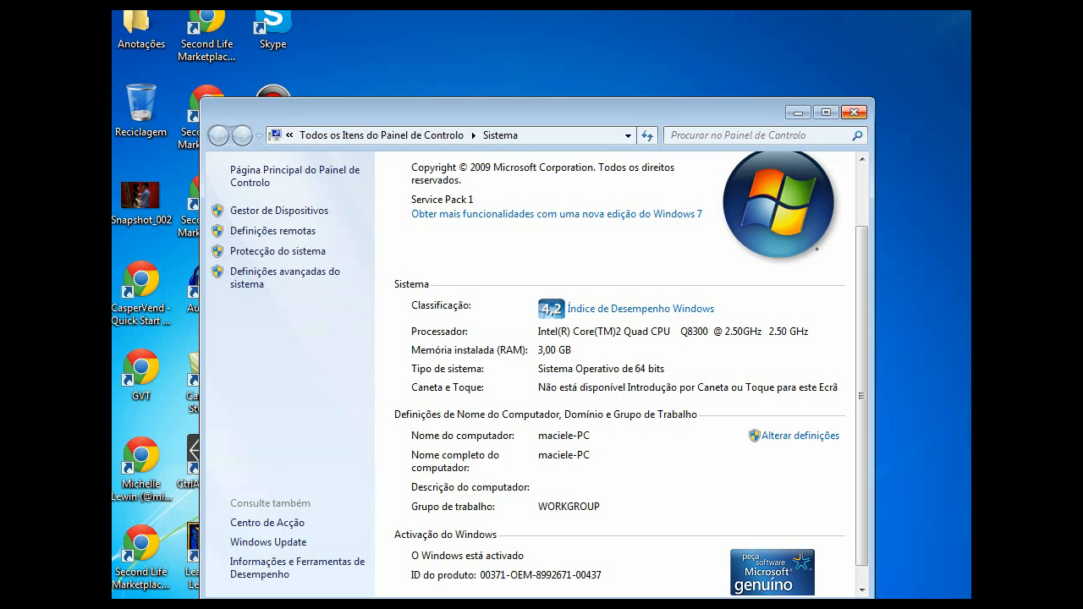
left_click(852, 112)
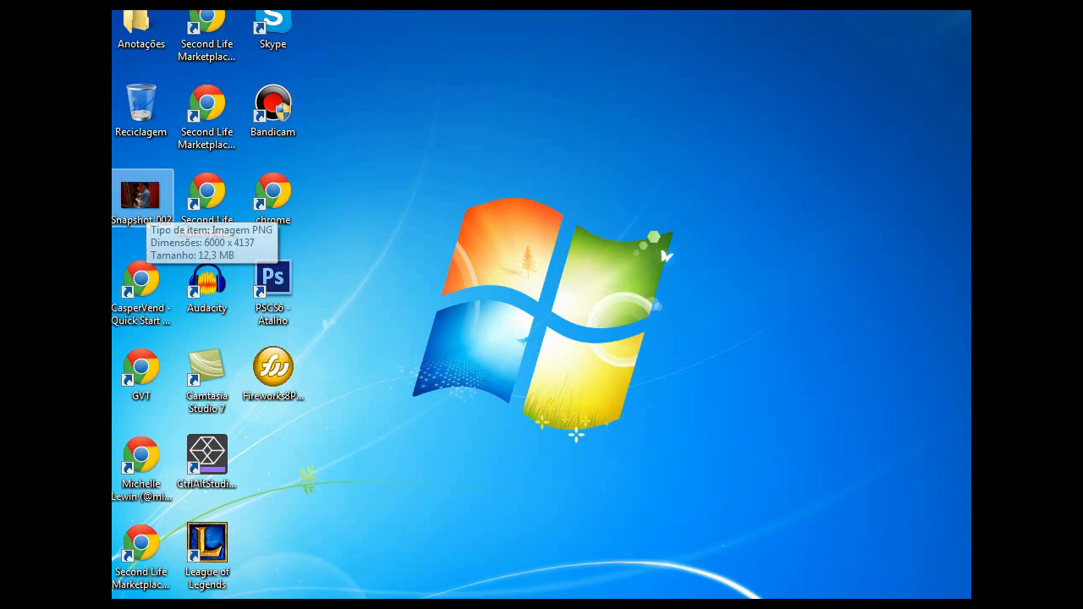
Step: Open the desktop image Snapshot_002 and examine both avatars' faces and clothing up close
double_click(140, 195)
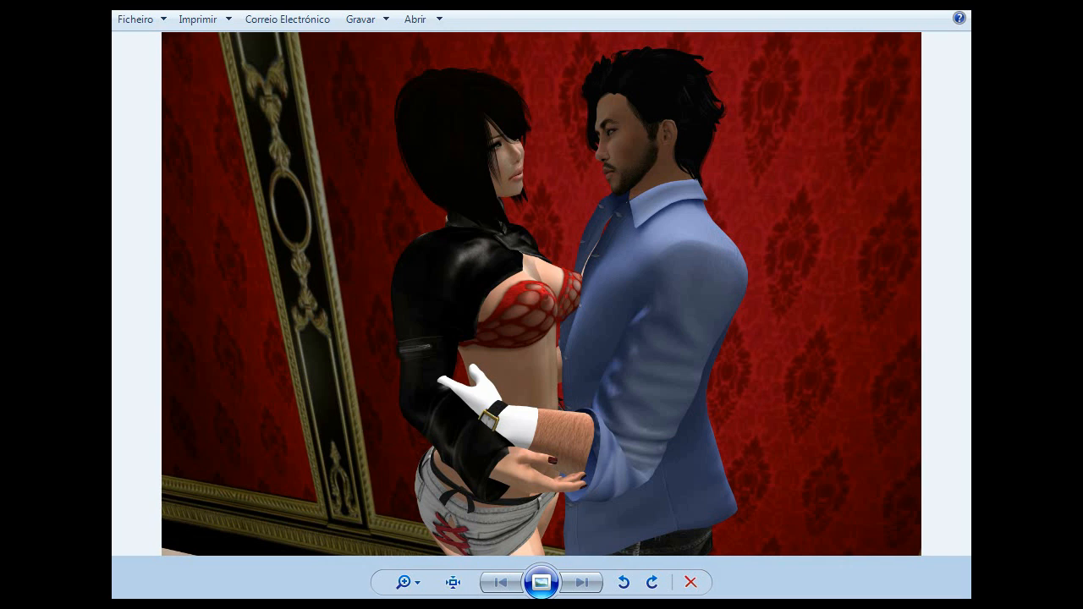
left_click(404, 582)
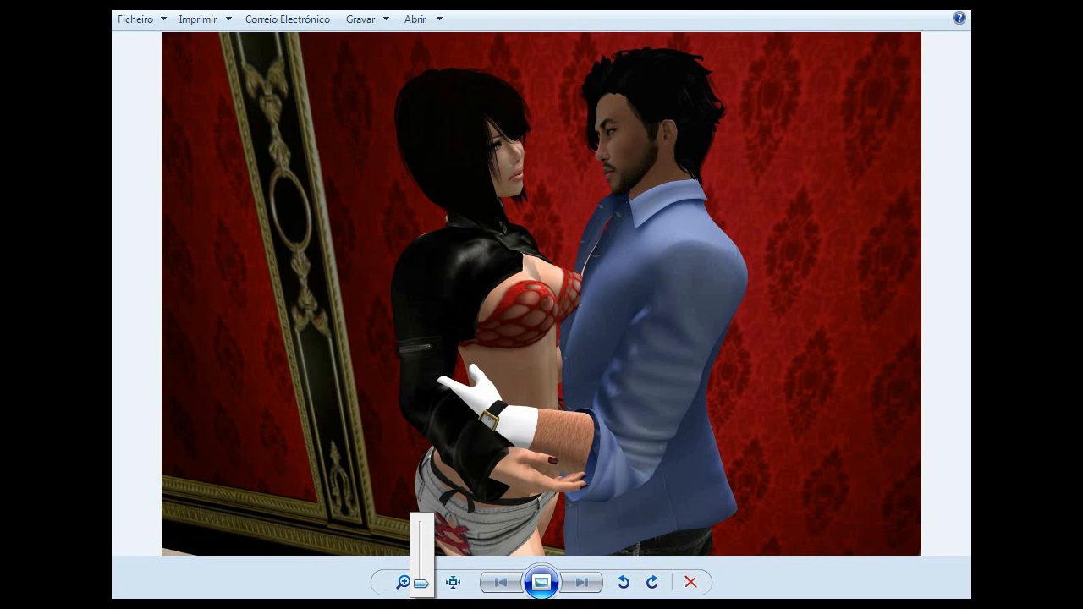
left_click_drag(421, 583, 421, 566)
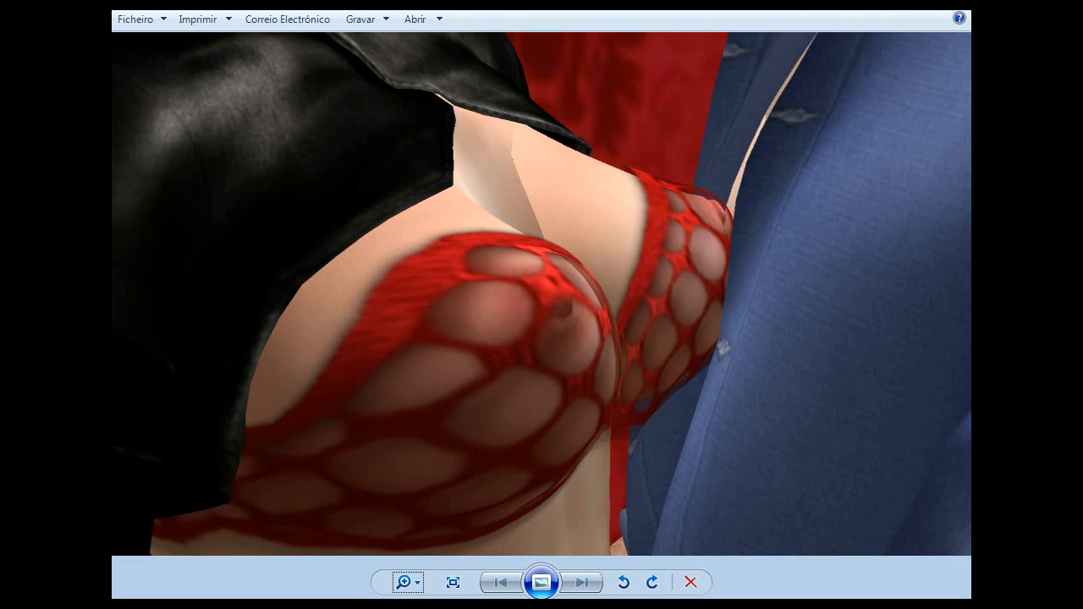
left_click_drag(474, 186, 659, 493)
left_click_drag(542, 170, 450, 517)
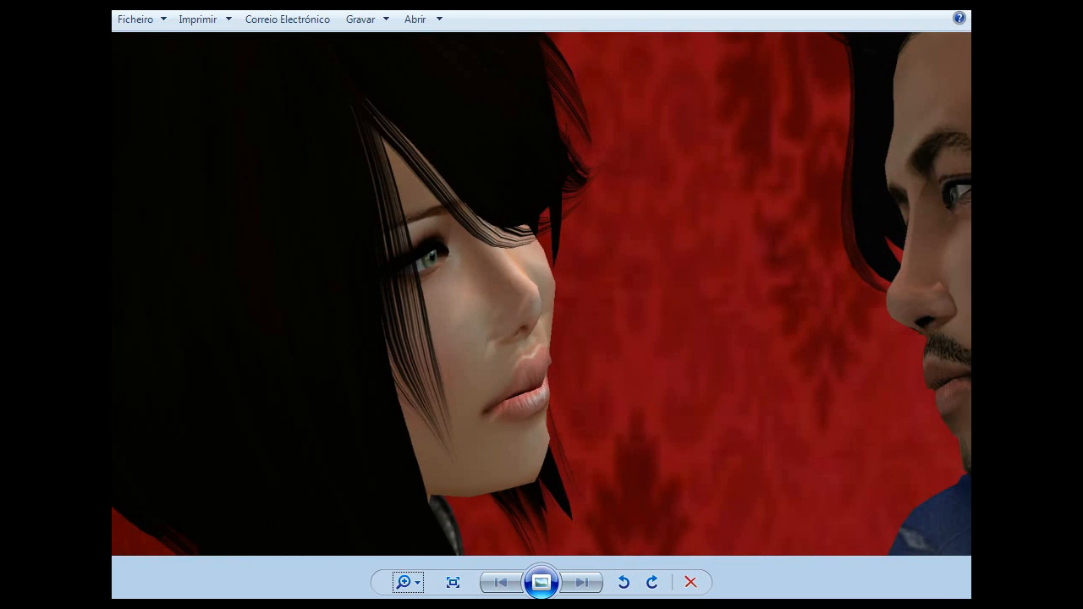
left_click_drag(677, 296, 266, 333)
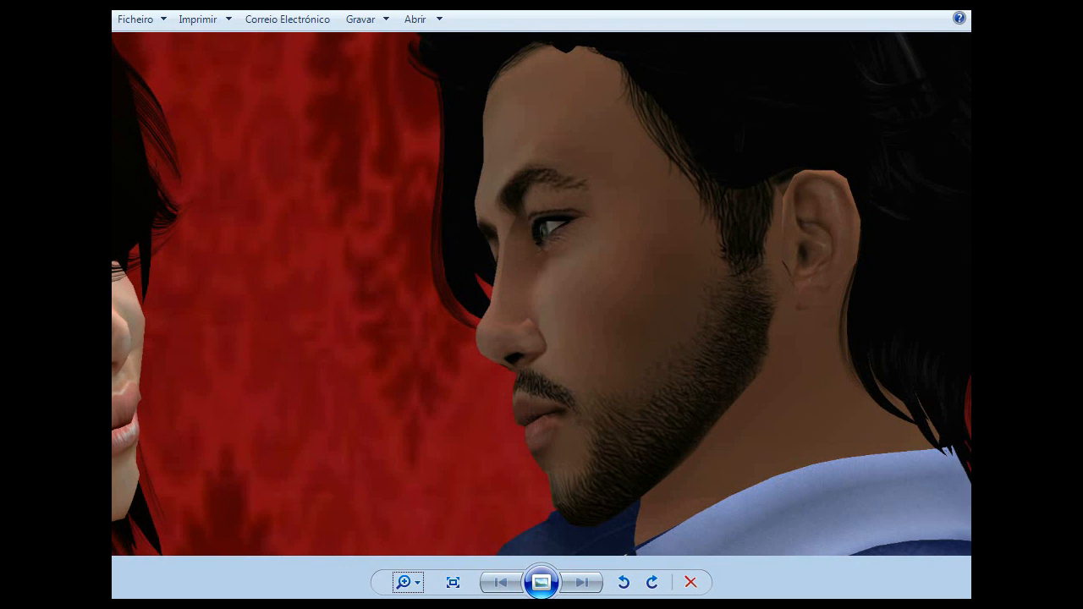
scroll(624, 305, "down", 9)
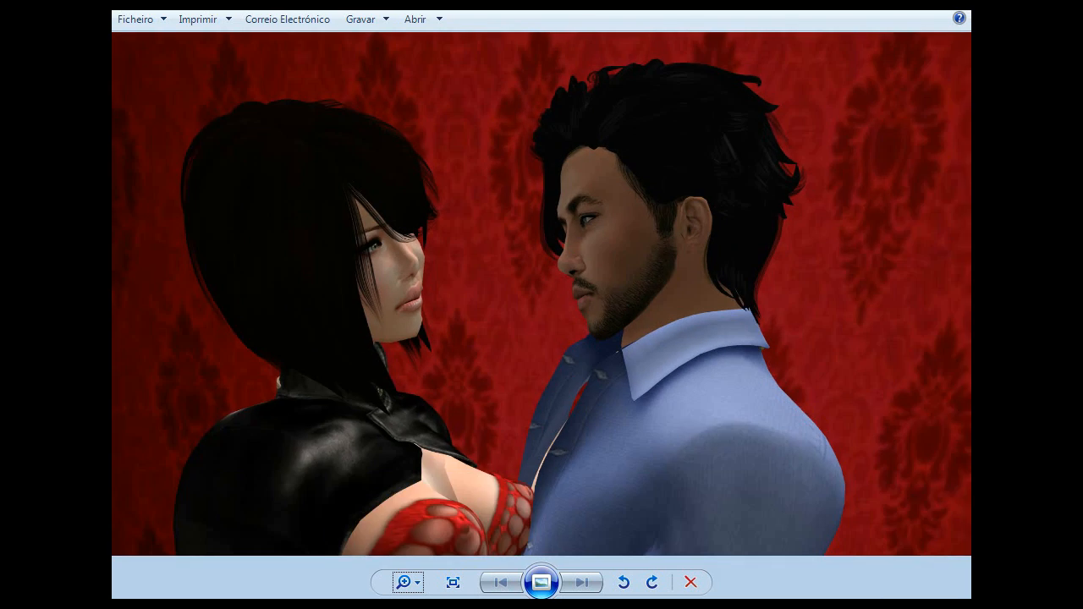
scroll(541, 294, "down", 3)
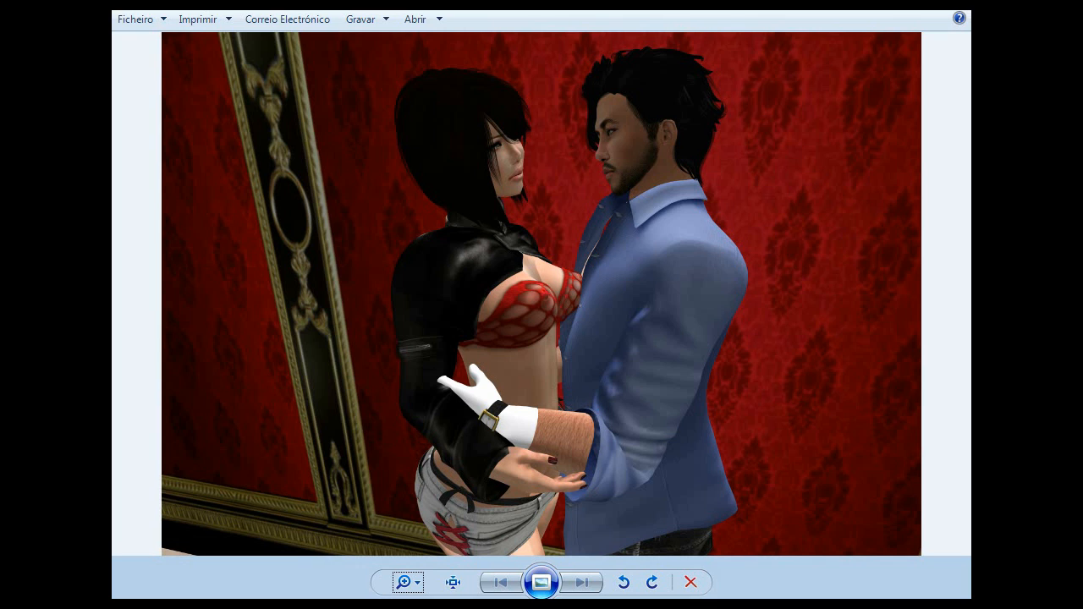
Step: Switch to Photoshop and open the Snapshot_002 image from the desktop
left_click(497, 589)
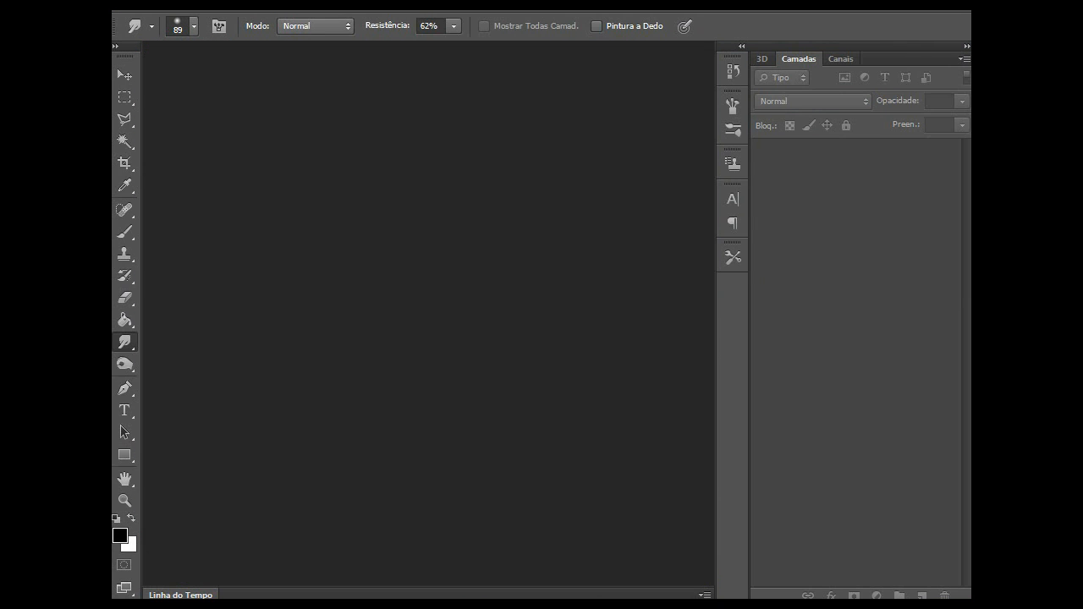
left_click(159, 4)
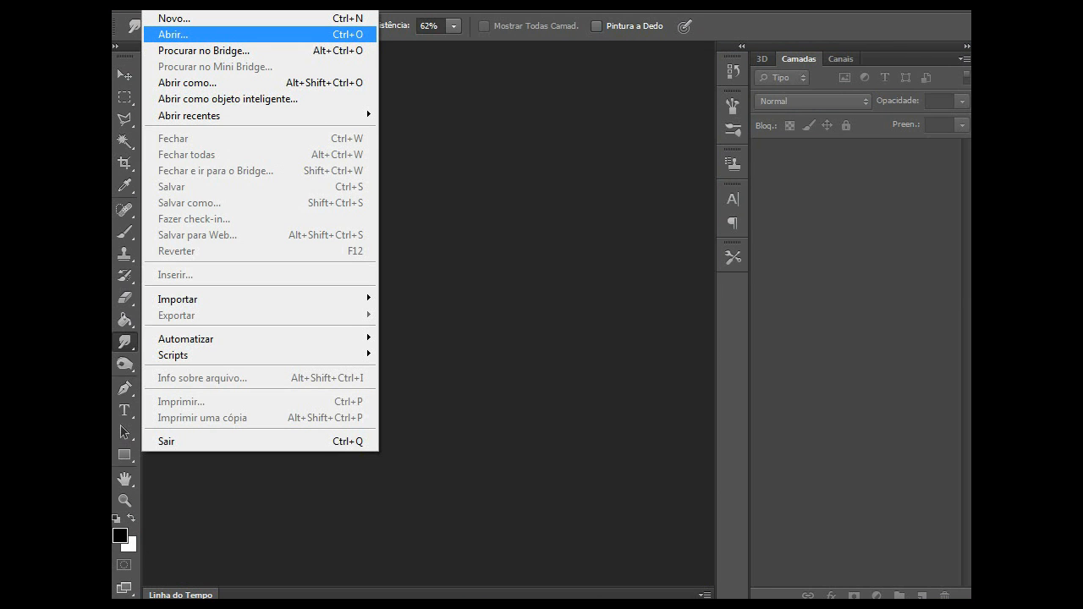
left_click(174, 34)
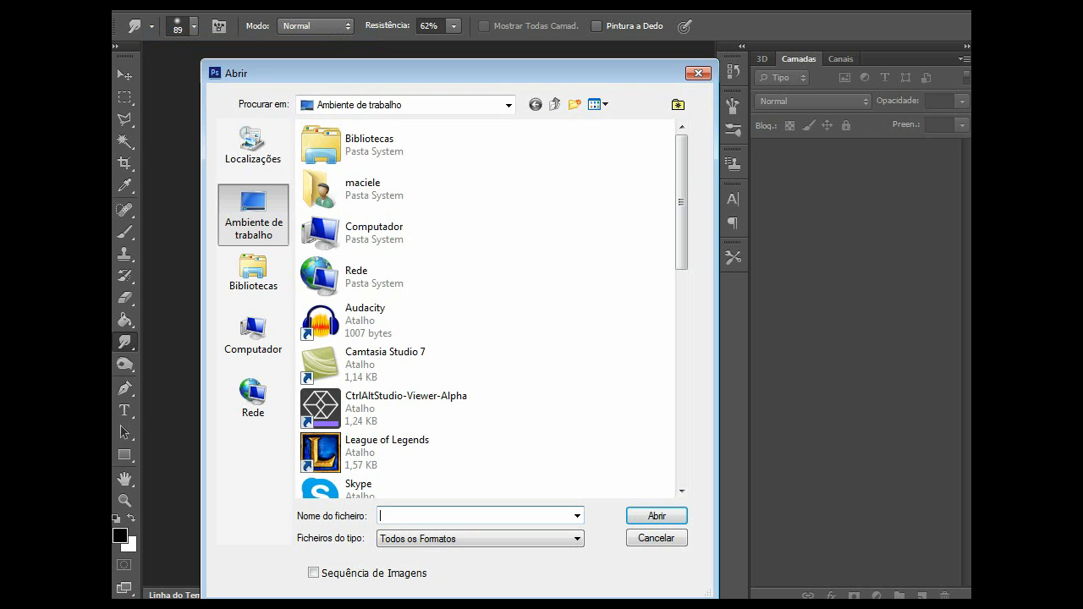
left_click_drag(682, 203, 682, 415)
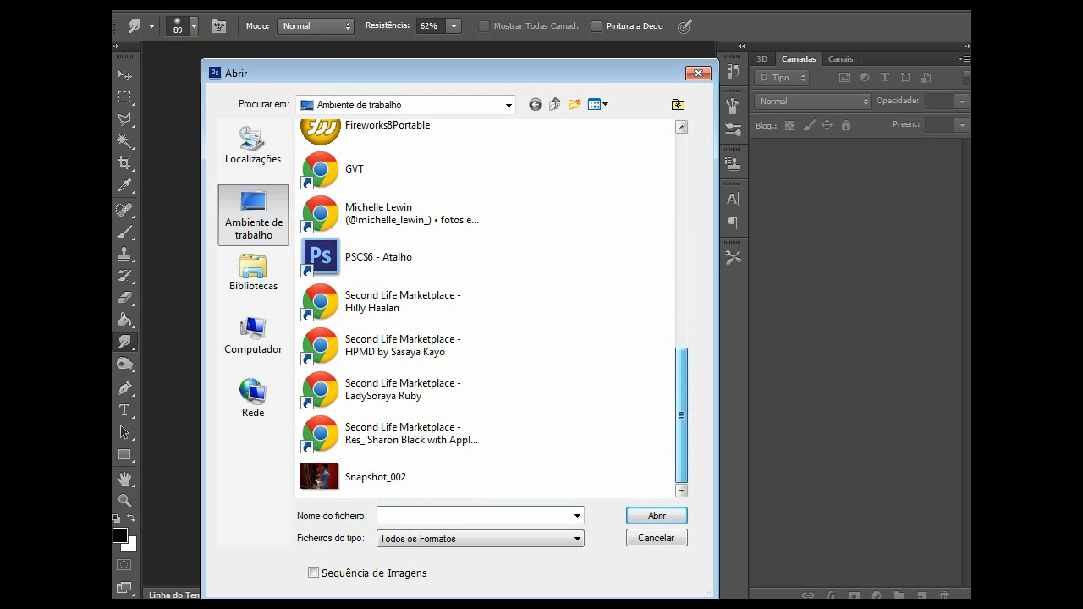
double_click(376, 477)
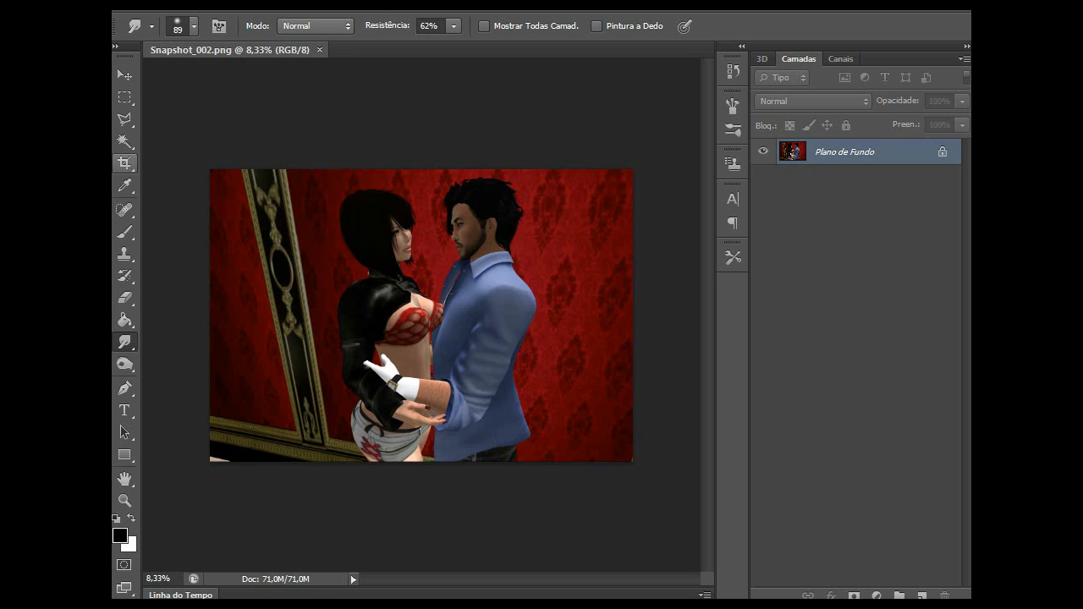
Step: Crop both sides of the image to a portrait frame closely around the two avatars, keeping the full height
left_click(125, 162)
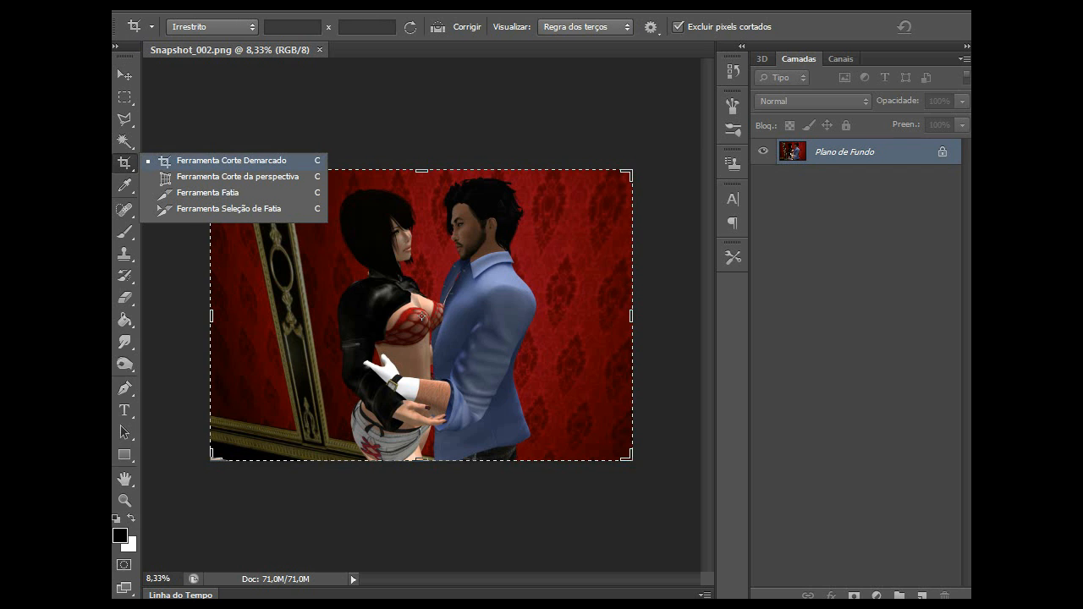
left_click(231, 160)
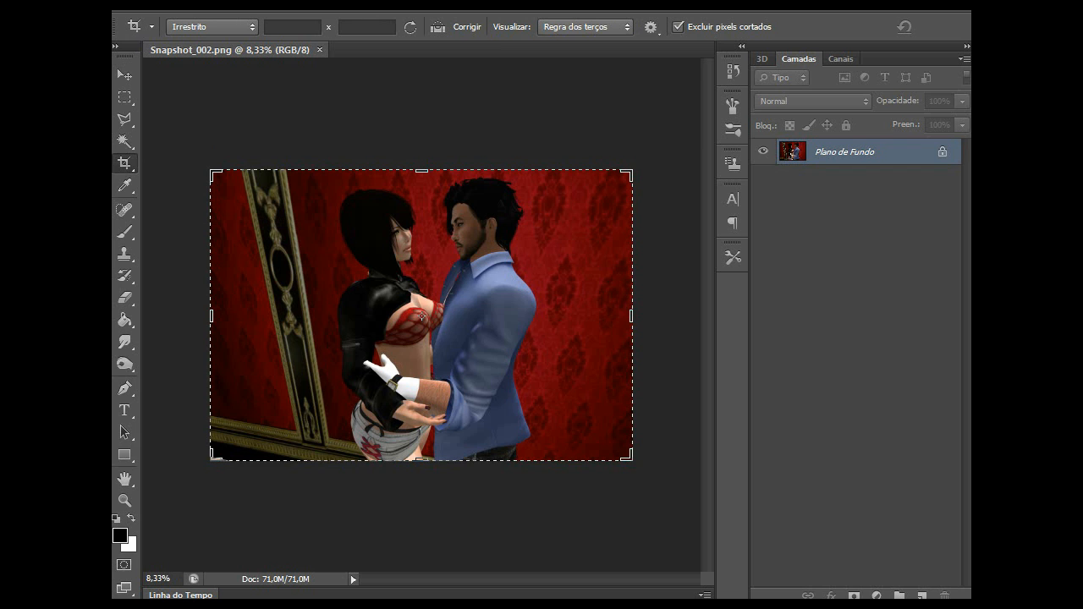
left_click_drag(211, 315, 266, 315)
left_click_drag(576, 314, 539, 314)
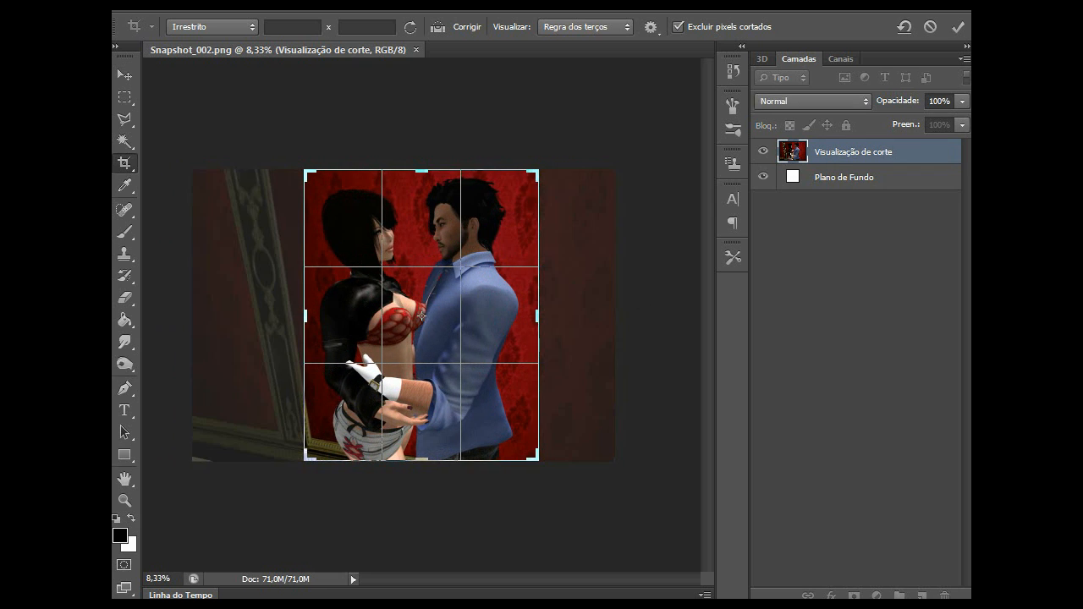
key("Return")
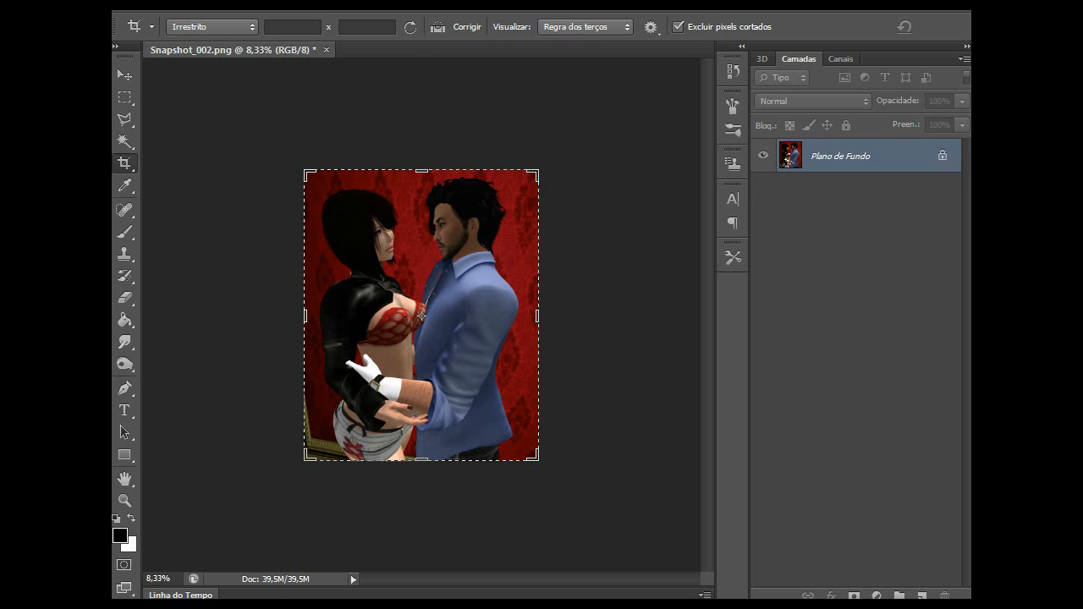
Step: Duplicate the background layer within the same document, keeping the suggested name Plano de Fundo cópia
right_click(758, 166)
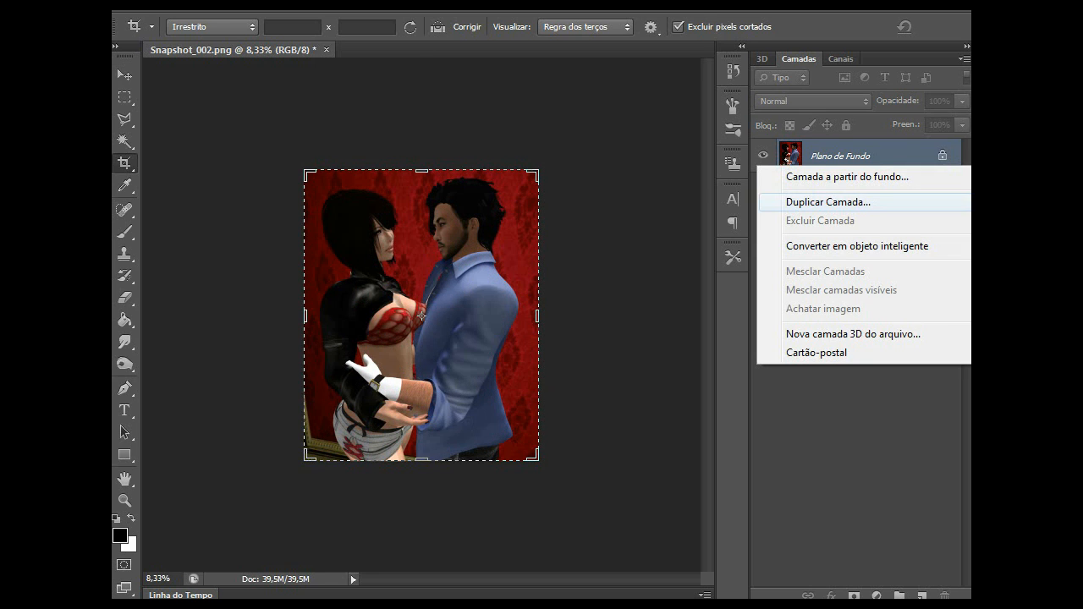
left_click(827, 201)
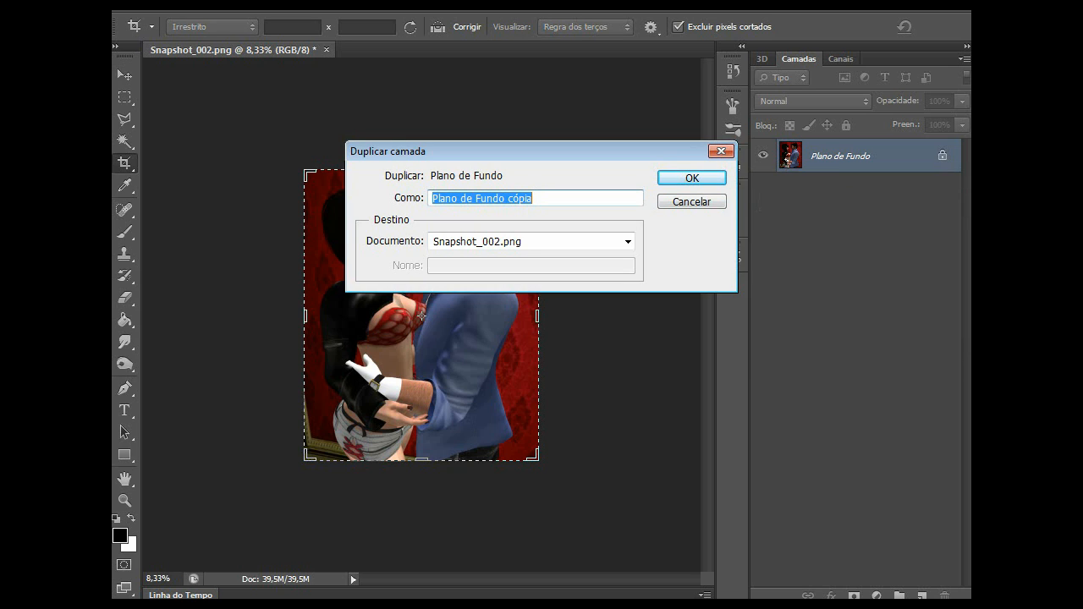
key("Return")
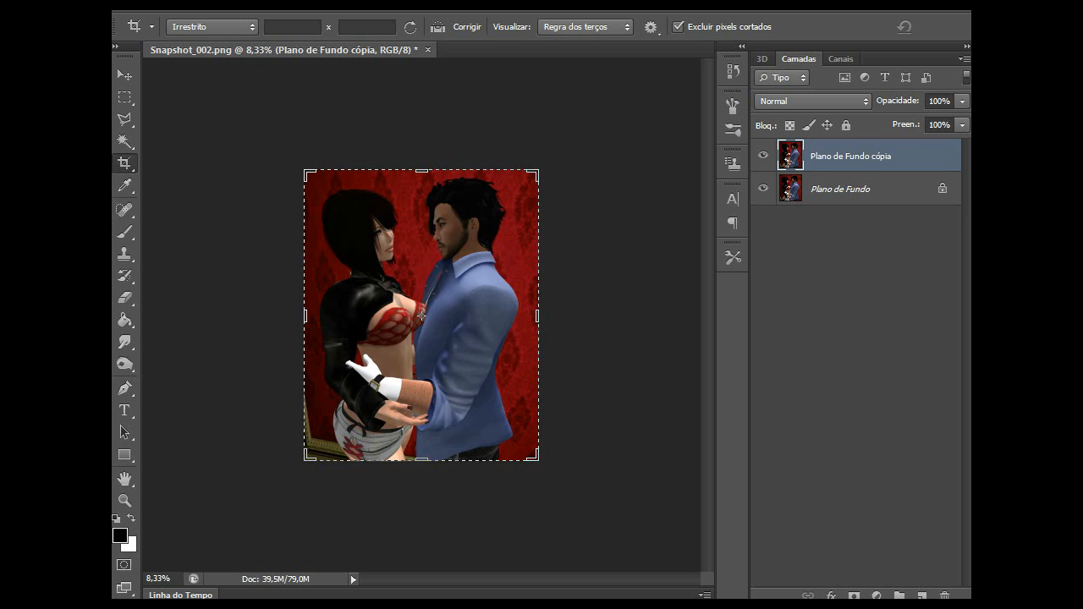
Step: Select the end of the man's forearm and the gap inside his sleeve cuff with the Polygonal Lasso, following the cuff edge and fingertips
scroll(421, 315, "up", 3)
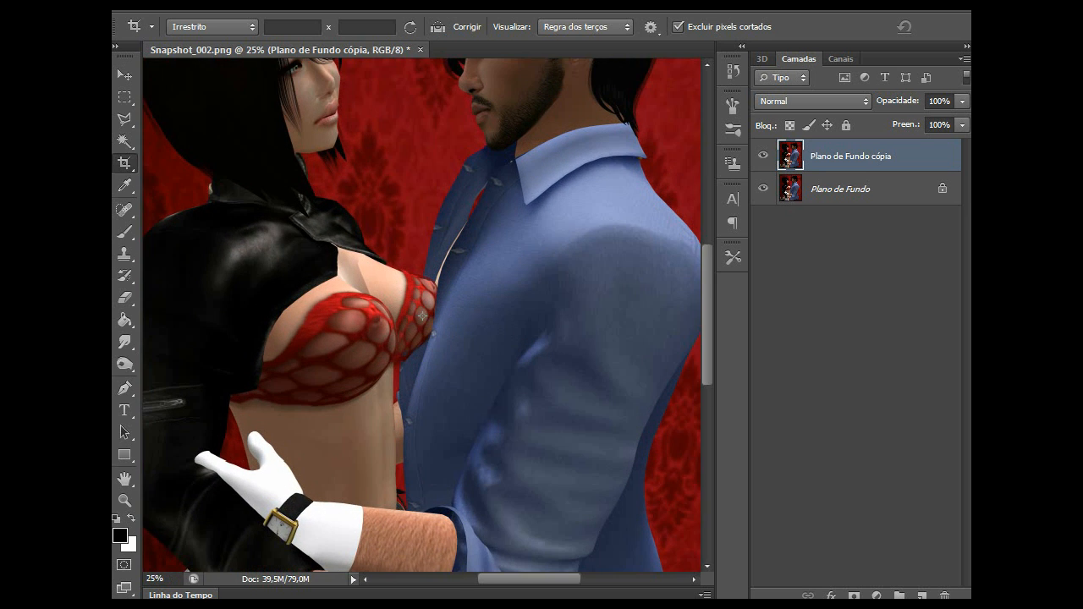
scroll(422, 315, "down", 2)
scroll(421, 315, "up", 3)
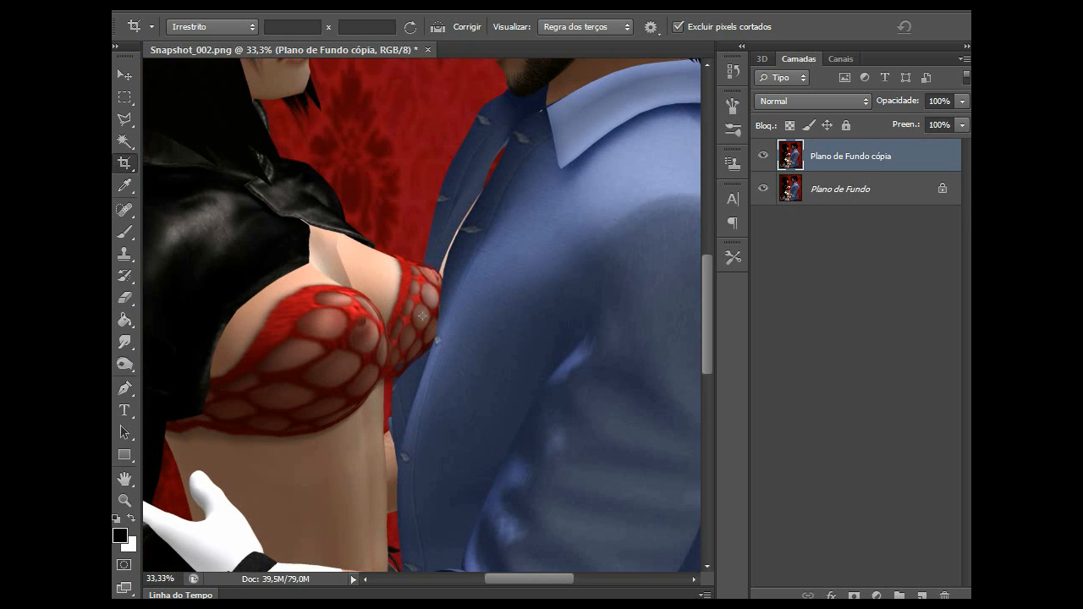
scroll(421, 315, "down", 8)
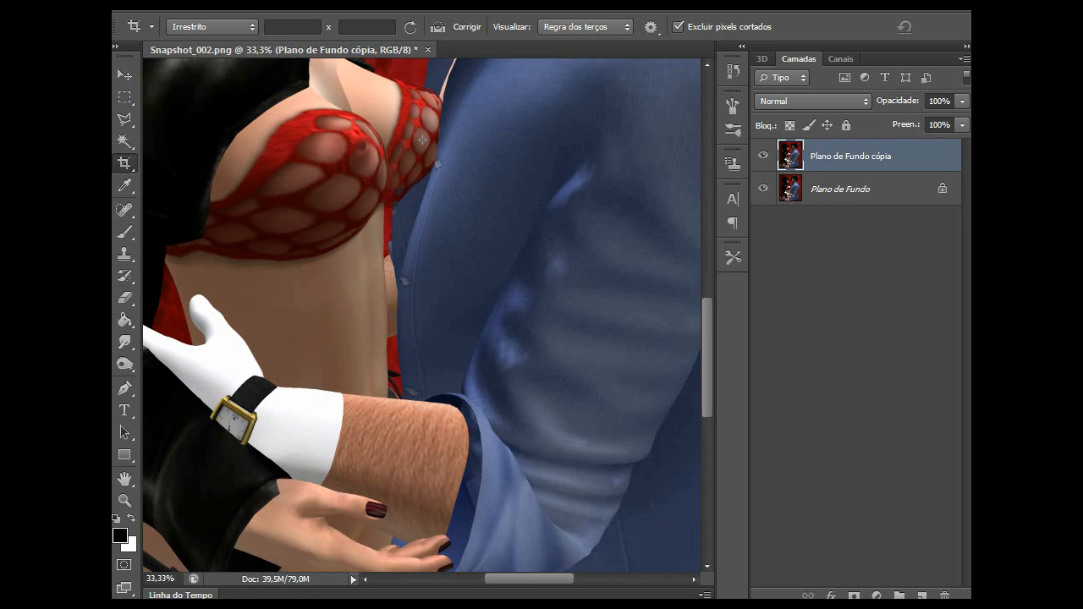
scroll(421, 315, "down", 3)
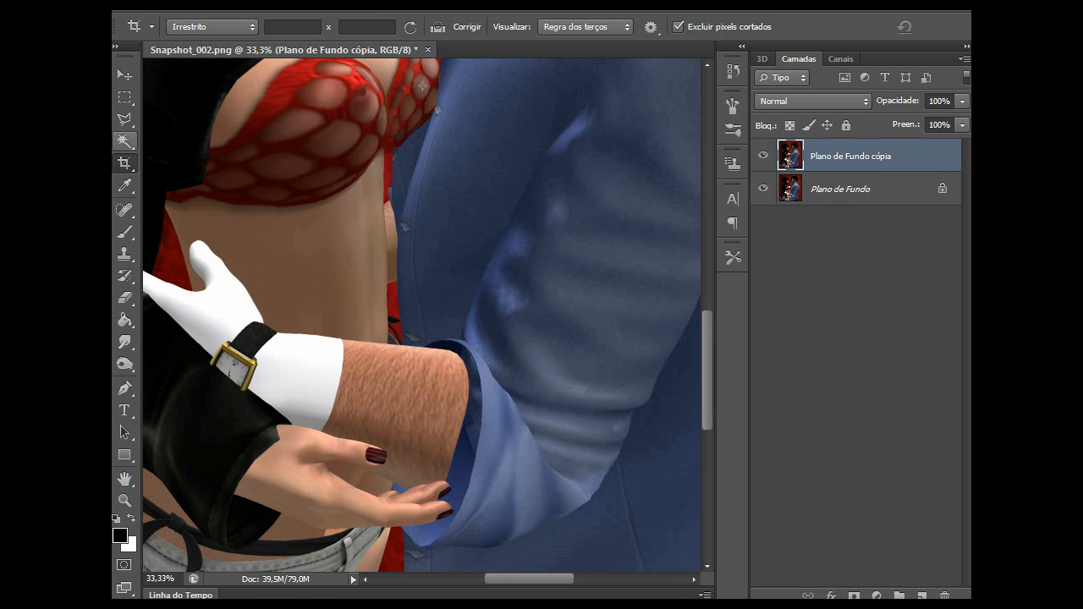
left_click(125, 119)
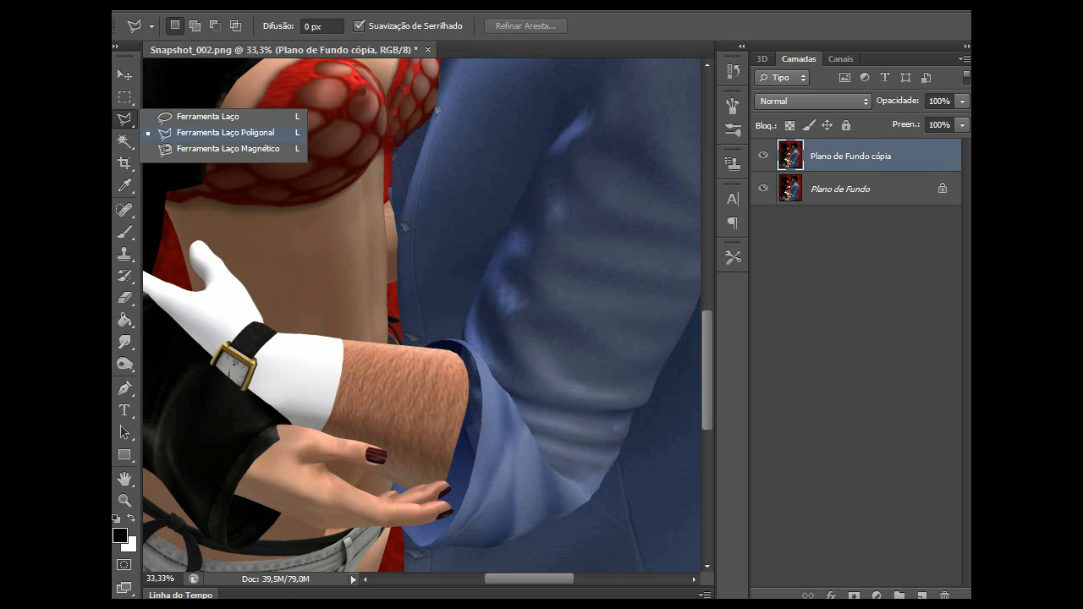
left_click(226, 133)
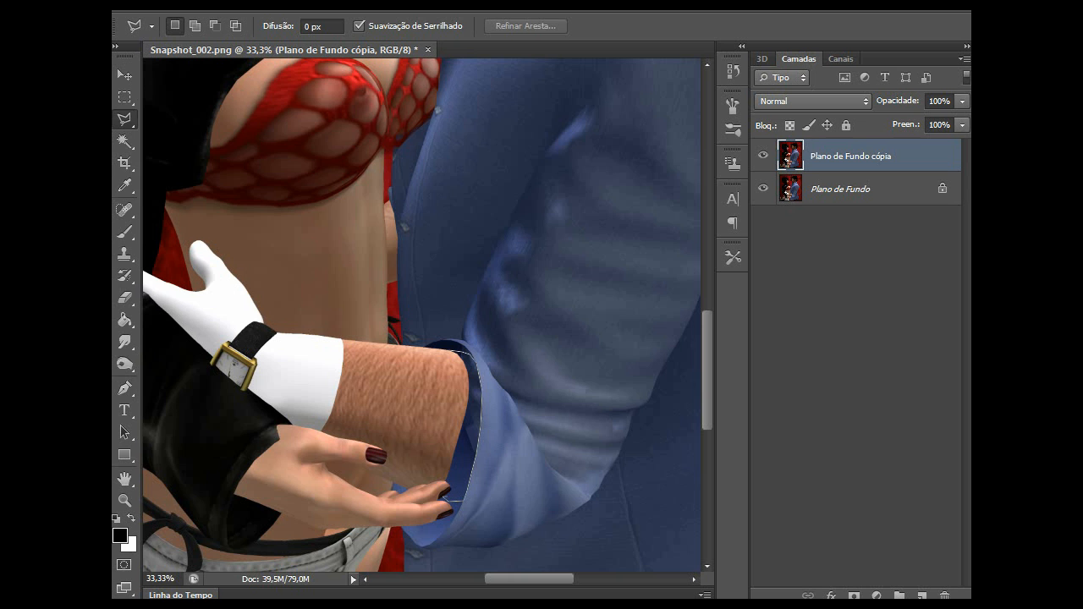
scroll(444, 495, "up", 3)
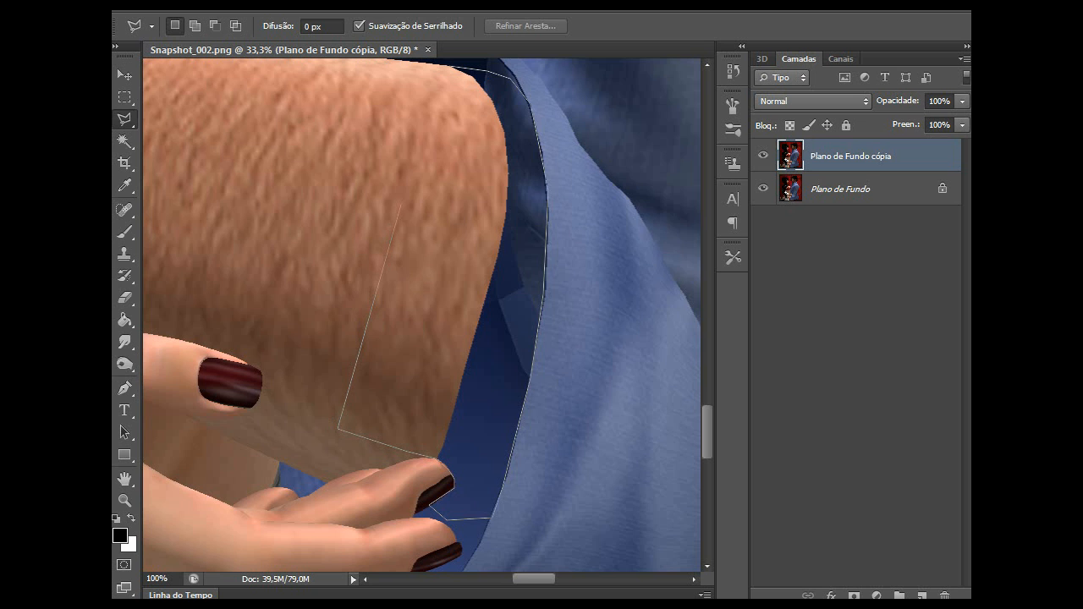
key("ctrl+minus")
key("ctrl+minus")
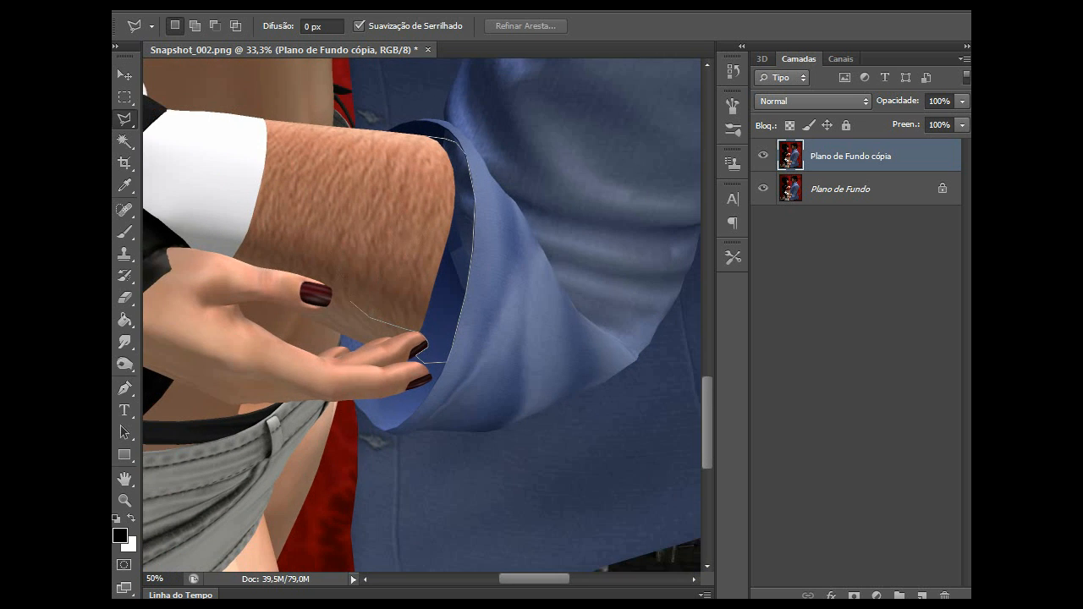
left_click(346, 279)
left_click(342, 172)
left_click(414, 134)
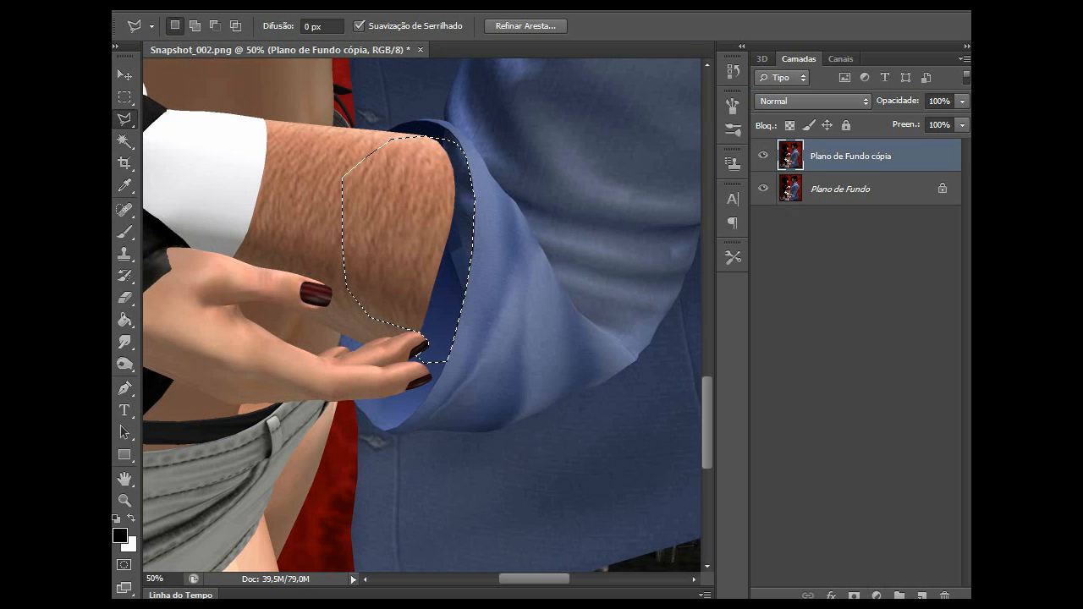
Step: Set up the Clone Stamp with the hard round pressure-size brush at 96 px
left_click(125, 253)
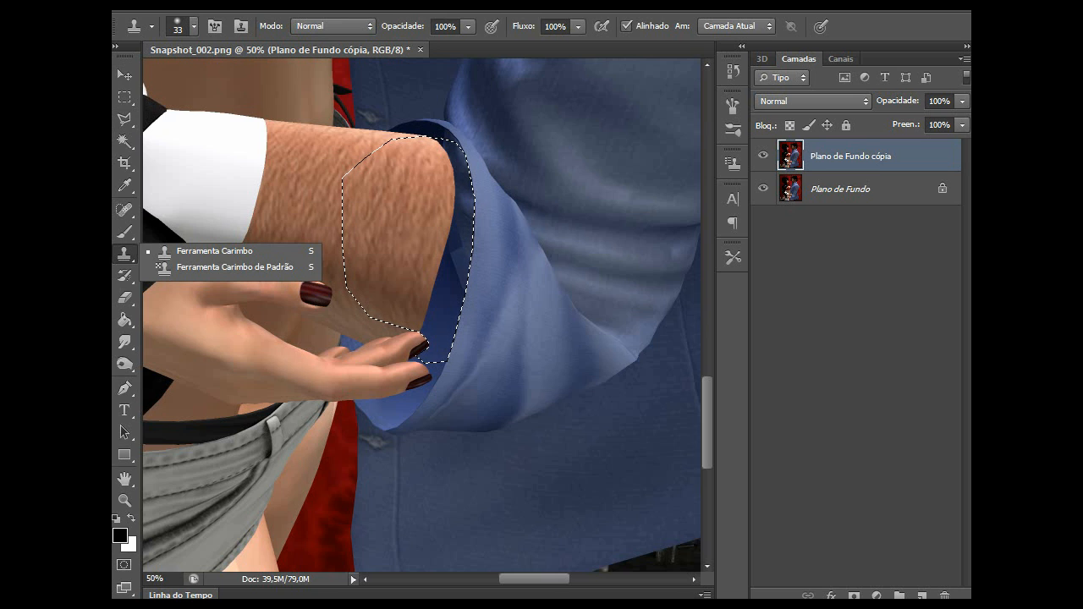
left_click(214, 251)
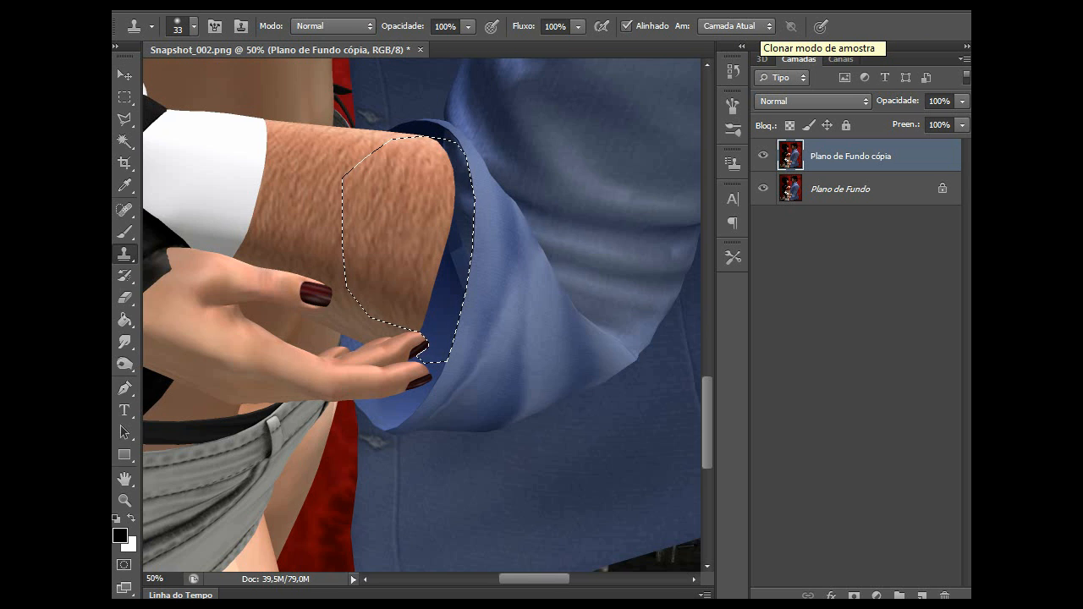
left_click(193, 26)
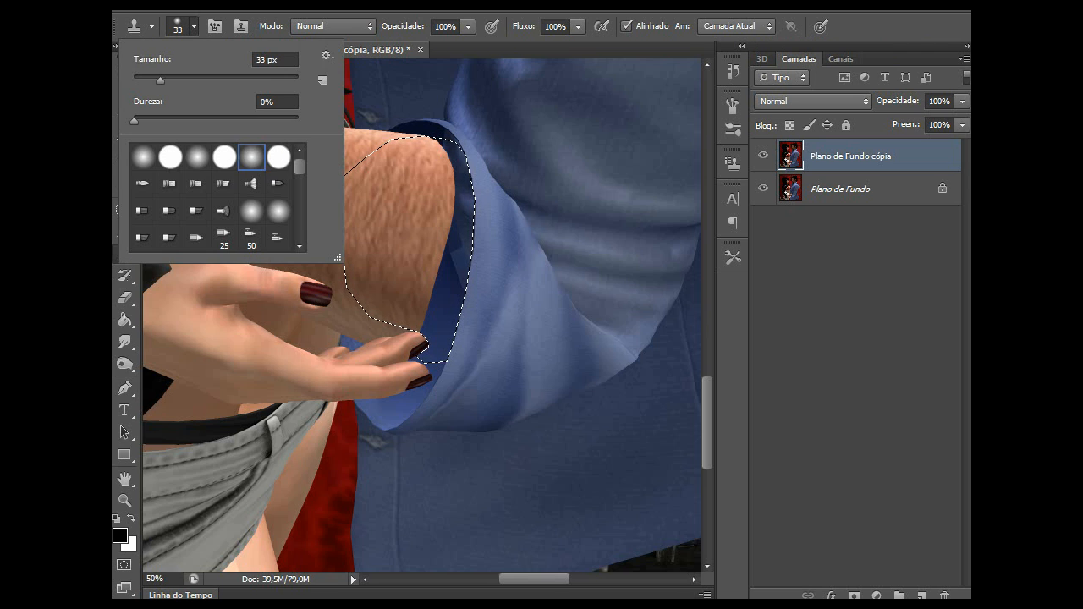
left_click_drag(163, 81, 212, 81)
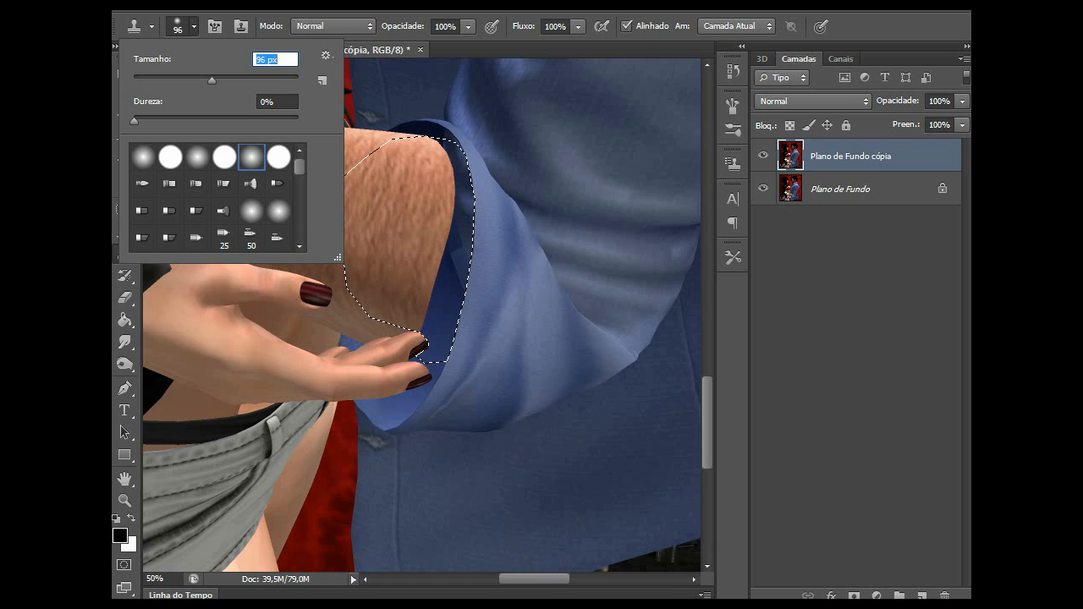
left_click(467, 27)
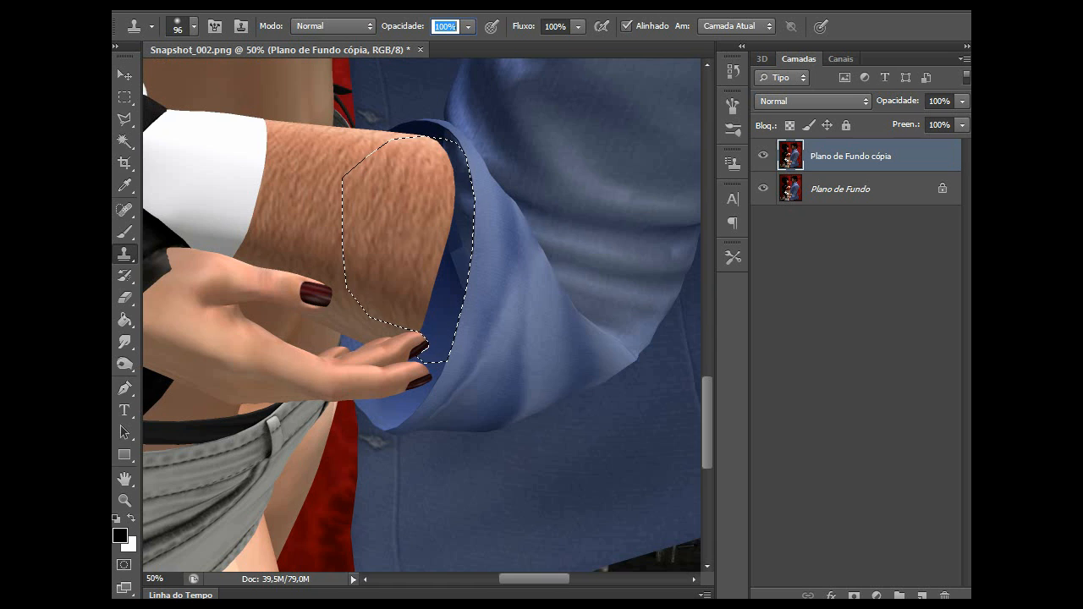
left_click(443, 142)
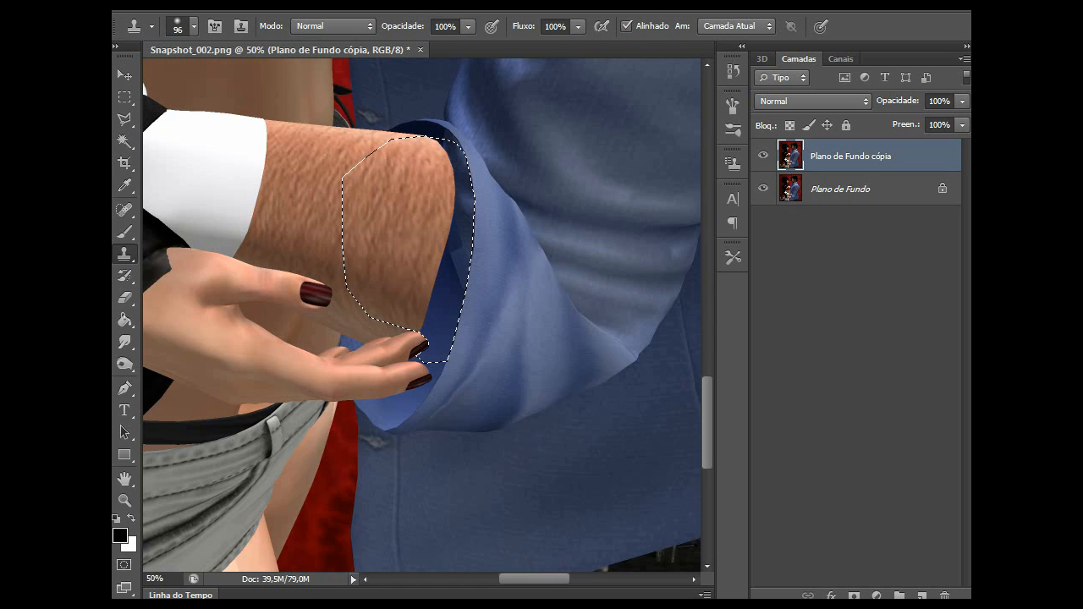
left_click(193, 26)
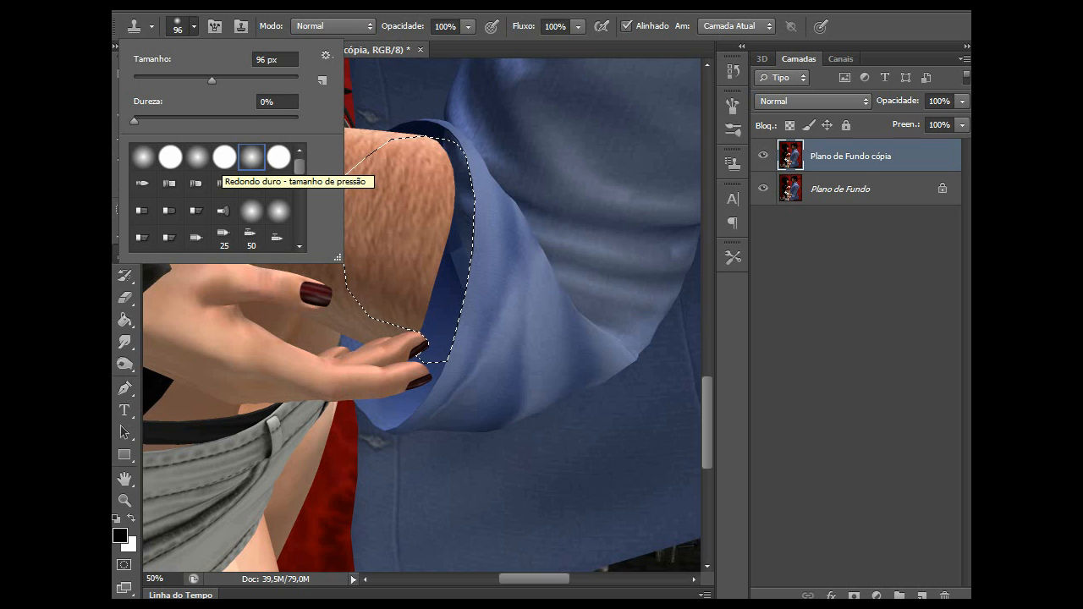
left_click(224, 157)
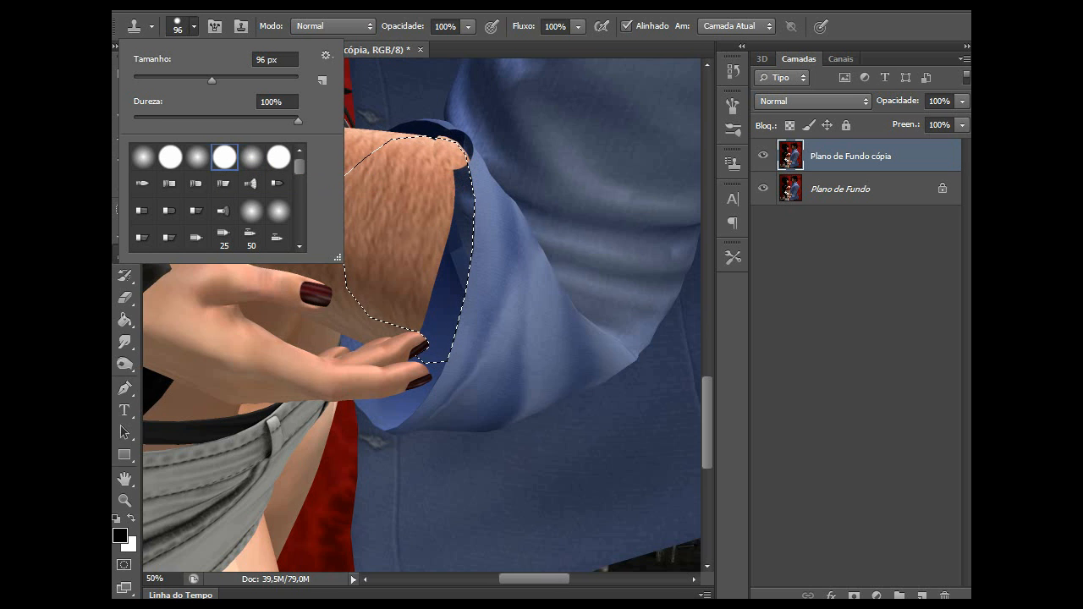
left_click(450, 150)
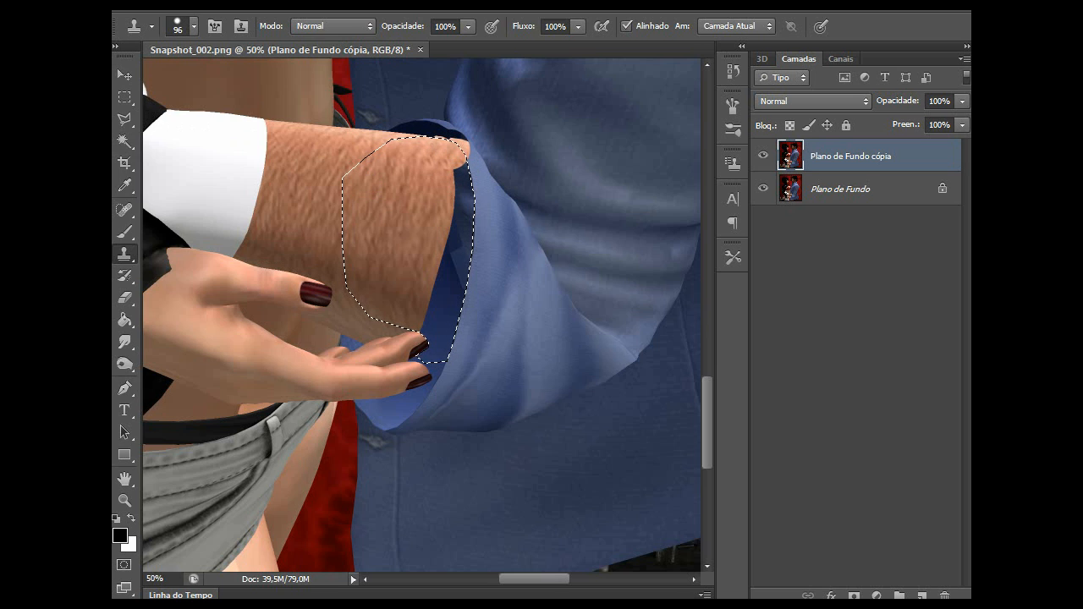
Step: Clone forearm skin over the gap inside the sleeve cuff down to the fingertips, and clear the selection
left_click(463, 181)
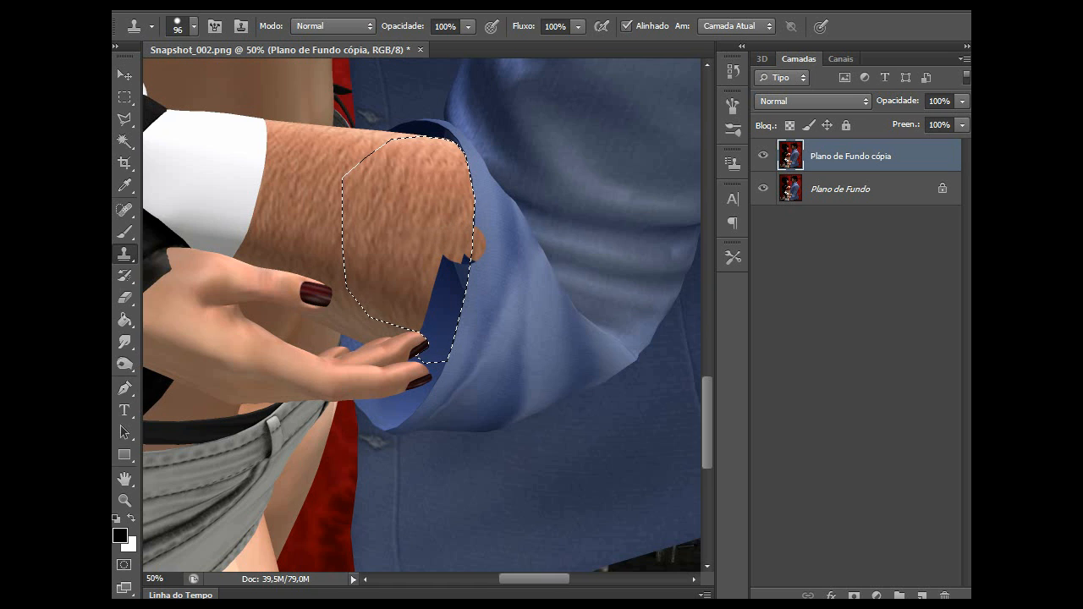
left_click(452, 257)
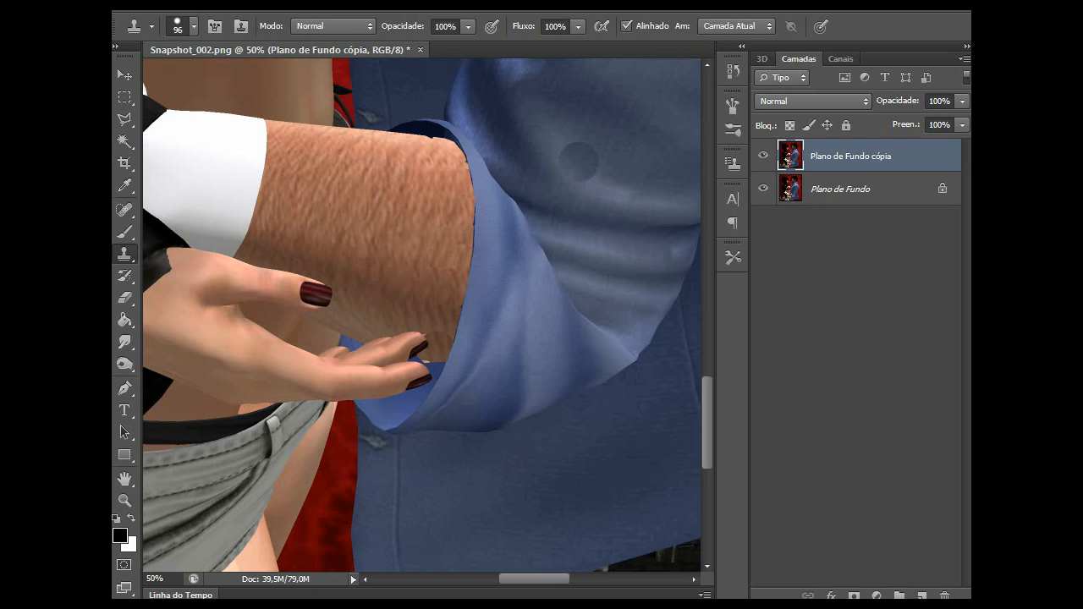
key("ctrl+z")
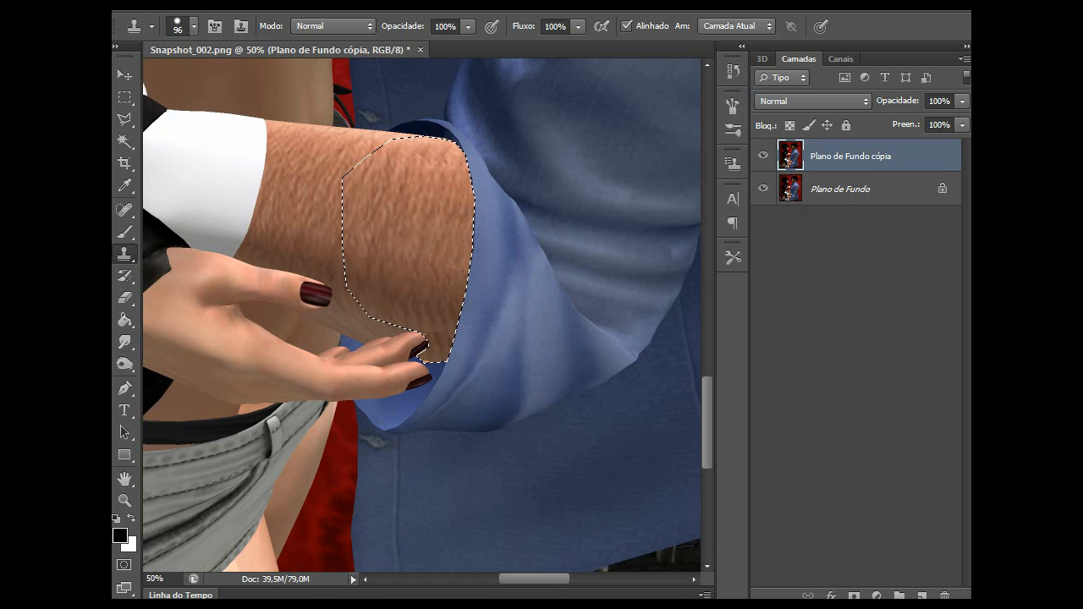
key("ctrl+d")
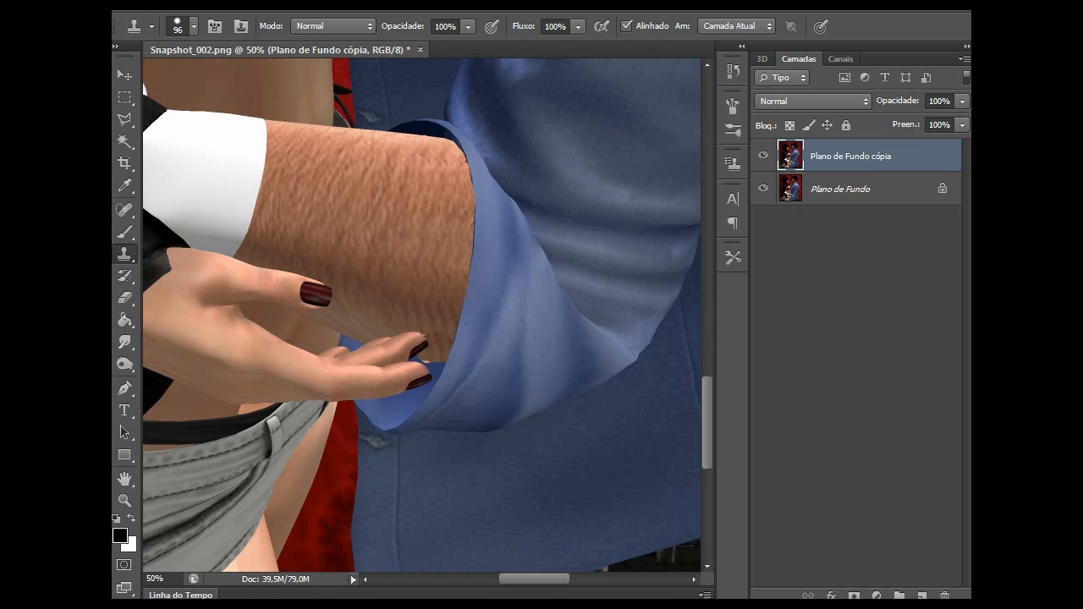
Step: Restore the forearm selection and clone skin texture over the mismatched patch beside the woman's fingertip
key("ctrl+plus")
key("ctrl+plus")
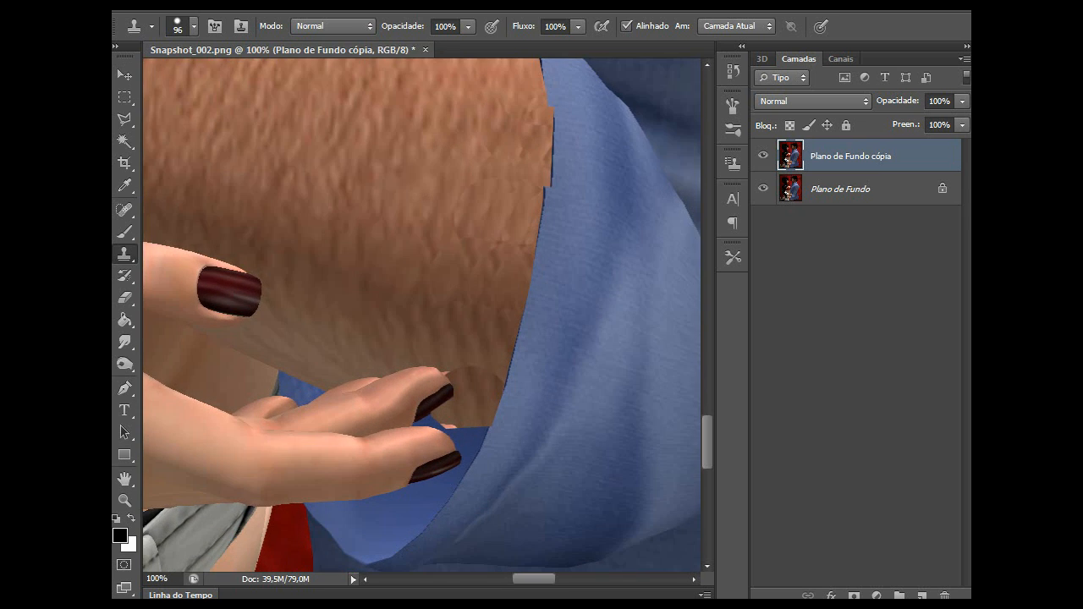
left_click(550, 147, "alt")
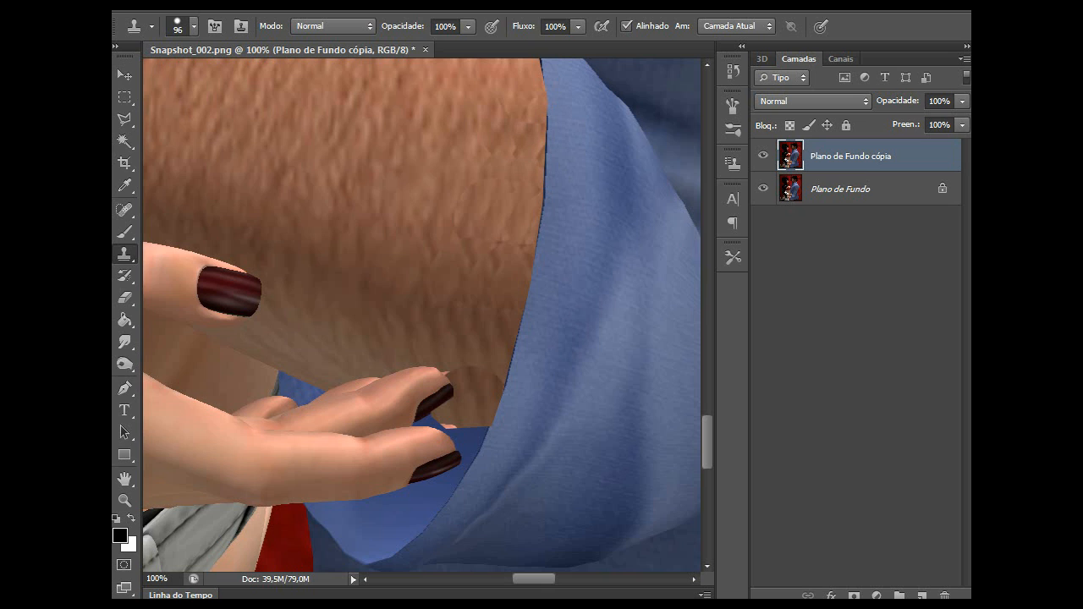
key("ctrl+shift+d")
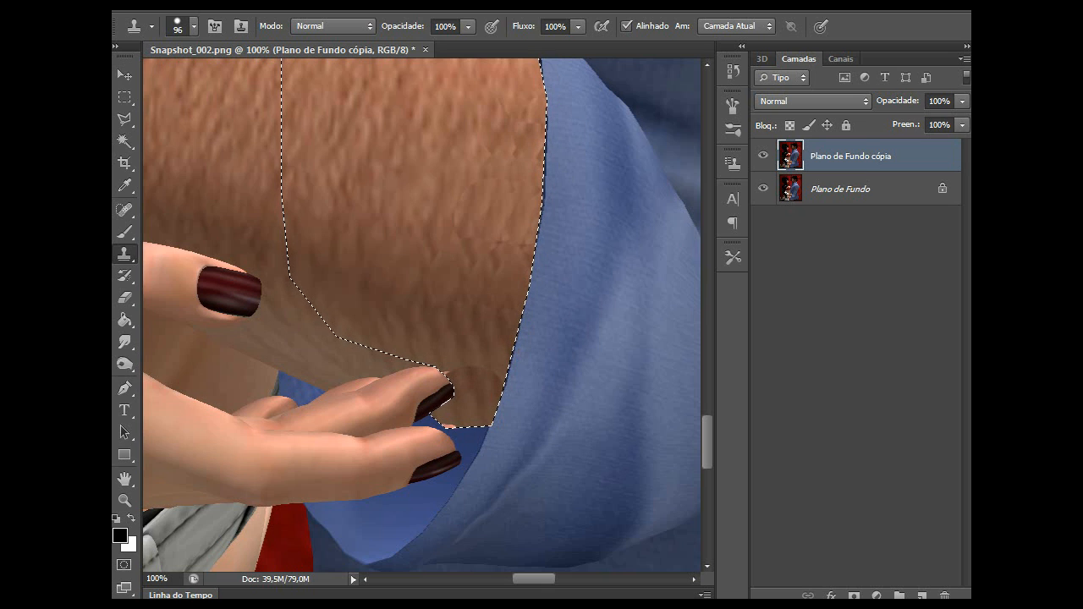
left_click(444, 381)
key("ctrl+z")
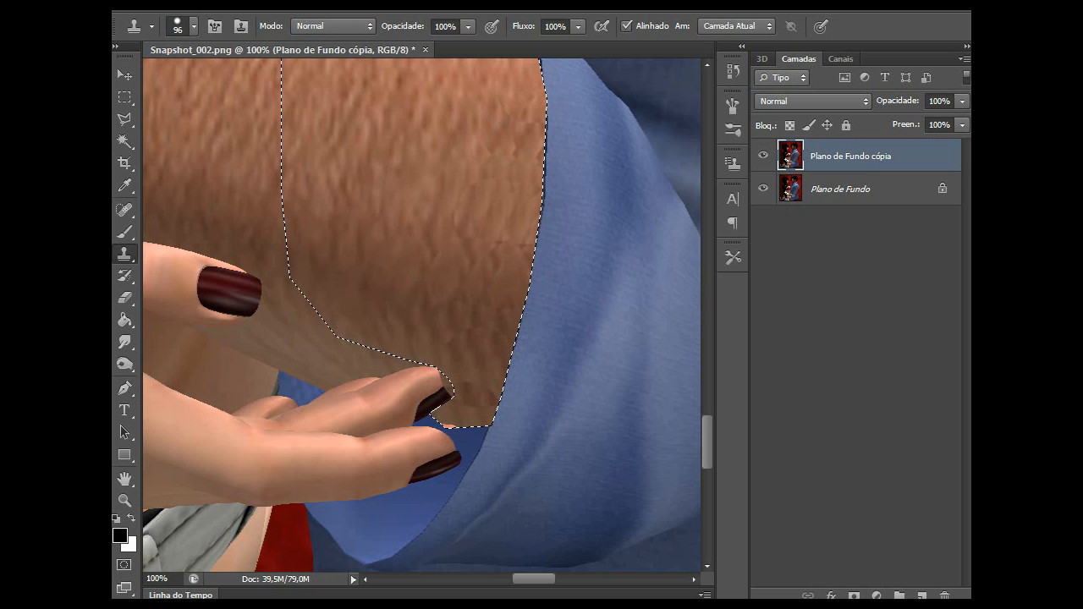
left_click(471, 389, "alt")
left_click(458, 406)
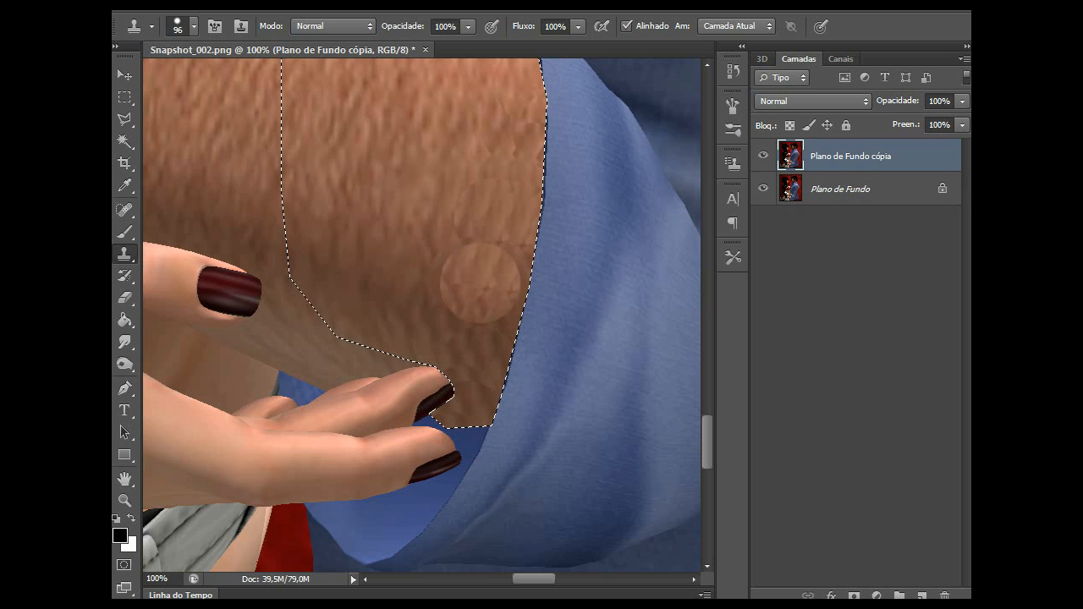
Step: Clone skin texture over the upper end of the forearm along the cuff, and clear the selection
scroll(422, 315, "up", 2)
scroll(422, 315, "up", 5)
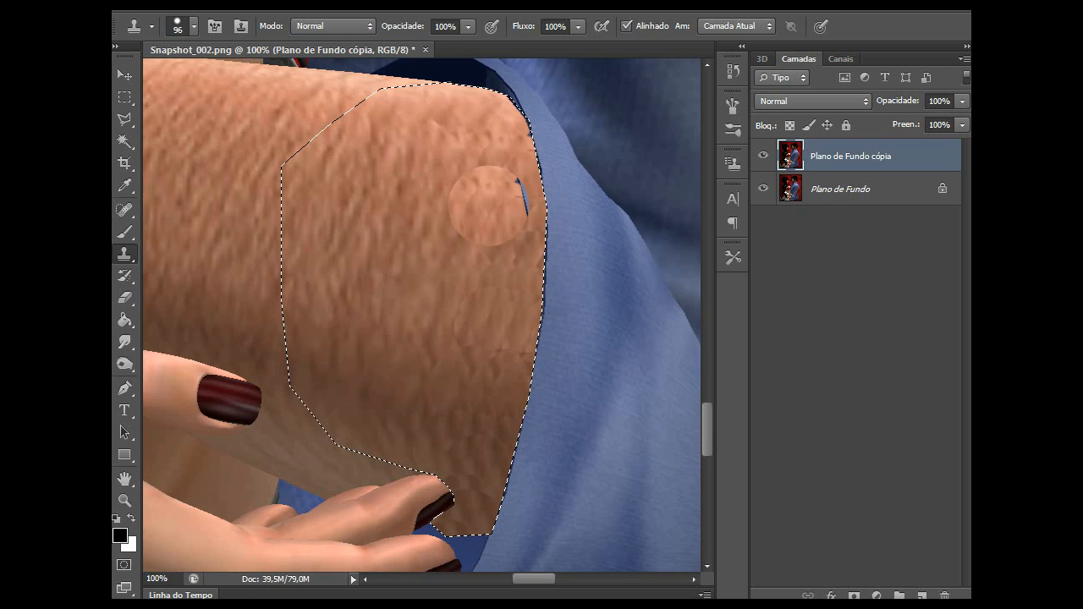
mouse_move(549, 173)
left_mouse_down()
mouse_move(503, 106)
mouse_move(507, 127)
left_mouse_up()
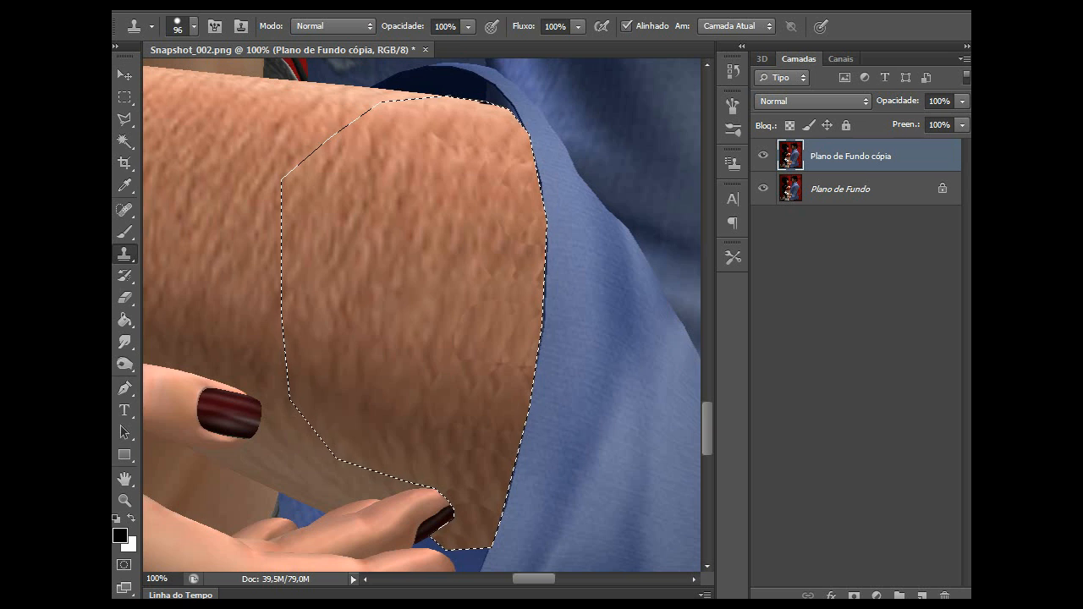
left_click(487, 112)
key("ctrl+d")
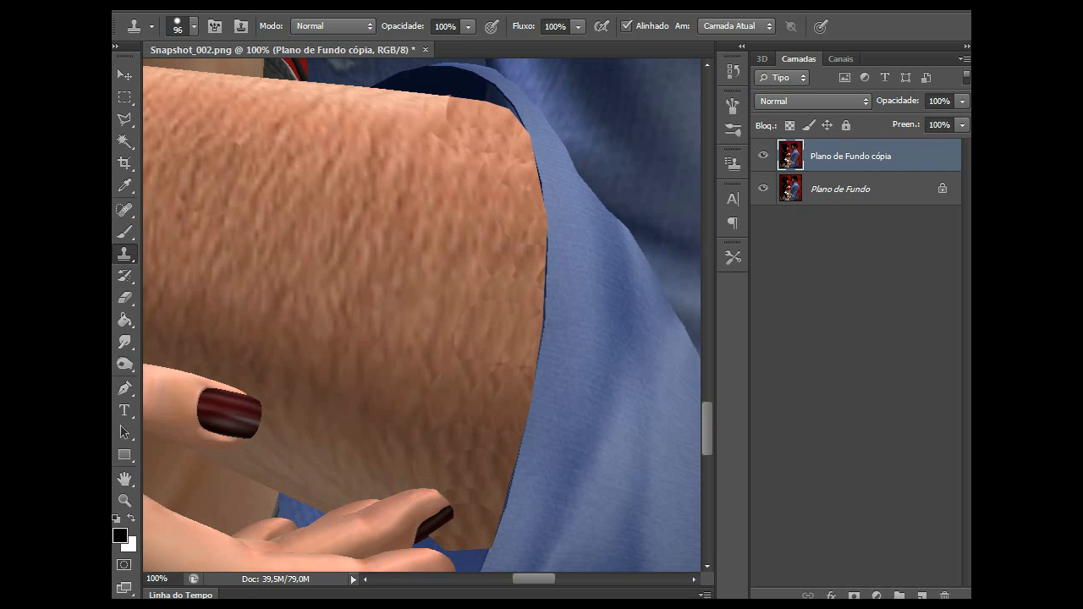
Step: Soften the forearm's edge along the sleeve cuff using the Blur tool with an 85 px brush
left_click(124, 341)
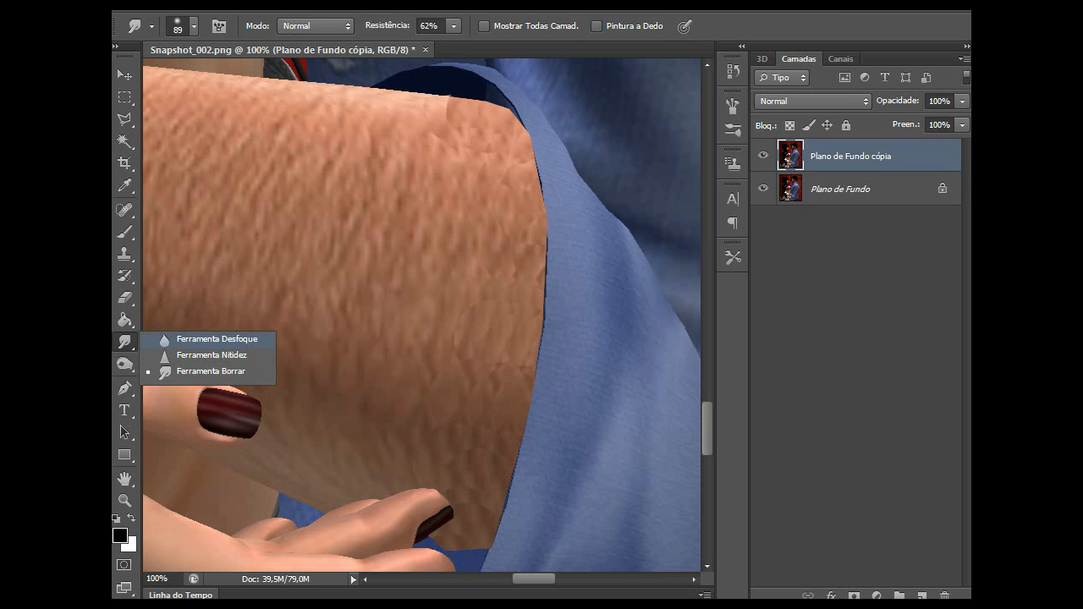
left_click(216, 339)
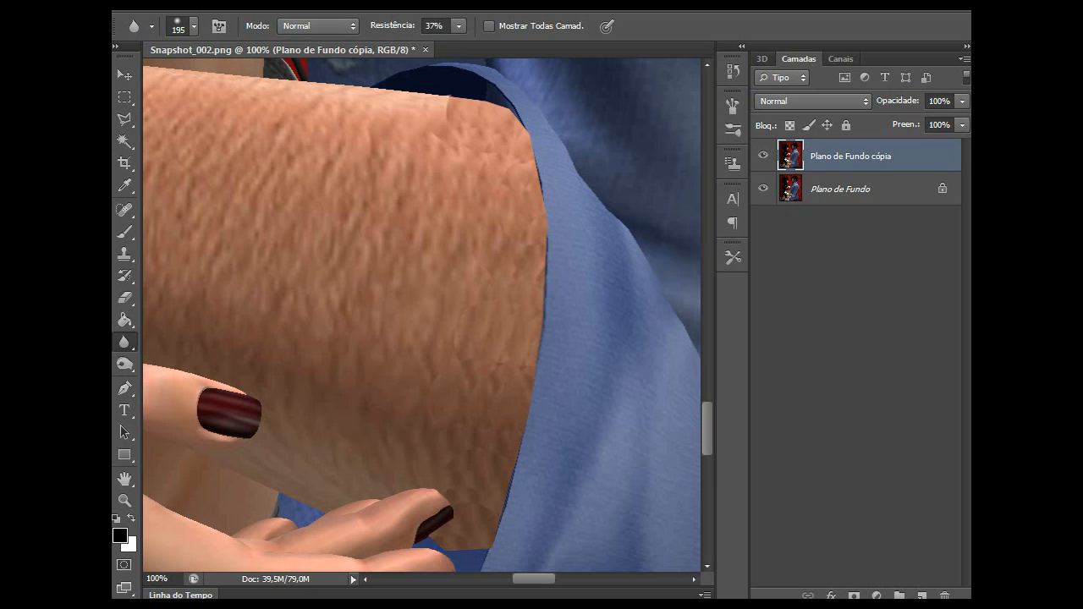
left_click(193, 26)
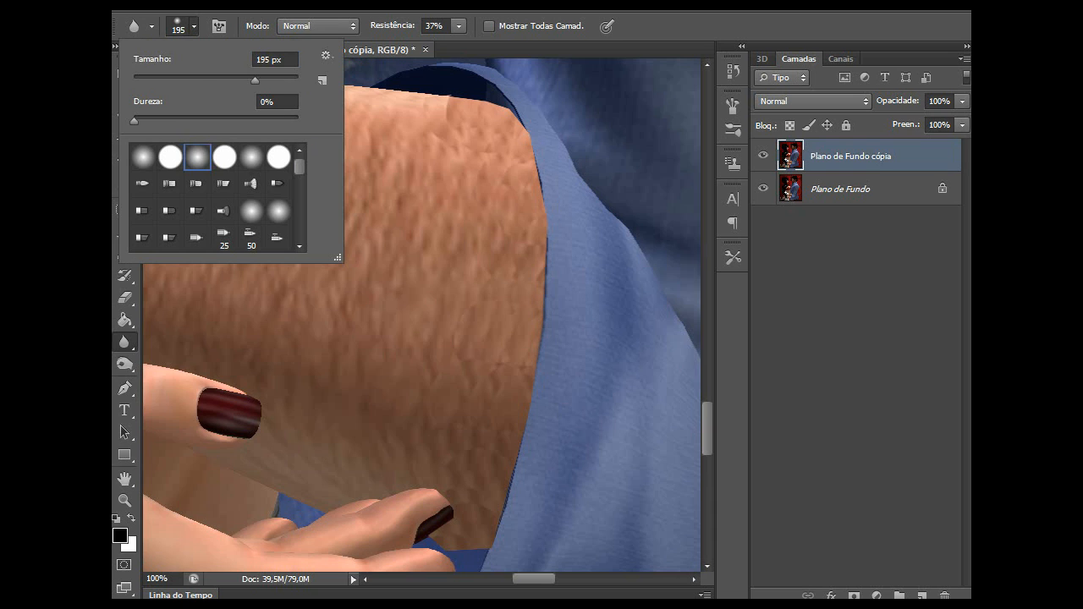
left_click(203, 80)
left_click(194, 26)
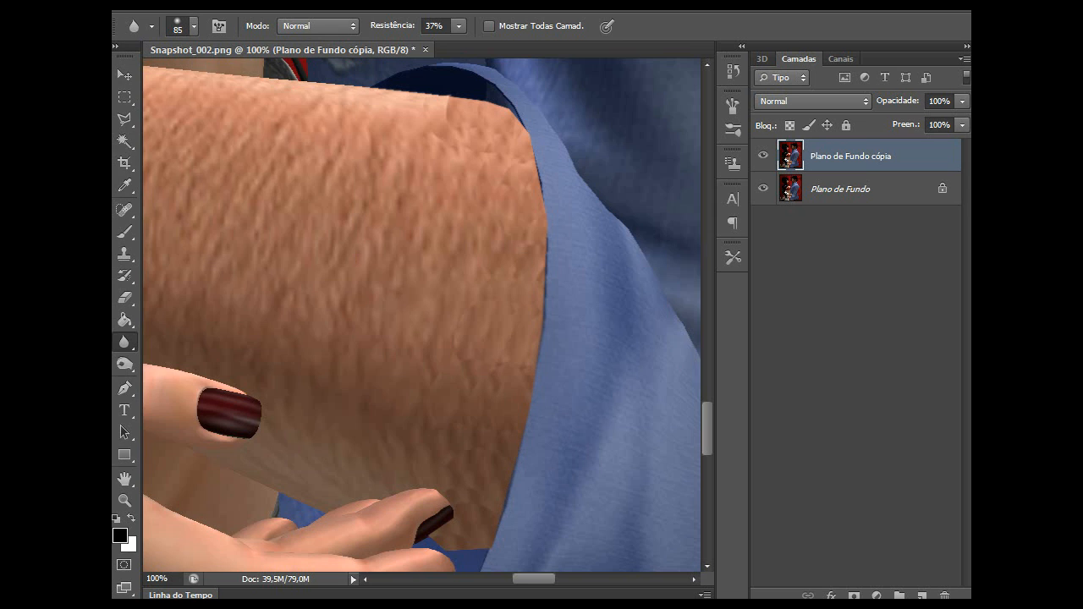
scroll(421, 315, "up", 2)
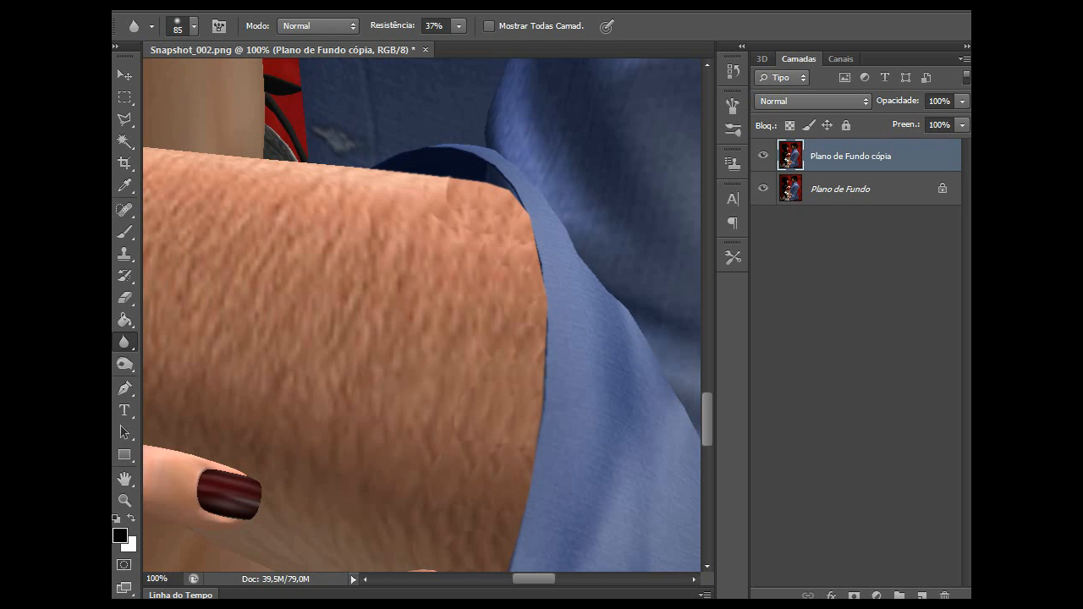
Step: Set up the Burn tool with a soft brush of 166 px for shading the forearm
key("ctrl+minus")
key("ctrl+minus")
key("ctrl+minus")
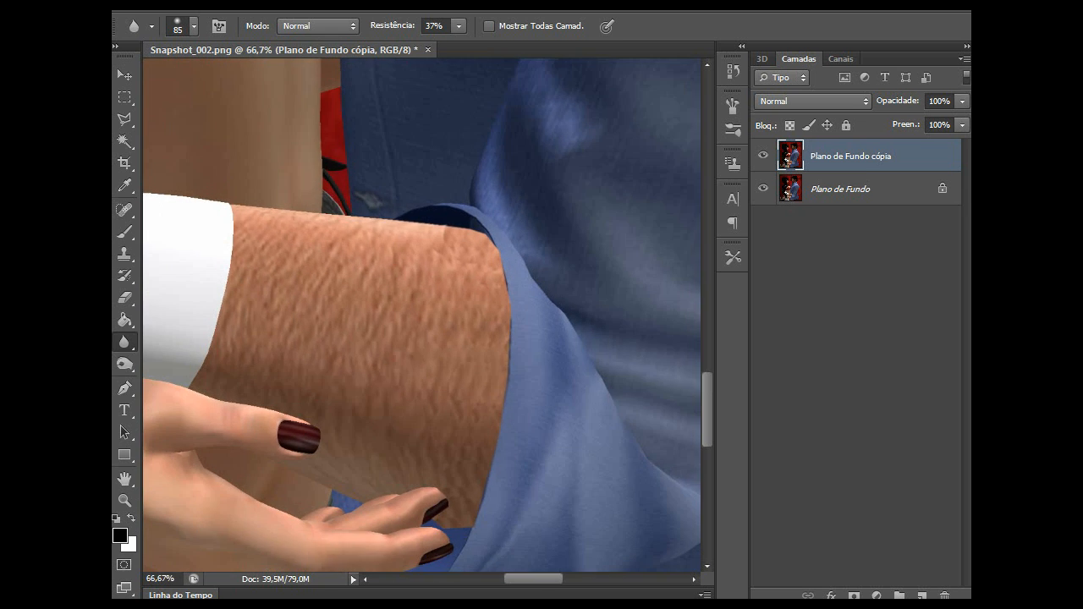
key("ctrl+minus")
key("ctrl+minus")
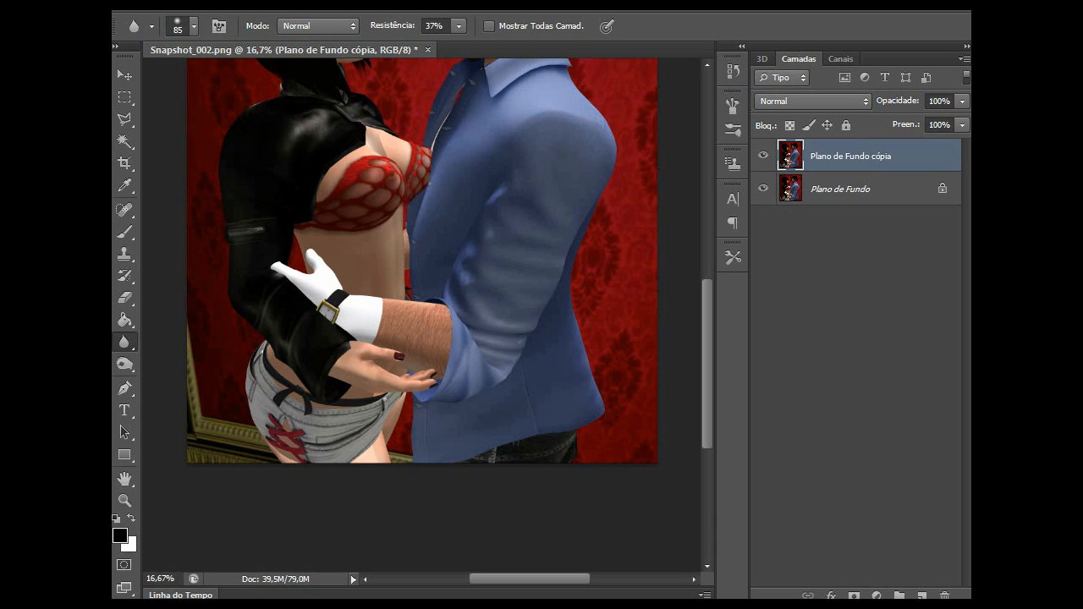
left_click(125, 364)
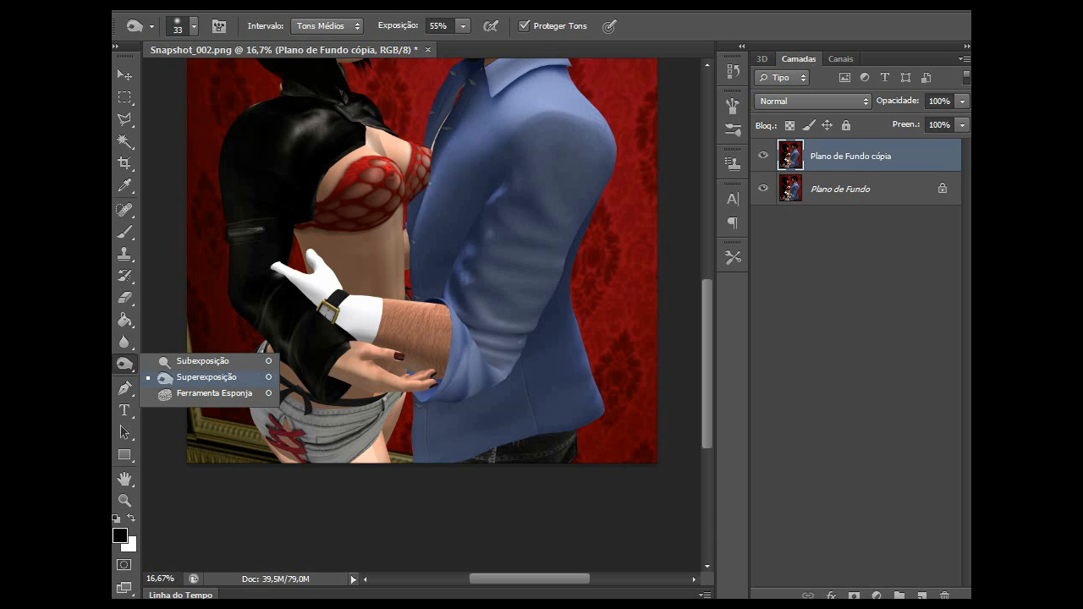
left_click(207, 377)
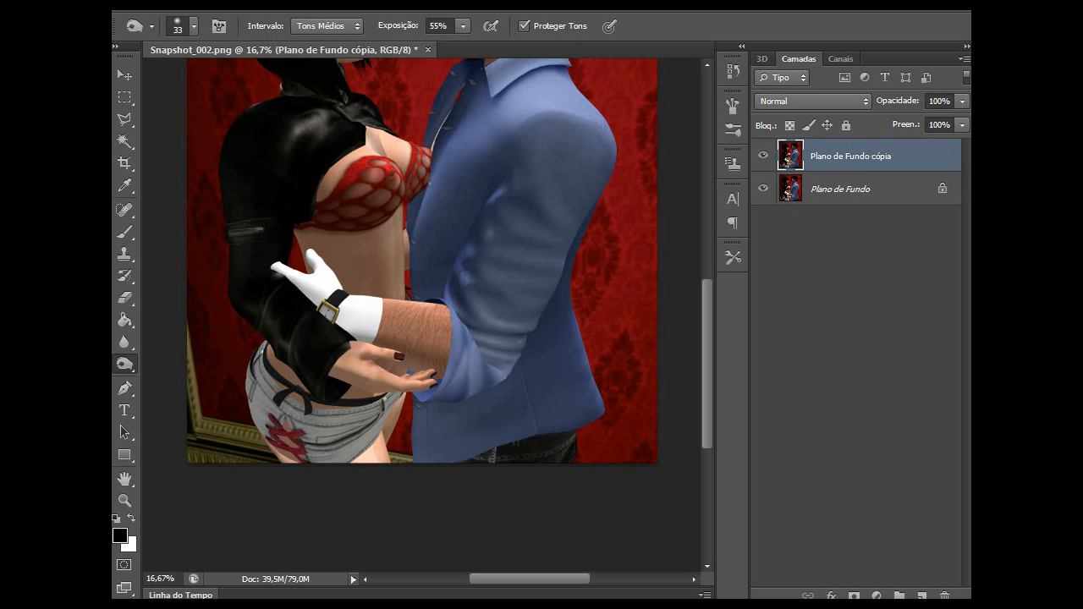
left_click(194, 26)
left_click(207, 79)
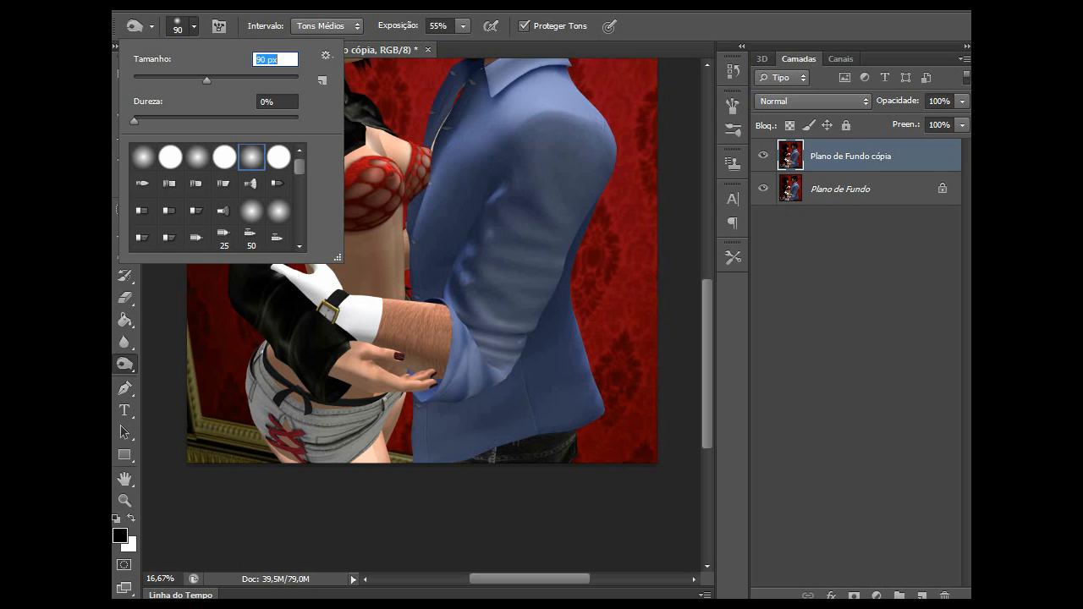
left_click_drag(206, 80, 243, 80)
key("Return")
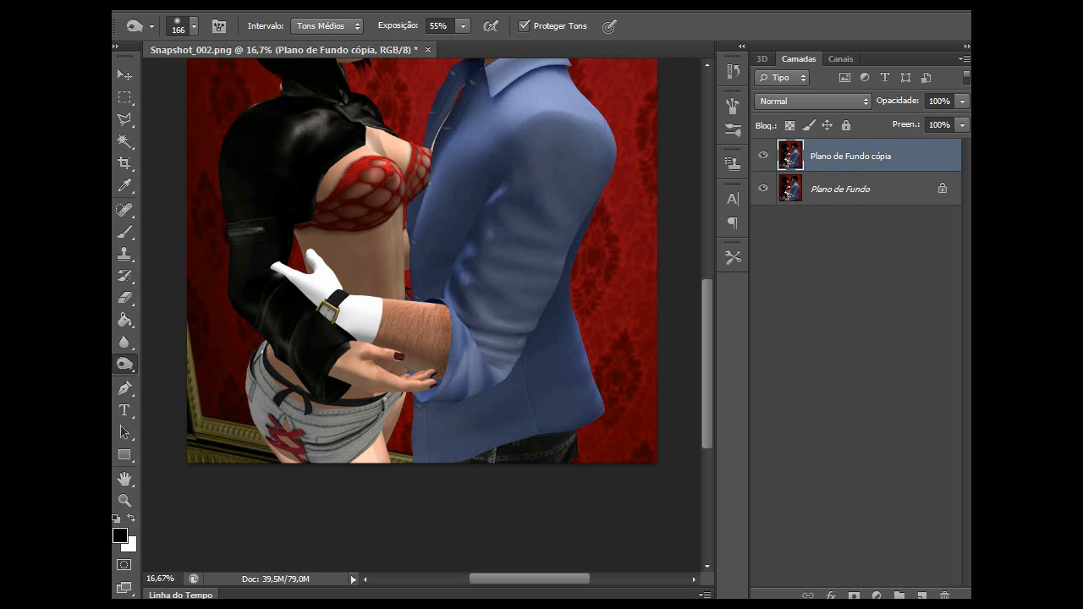
Step: Burn a shadow onto the forearm skin along the sleeve cuff, including its upper corner
key("ctrl+plus")
key("ctrl+plus")
key("ctrl+plus")
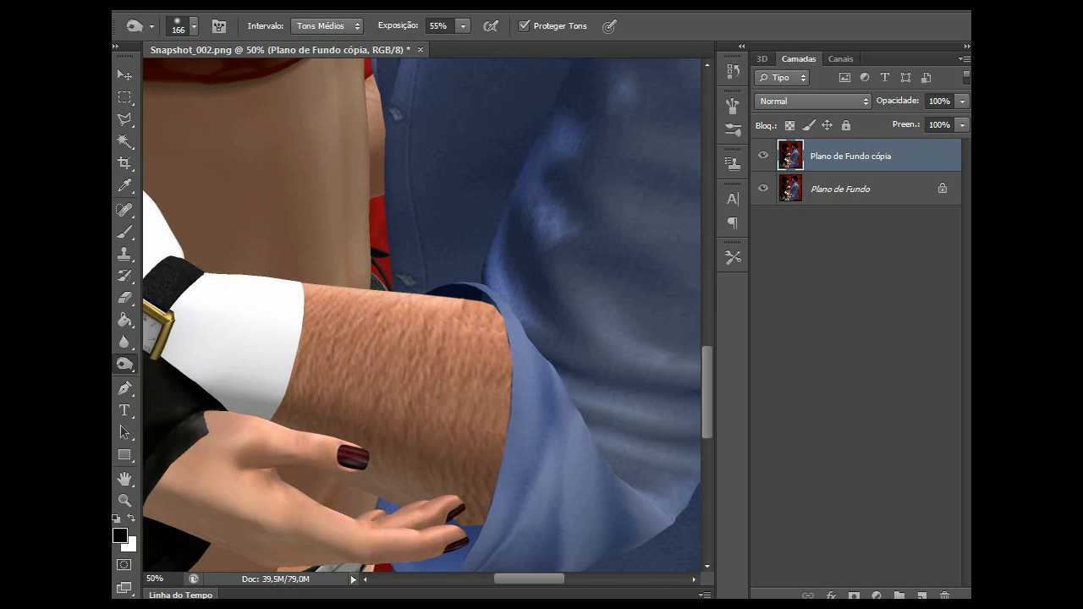
left_click_drag(495, 292, 499, 518)
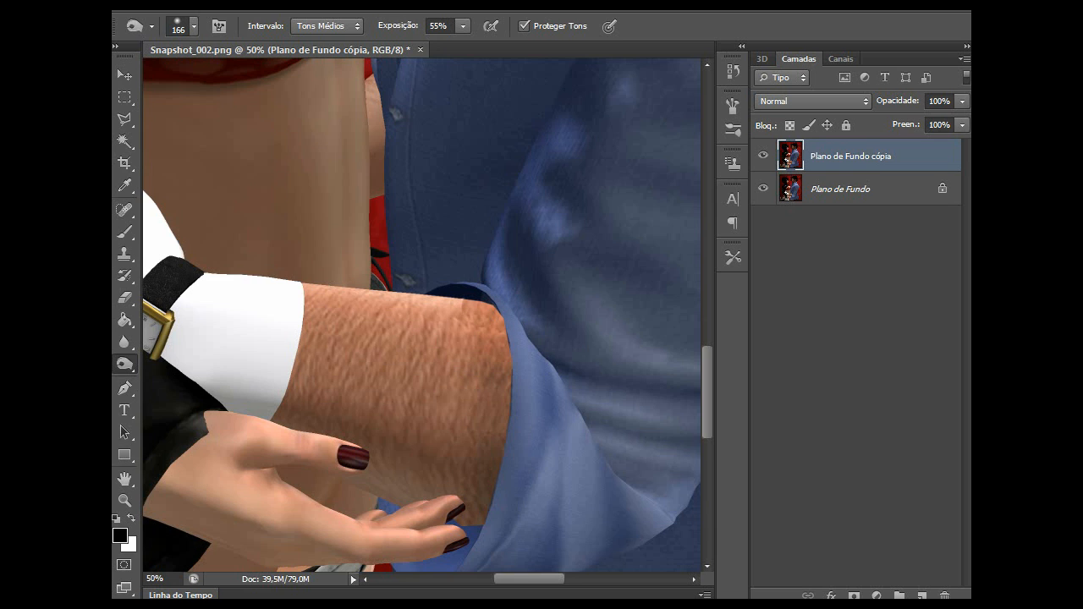
left_click(465, 298)
left_click(462, 301)
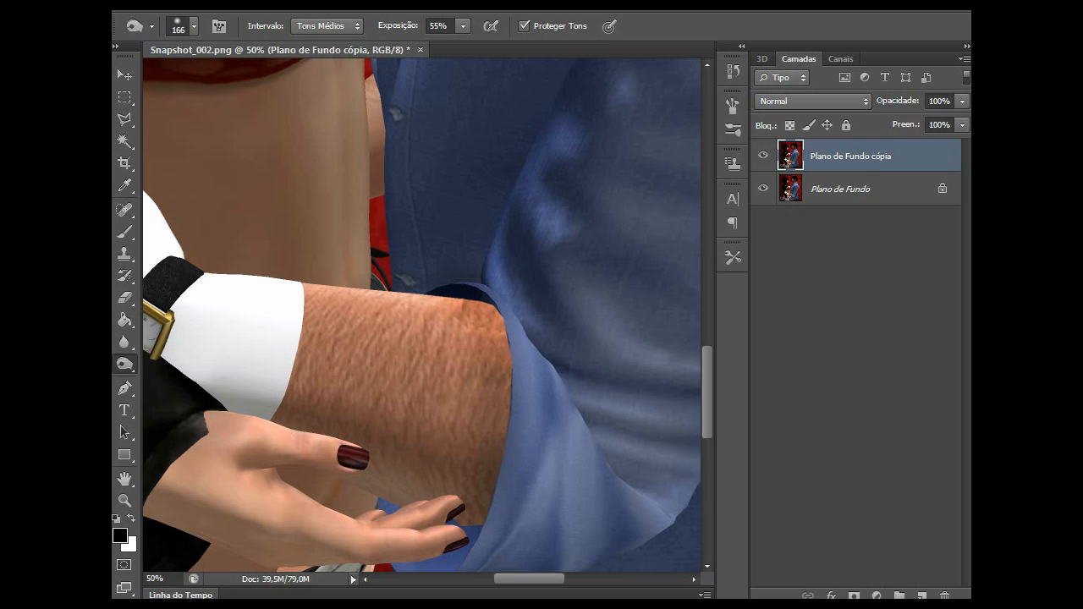
Step: Check the burned forearm shading in the context of the whole picture
key("ctrl+minus")
key("ctrl+minus")
key("ctrl+minus")
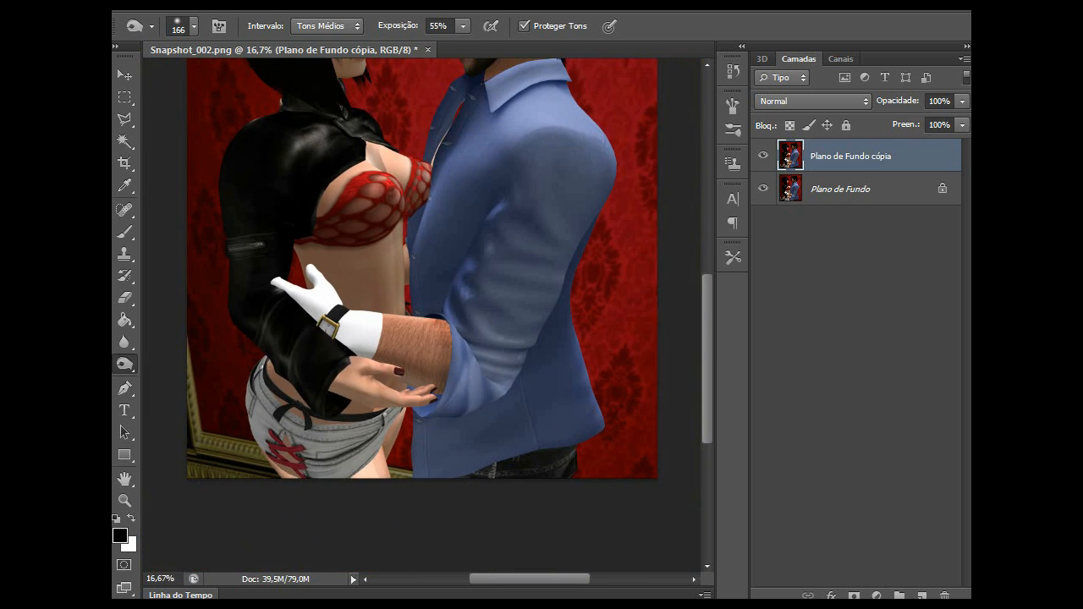
key("ctrl+minus")
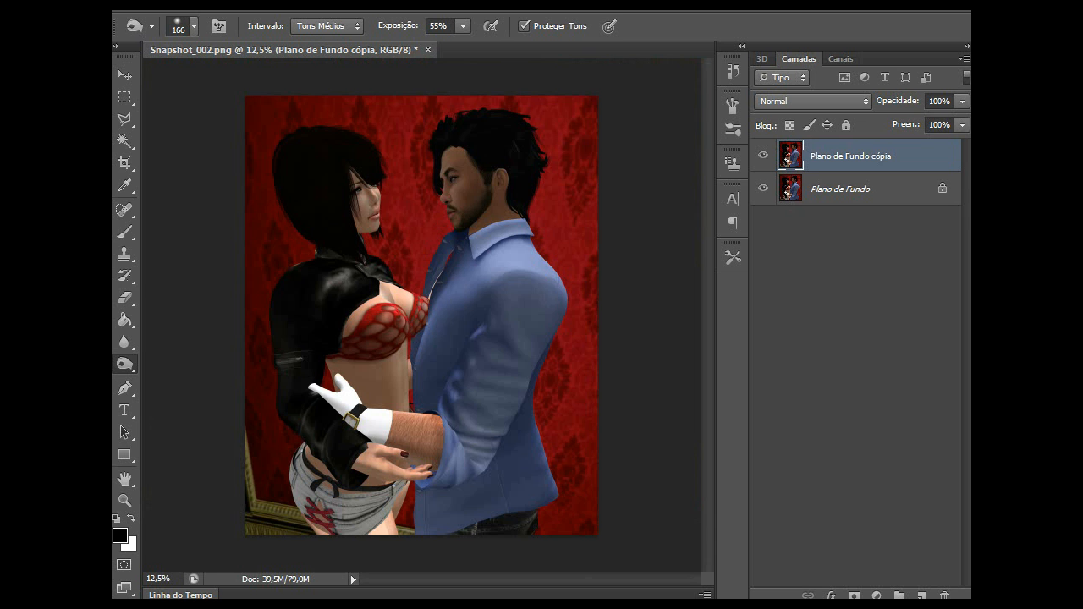
key("ctrl+plus")
key("ctrl+plus")
key("ctrl+plus")
Step: Select the white wrist between the watch and the forearm, including a strip of adjoining skin, with the Polygonal Lasso
key("l")
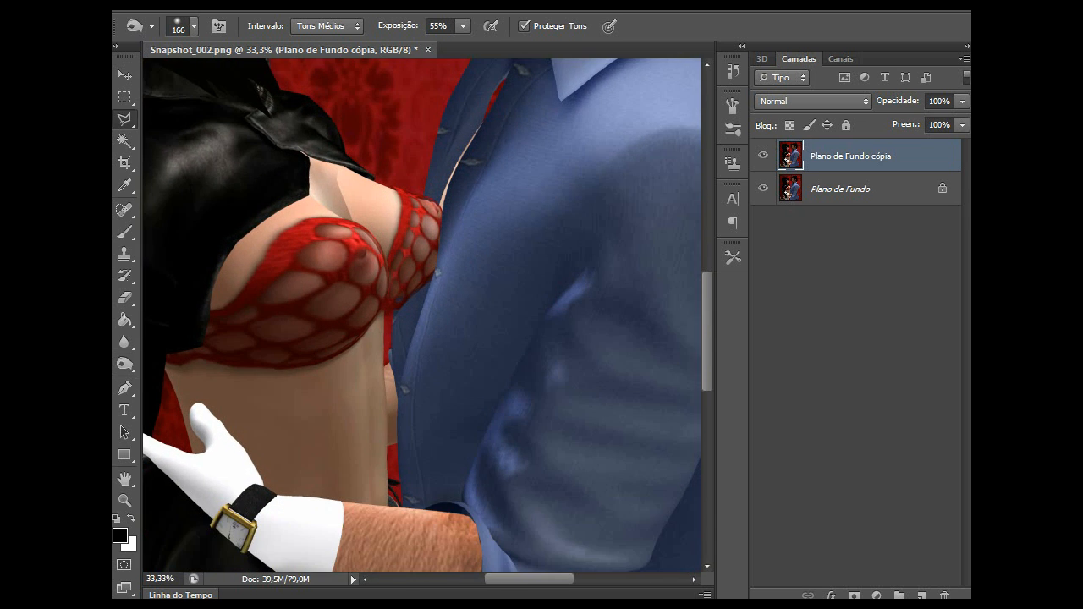
left_click(124, 120)
left_click(222, 132)
scroll(421, 314, "down", 2)
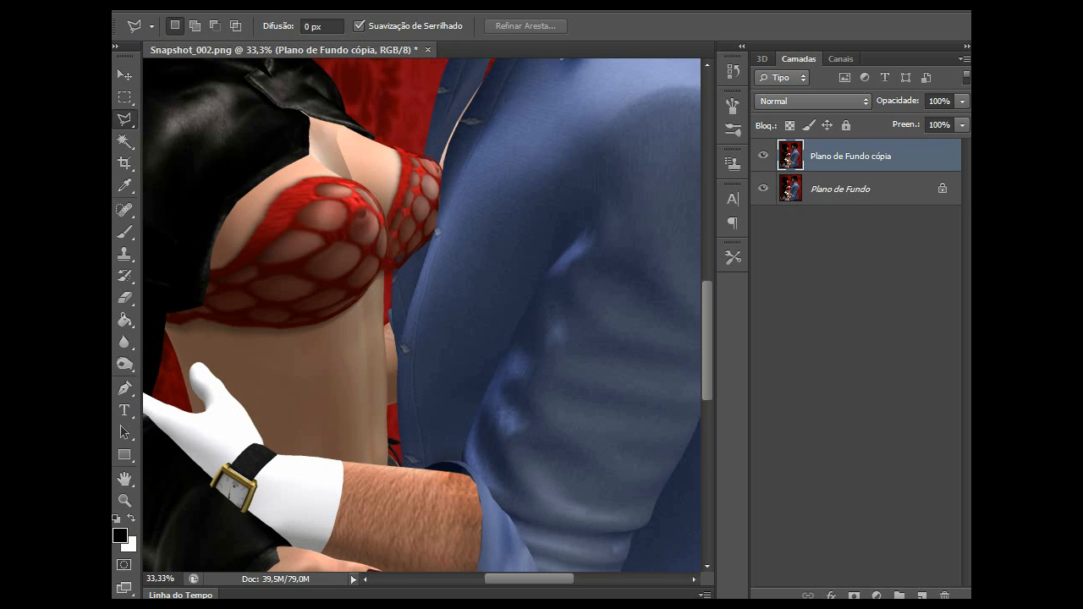
key("ctrl+plus")
key("ctrl+plus")
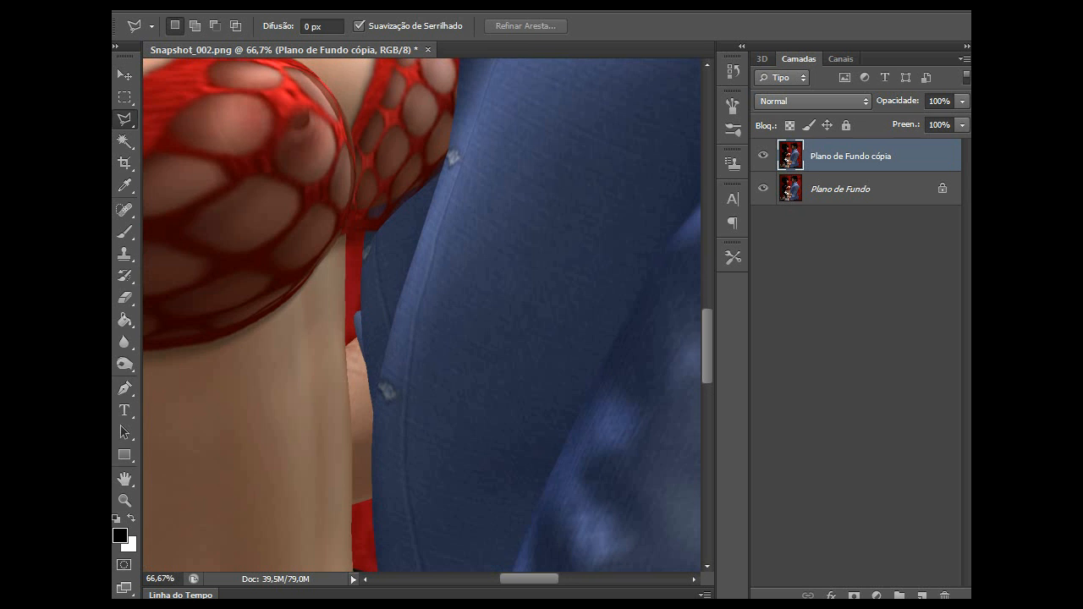
scroll(422, 315, "down", 5)
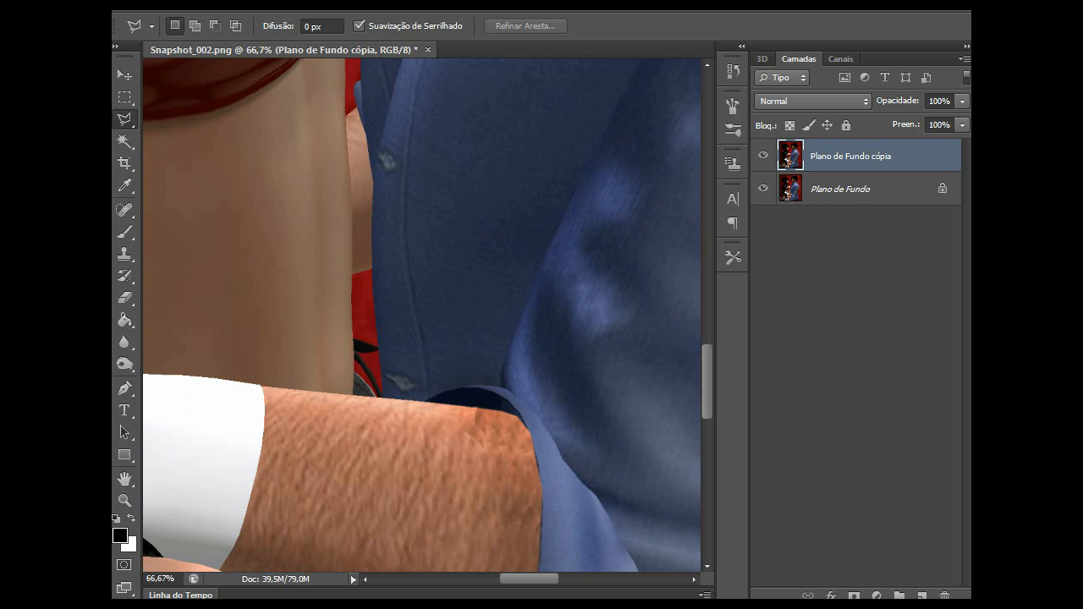
scroll(421, 315, "left", 5)
scroll(422, 315, "down", 1)
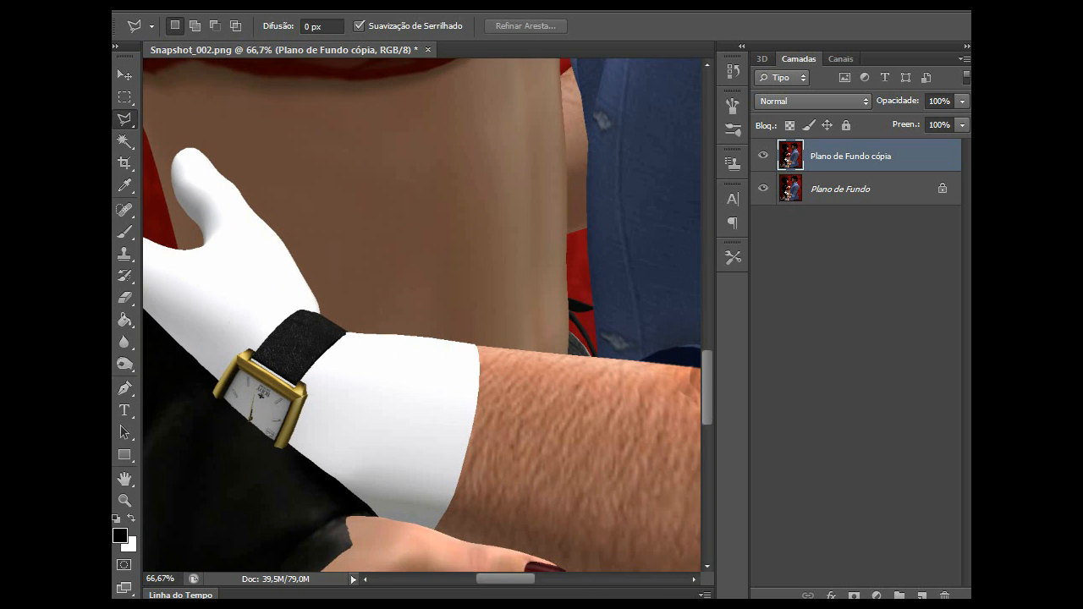
key("ctrl+plus")
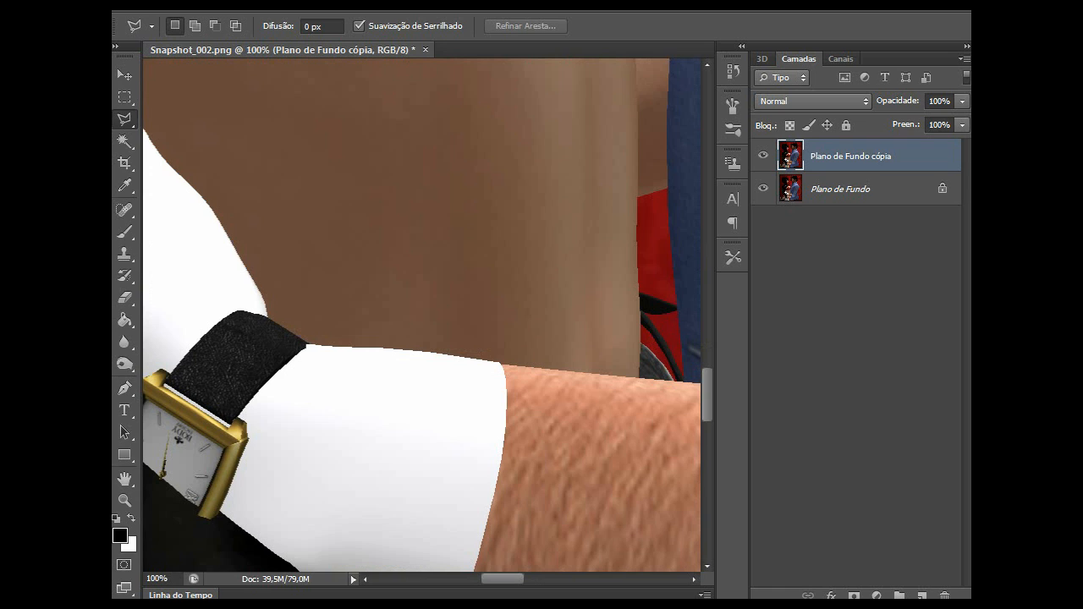
left_click(390, 347)
left_click(477, 359)
left_click(466, 357)
scroll(228, 499, "down", 3)
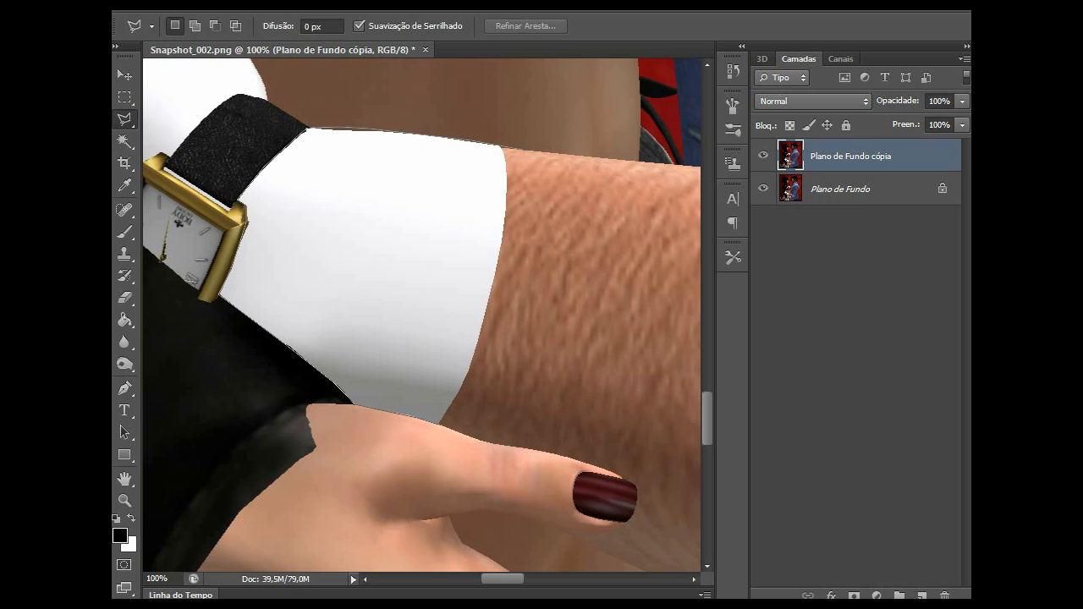
left_click(440, 425)
left_click(471, 423)
left_click(516, 364)
left_click(546, 244)
left_click(542, 169)
left_click(529, 150)
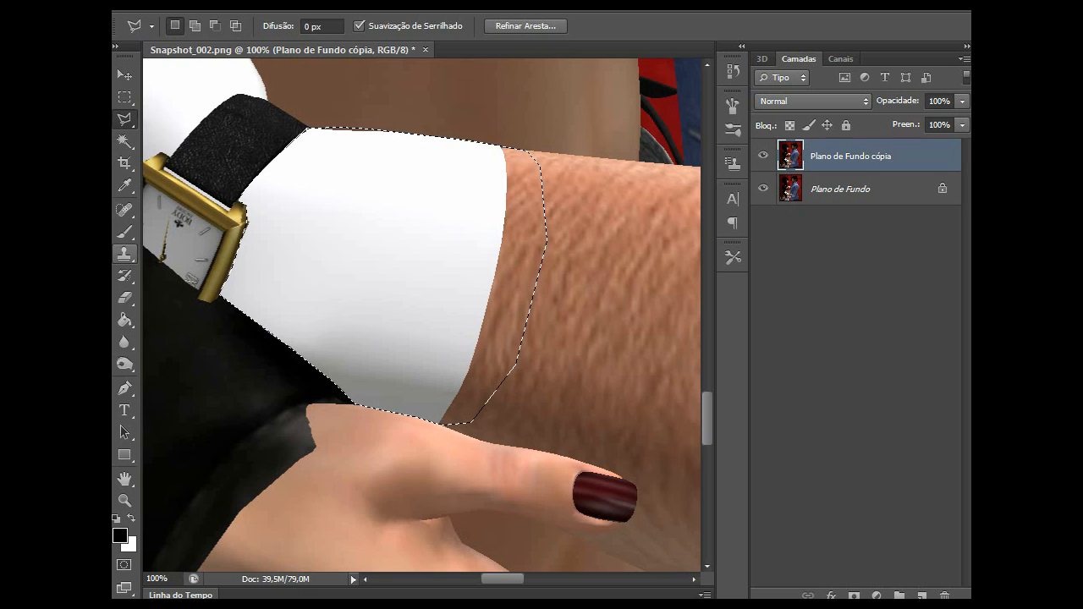
Step: Clone forearm skin along the upper edge of the selected wrist with a hard 96 px brush, undoing the last stroke
left_click(125, 252)
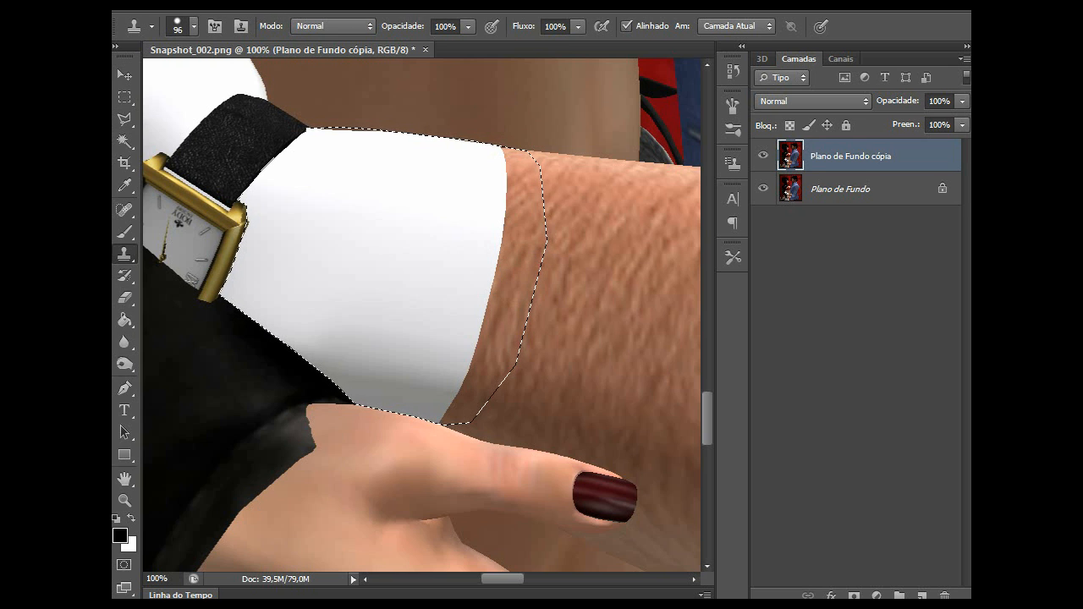
left_click(503, 176)
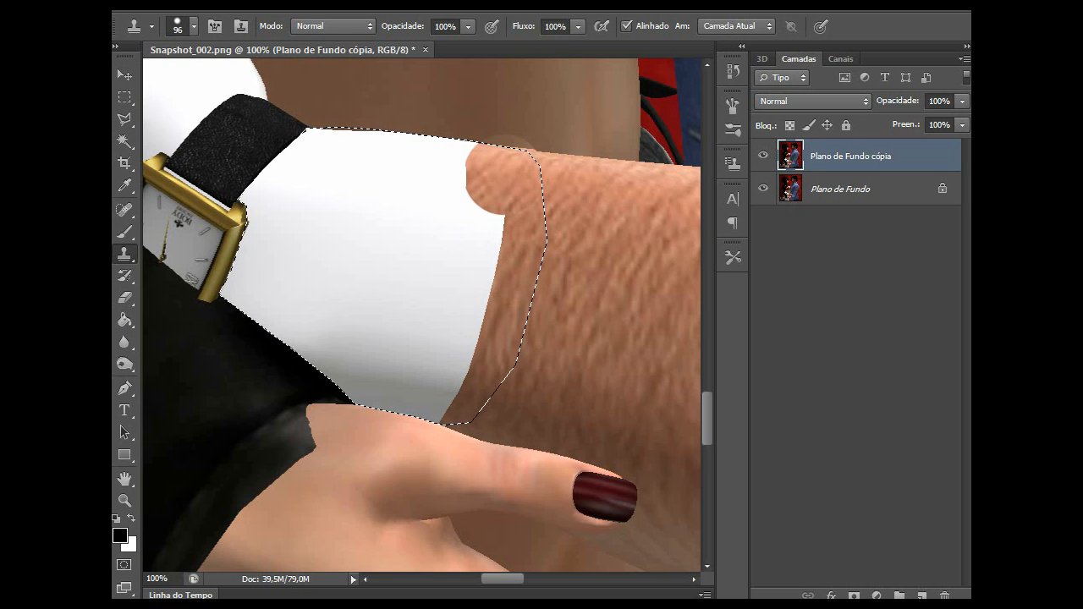
left_click_drag(505, 175, 330, 166)
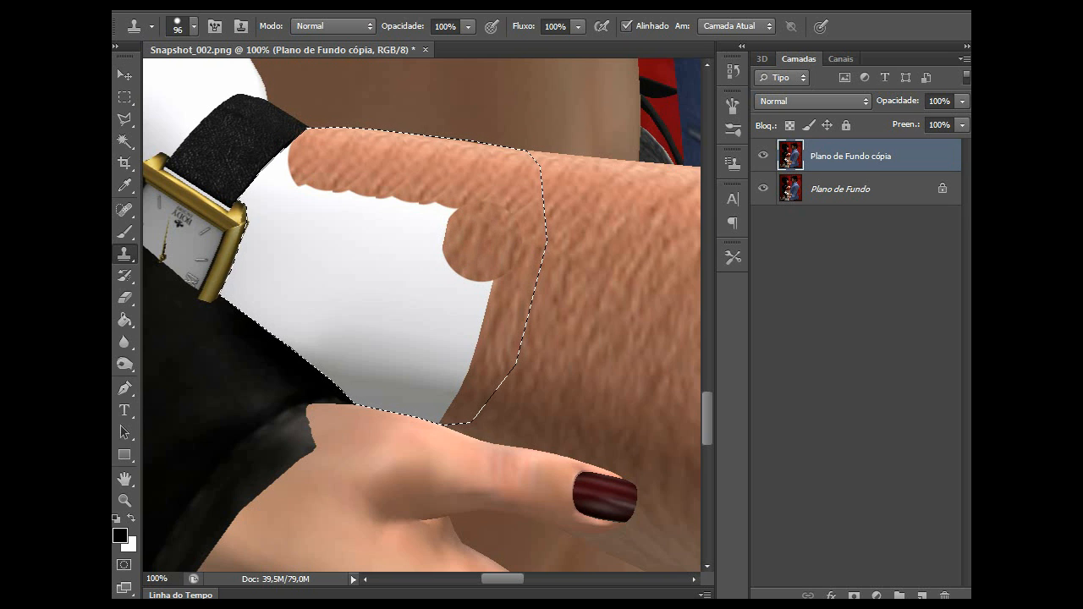
left_click_drag(481, 245, 431, 222)
key("ctrl+z")
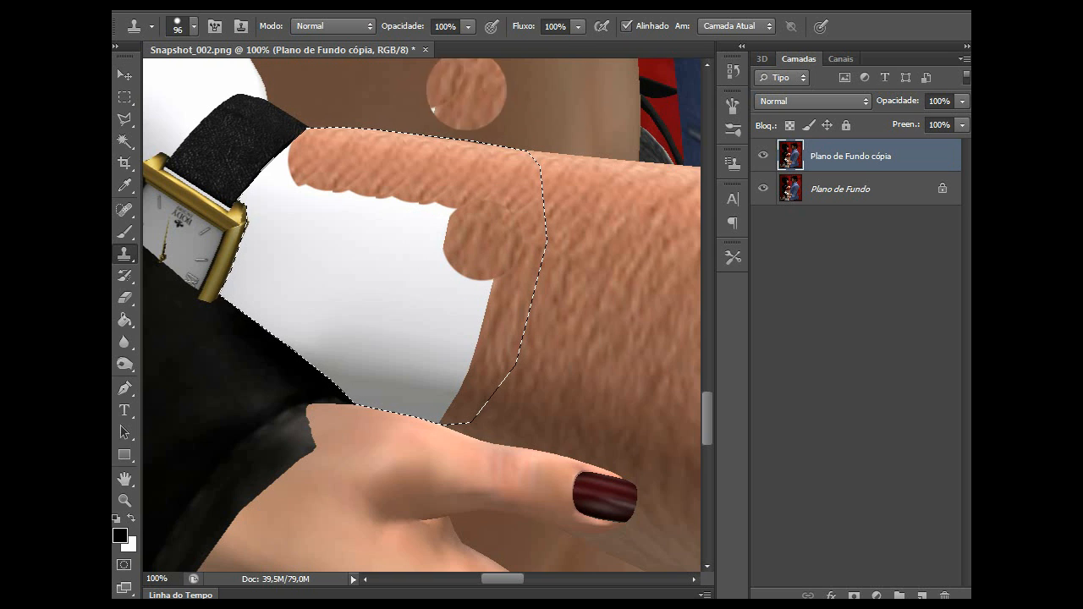
Step: Clone skin down the forearm side and lower part of the selected wrist with a 156 px brush at 0% hardness
left_click(194, 26)
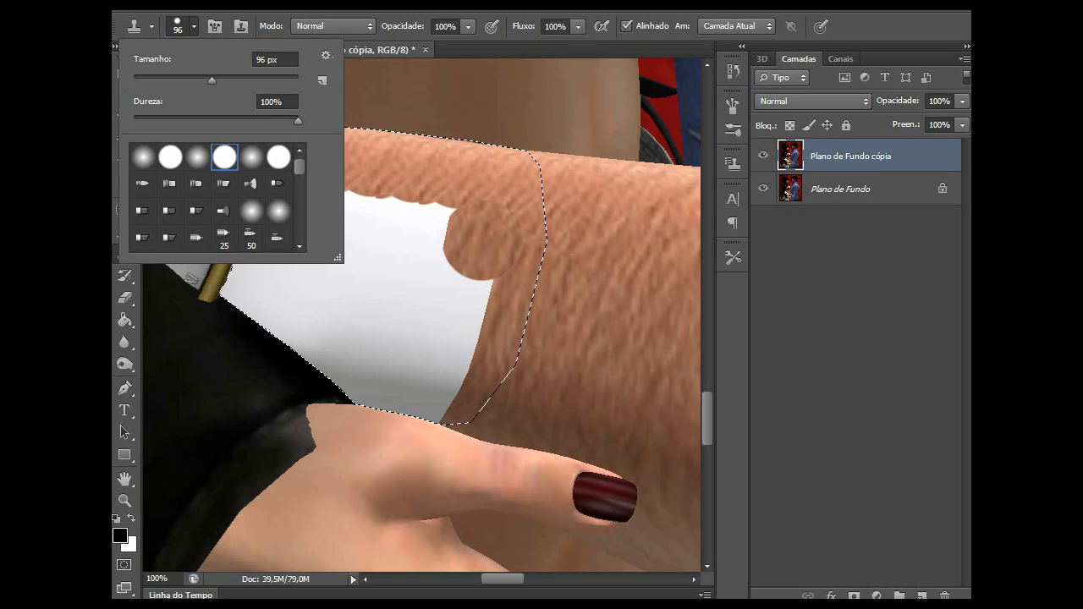
left_click(275, 58)
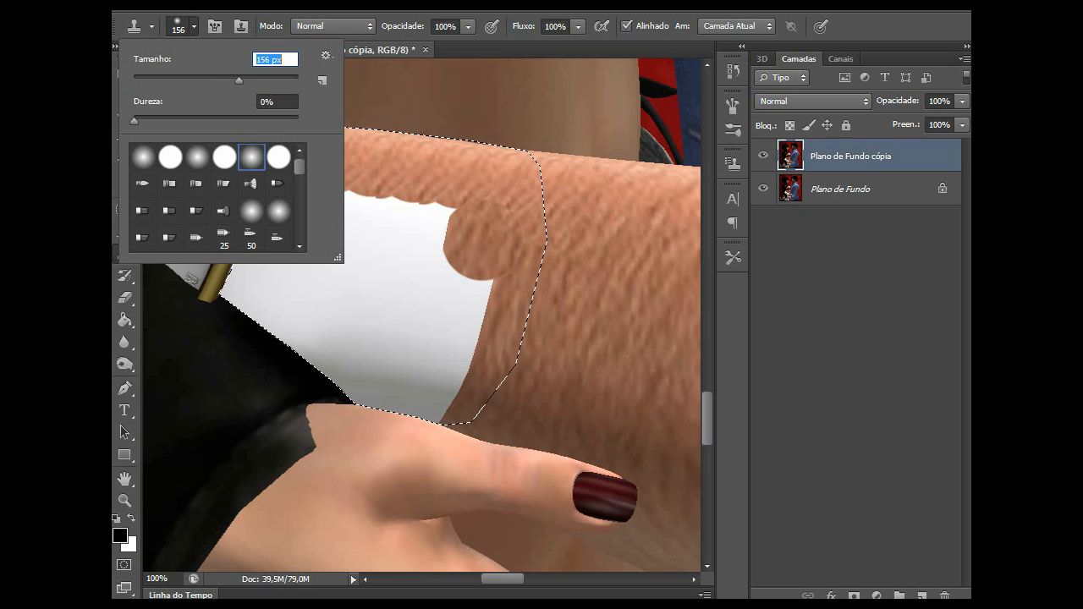
type("156")
key("Return")
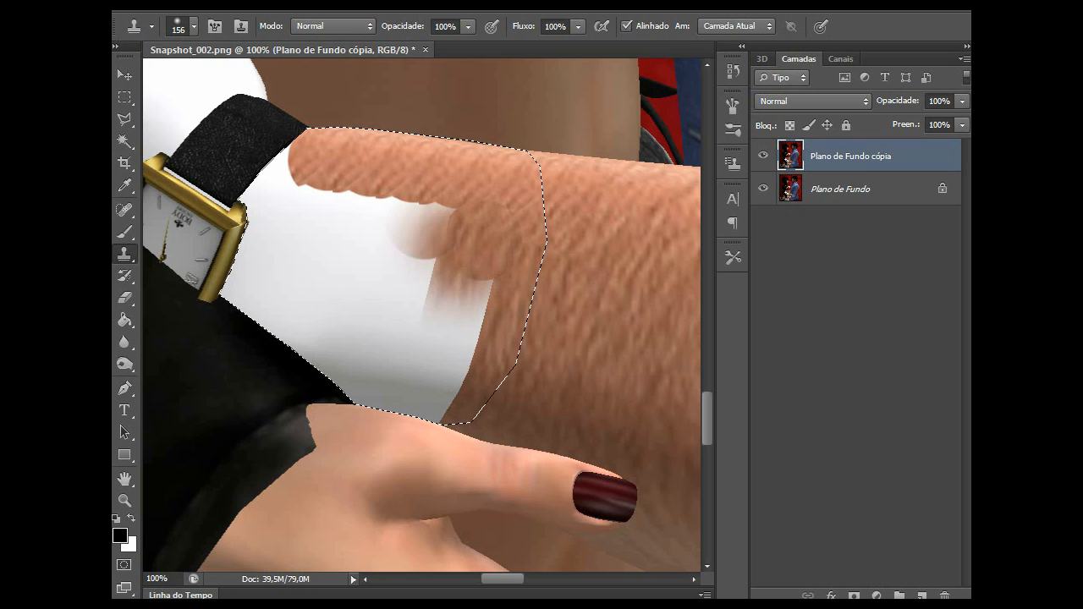
mouse_move(476, 244)
left_mouse_down()
mouse_move(449, 362)
mouse_move(425, 370)
left_mouse_up()
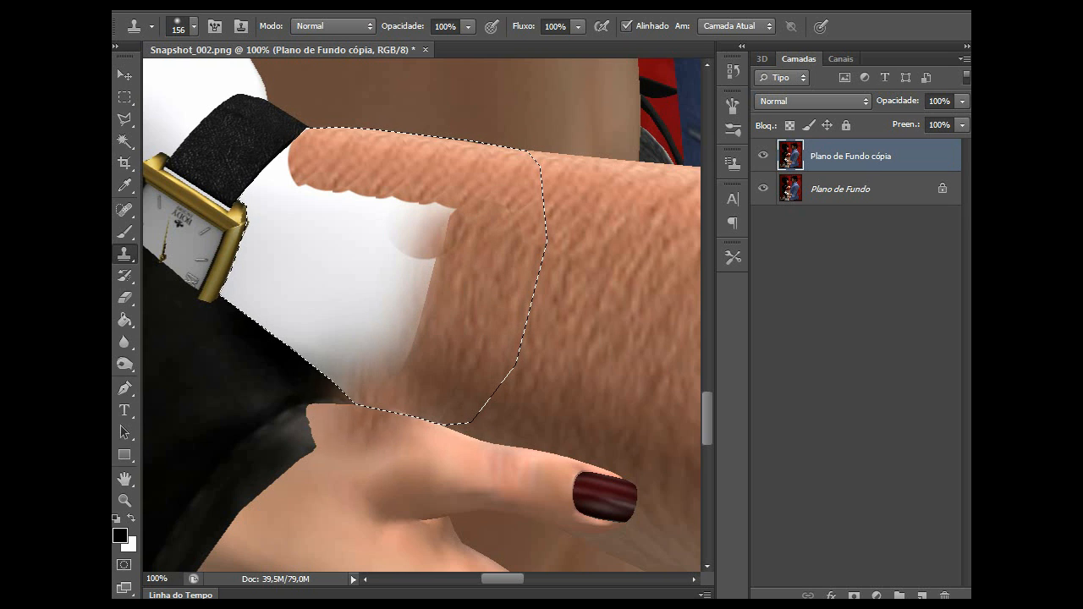
left_click_drag(364, 418, 383, 320)
Step: Clone skin over the remaining white area up to the watch, blend the patch beside the strap, and clear the selection
mouse_move(424, 244)
left_mouse_down()
mouse_move(396, 255)
mouse_move(411, 326)
mouse_move(396, 342)
mouse_move(430, 235)
mouse_move(320, 207)
mouse_move(284, 173)
left_mouse_up()
left_click(339, 234)
left_click(193, 27)
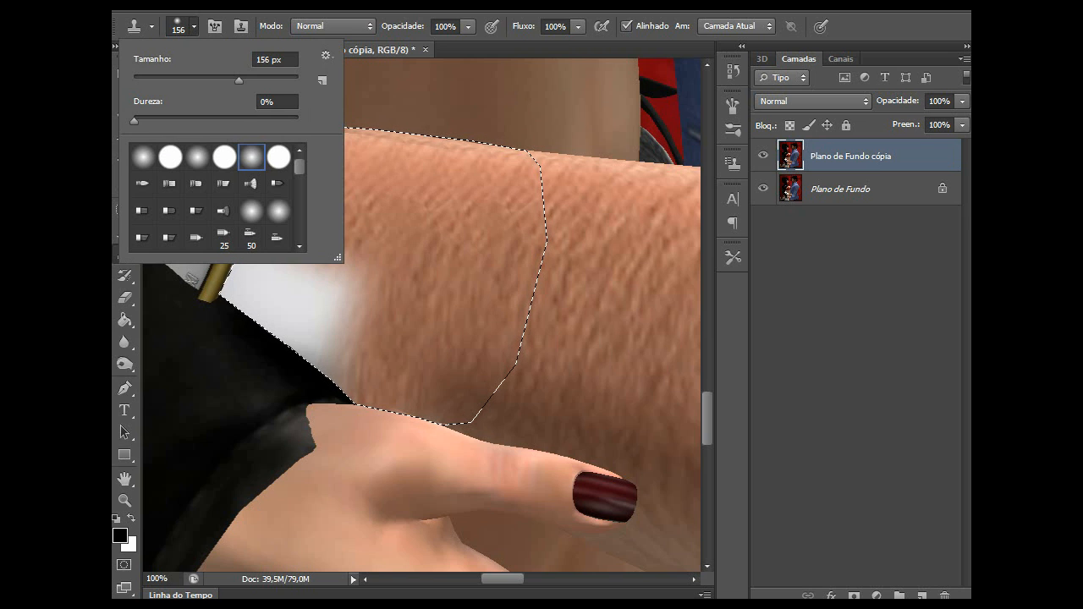
mouse_move(370, 303)
left_mouse_down()
mouse_move(333, 314)
mouse_move(328, 385)
mouse_move(298, 277)
mouse_move(246, 234)
mouse_move(297, 340)
left_mouse_up()
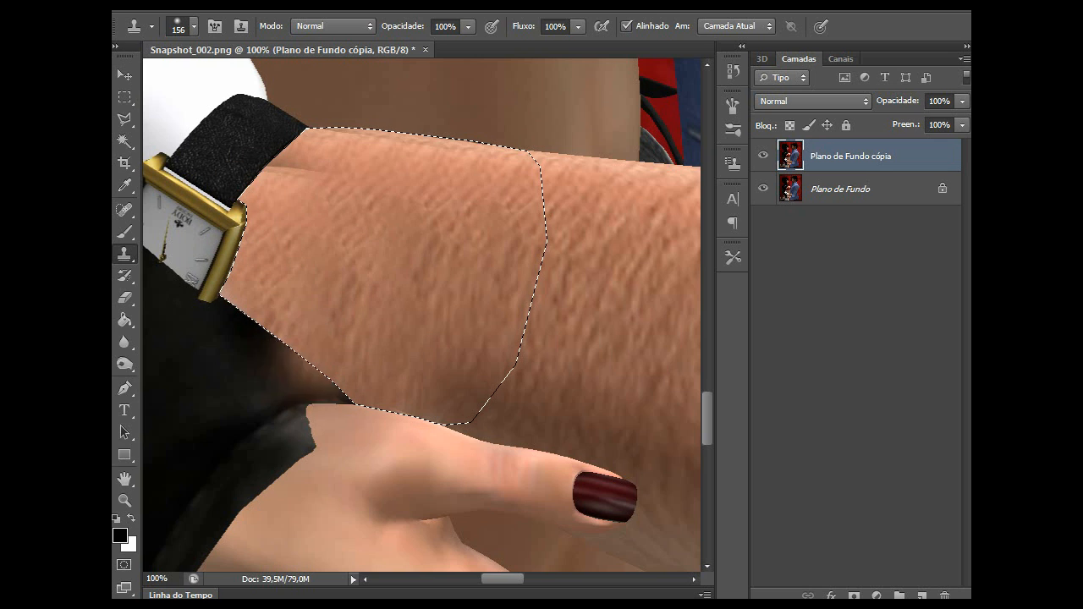
left_click_drag(273, 178, 292, 156)
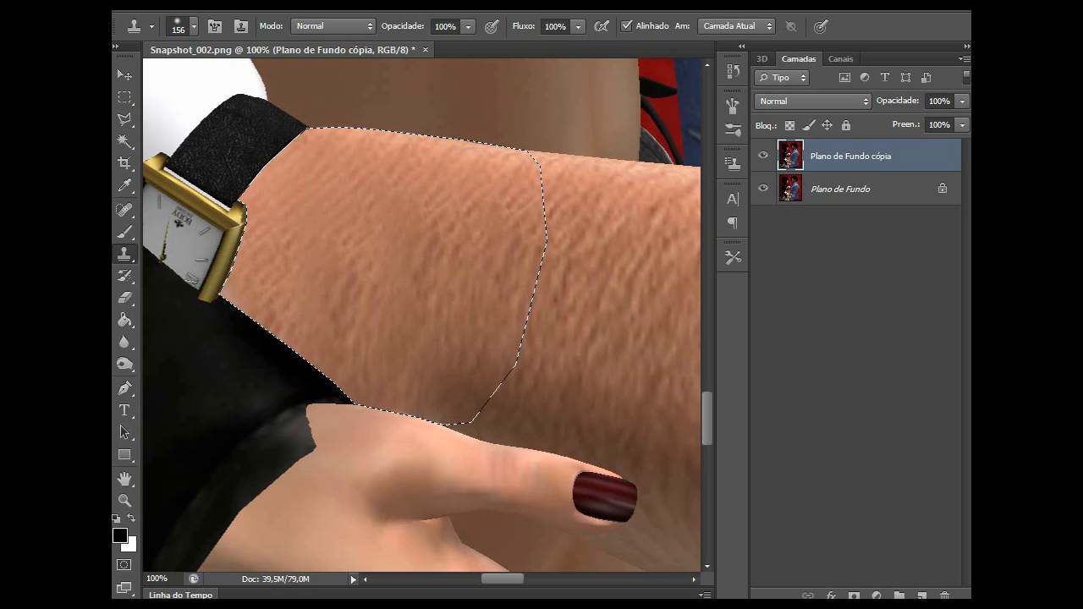
key("ctrl+d")
Step: Examine the repaired wrist and the white hand against the rest of the two figures
key("ctrl+minus")
key("ctrl+minus")
key("ctrl+minus")
key("ctrl+minus")
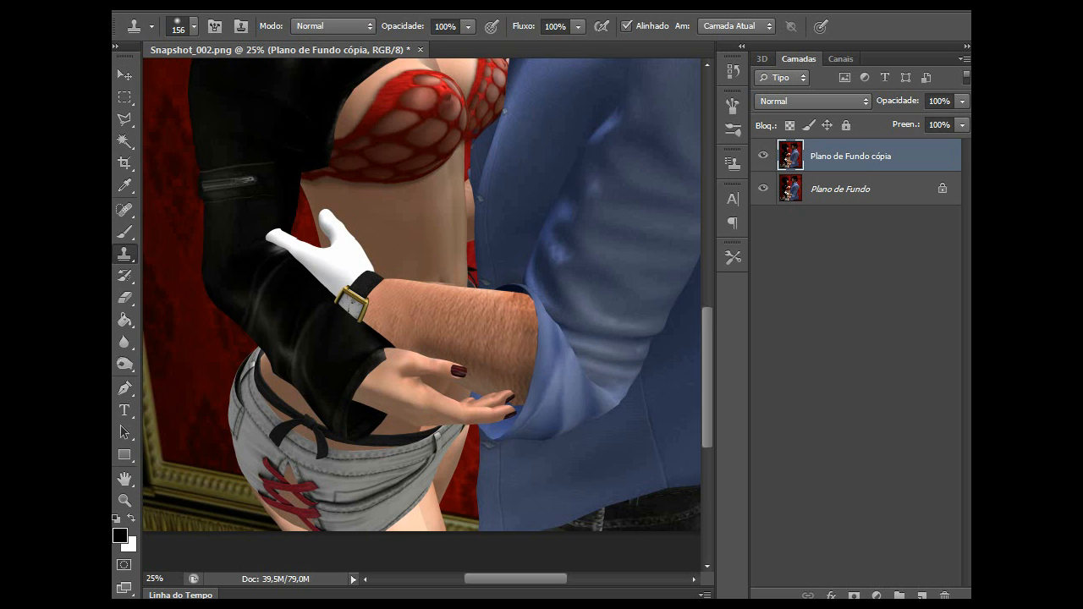
scroll(422, 308, "up", 6)
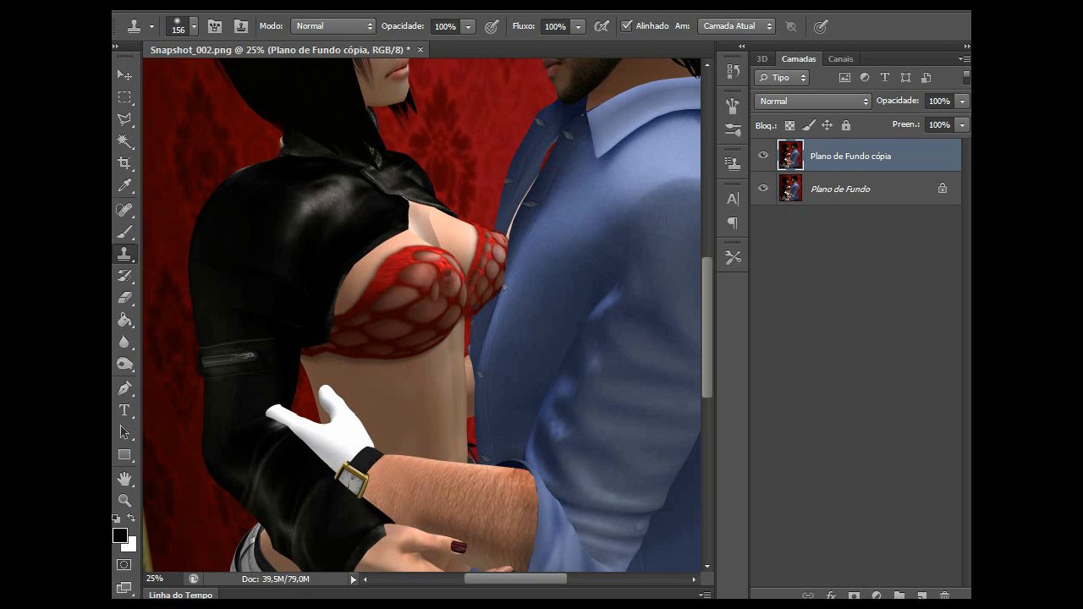
scroll(421, 315, "down", 3)
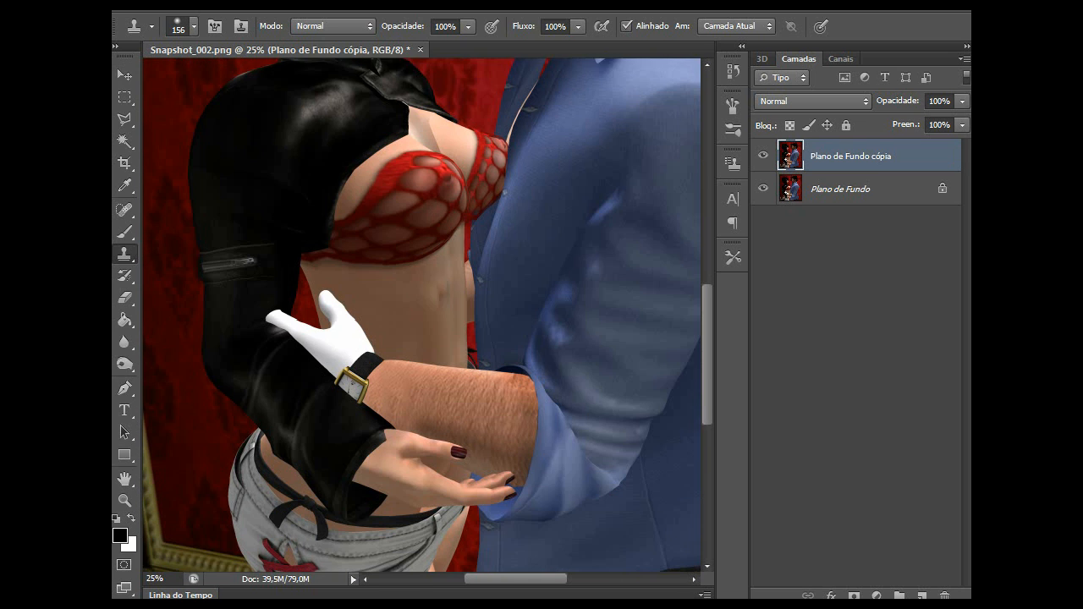
scroll(421, 315, "down", 2)
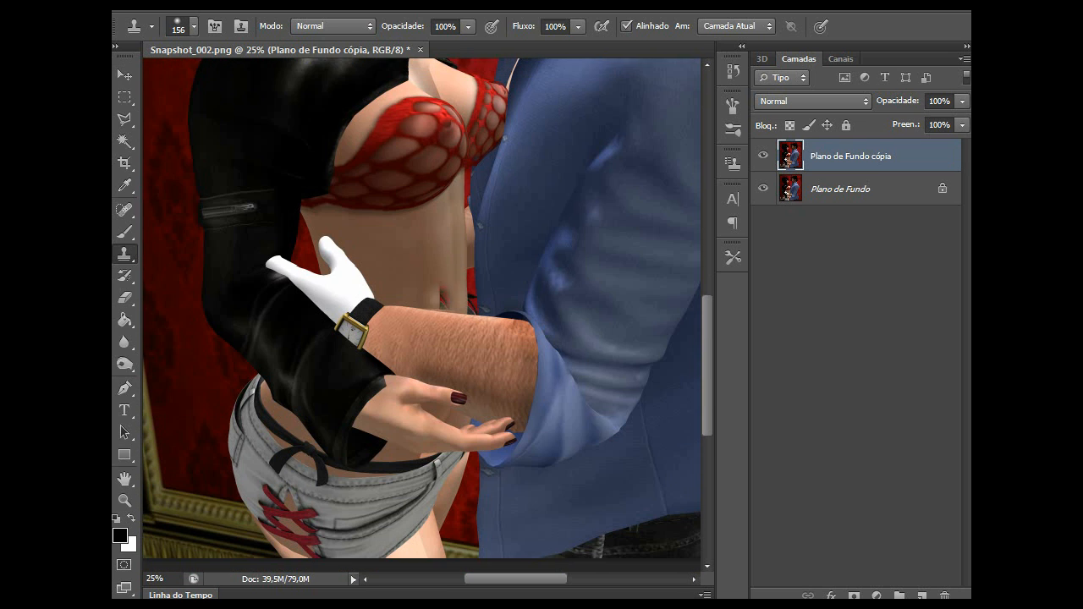
scroll(421, 315, "up", 3)
scroll(421, 315, "up", 2)
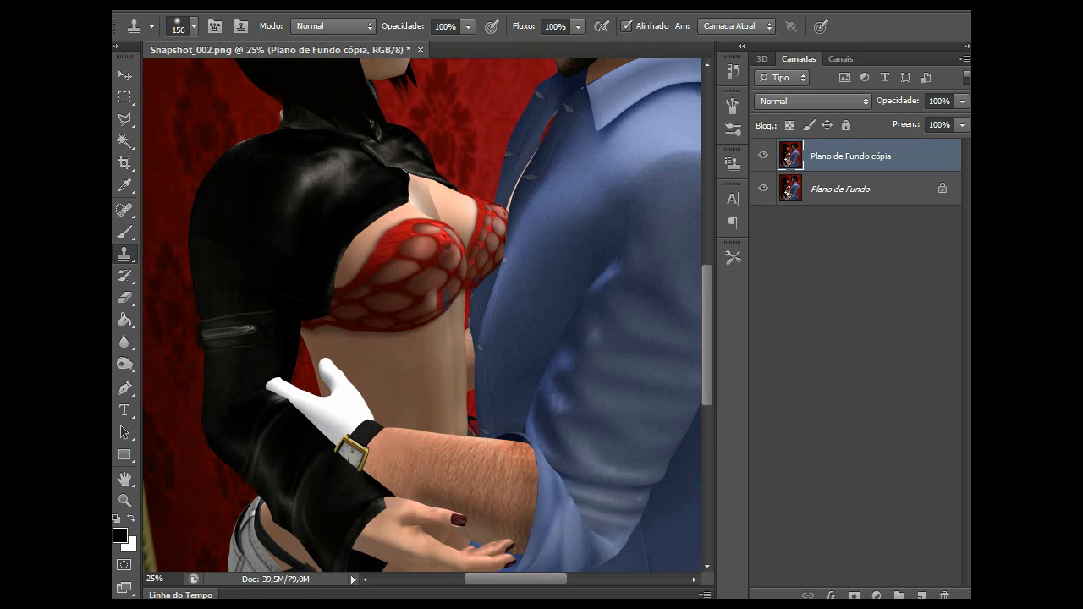
scroll(421, 315, "up", 6)
scroll(422, 315, "down", 4)
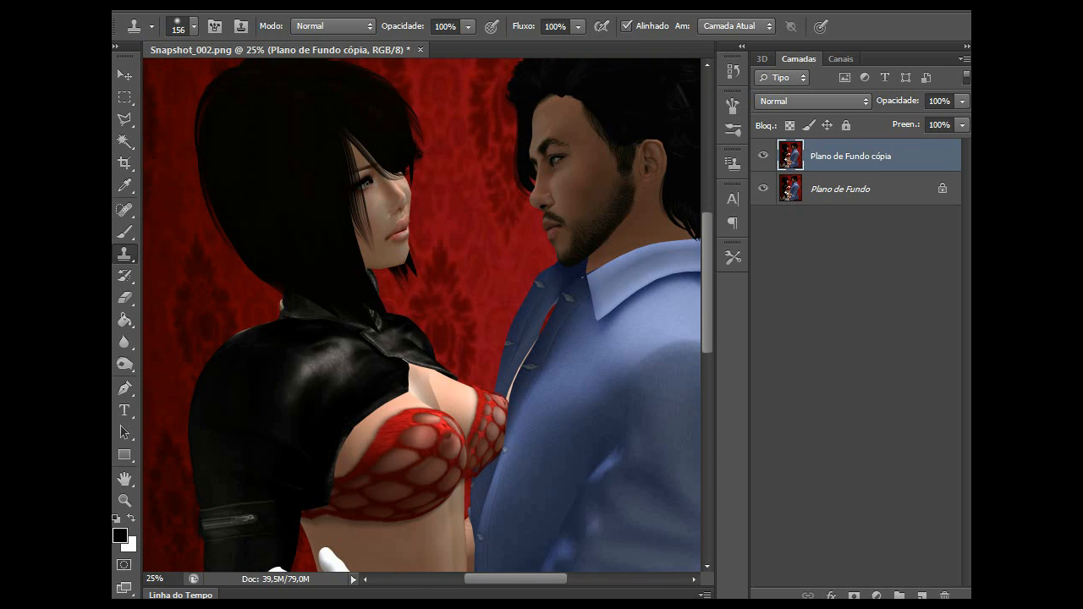
scroll(421, 315, "down", 5)
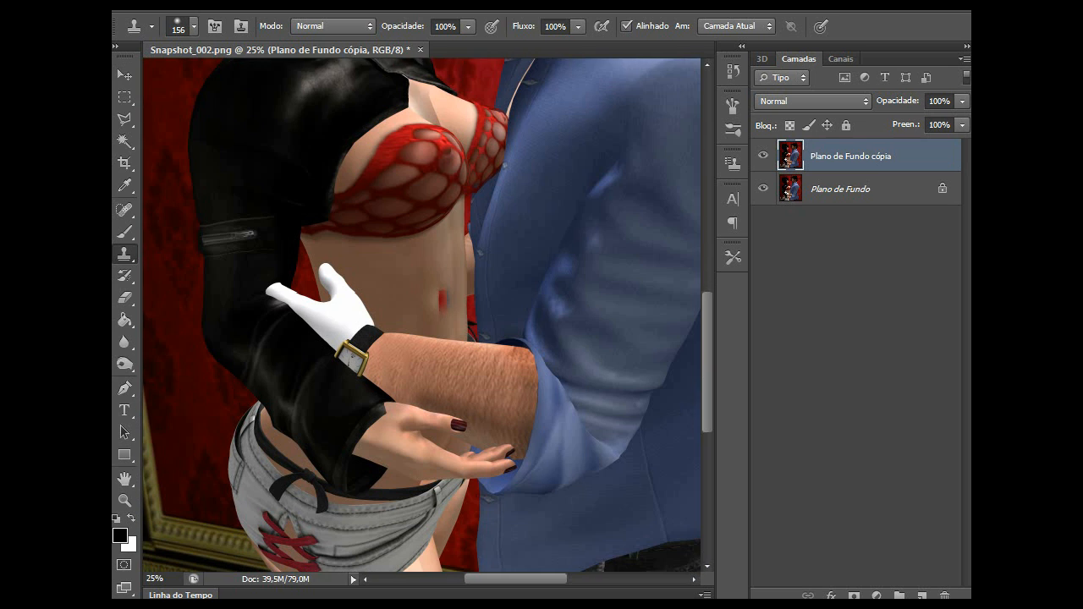
scroll(421, 315, "up", 7)
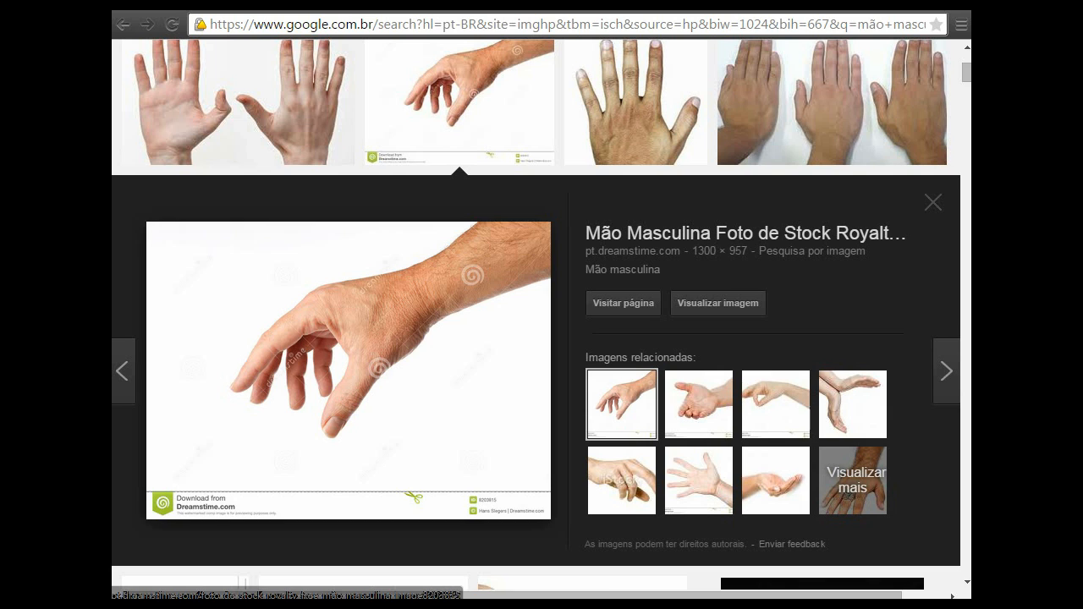
Step: In the browser, save the Dreamstime male hand stock photo from the Google image results
right_click(496, 115)
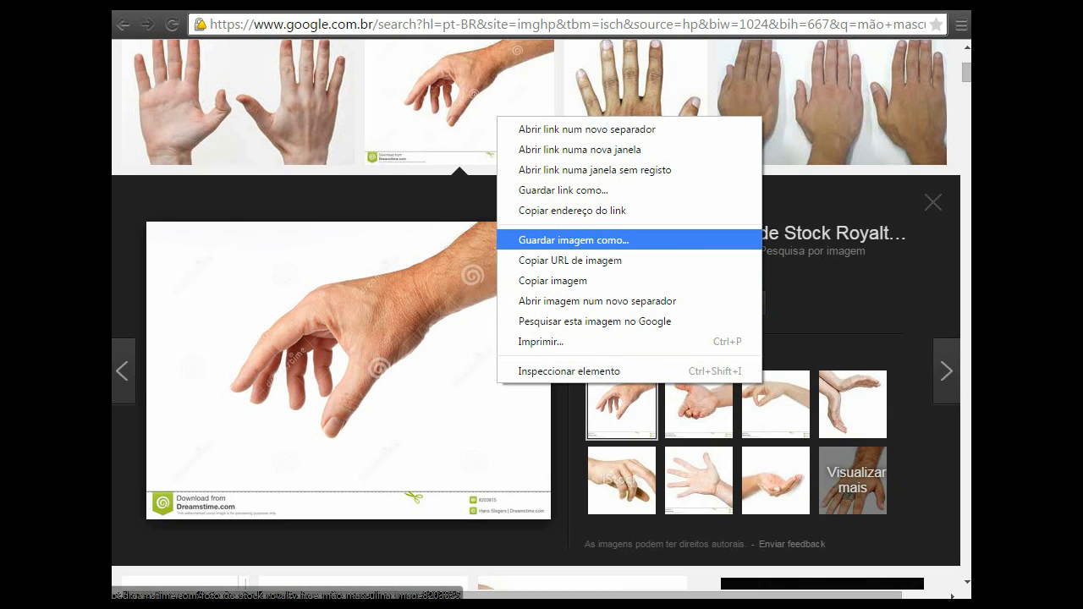
left_click(574, 240)
left_click(494, 365)
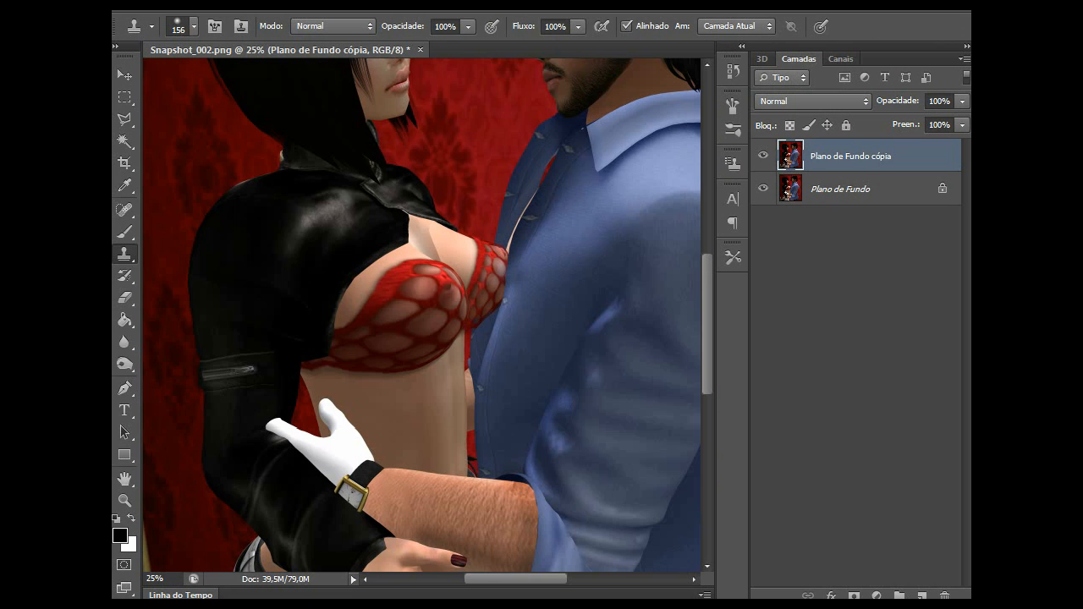
Step: Place the mão-masculina-8203815 image from the desktop into the document as a new layer at its default size
scroll(524, 218, "up", 2)
left_click(160, 4)
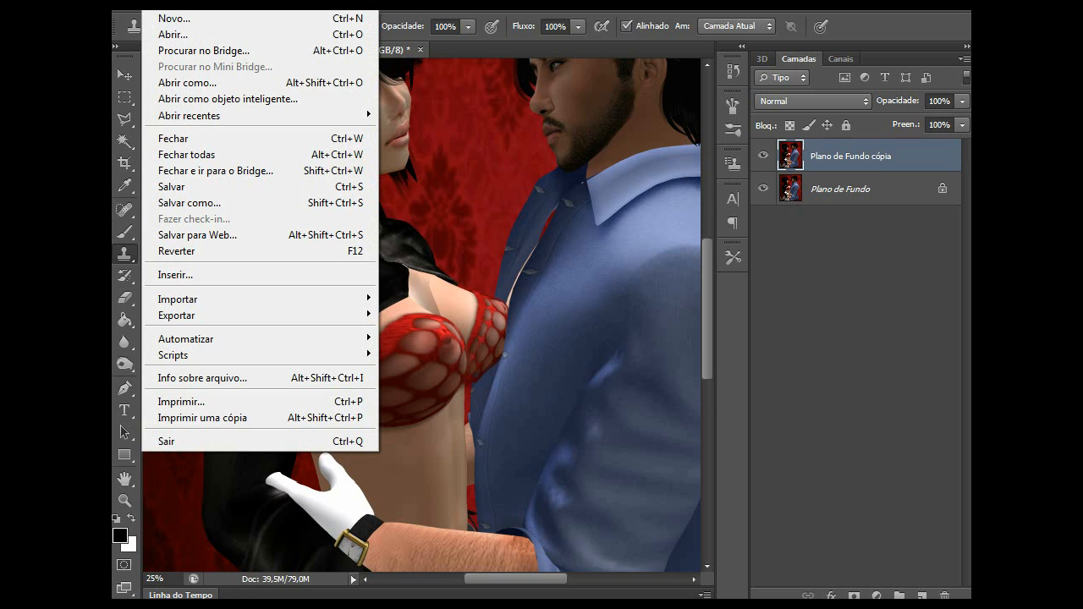
left_click(176, 274)
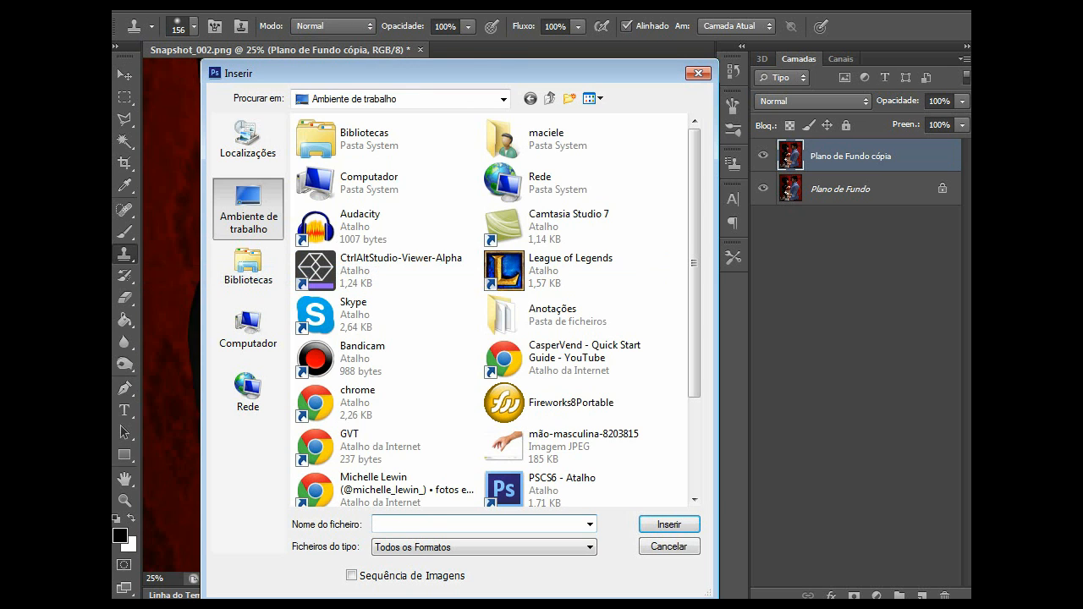
double_click(576, 446)
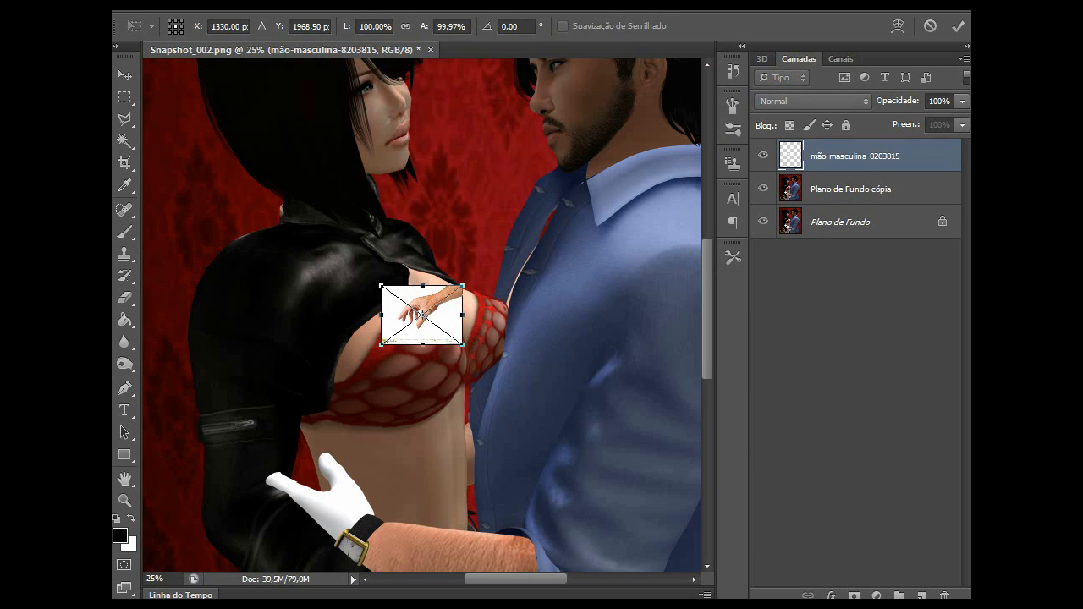
key("ctrl+plus")
key("ctrl+plus")
key("ctrl+plus")
key("ctrl+plus")
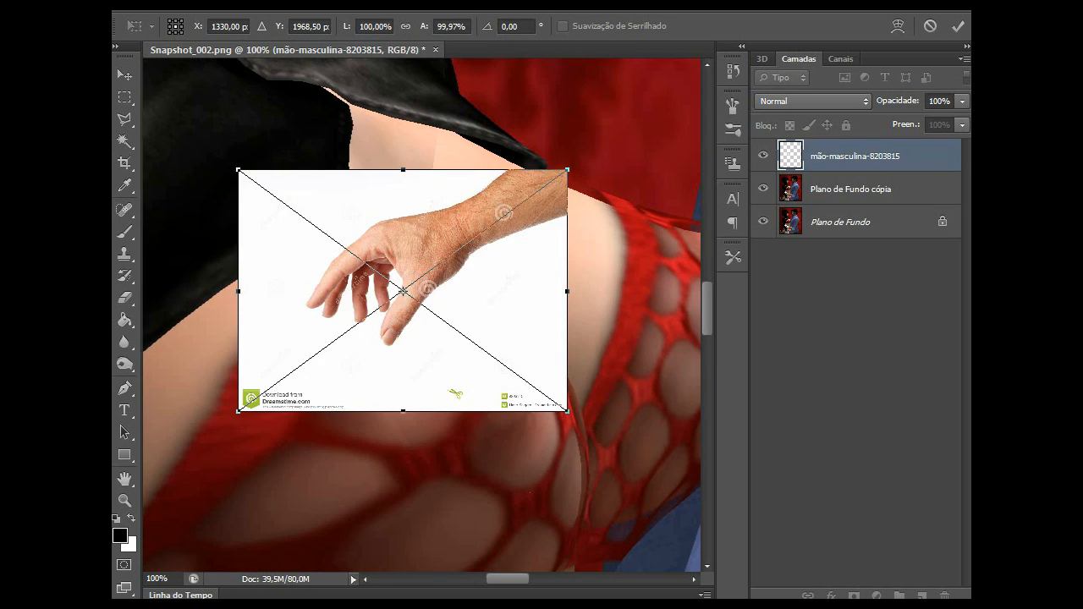
key("Return")
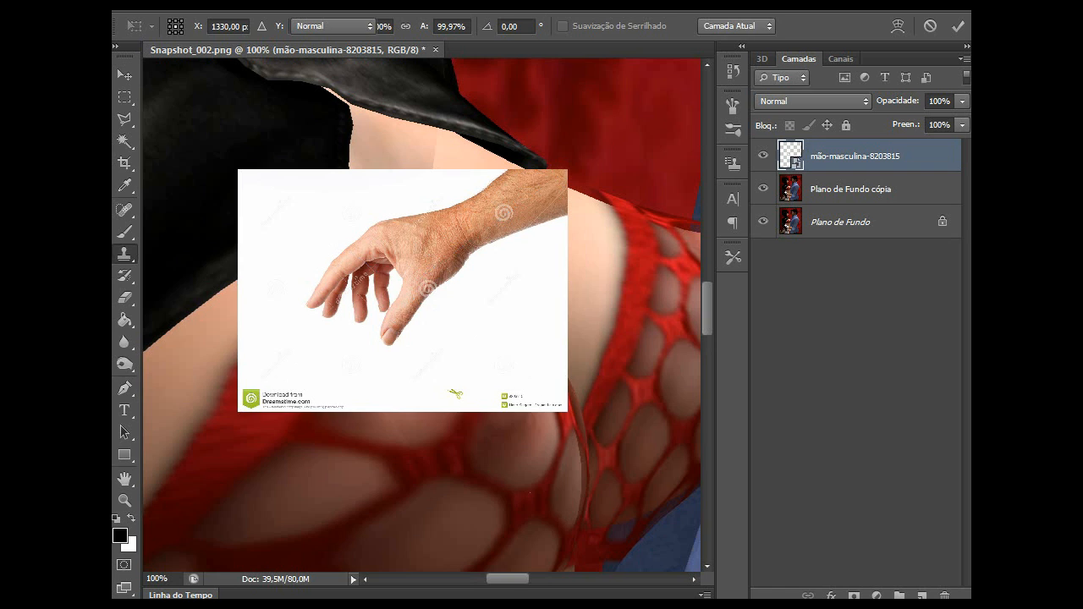
Step: Rasterize the mão-masculina-8203815 layer
key("s")
right_click(823, 157)
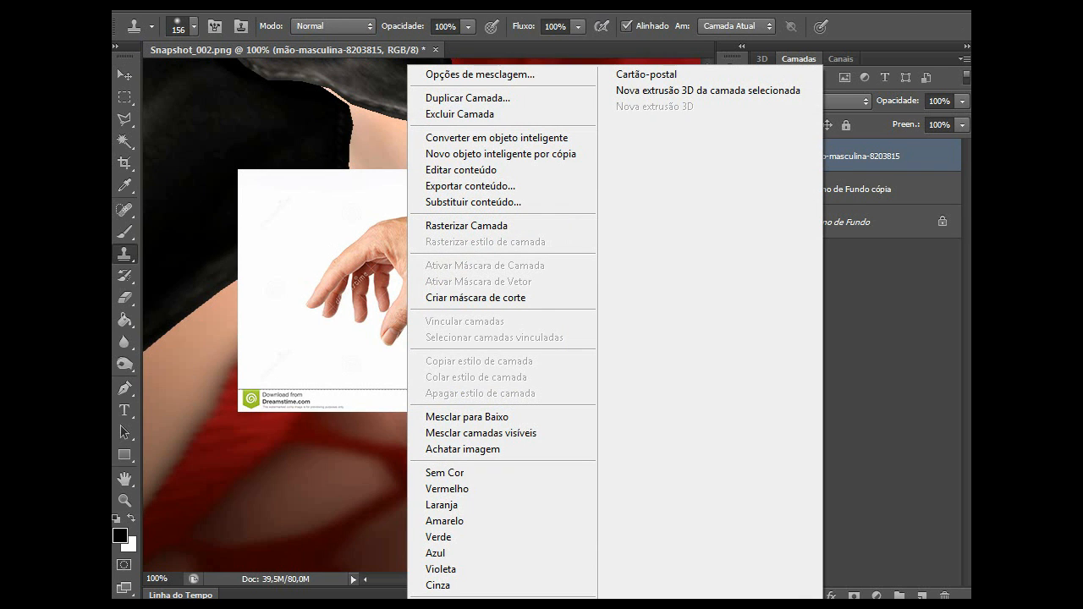
left_click(467, 226)
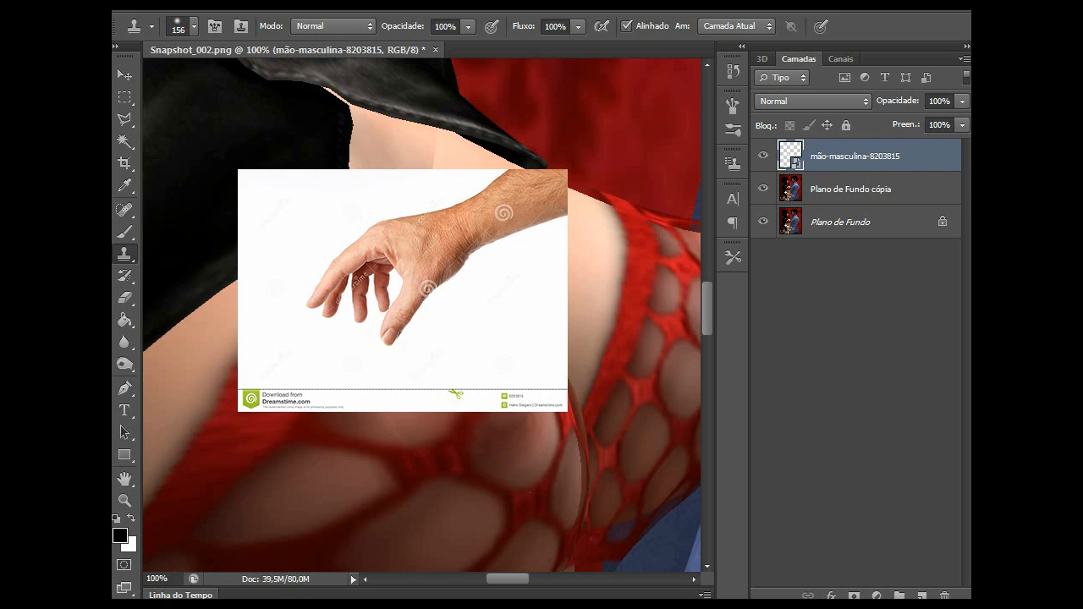
right_click(840, 155)
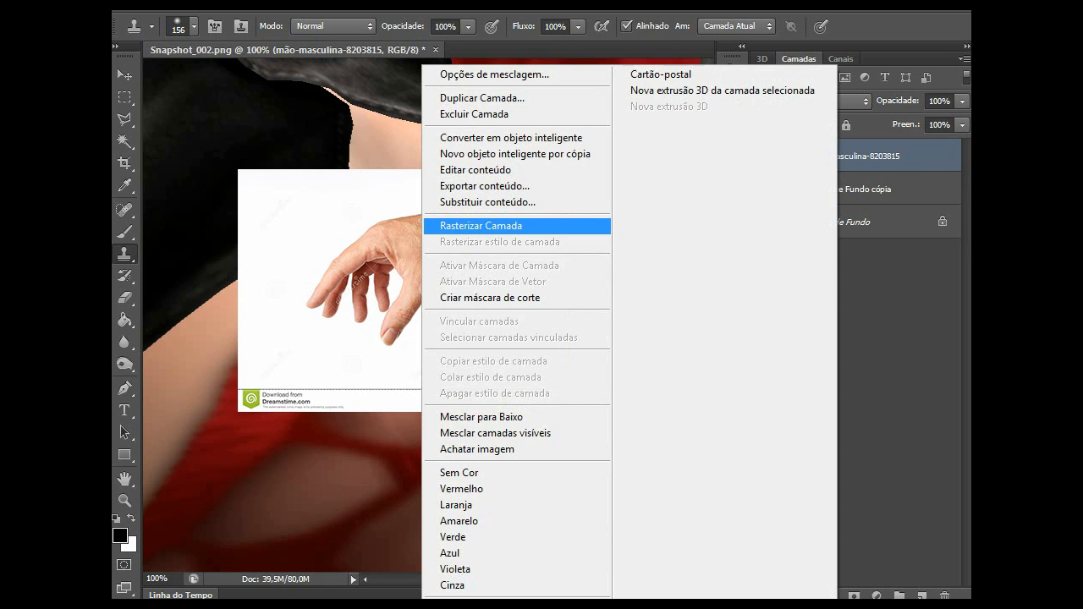
left_click(480, 225)
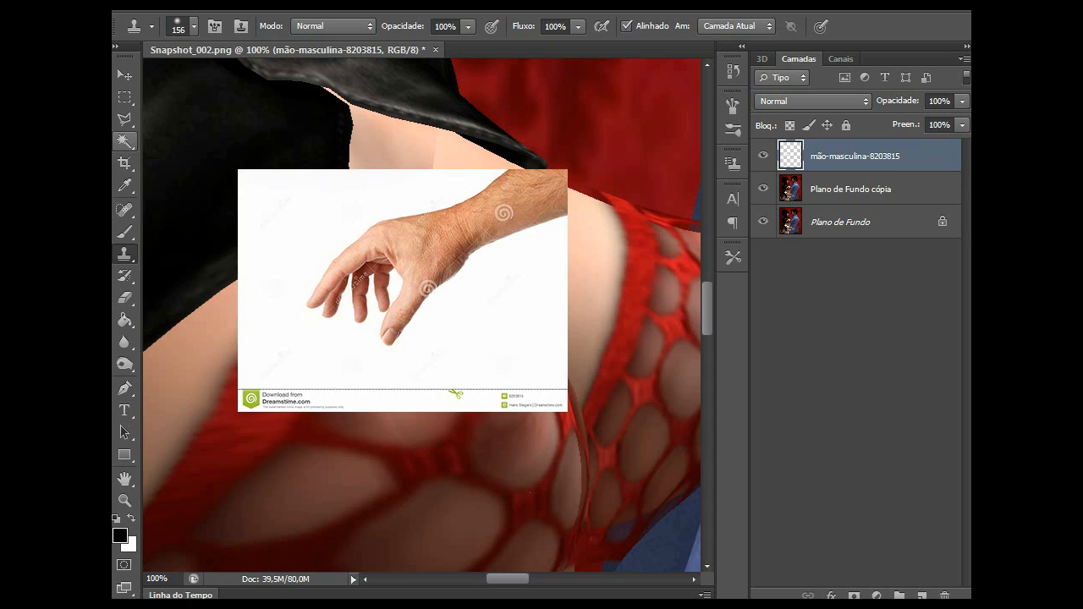
Step: Delete the hand photo's white background and the gap between thumb and fingers using the Magic Wand at tolerance 5, then deselect
left_click(124, 140)
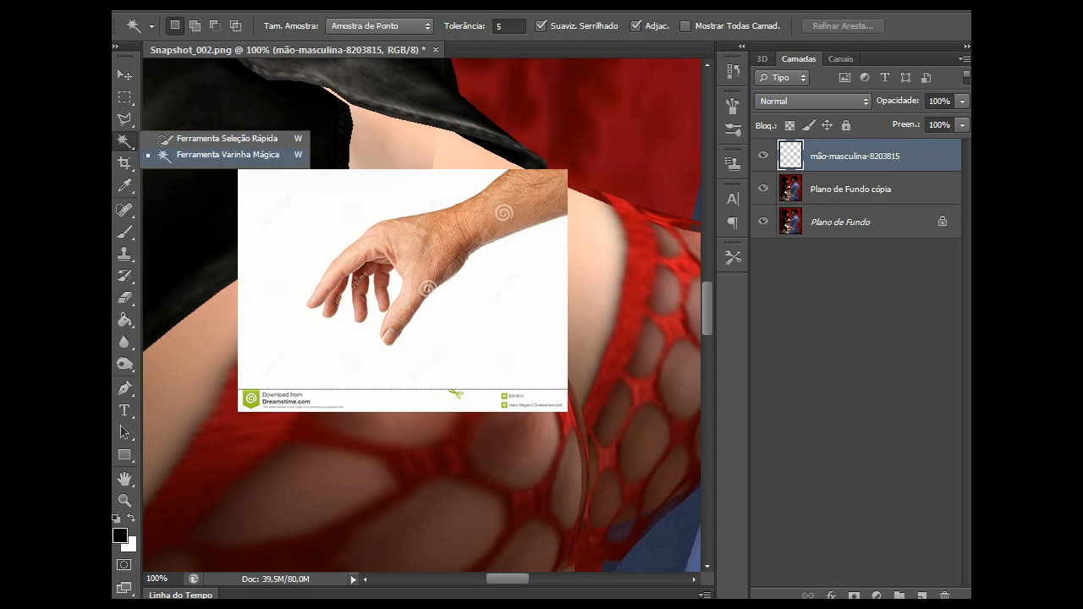
left_click(227, 155)
left_click(326, 222)
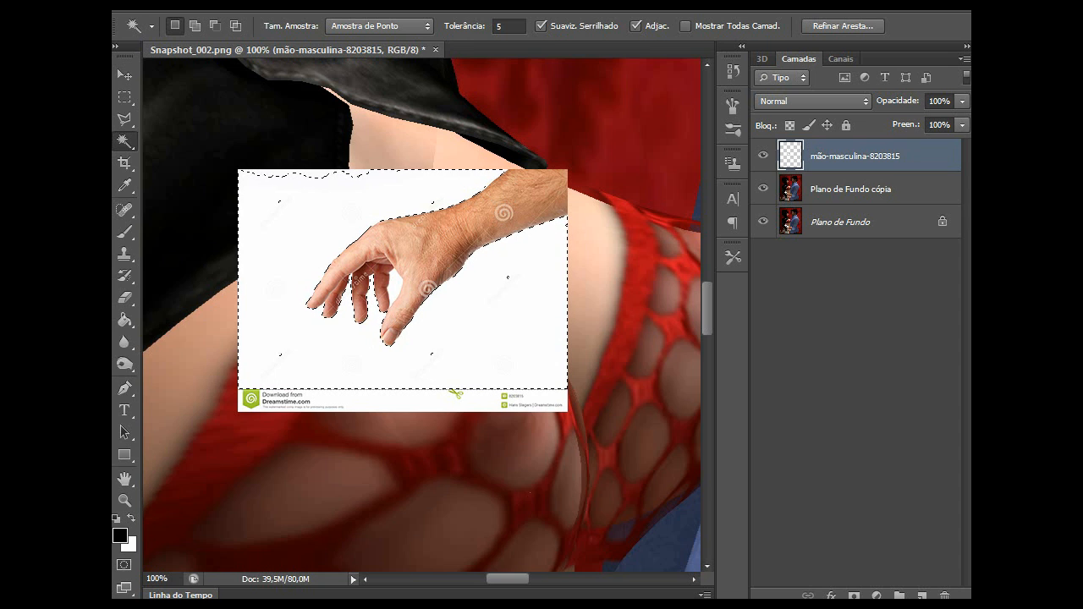
key("Delete")
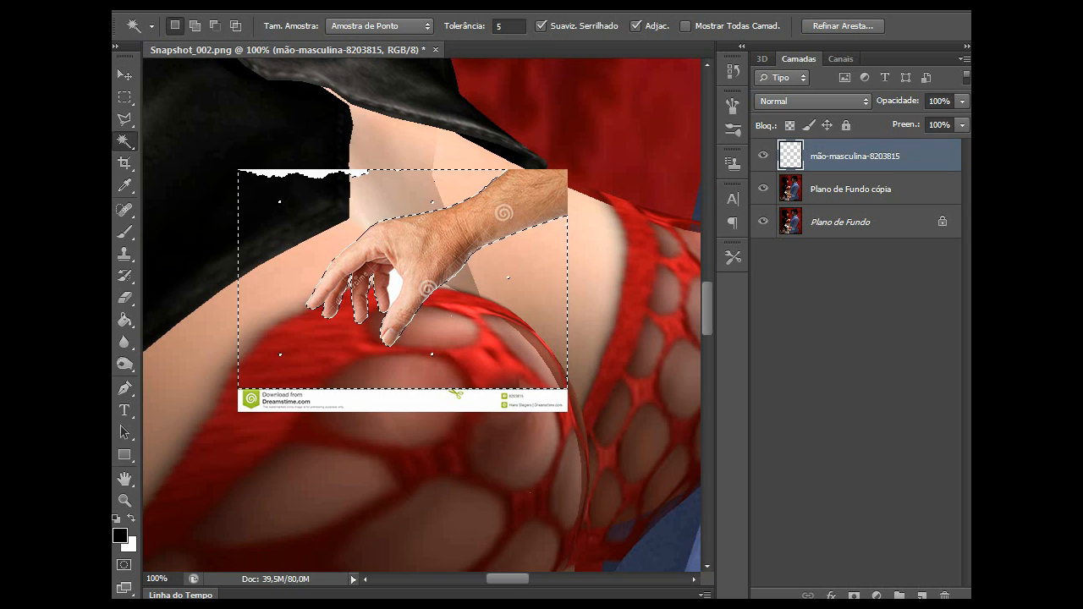
left_click(395, 288)
key("Delete")
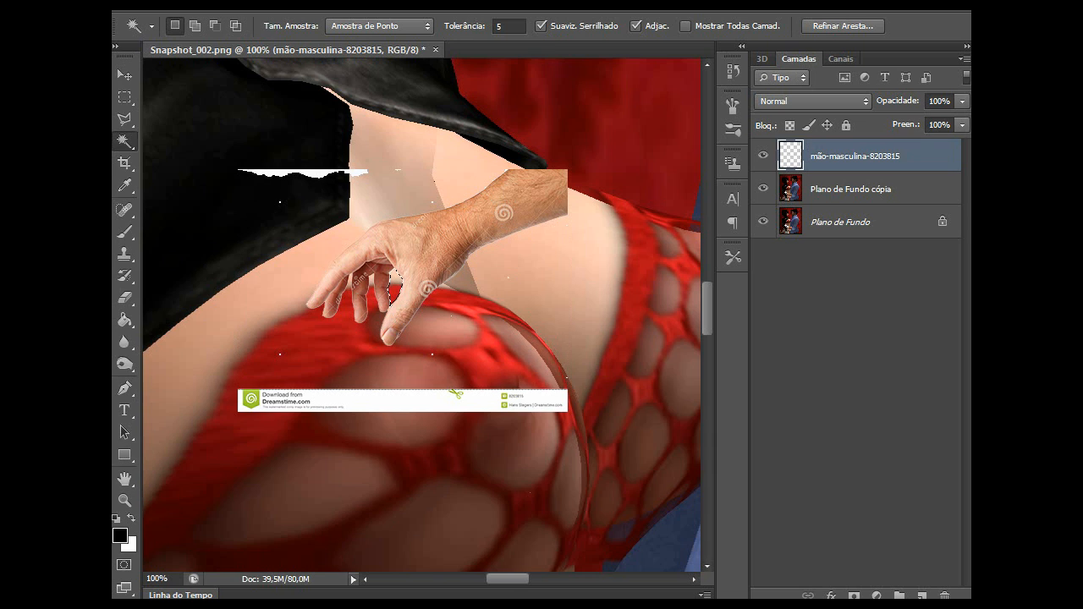
key("ctrl+d")
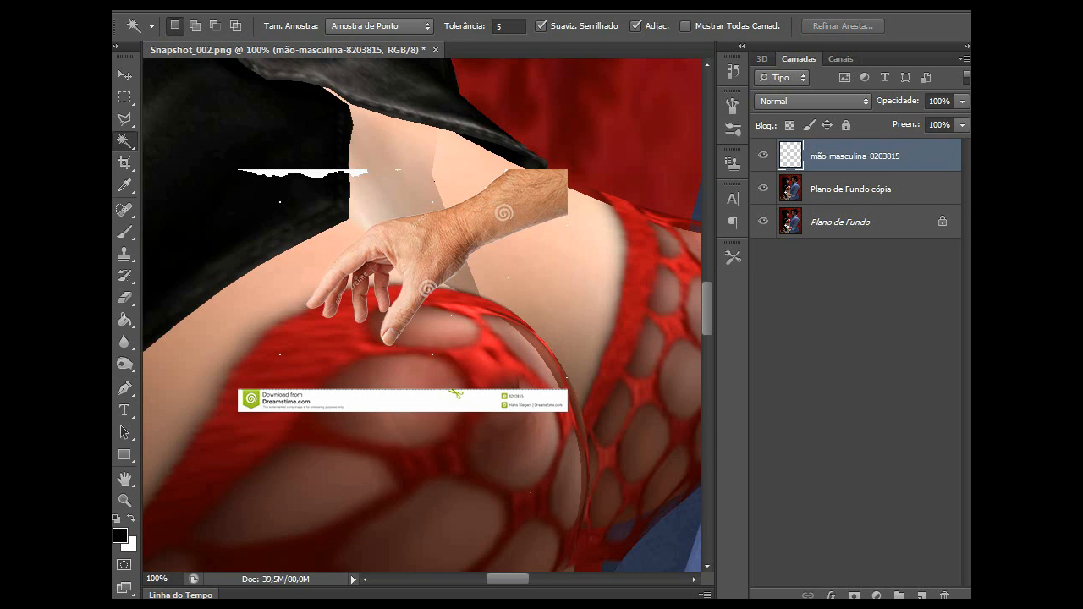
Step: Delete the Dreamstime banner below the hand and the white remnant above it with rectangular selections
left_click(125, 96)
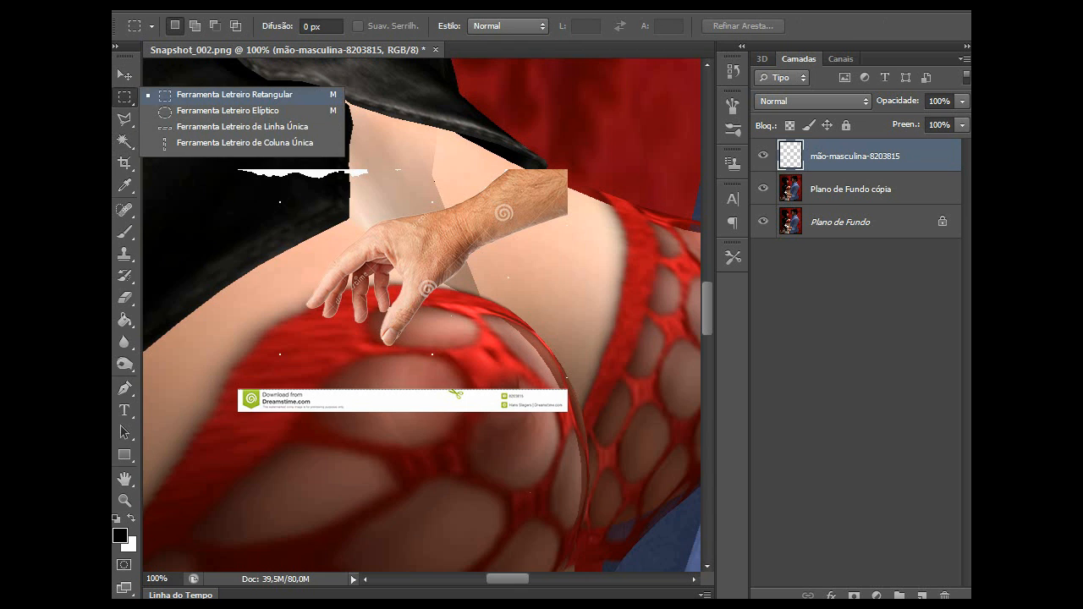
left_click(234, 95)
left_click_drag(602, 476, 211, 379)
key("Delete")
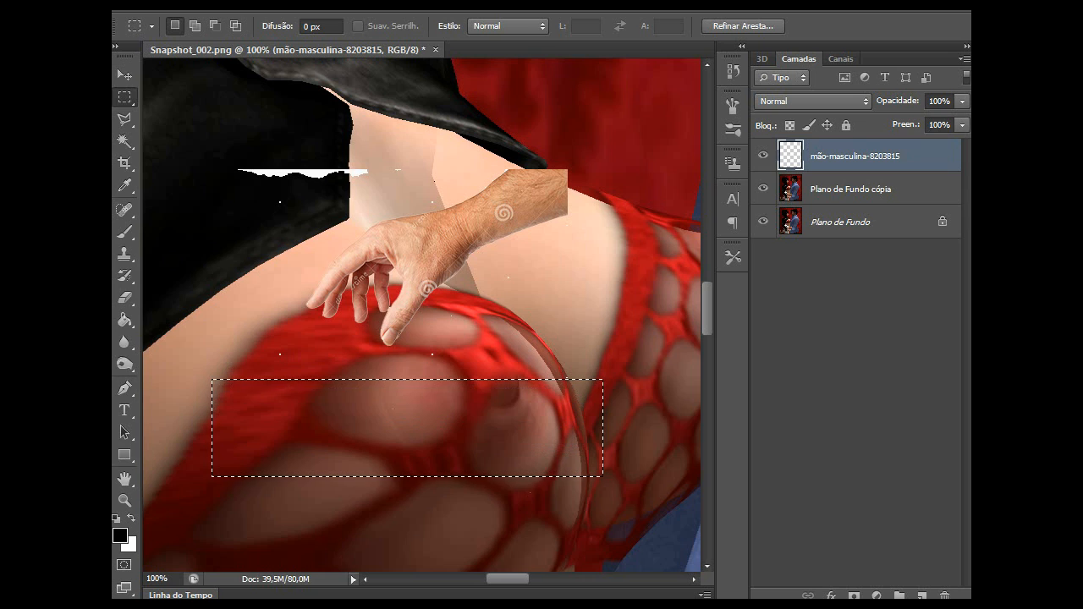
left_click_drag(219, 134, 418, 195)
key("Delete")
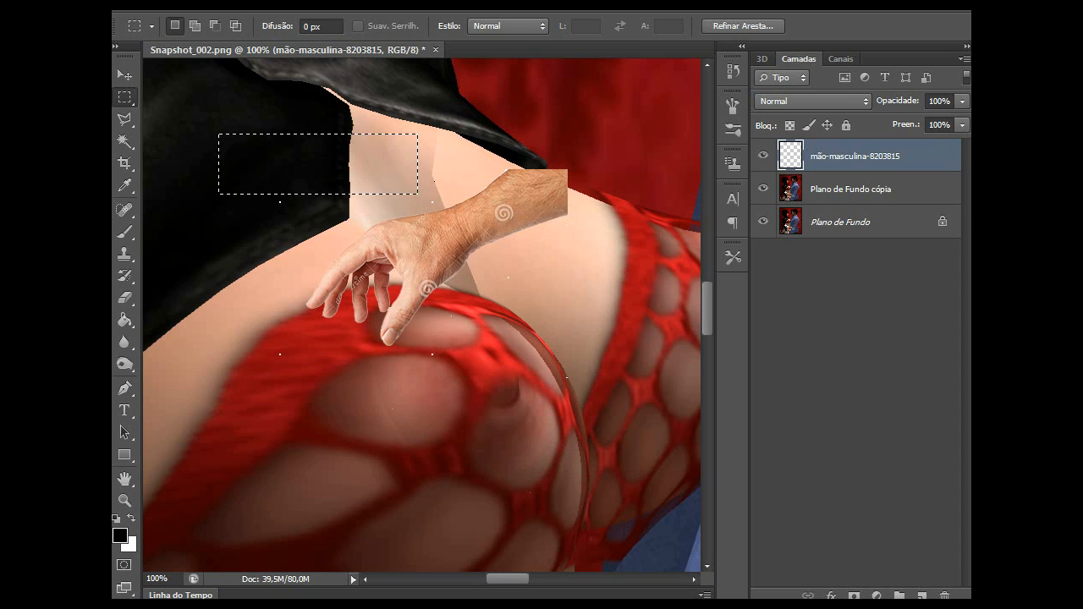
Step: Clear the leftover white specks around the cut-out hand with small rectangular selections, then deselect
left_click_drag(327, 218, 267, 186)
left_click_drag(239, 315, 296, 381)
key("Delete")
left_click_drag(611, 419, 492, 277)
left_click_drag(472, 382, 423, 313)
left_click_drag(367, 146, 441, 206)
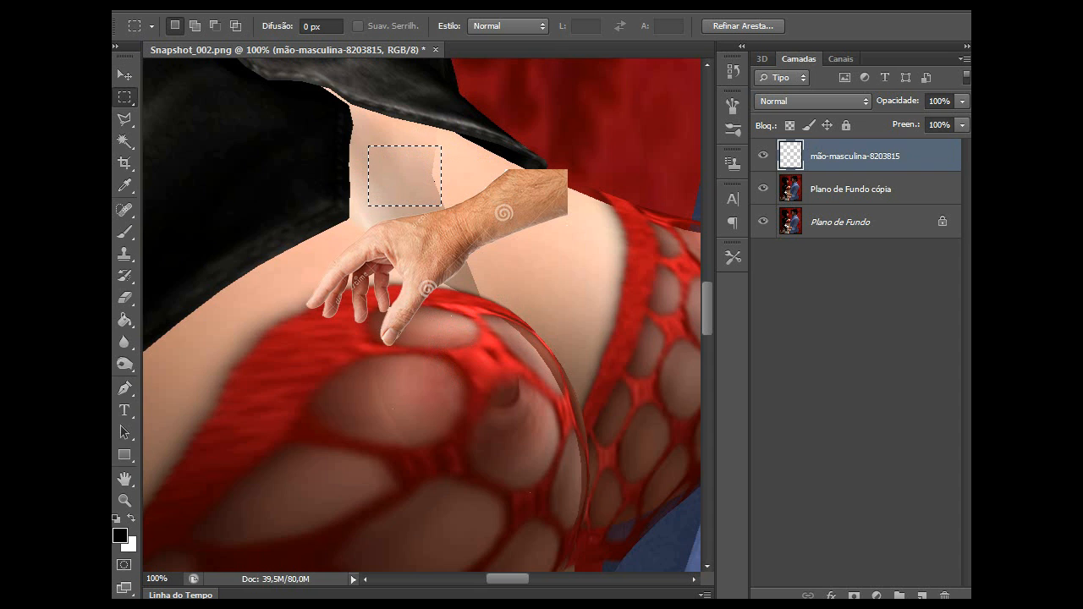
key("ctrl+d")
scroll(421, 315, "down", 2)
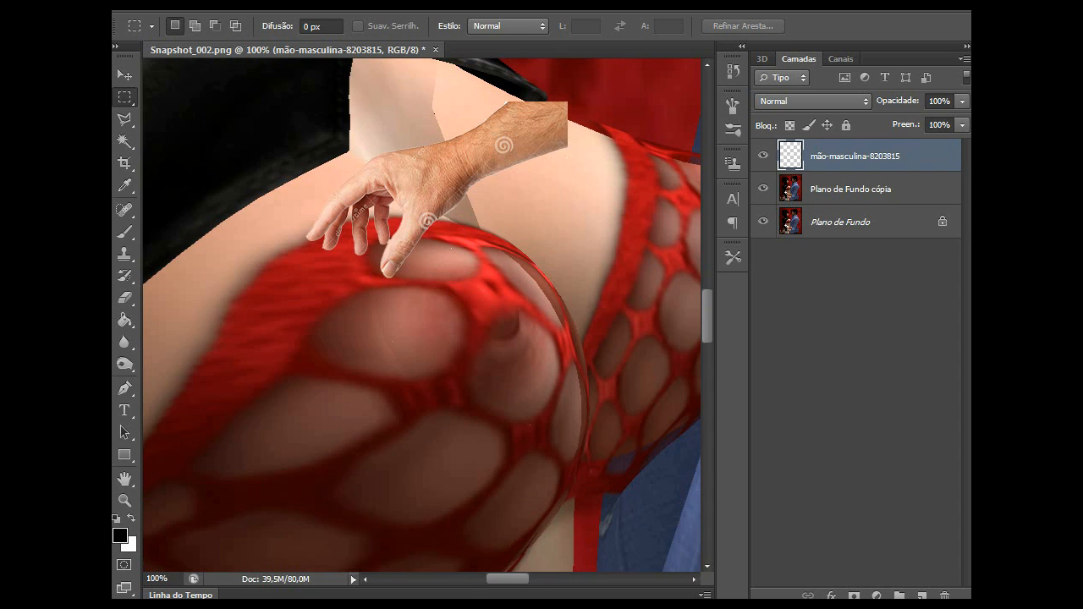
scroll(421, 315, "up", 1)
left_click(123, 342)
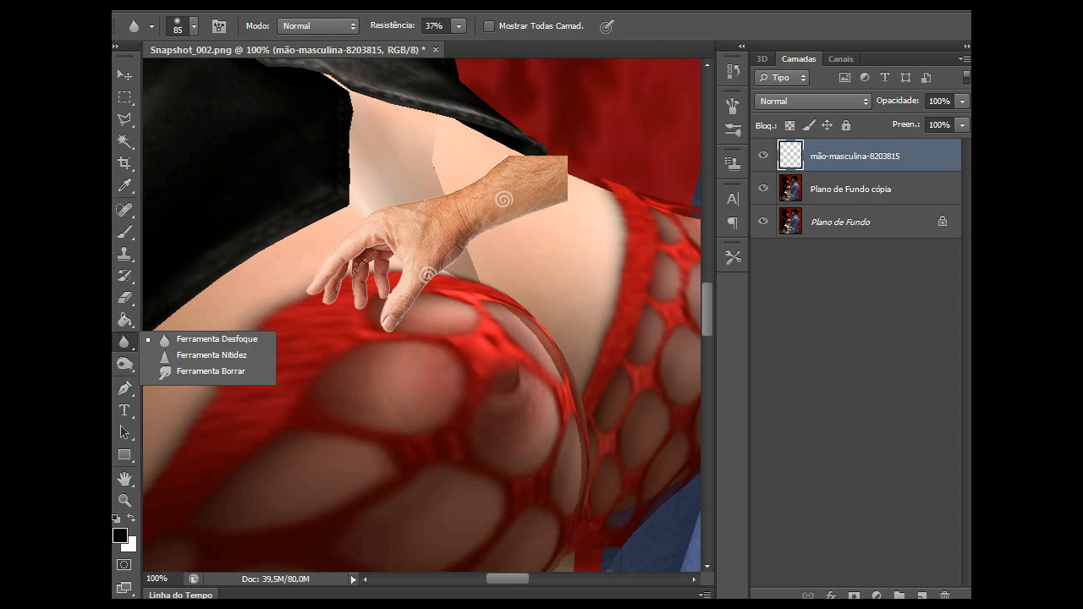
left_click(215, 339)
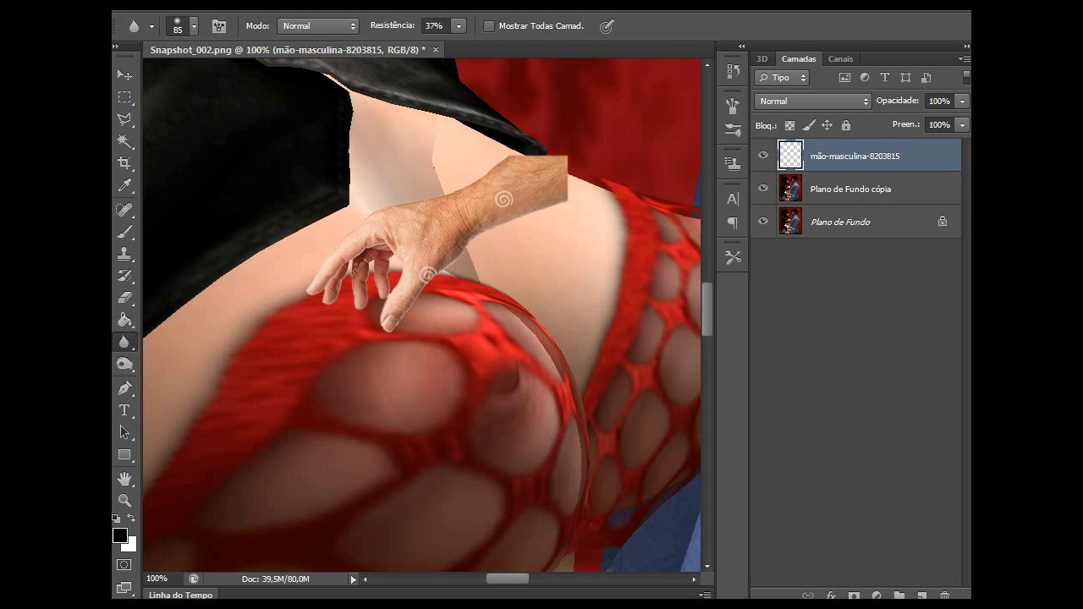
key("e")
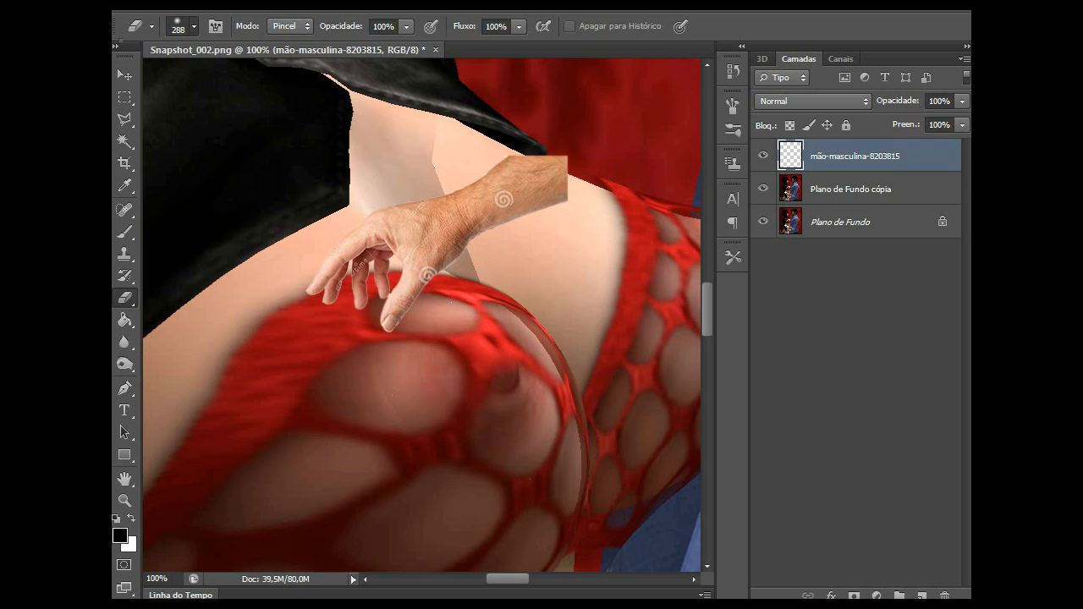
left_click(193, 26)
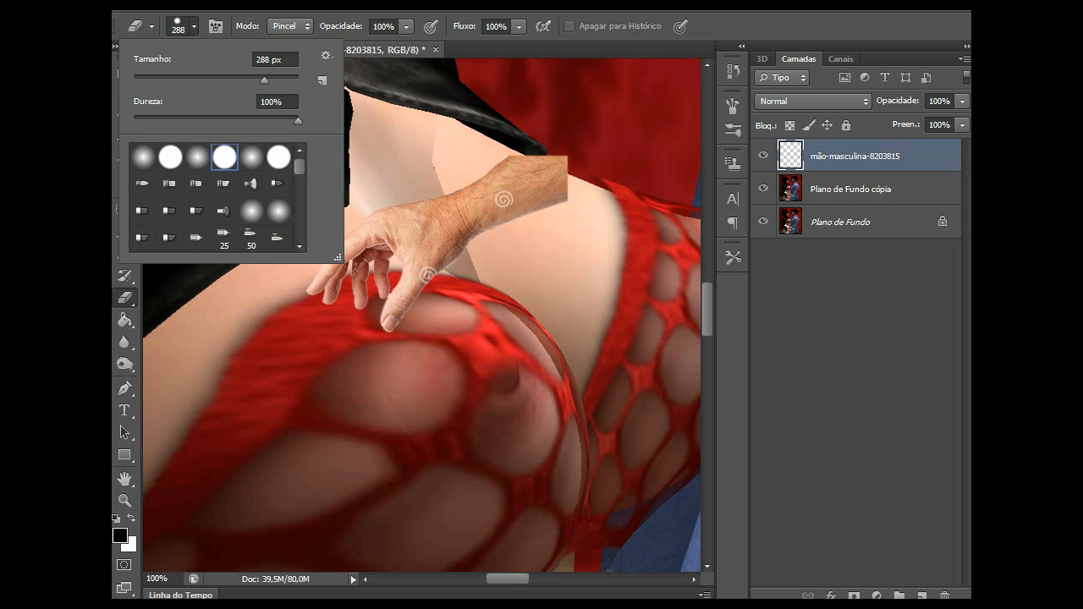
left_click(193, 27)
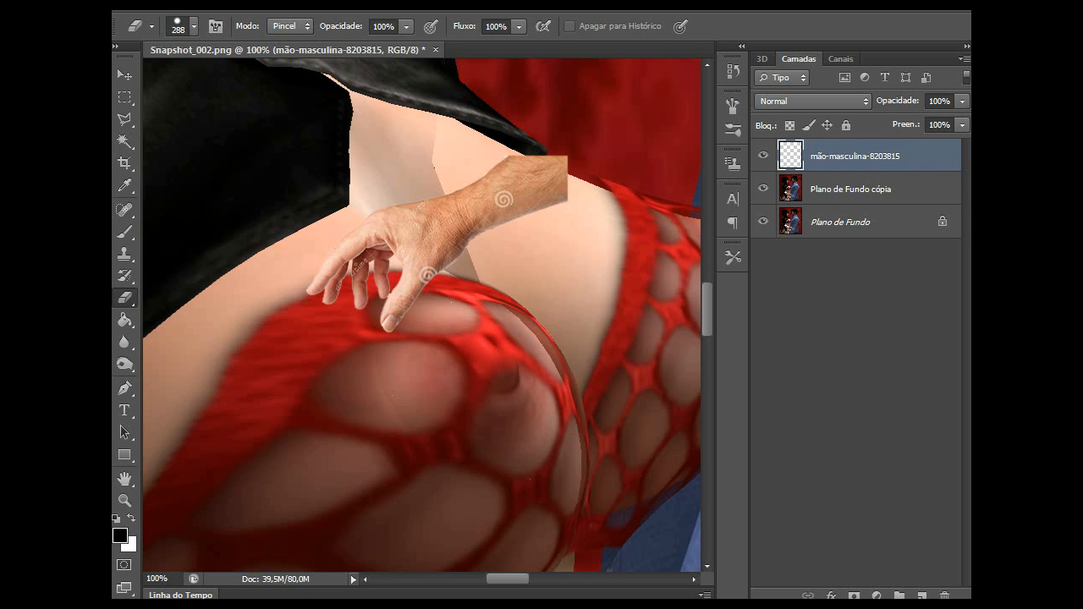
Step: Move the cut-out hand down toward the watch, enlarge it to about 141% width, and flip it vertically
key("ctrl+minus")
key("ctrl+minus")
key("ctrl+minus")
key("ctrl+minus")
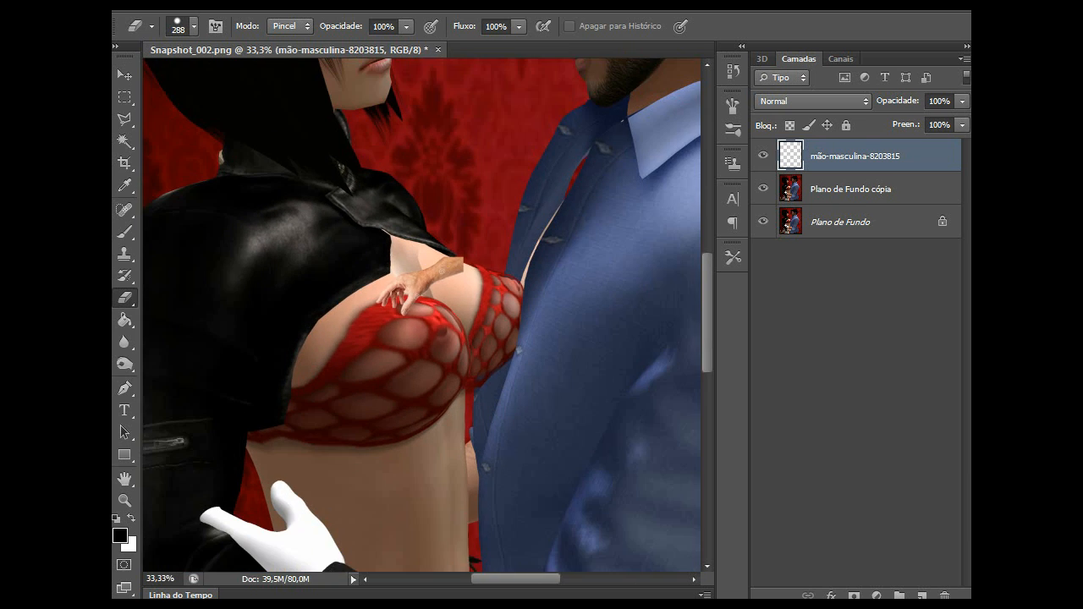
key("v")
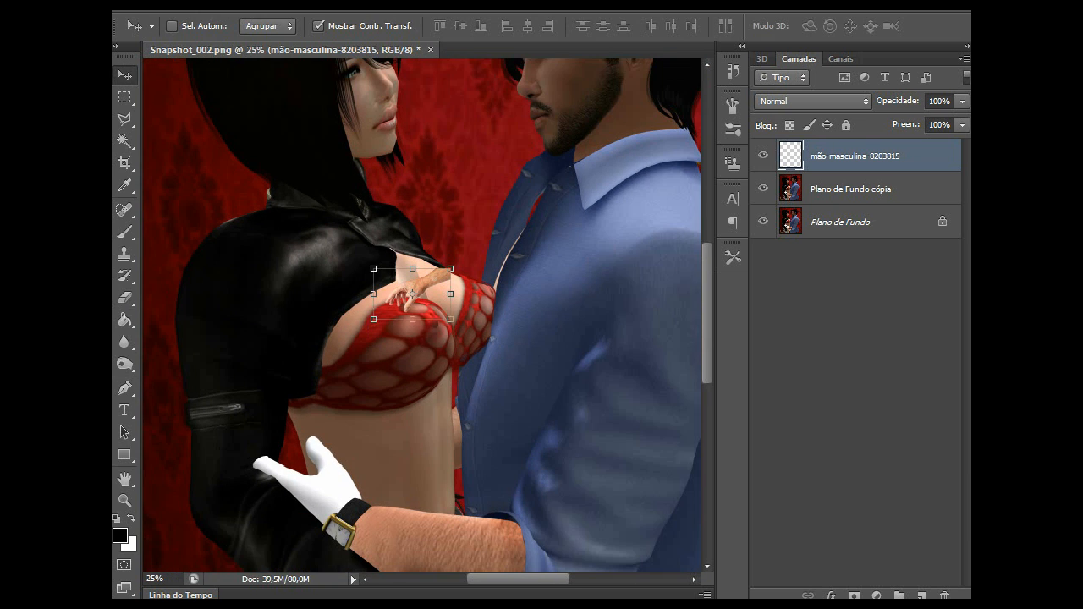
left_click_drag(412, 294, 458, 466)
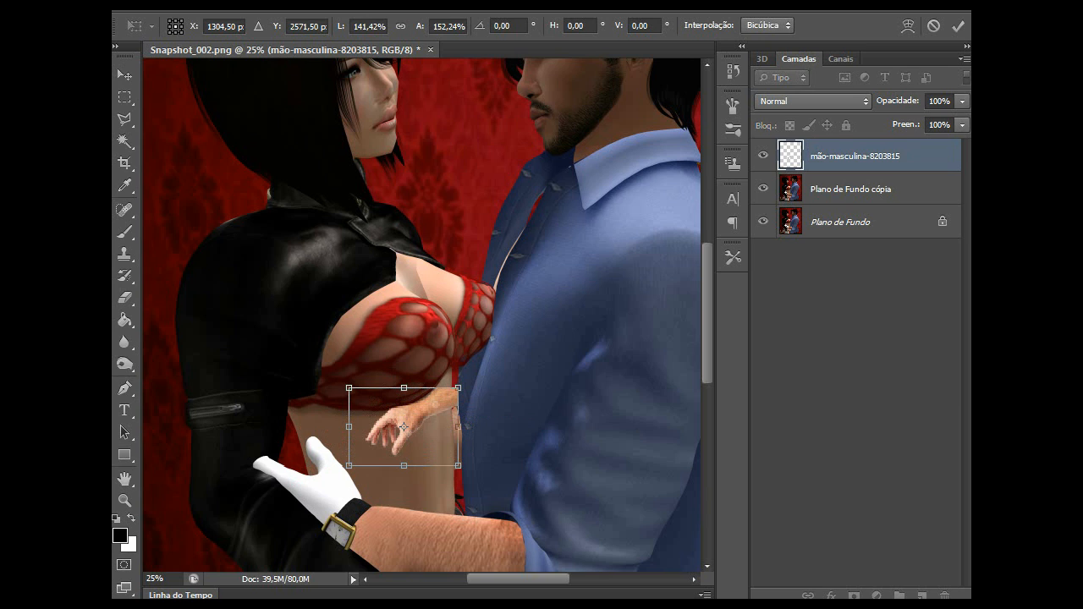
left_click_drag(403, 387, 404, 541)
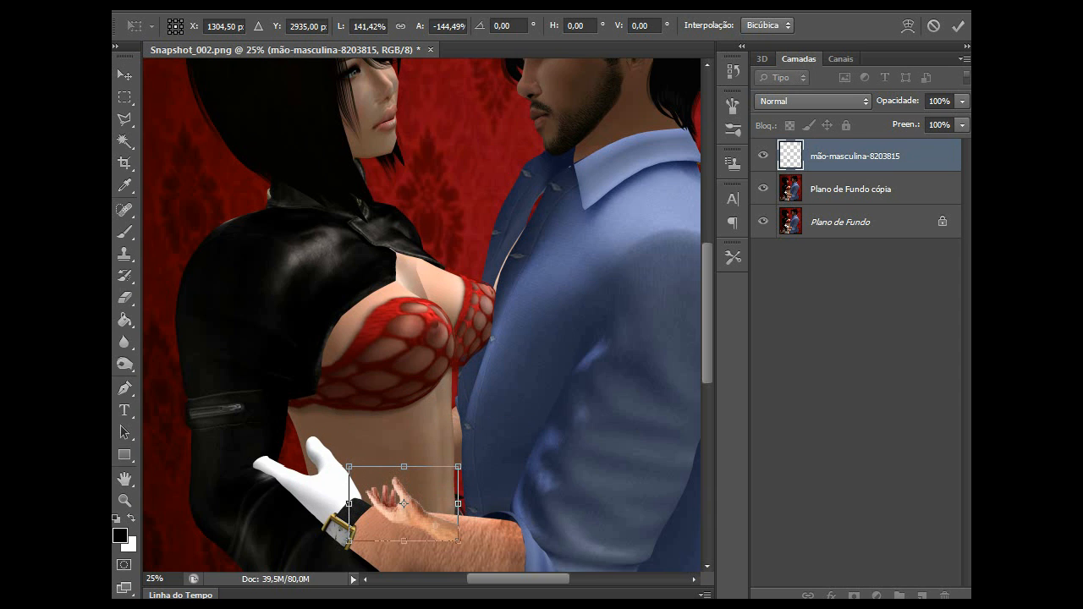
Step: Position the flipped hand over the white hand and enlarge it to about 238% width and 306% height
left_click_drag(429, 471, 385, 390)
left_click_drag(253, 455, 224, 454)
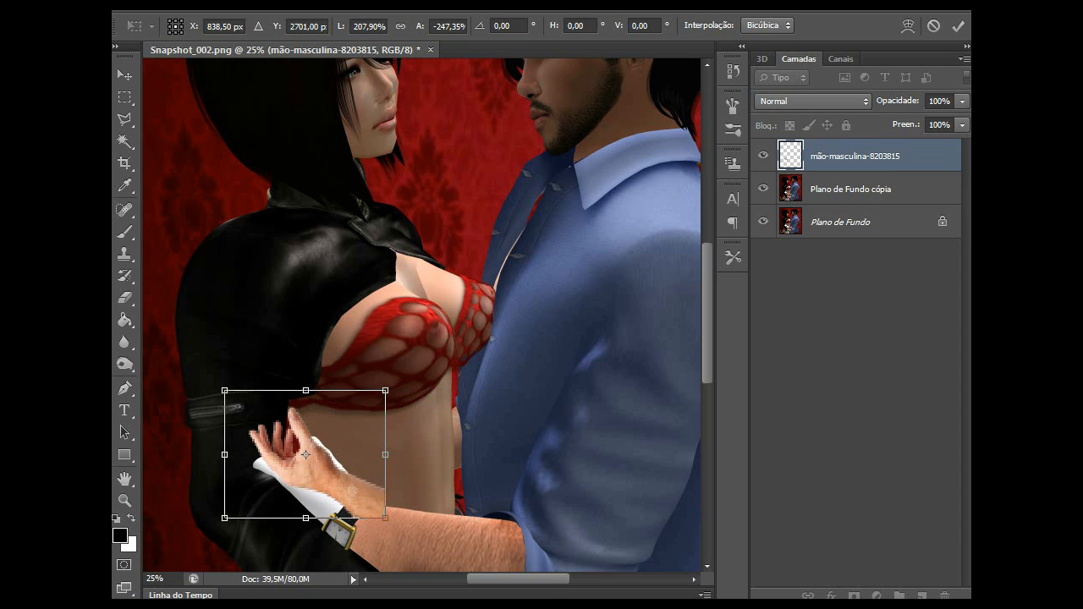
left_click_drag(325, 429, 328, 449)
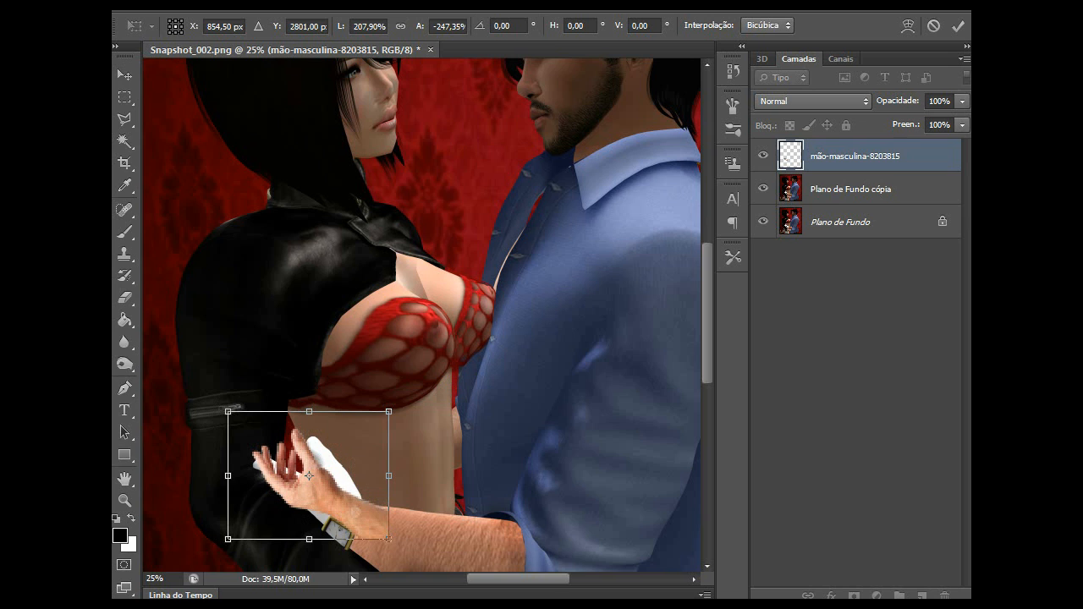
left_click_drag(389, 538, 412, 569)
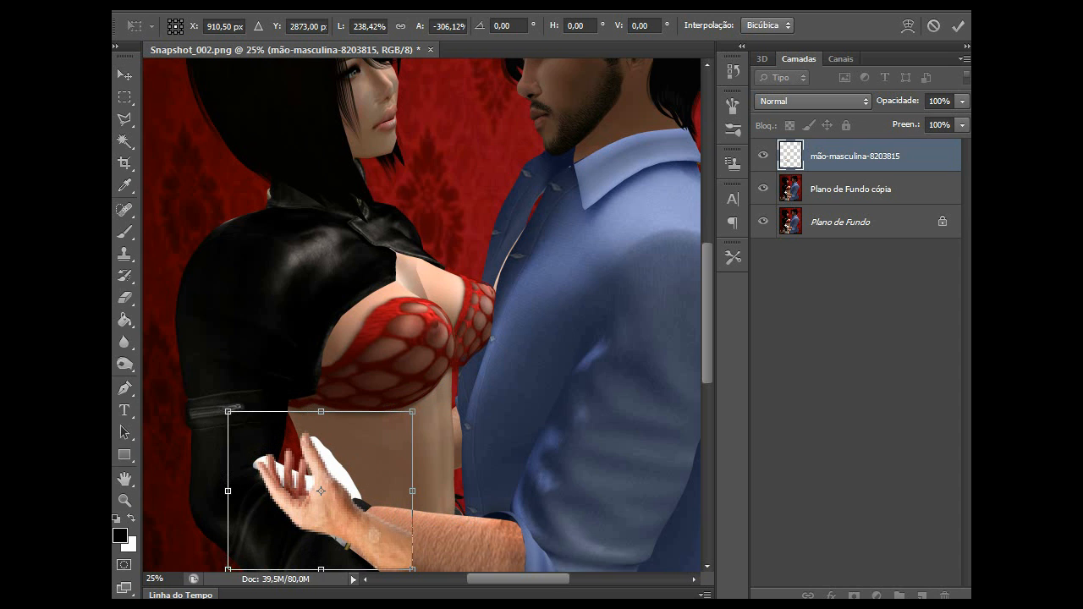
Step: Rotate the pasted hand to about -173° and enlarge it to about 265% width and 313% height over the white hand
left_click_drag(460, 390, 472, 408)
left_click_drag(329, 511, 318, 477)
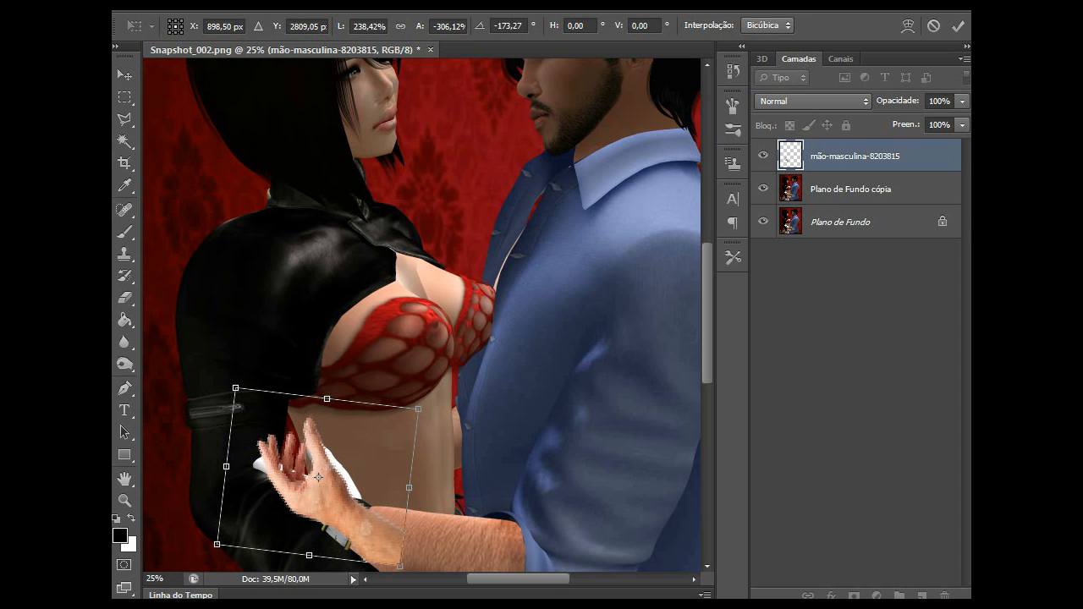
key("ctrl+plus")
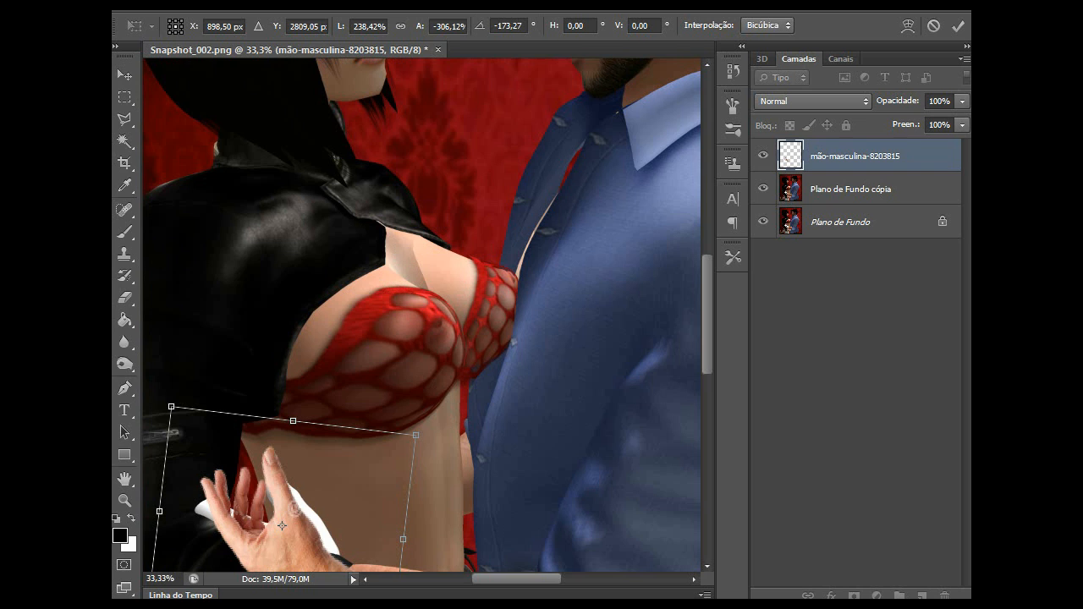
scroll(421, 315, "down", 3)
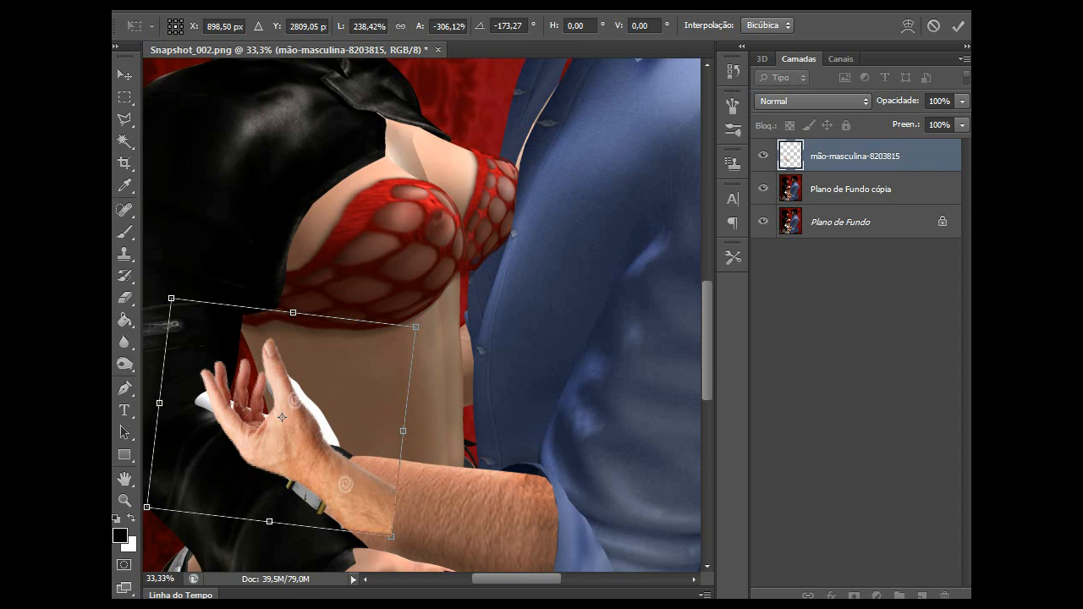
mouse_move(171, 298)
left_mouse_down()
mouse_move(183, 299)
mouse_move(171, 306)
left_mouse_up()
left_click_drag(293, 321, 291, 329)
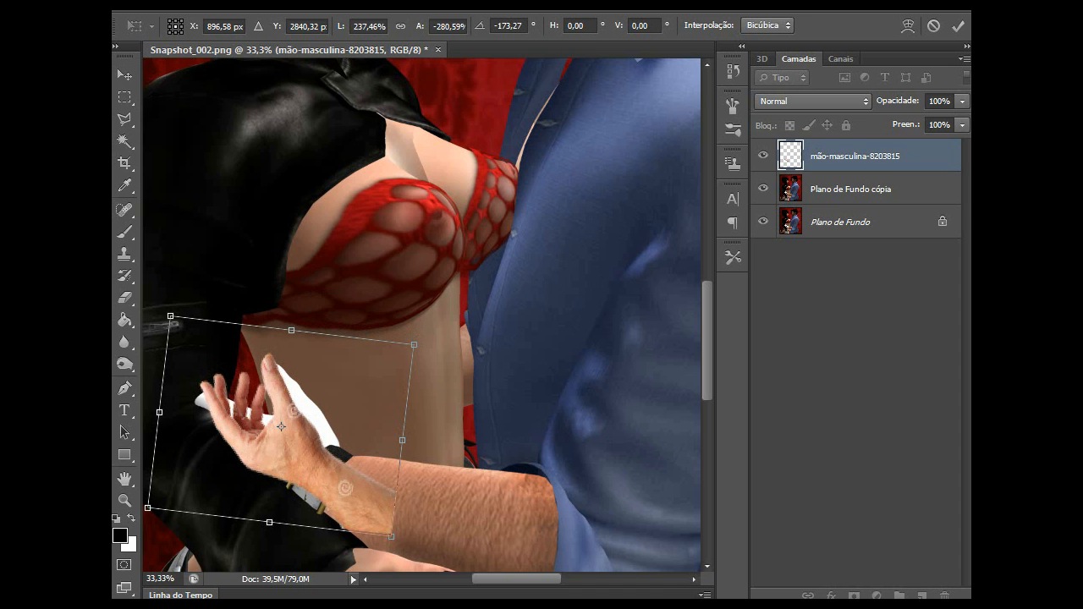
left_click_drag(402, 440, 419, 442)
left_click_drag(430, 346, 445, 325)
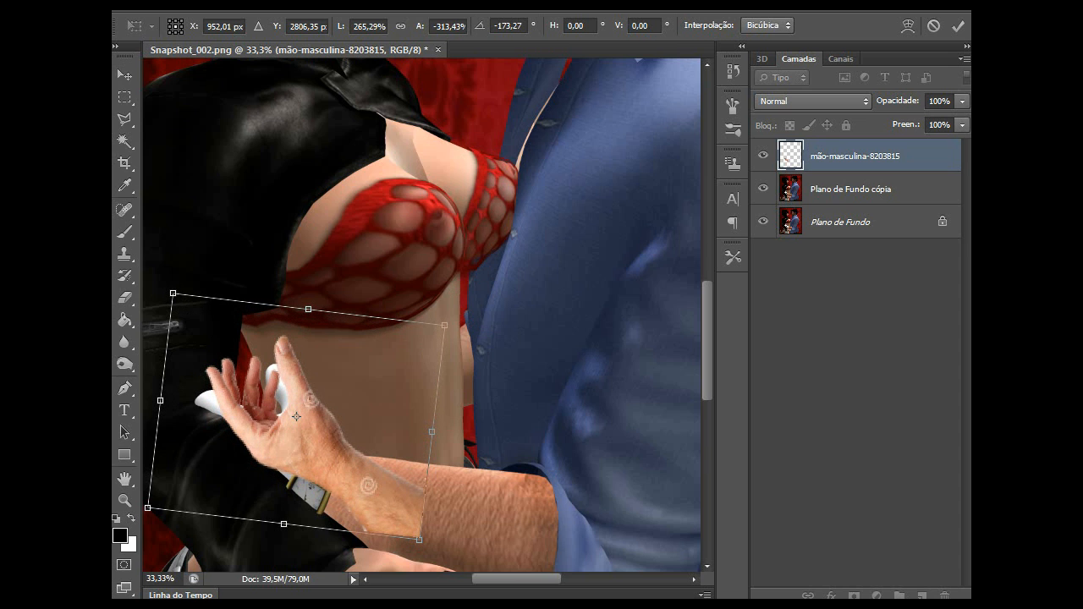
Step: Fit the hand to the forearm at about 274% width, 331% height and -170.6° rotation, and apply the transform
left_click_drag(283, 524, 283, 531)
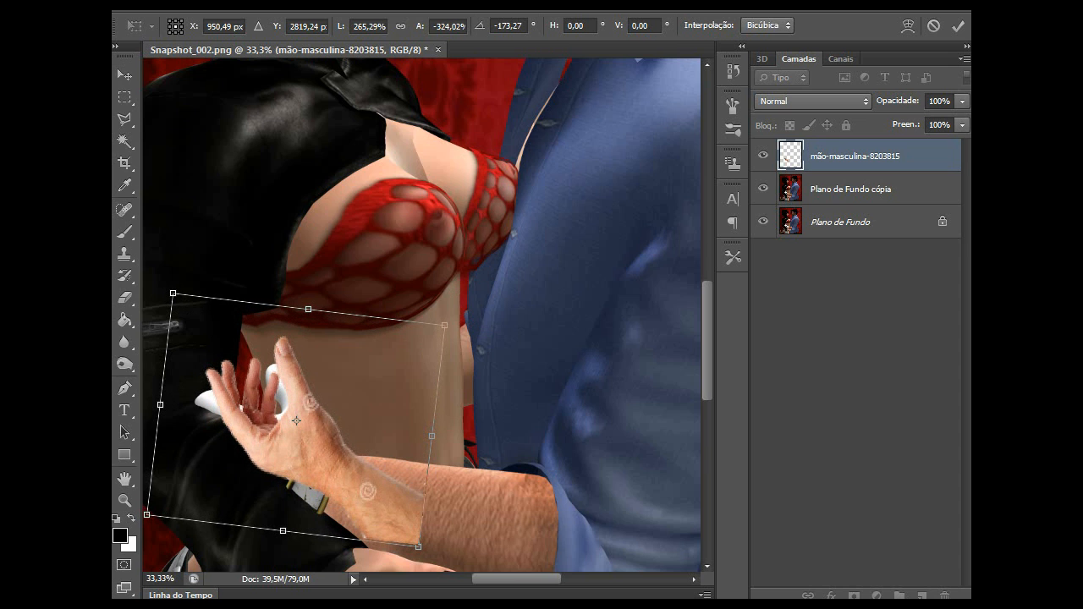
left_click_drag(296, 421, 286, 417)
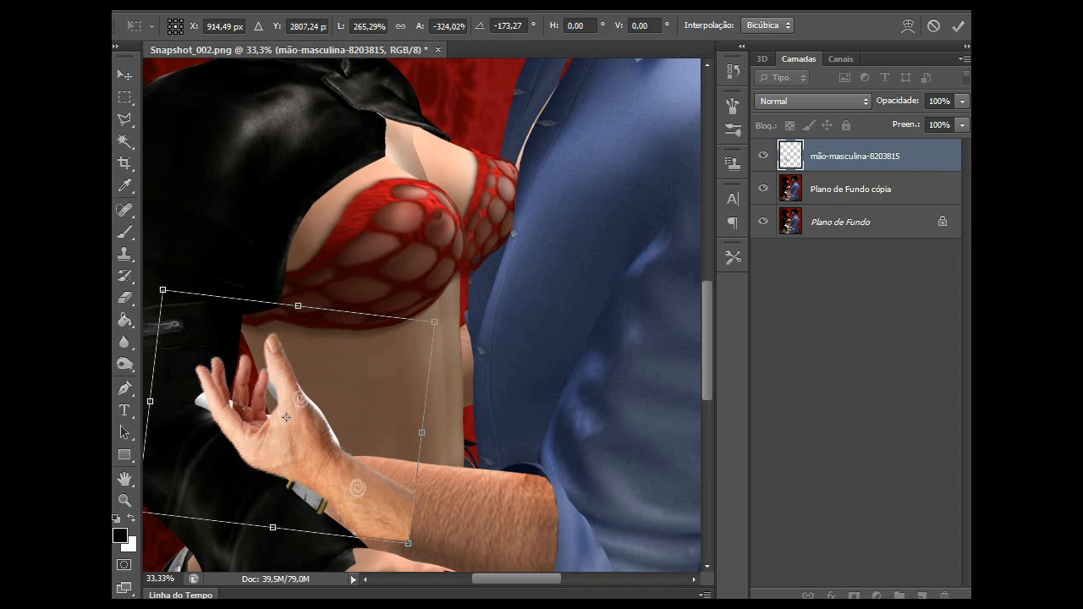
mouse_move(272, 527)
left_mouse_down()
mouse_move(273, 545)
mouse_move(273, 533)
left_mouse_up()
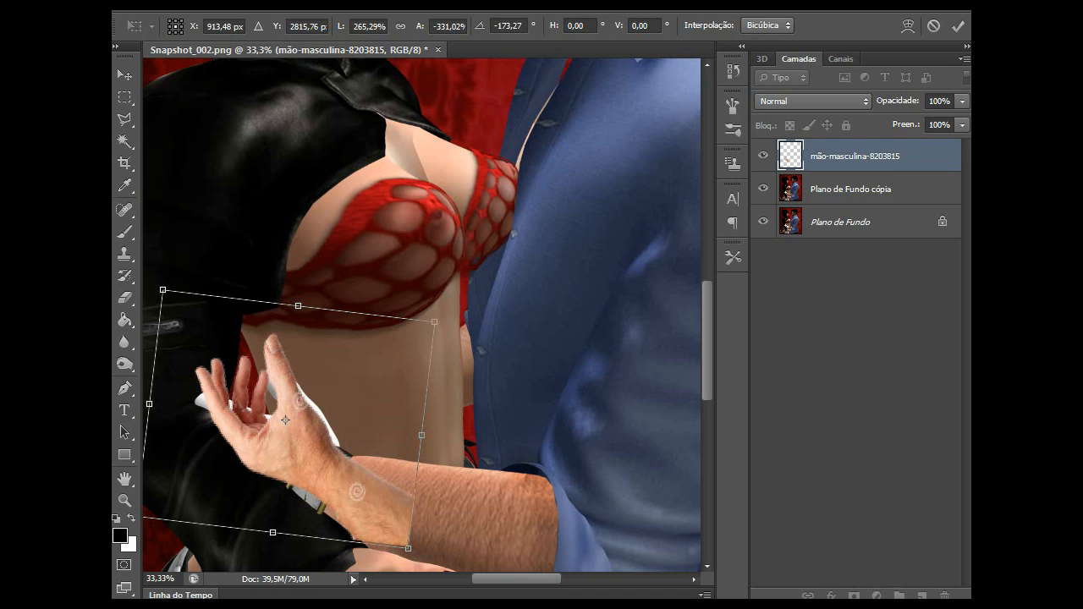
left_click_drag(422, 435, 429, 436)
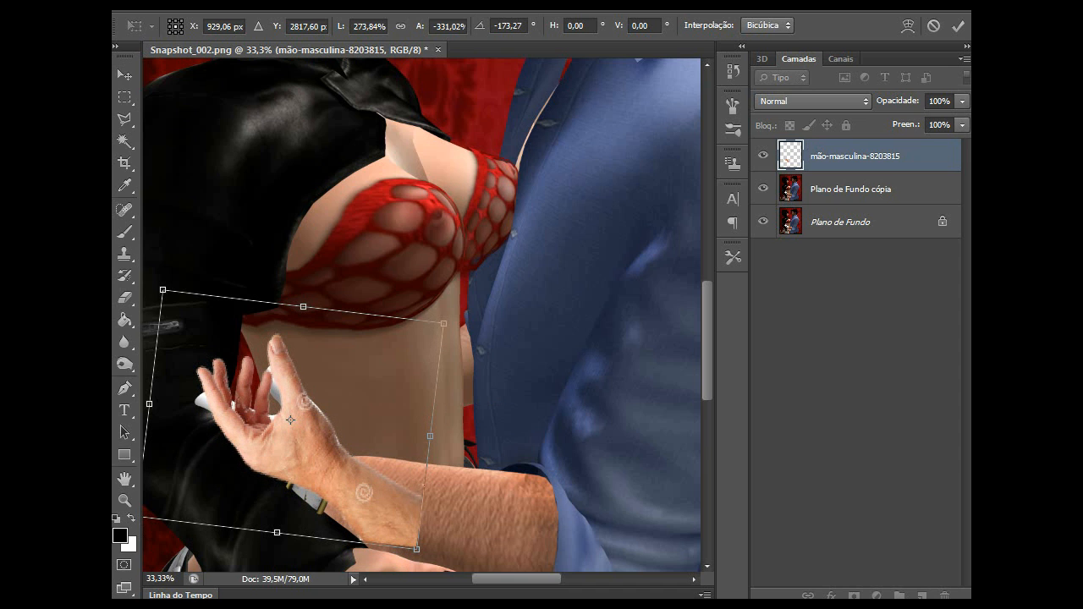
left_click_drag(493, 294, 497, 305)
left_click_drag(320, 404, 314, 404)
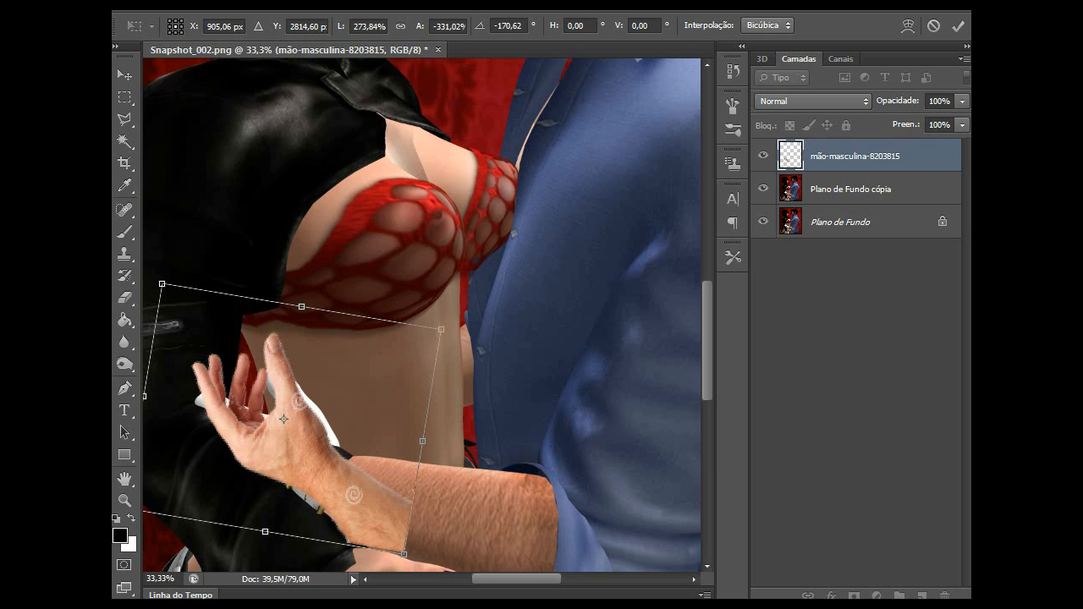
key("Return")
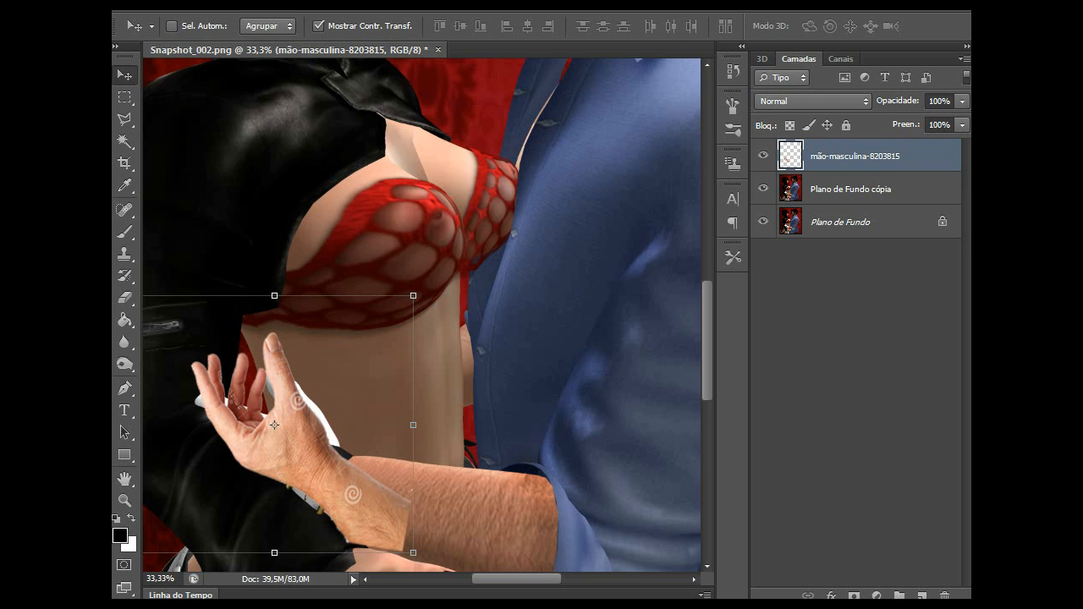
Step: Cover the swirl watermark at the base of the thumb with cloned skin using the Clone Stamp
key("ctrl+plus")
key("ctrl+plus")
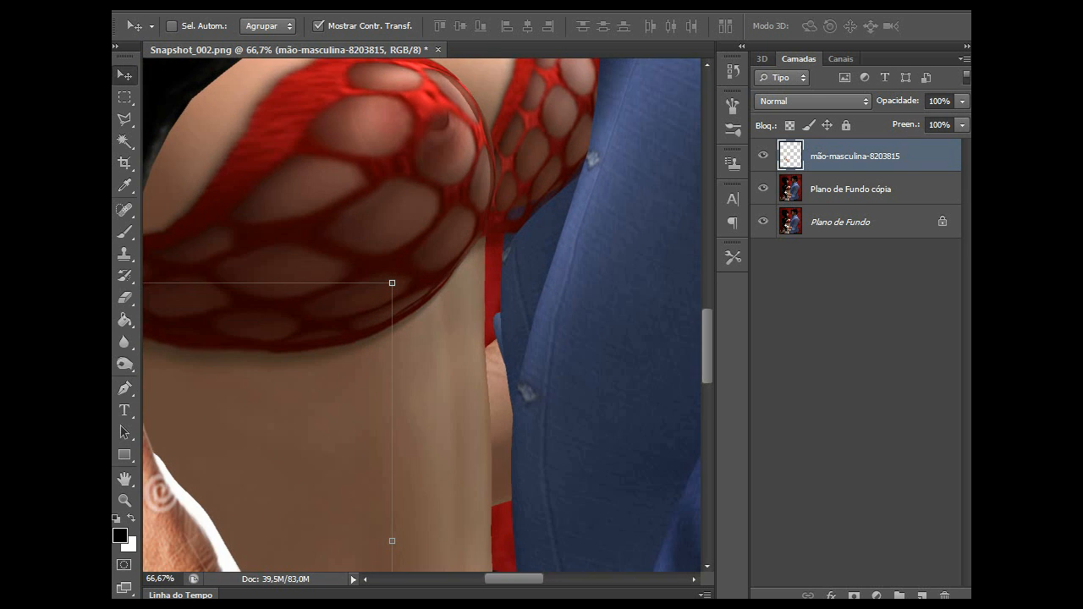
scroll(457, 540, "left", 5)
scroll(456, 541, "down", 3)
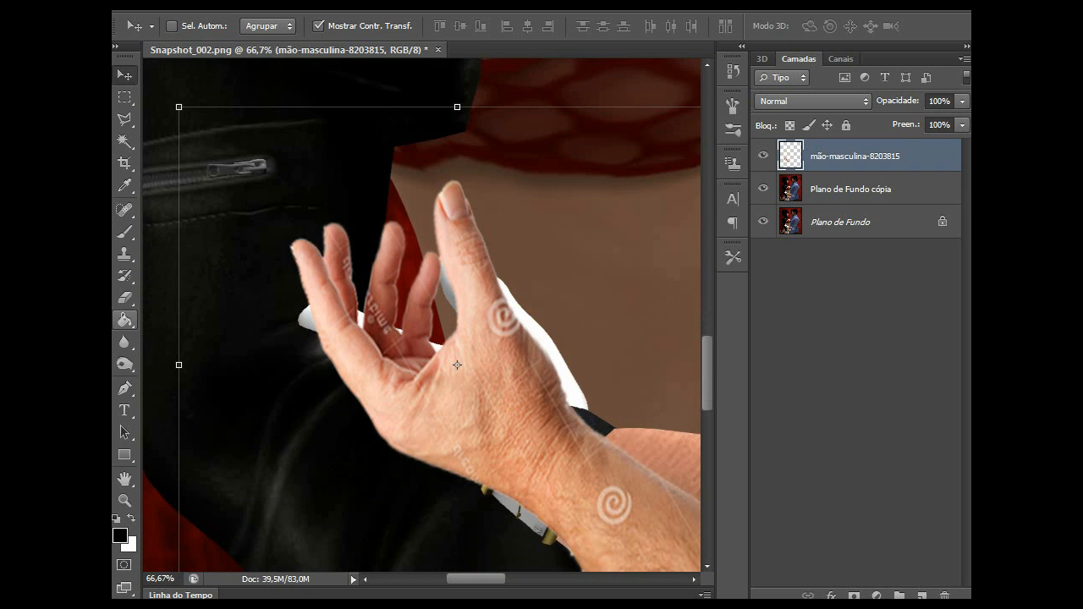
left_click(124, 254)
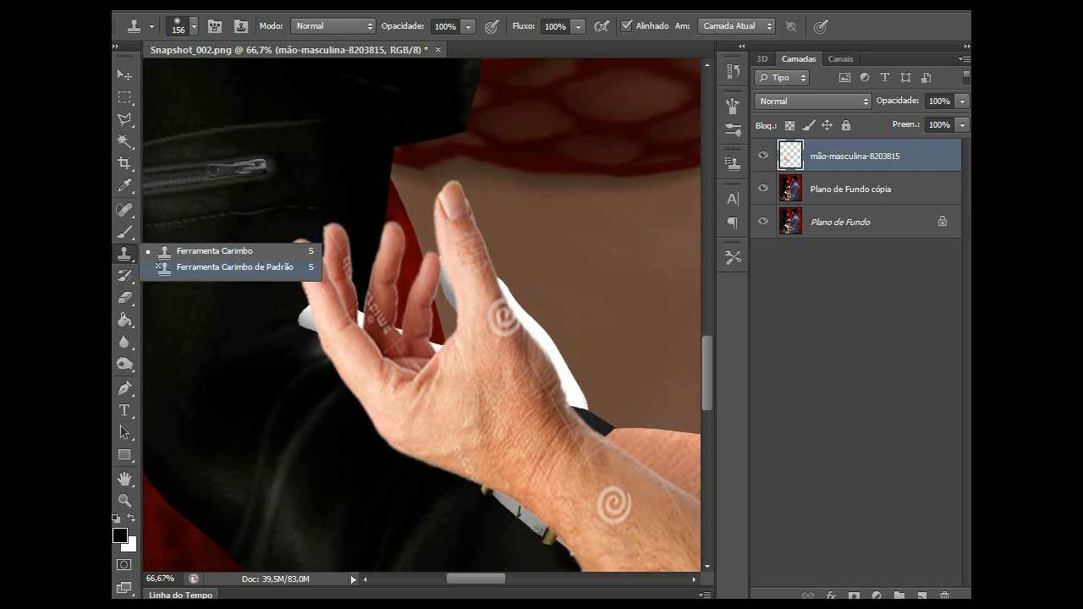
left_click(212, 251)
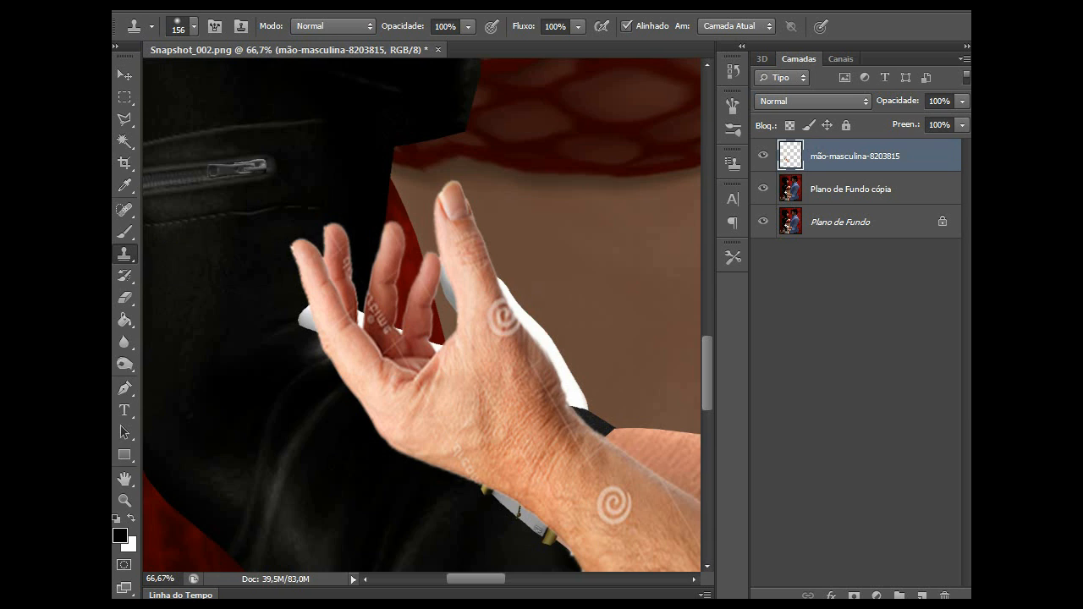
left_click(523, 362, "alt")
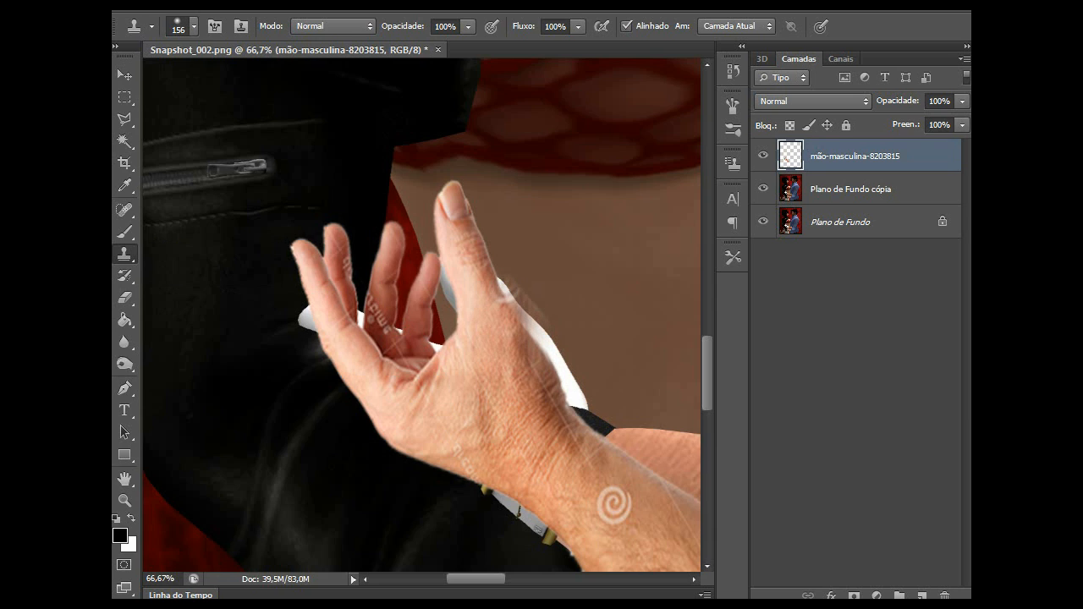
left_click(520, 311)
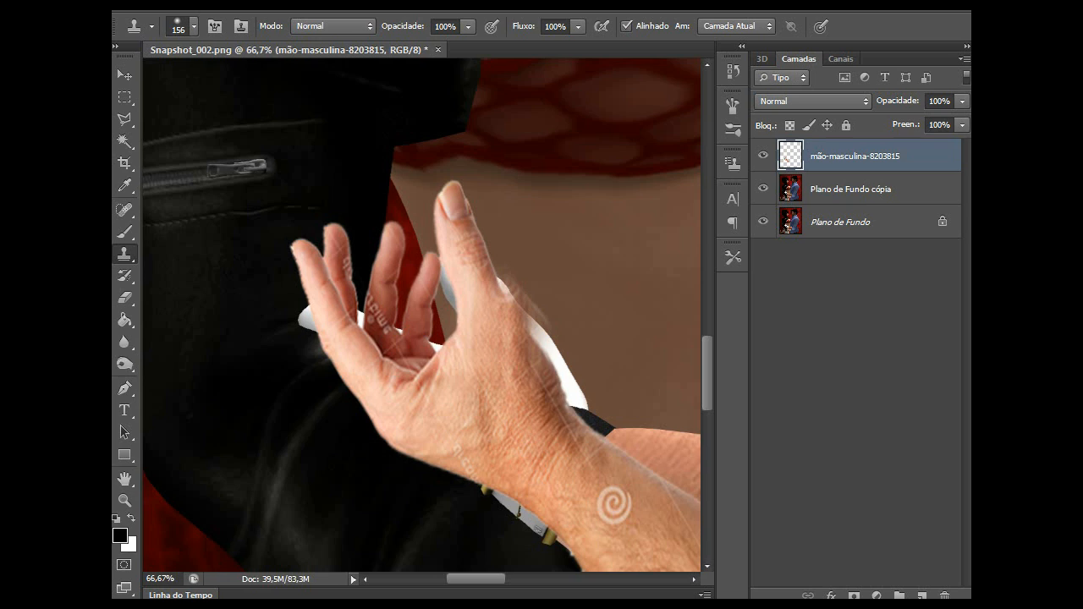
Step: Erase the cloned skin that spilled beyond the thumb-side edge of the hand
key("e")
left_click(589, 288)
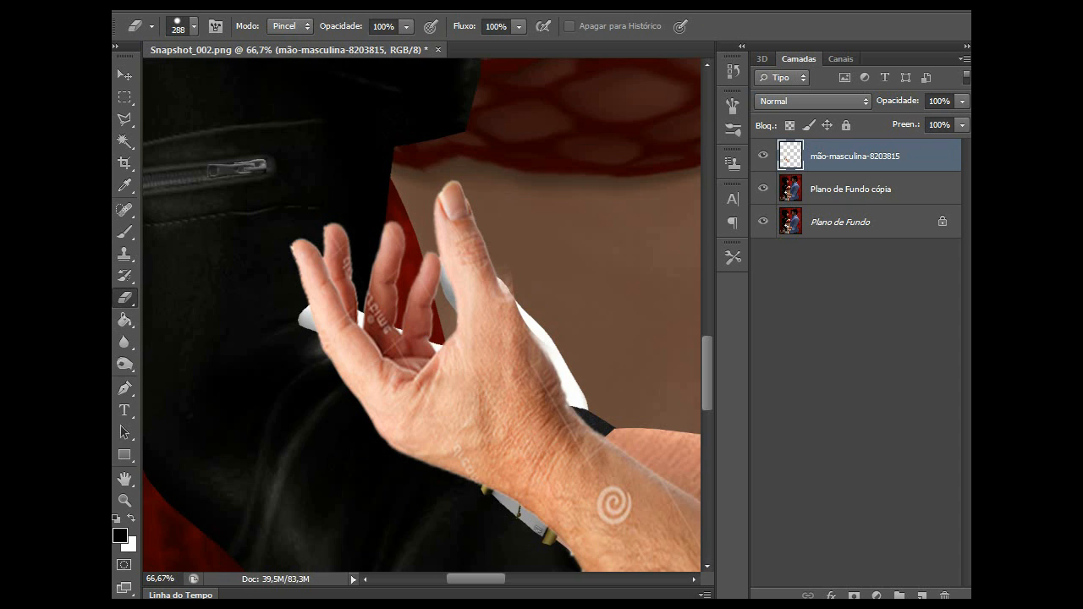
left_click(588, 292)
left_click(574, 269)
left_click(608, 326)
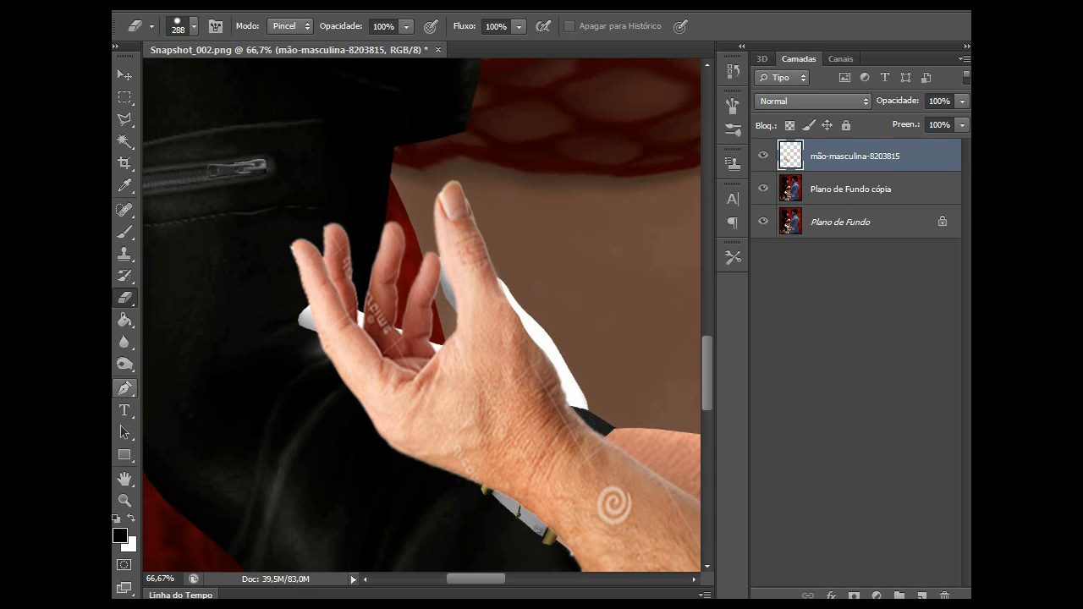
left_click(125, 364)
left_click(124, 342)
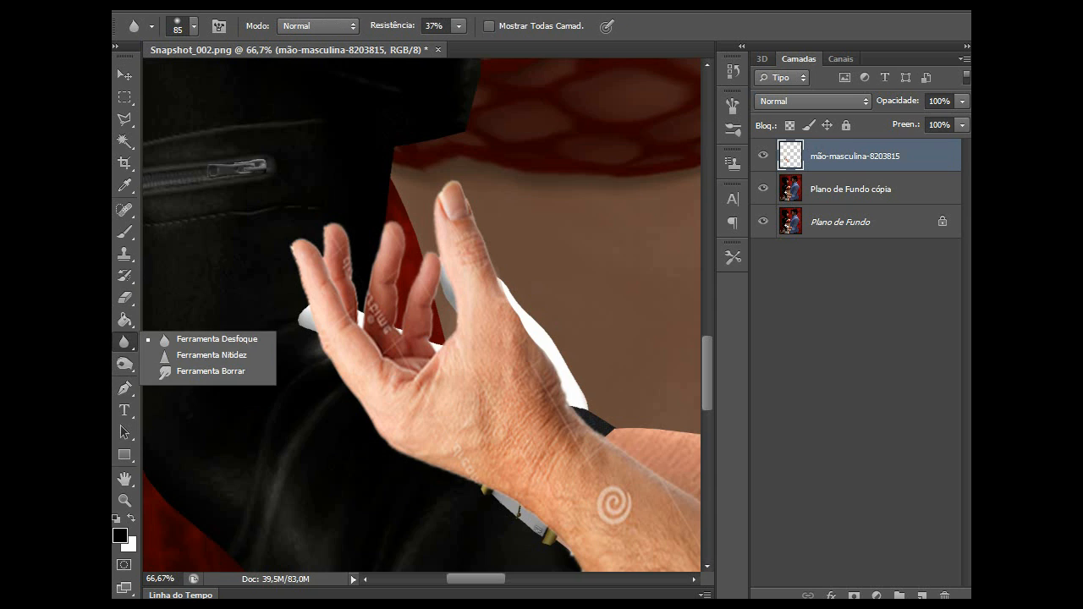
left_click(124, 364)
left_click(214, 394)
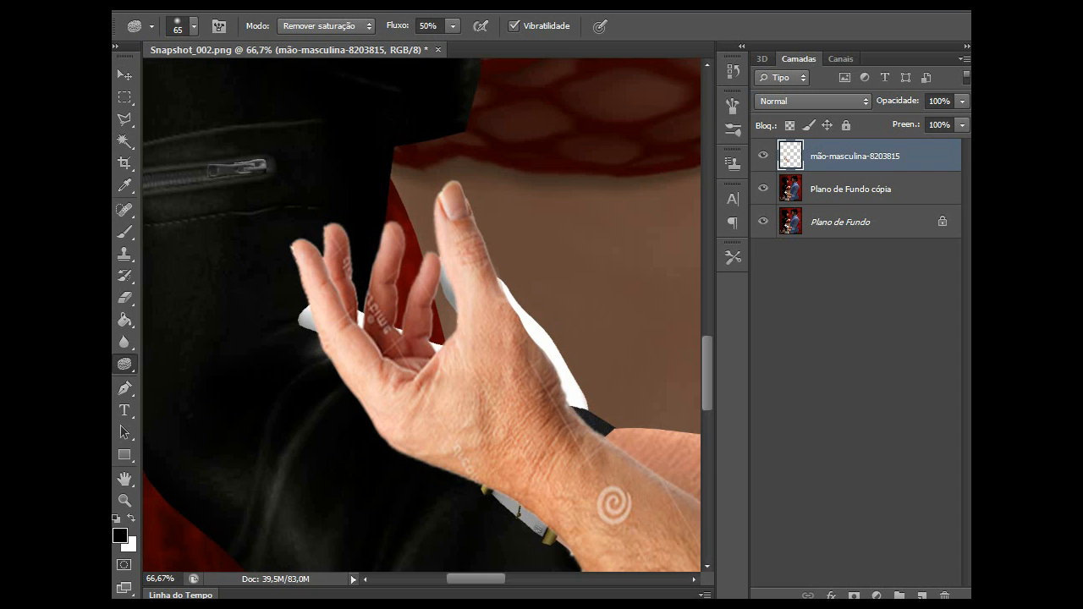
key("alt+Tab")
left_click(596, 117)
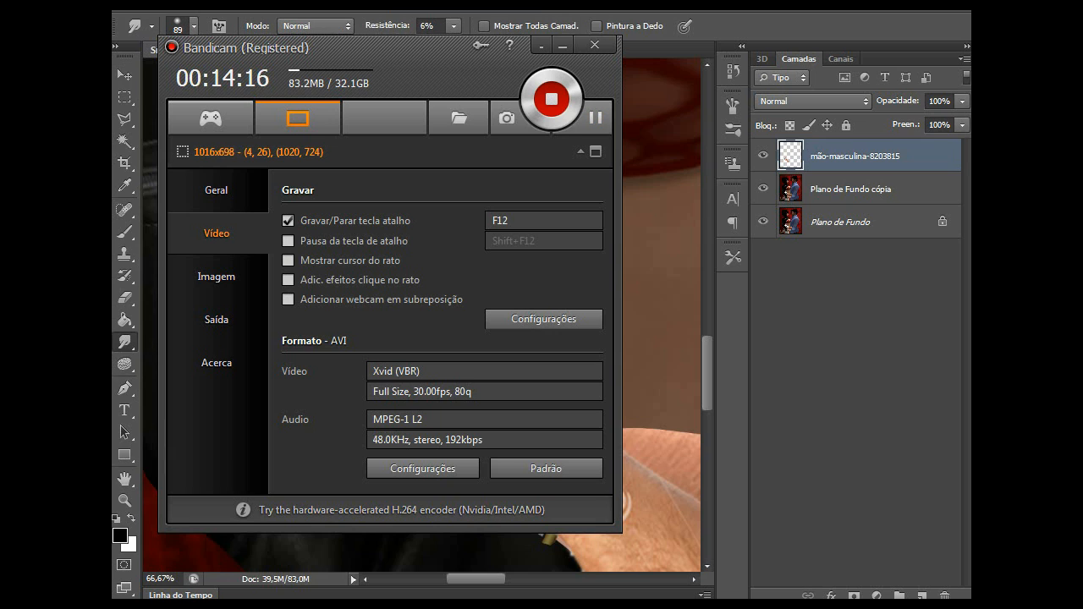
left_click(562, 46)
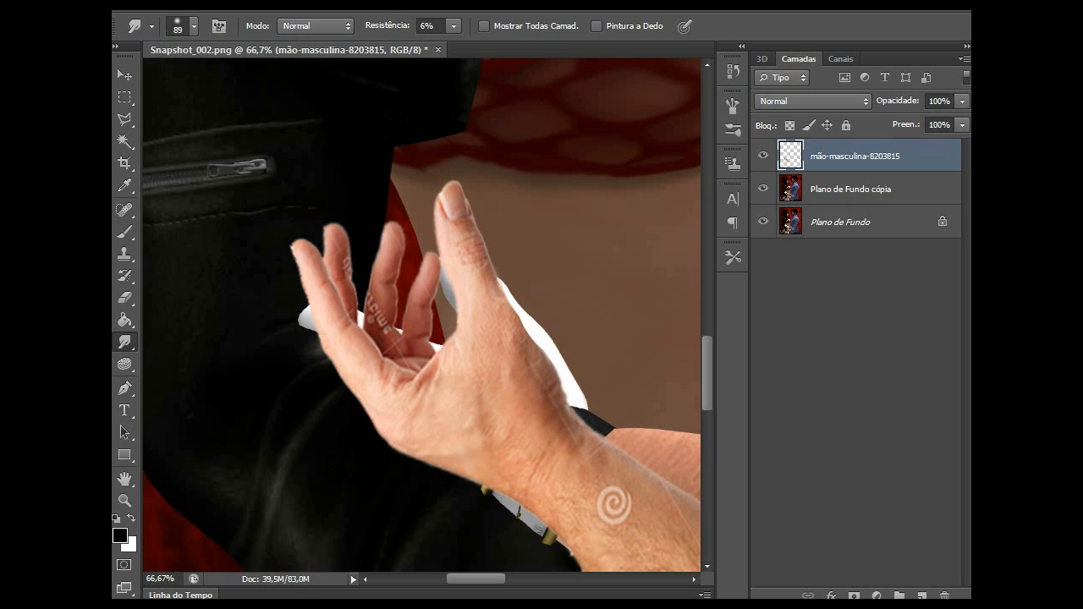
Step: Smudge the watermark lines on the back of the hand, palm and fingers with an 89 px brush at 6% strength
left_click_drag(555, 364, 570, 407)
left_click(124, 341)
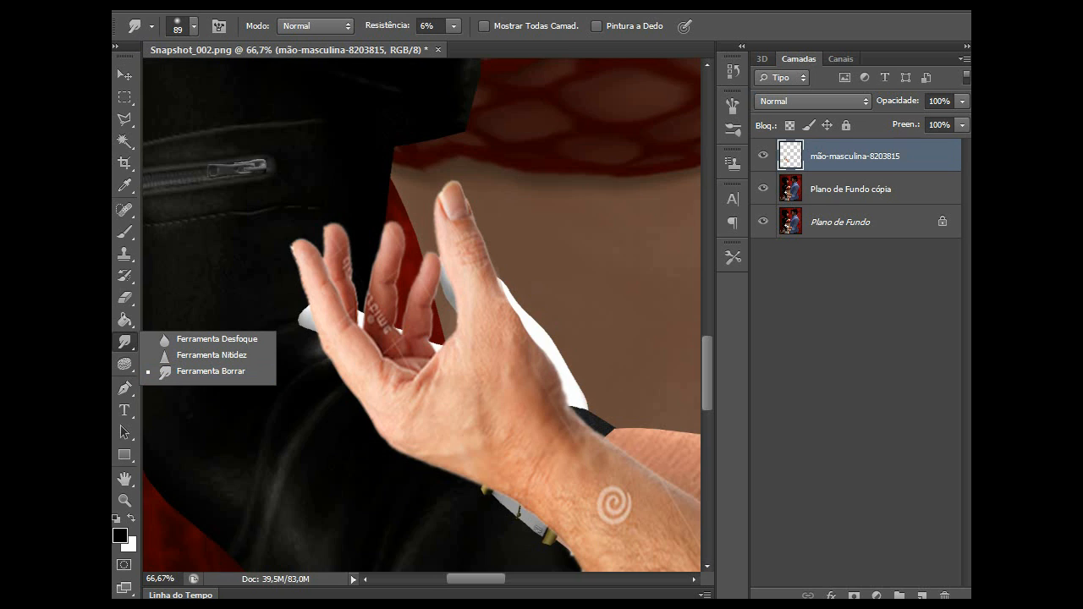
left_click(210, 371)
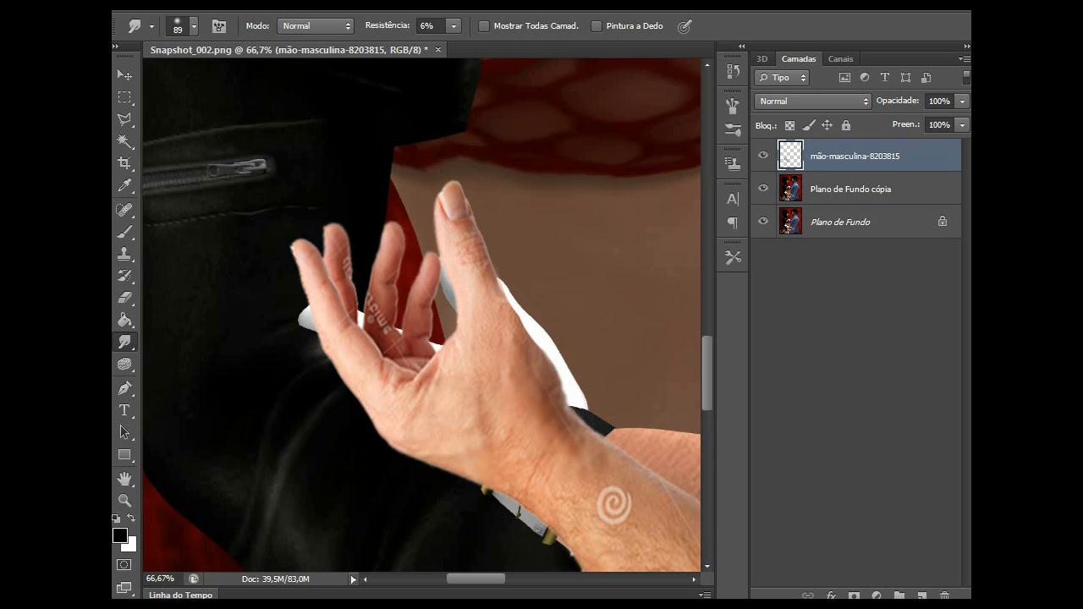
left_click(193, 26)
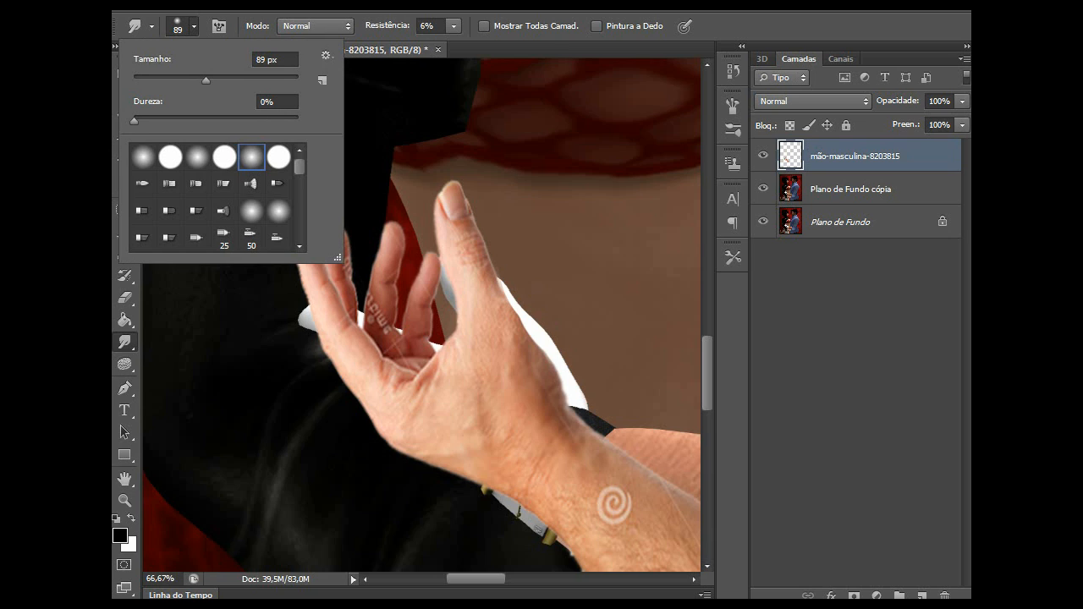
left_click(194, 26)
left_click_drag(388, 359, 396, 363)
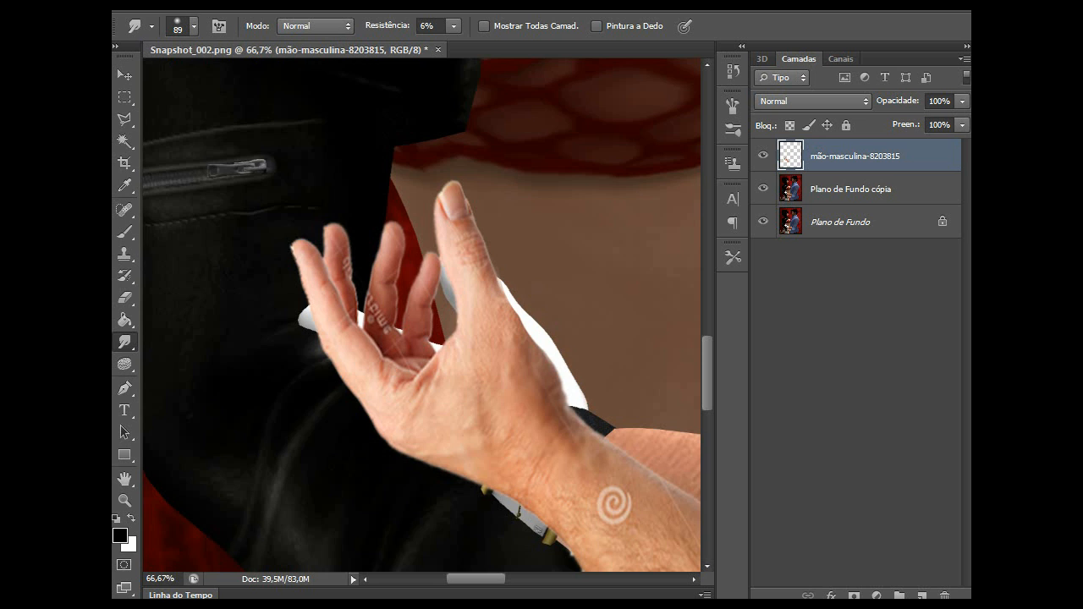
left_click_drag(382, 326, 373, 340)
left_click_drag(346, 264, 350, 271)
Step: Clone skin over the round watermark symbol on the second finger from the thumb, using a 20 px Clone Stamp brush
key("ctrl+plus")
key("ctrl+plus")
left_click(124, 276)
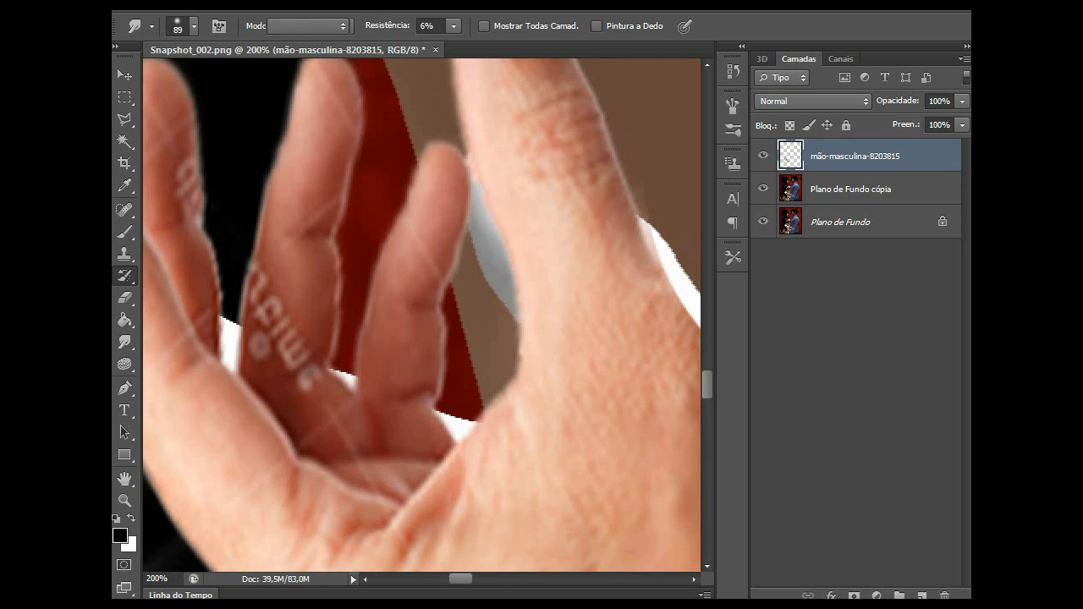
left_click(124, 231)
left_click(125, 254)
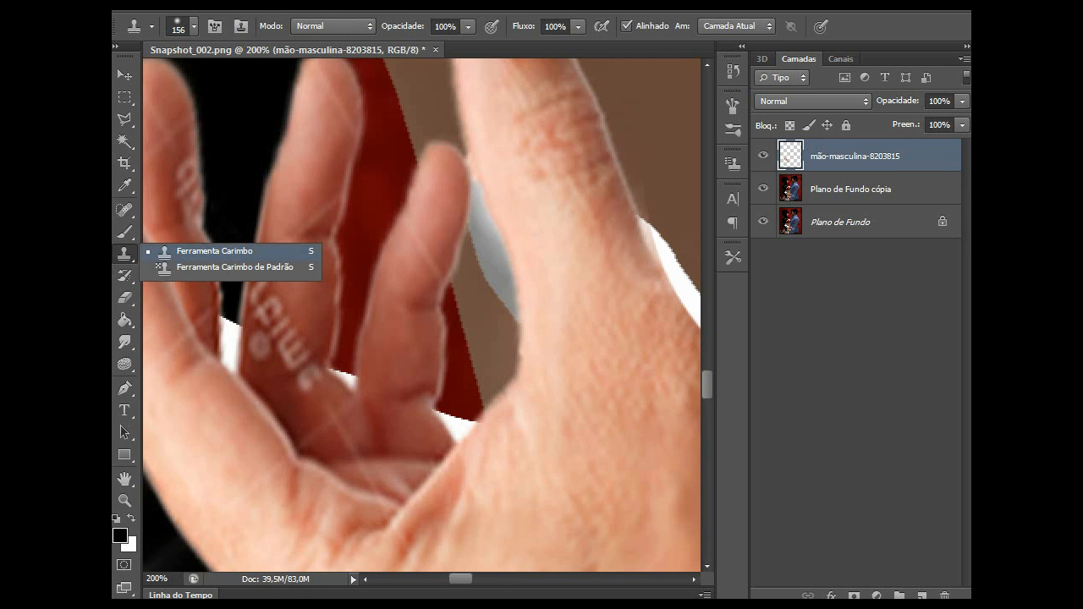
left_click(214, 251)
left_click(194, 26)
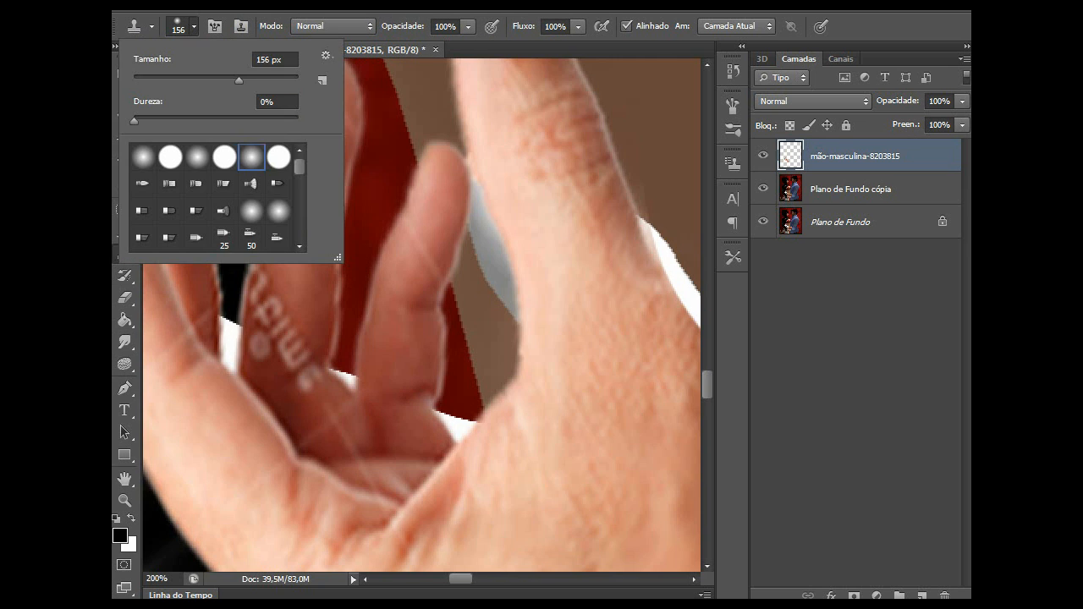
left_click_drag(239, 80, 148, 80)
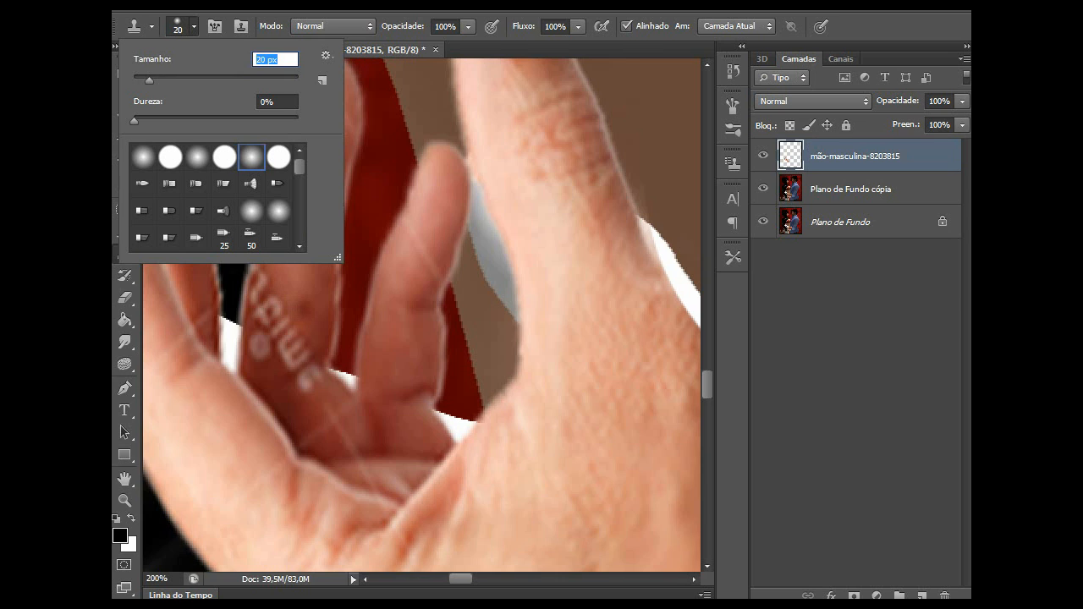
left_click(300, 290)
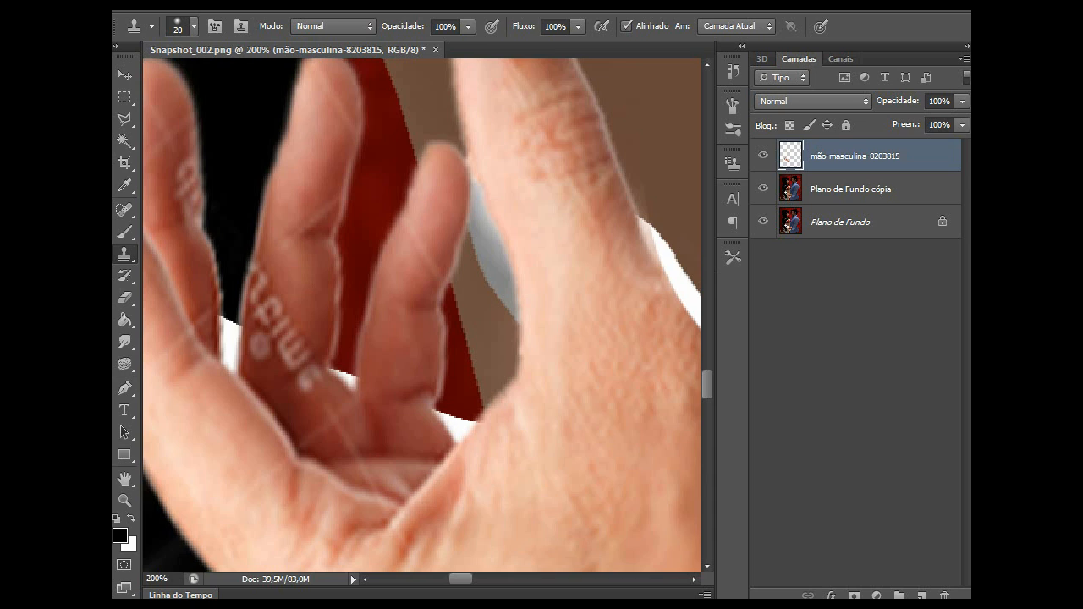
left_click(288, 358)
left_click(289, 351)
left_click(259, 357)
left_click(266, 350)
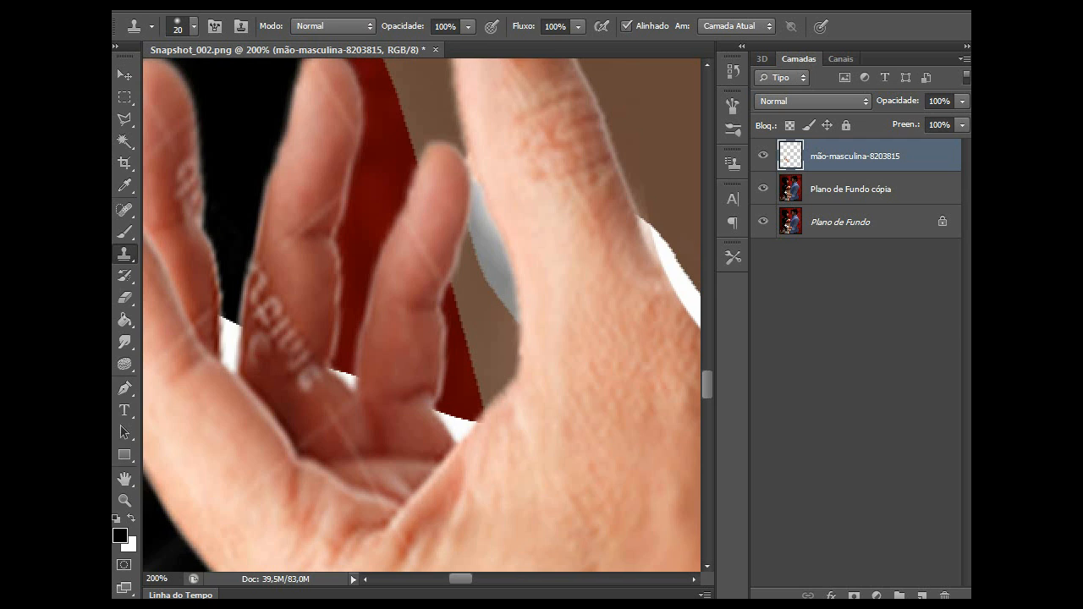
Step: Clone skin over the lower watermark letters at the base of the second finger from the thumb
left_click(305, 381)
left_click(306, 387)
left_click(289, 349)
left_click(283, 334)
left_click(292, 370)
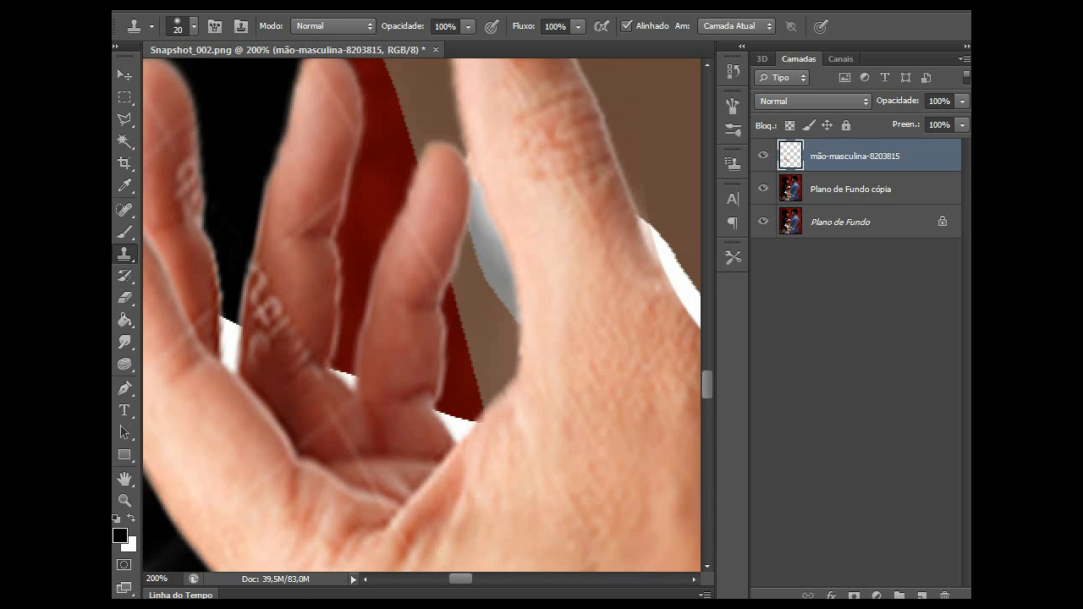
Step: Clone skin over the lower remaining watermark letters on the shadowed side of the second finger from the thumb
left_click(260, 350)
left_click(250, 343)
left_click(255, 359)
left_click(251, 365)
left_click(261, 340)
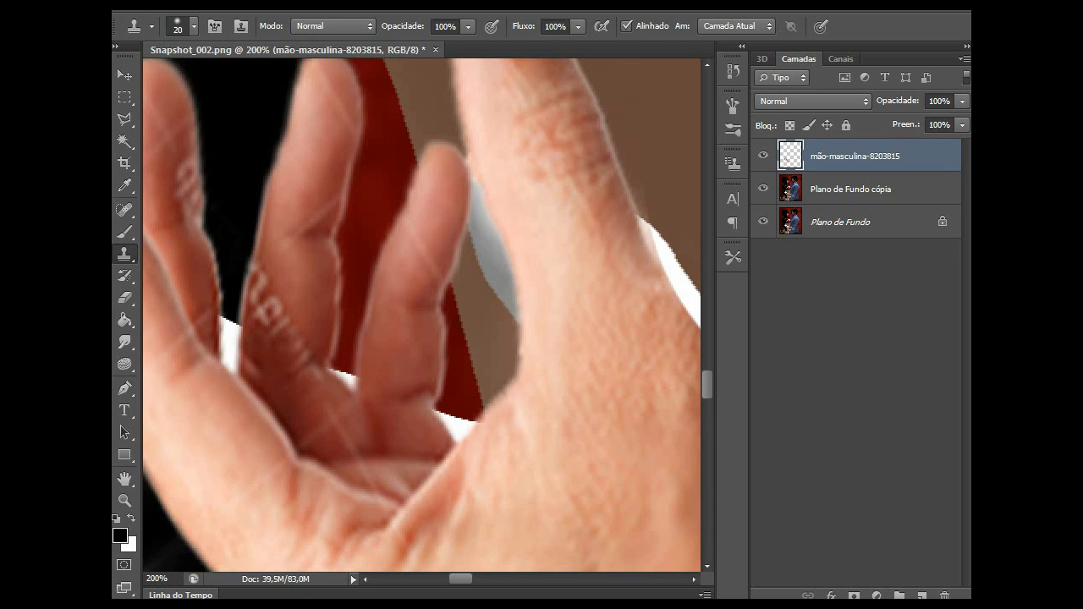
left_click(266, 386)
left_click(263, 383)
left_click(252, 369)
Step: Clone skin over the upper remaining watermark letters in the middle of the second finger from the thumb
left_click(271, 337)
left_click(268, 313)
left_click(277, 327)
left_click(267, 307)
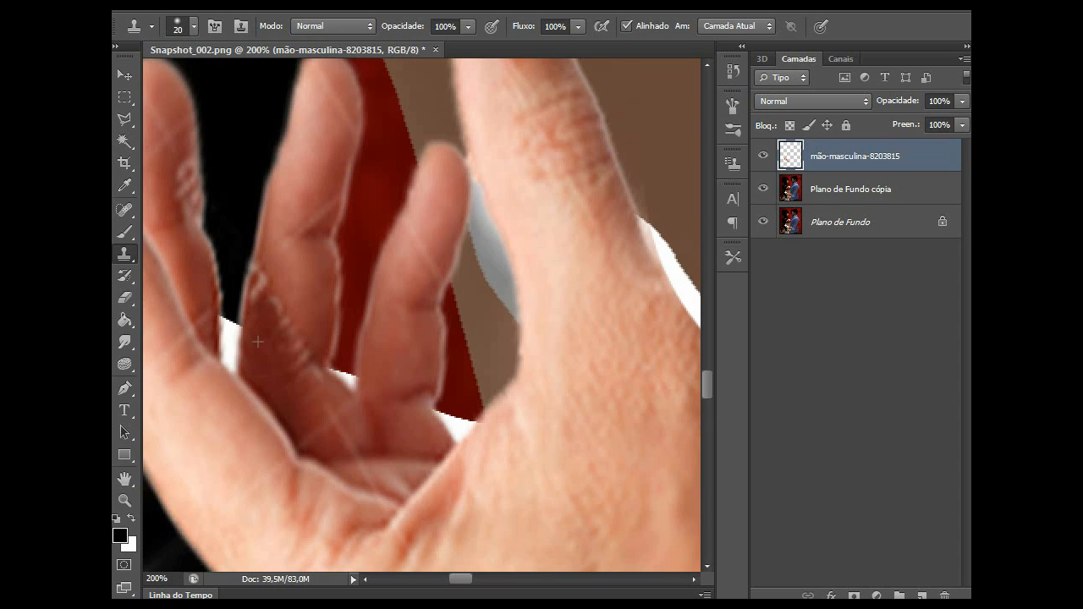
left_click(264, 290)
left_click(262, 277)
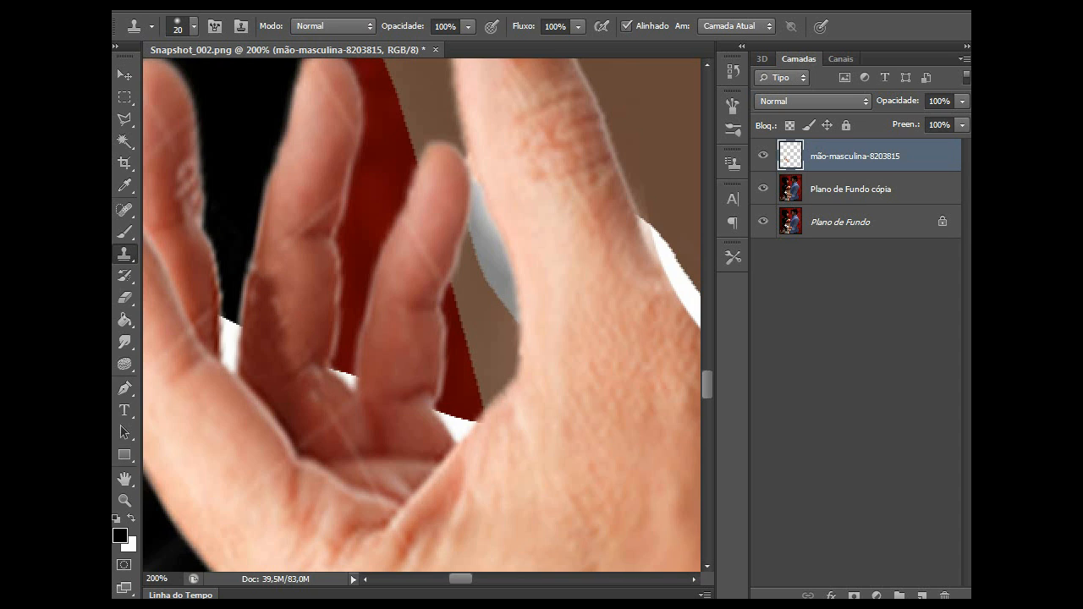
left_click(272, 268)
Step: Smudge the cloned patches and watermark lines on the two fingers nearest the thumb at 6% strength
mouse_move(124, 341)
left_mouse_down()
mouse_move(170, 369)
mouse_move(194, 370)
left_mouse_up()
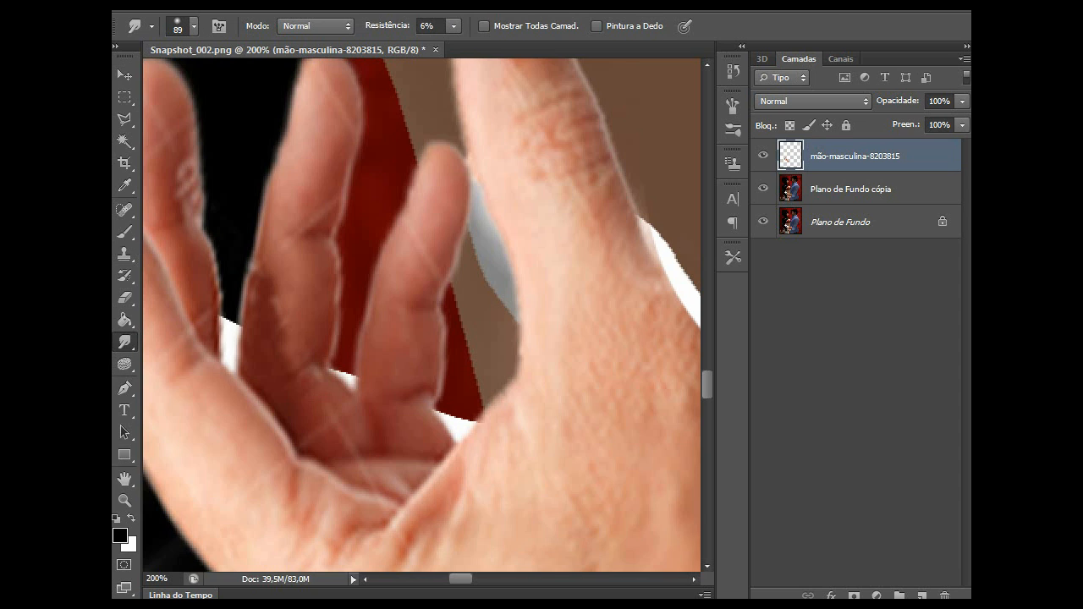
left_click_drag(250, 259, 254, 274)
left_click_drag(343, 373, 335, 383)
left_click_drag(393, 227, 377, 264)
left_click_drag(337, 235, 338, 255)
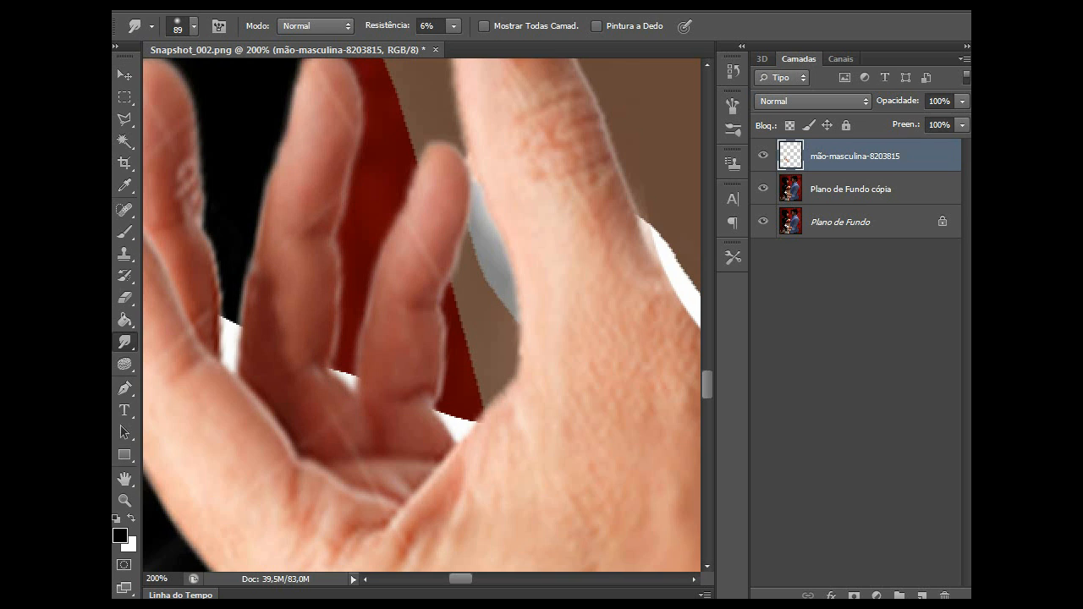
Step: Smudge the watermark marks on the third finger from the thumb, the outermost finger's base and the palm crease
scroll(422, 314, "up", 3)
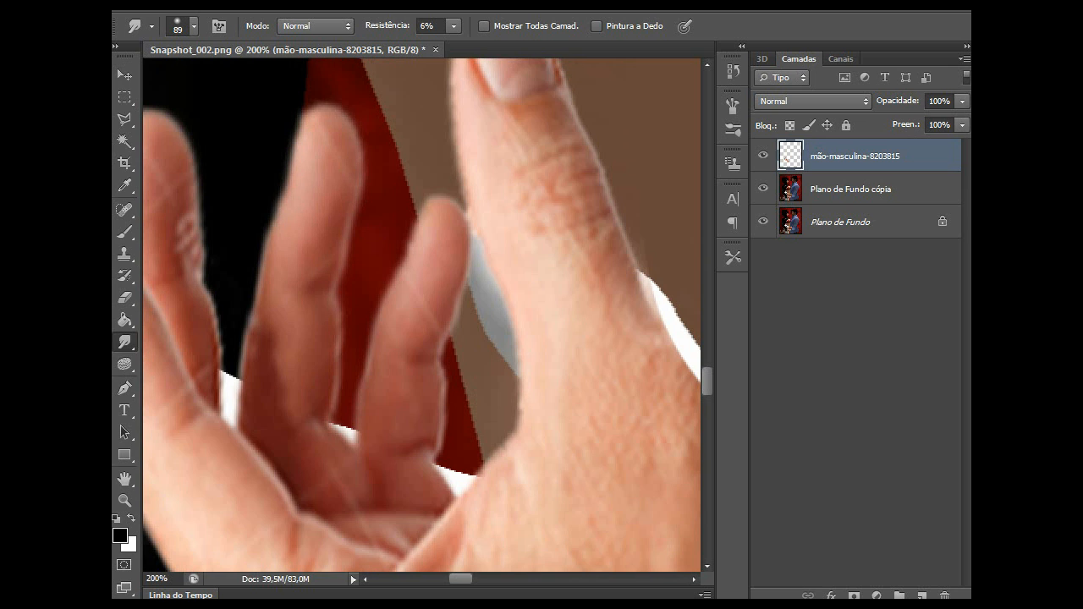
scroll(421, 315, "left", 6)
scroll(421, 315, "right", 4)
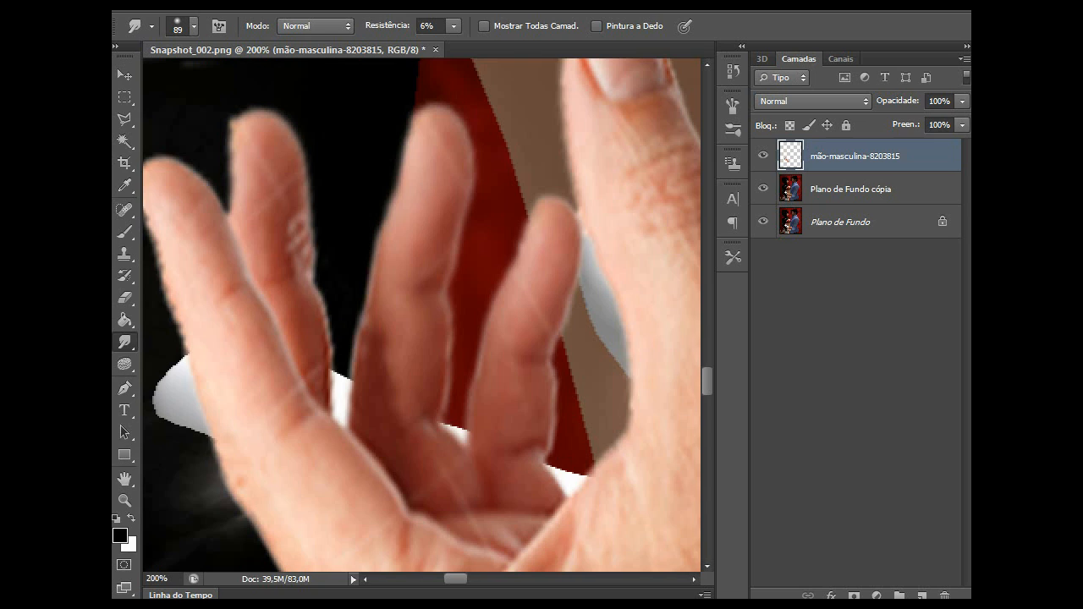
left_click_drag(302, 227, 311, 269)
left_click_drag(315, 393, 323, 410)
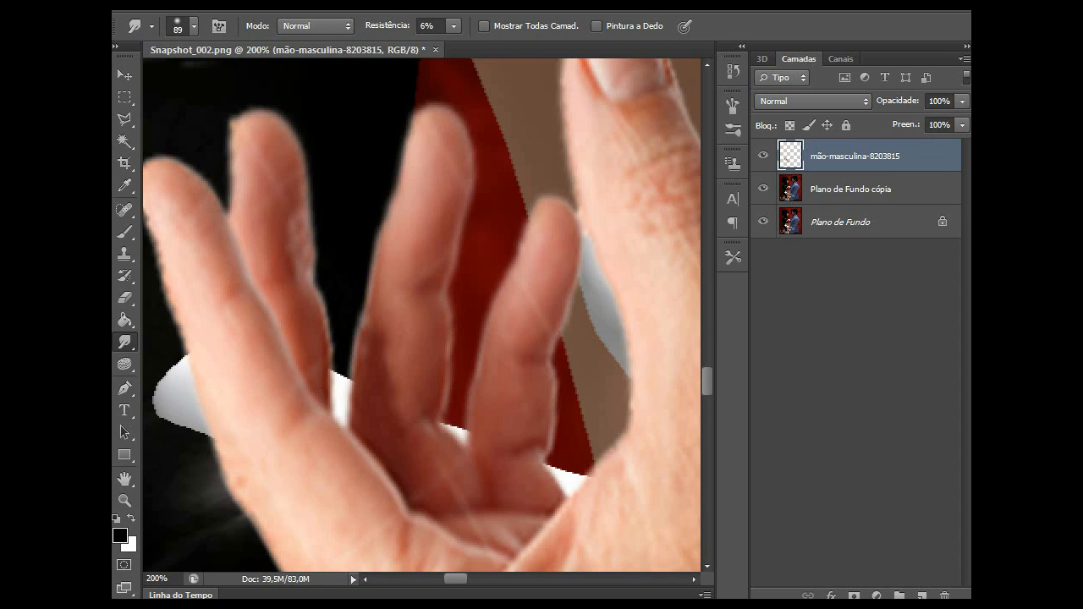
scroll(421, 315, "down", 3)
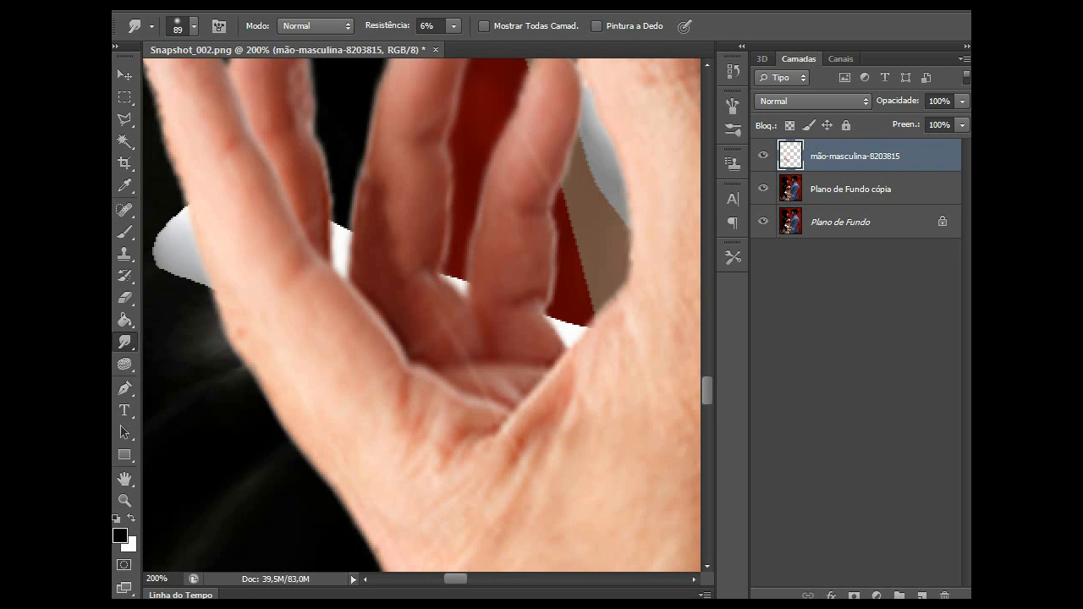
left_click_drag(417, 366, 435, 375)
scroll(421, 314, "up", 3)
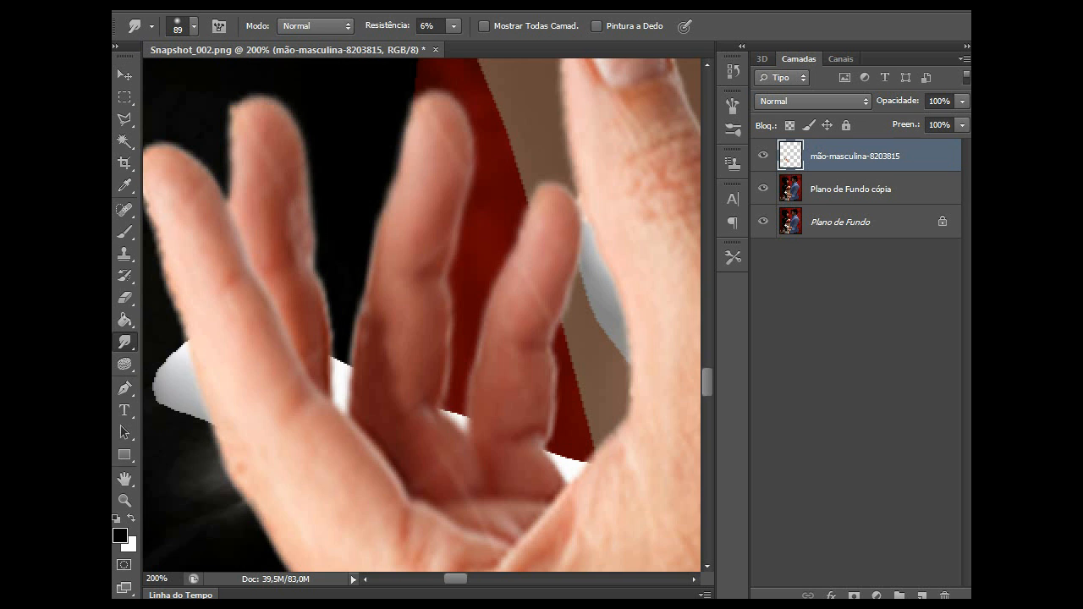
Step: Choose the Polygonal Lasso tool and set the opacity of the mão-masculina-8203815 layer to 33%
key("ctrl+minus")
key("ctrl+minus")
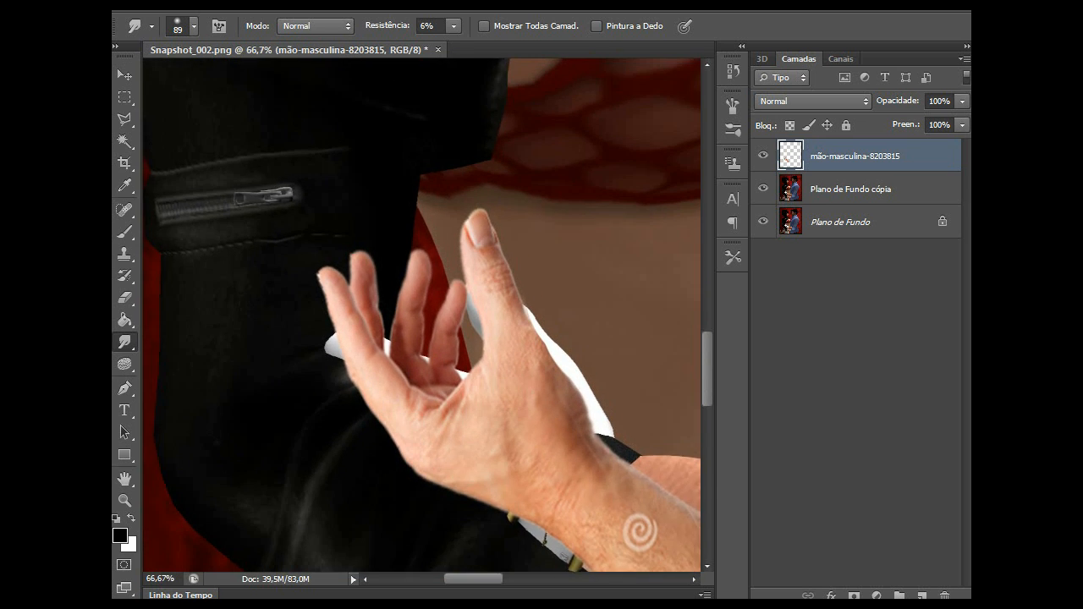
key("ctrl+minus")
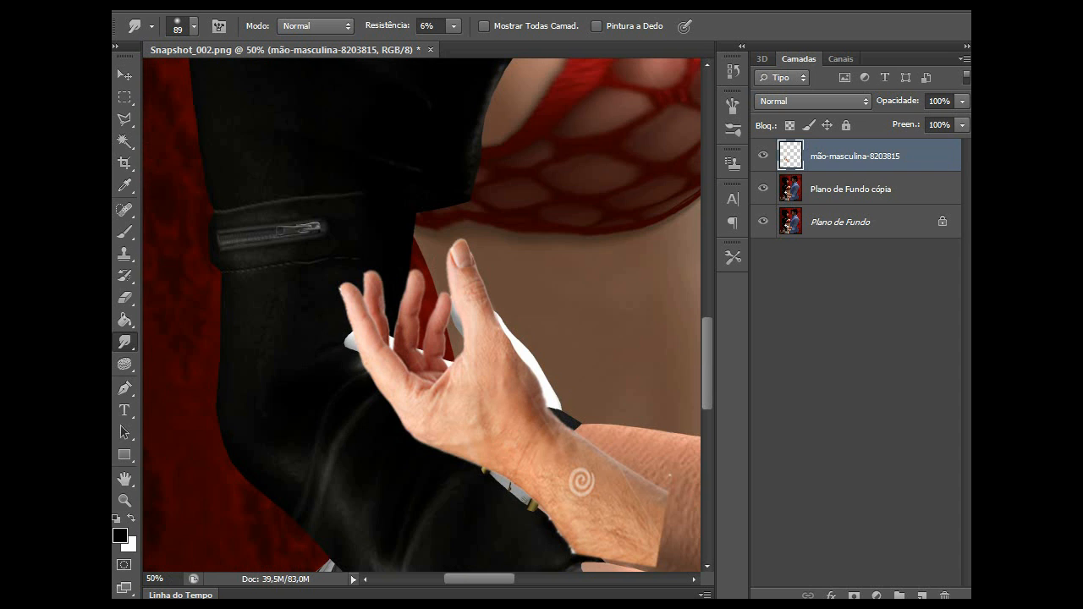
scroll(423, 313, "down", 3)
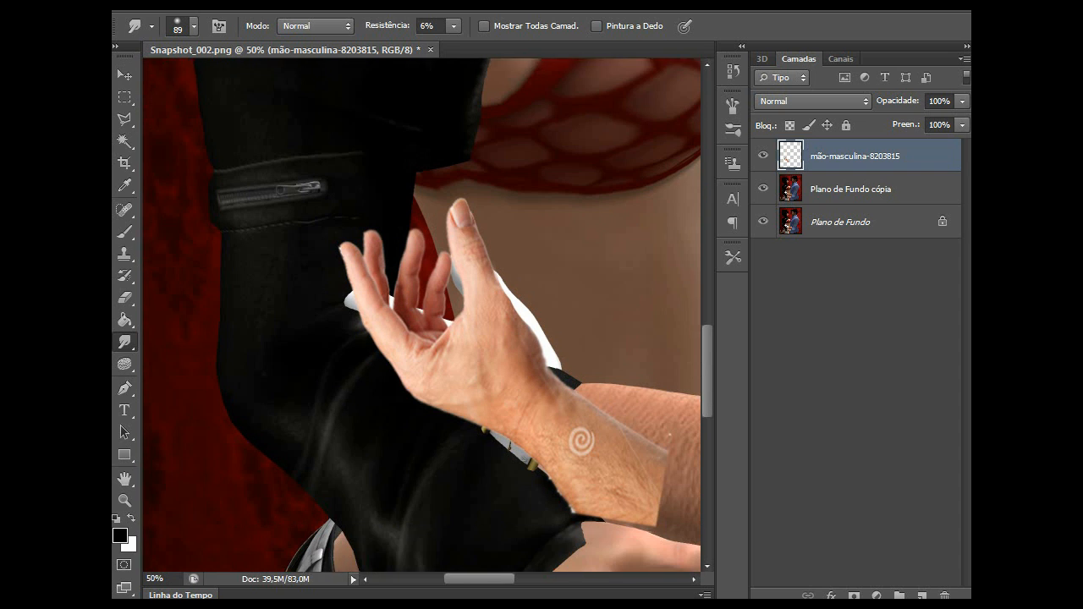
left_click(124, 120)
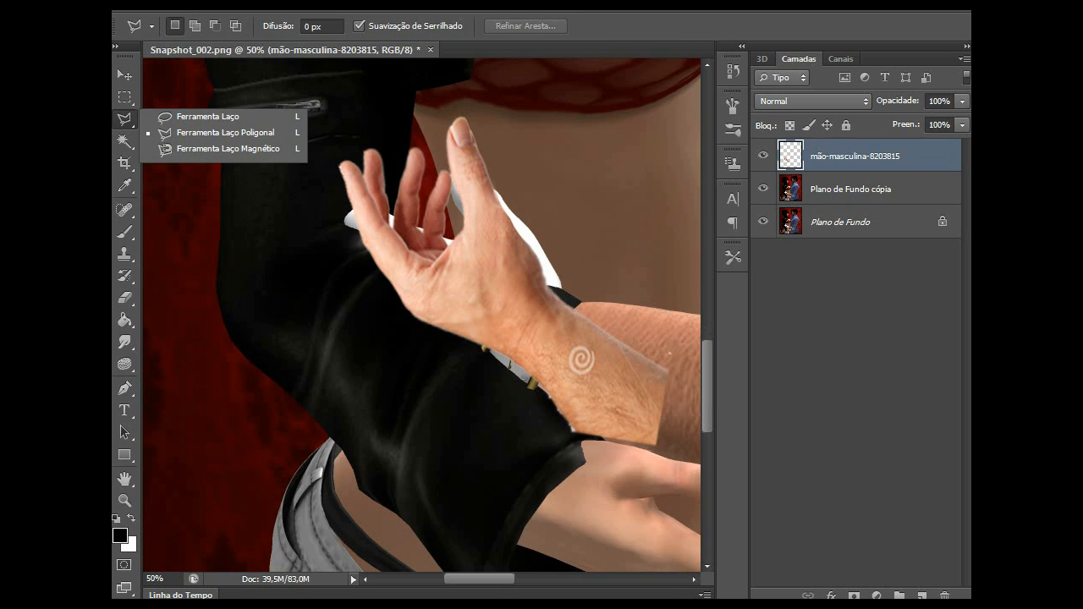
left_click(225, 133)
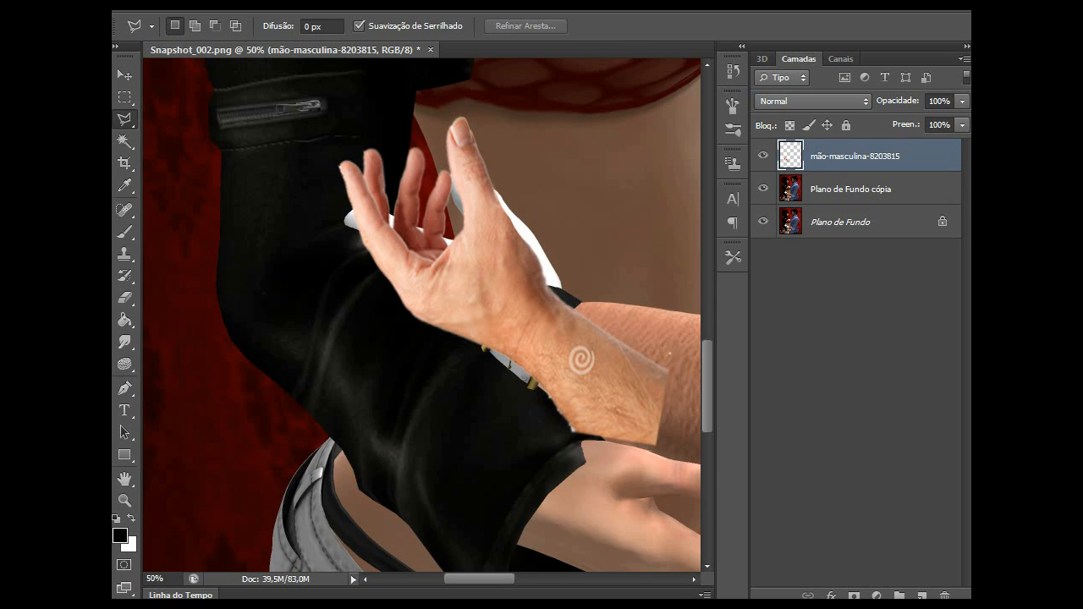
left_click(962, 102)
left_click_drag(962, 120, 904, 120)
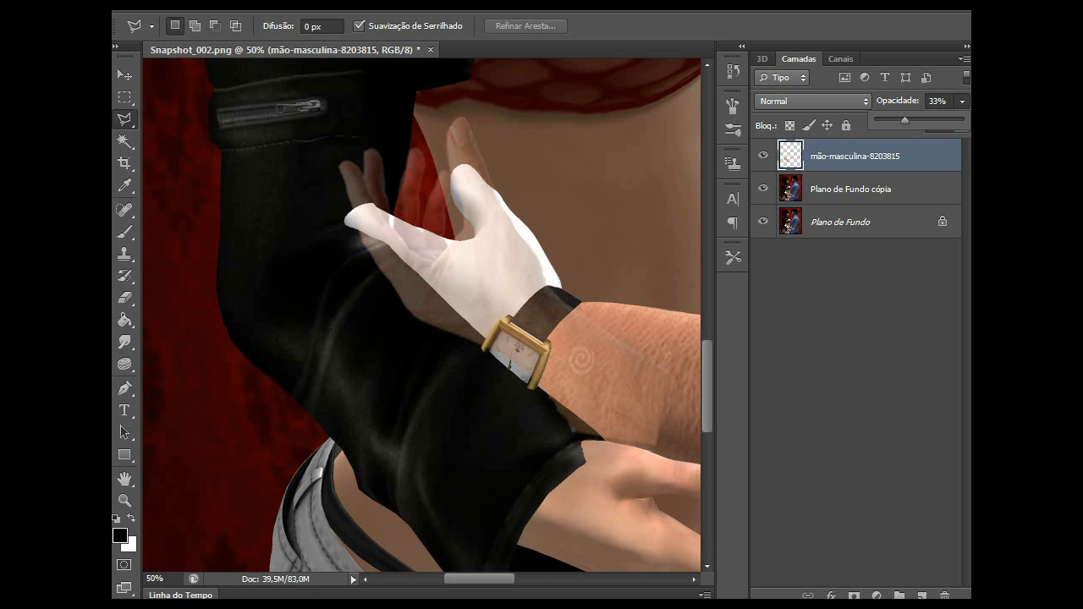
Step: Select the stock hand's wrist and forearm along the watch edge, delete that area, and clear the selection
key("ctrl+plus")
key("ctrl+plus")
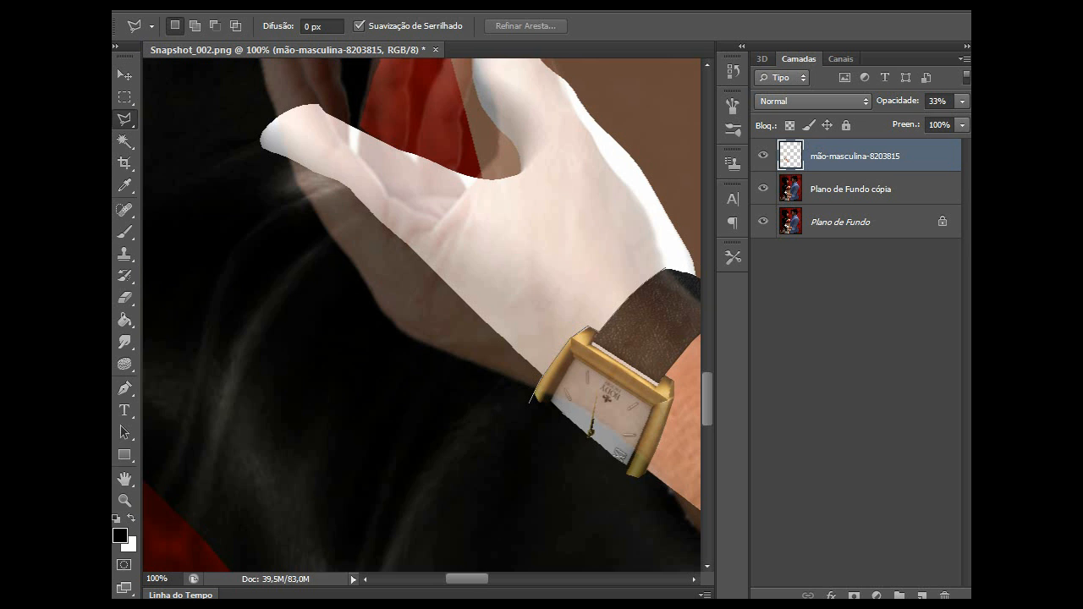
left_click(526, 403)
scroll(483, 449, "down", 2)
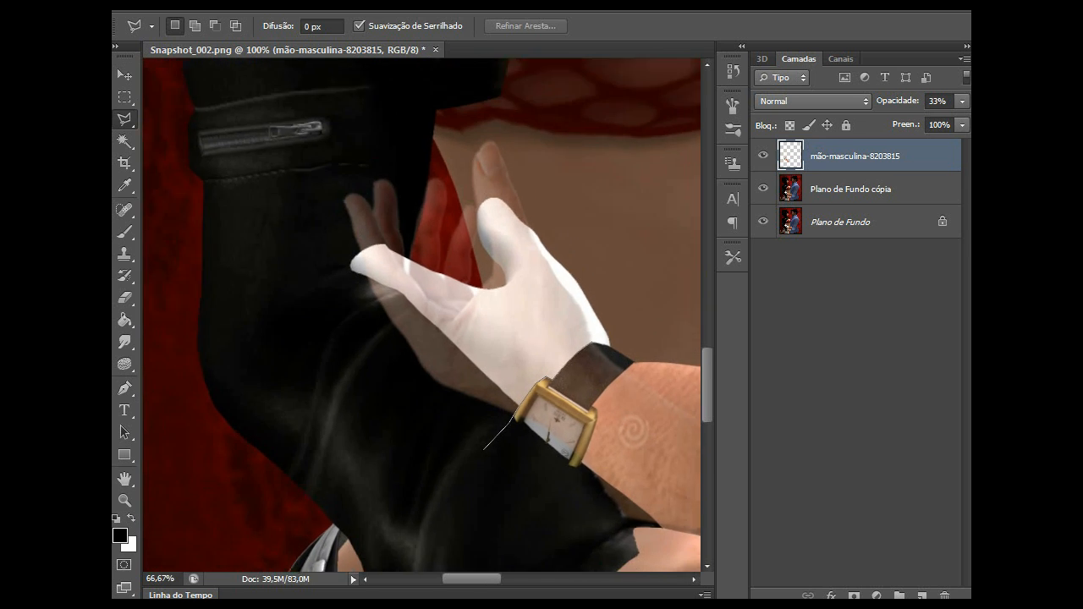
left_click(515, 527)
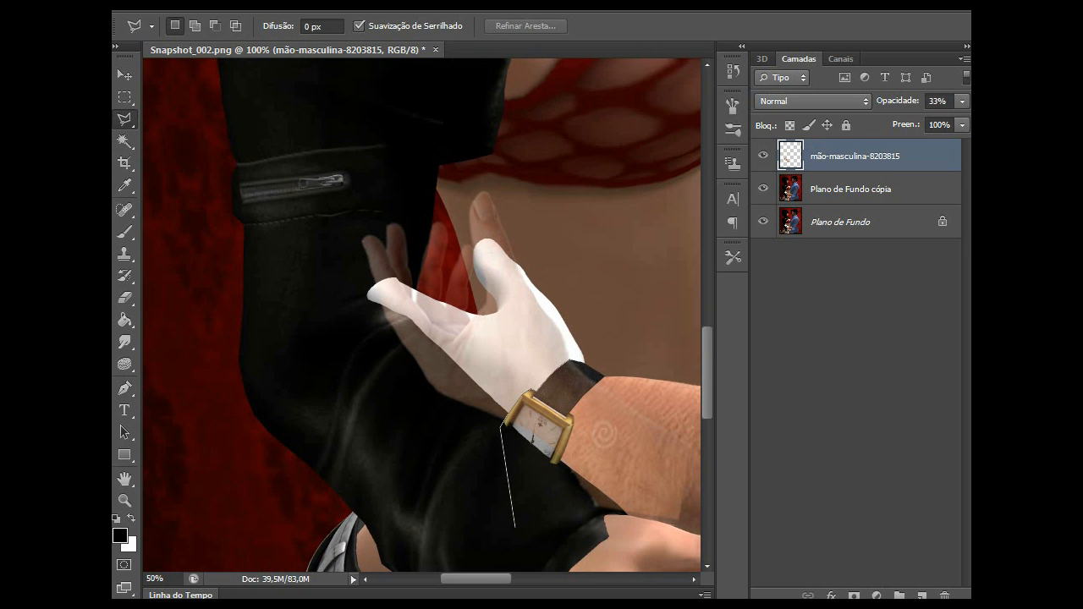
left_click(577, 549)
left_click(681, 536)
left_click(695, 428)
left_click(682, 377)
double_click(621, 324)
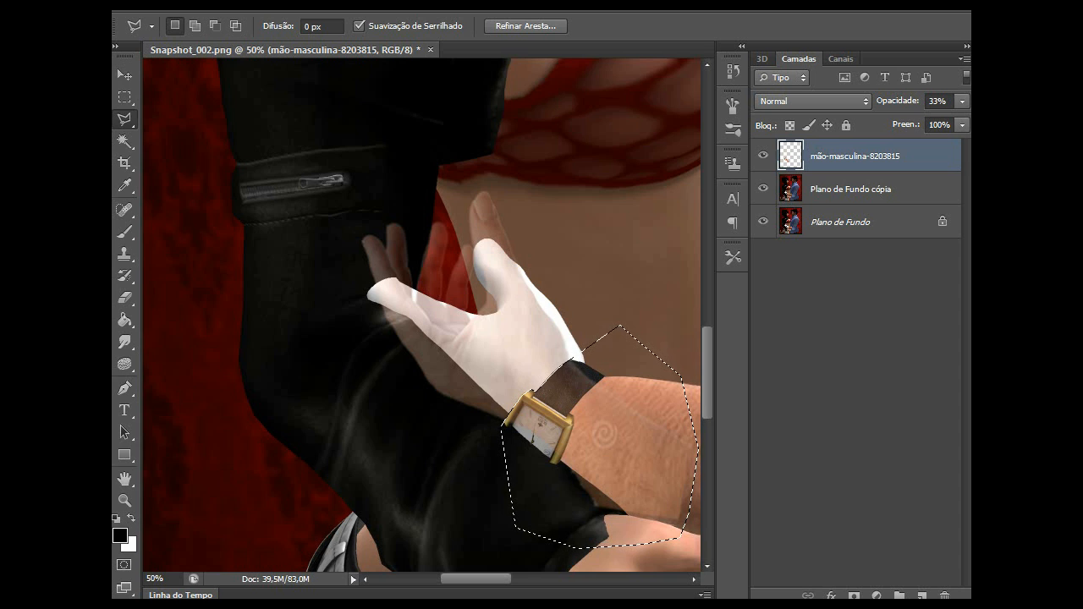
key("Delete")
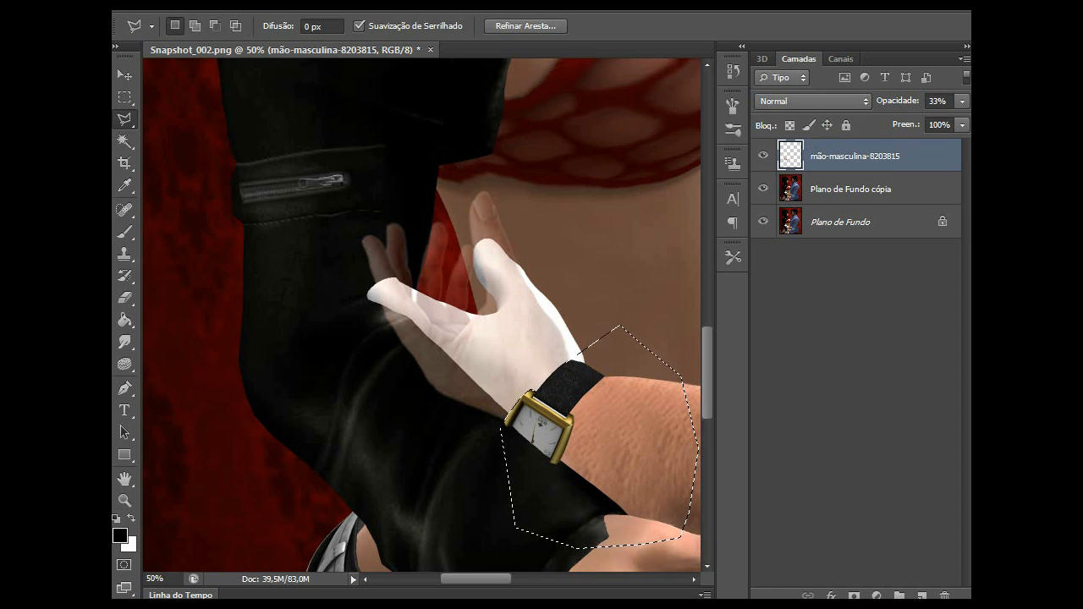
key("ctrl+d")
Step: Set the opacity of the mão-masculina-8203815 layer back to 100%
left_click(962, 100)
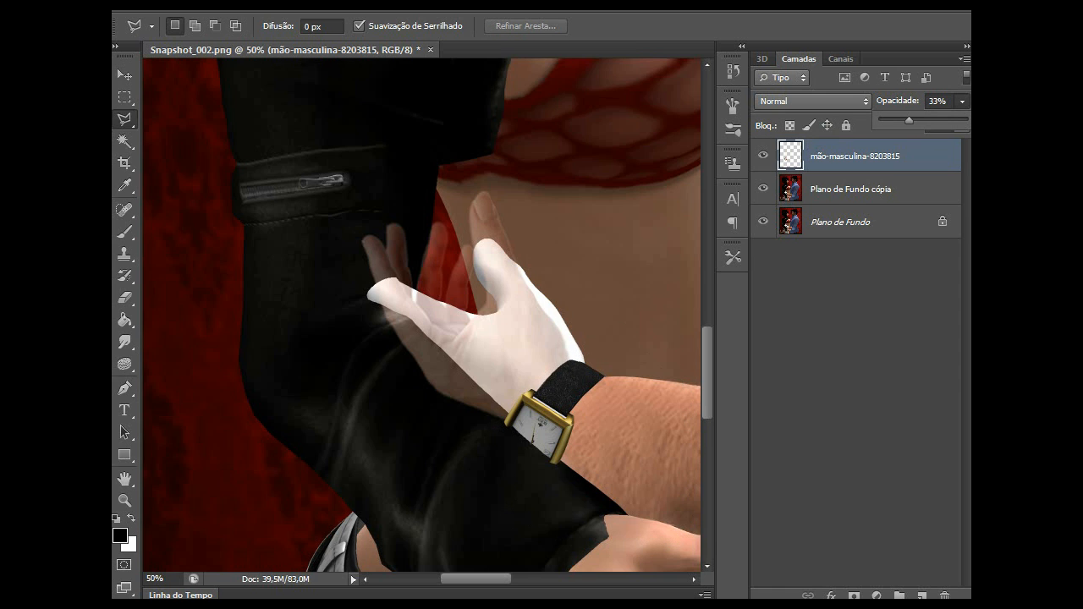
left_click_drag(908, 120, 966, 120)
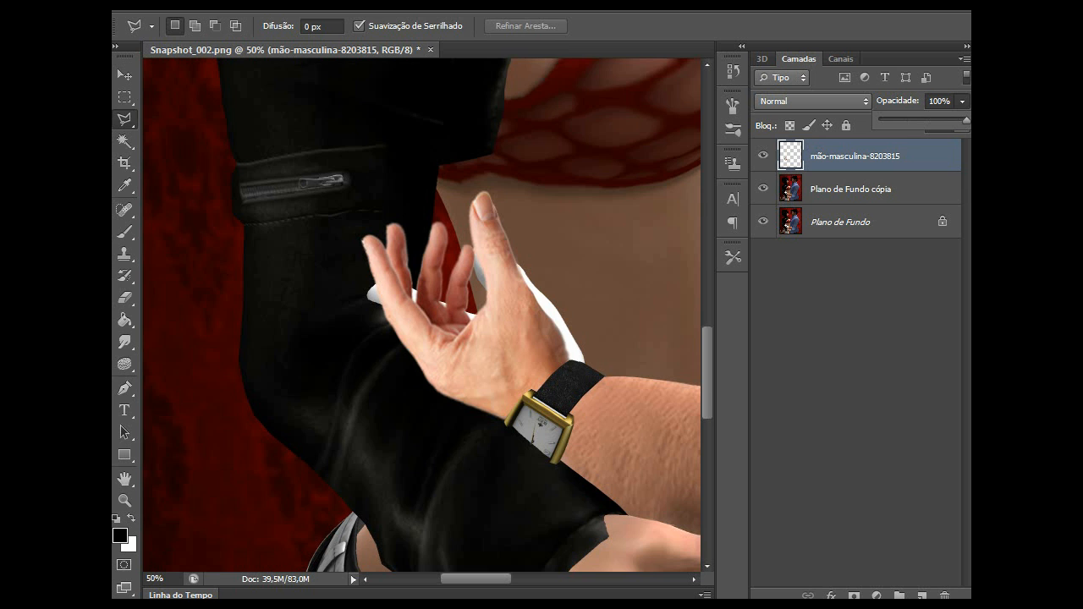
key("ctrl+minus")
key("ctrl+minus")
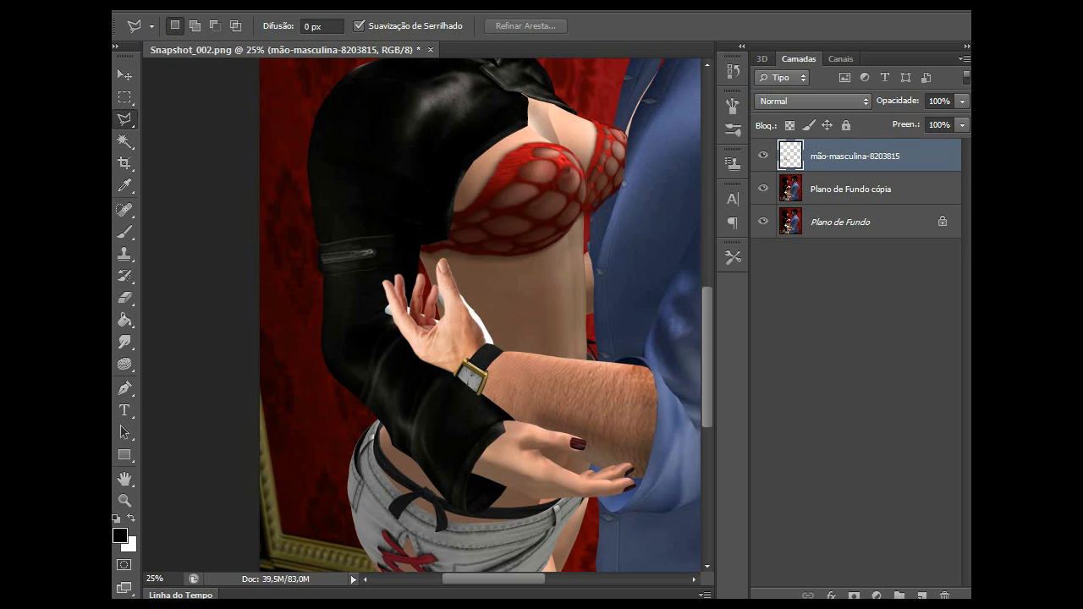
key("ctrl+minus")
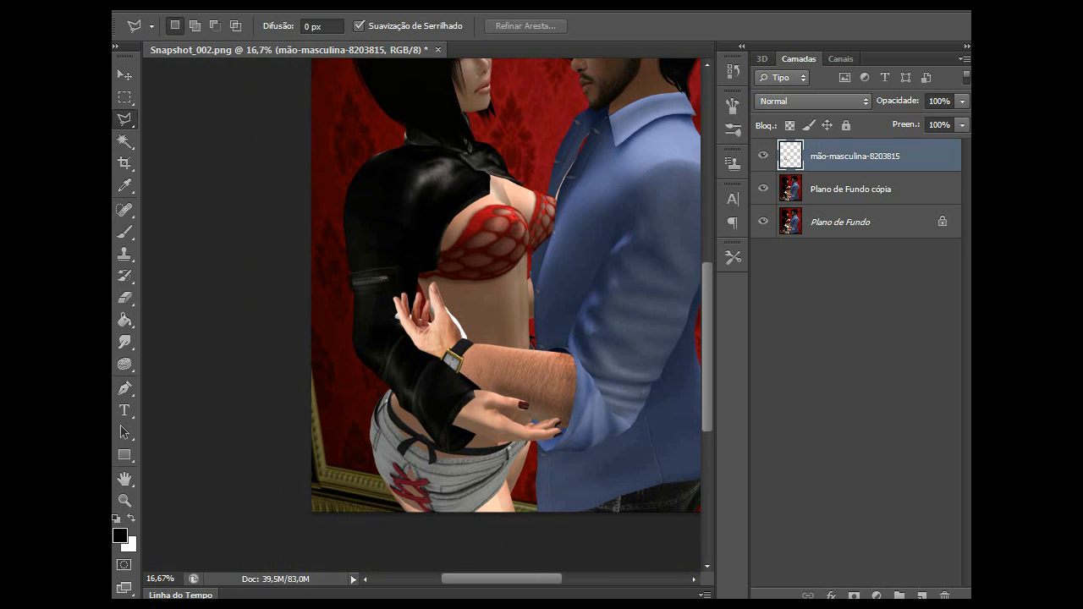
key("ctrl+plus")
key("ctrl+plus")
key("ctrl+plus")
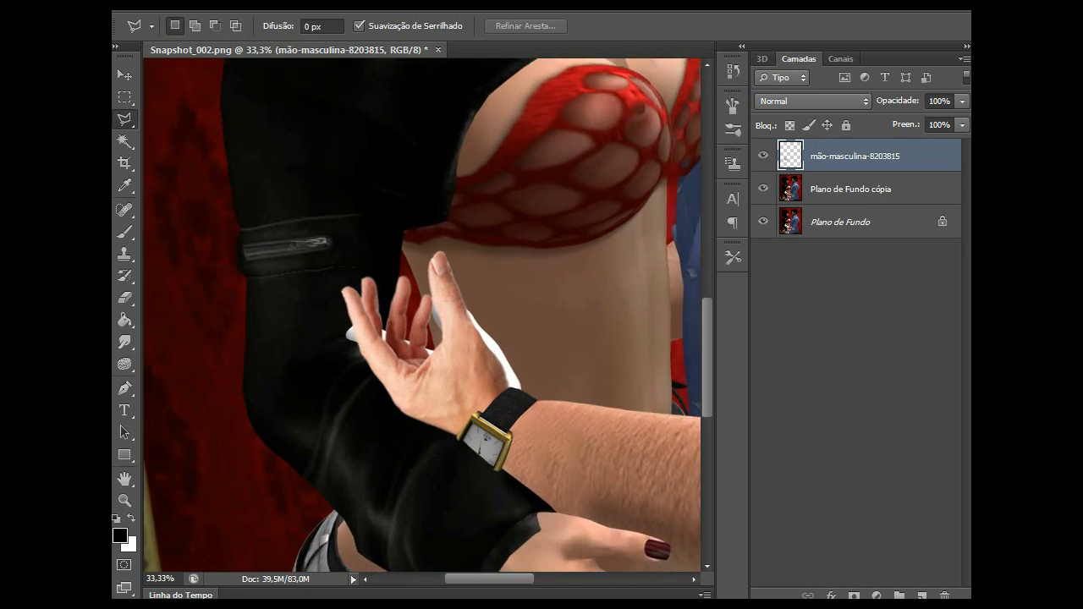
key("ctrl+plus")
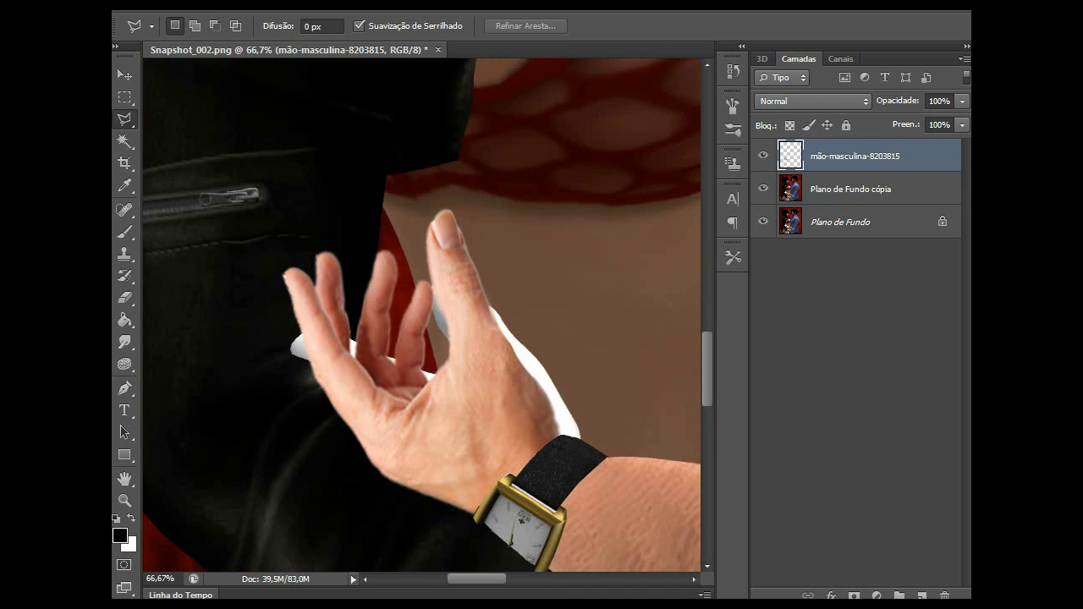
Step: On the Plano de Fundo cópia layer, try cloning belly skin over the white hand's edge above the watch strap with a 93 px brush
left_click(851, 189)
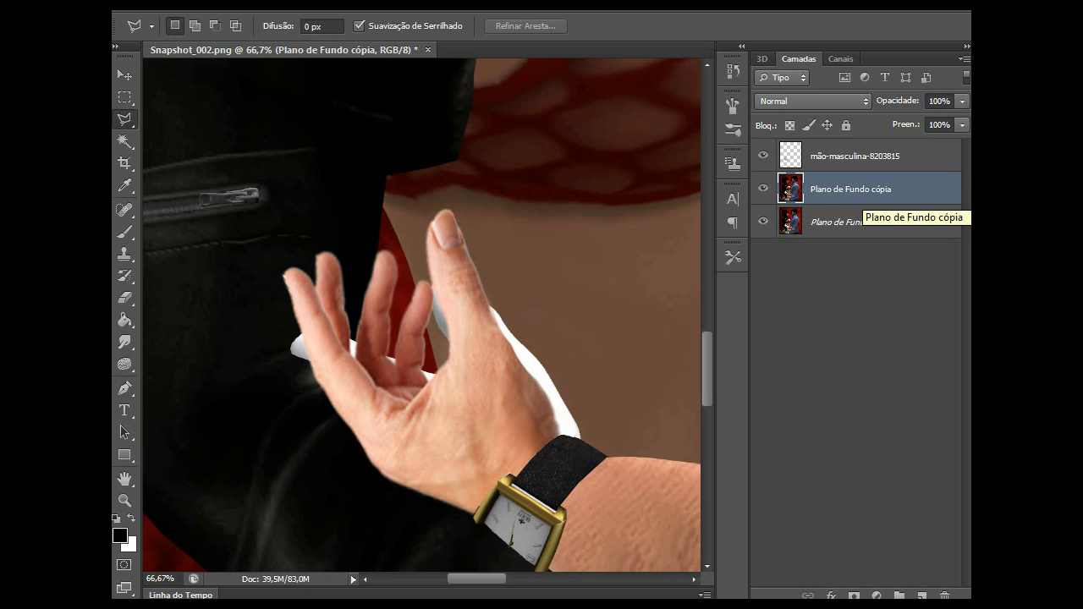
left_click(124, 252)
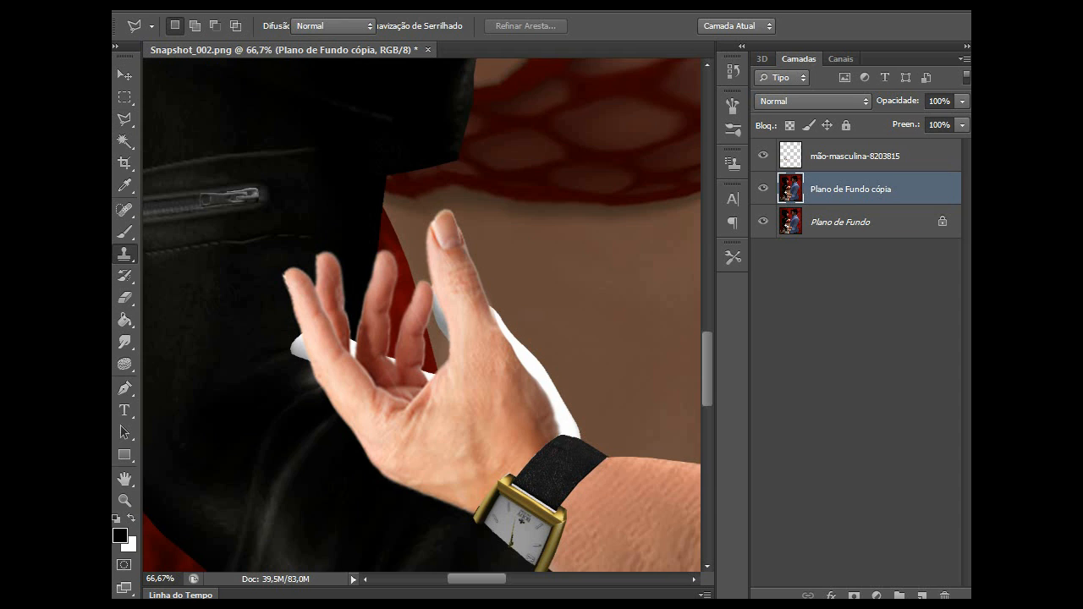
left_click(214, 251)
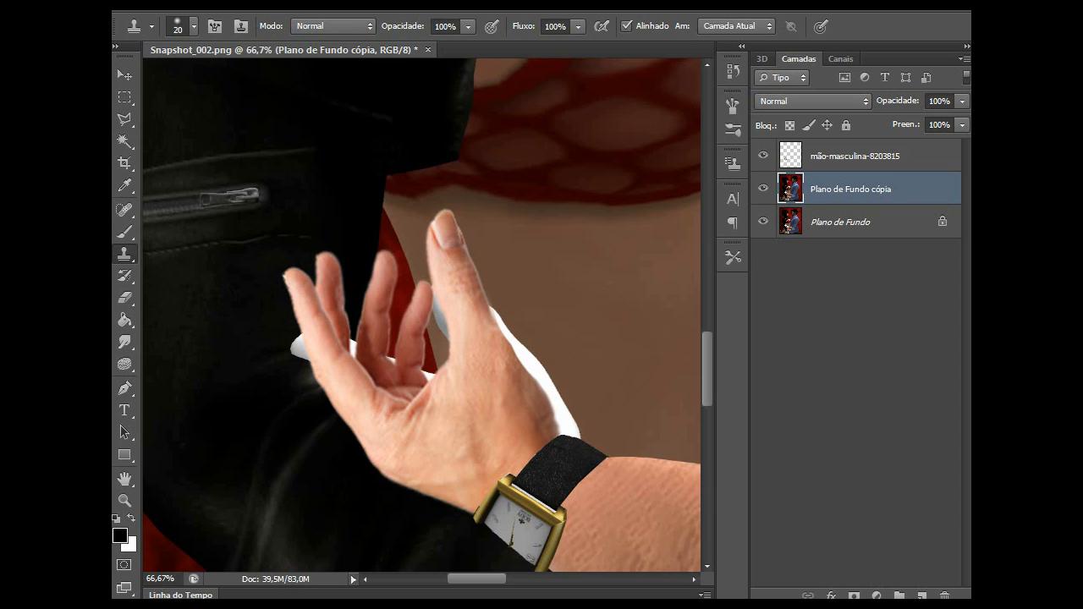
left_click(193, 26)
left_click(209, 78)
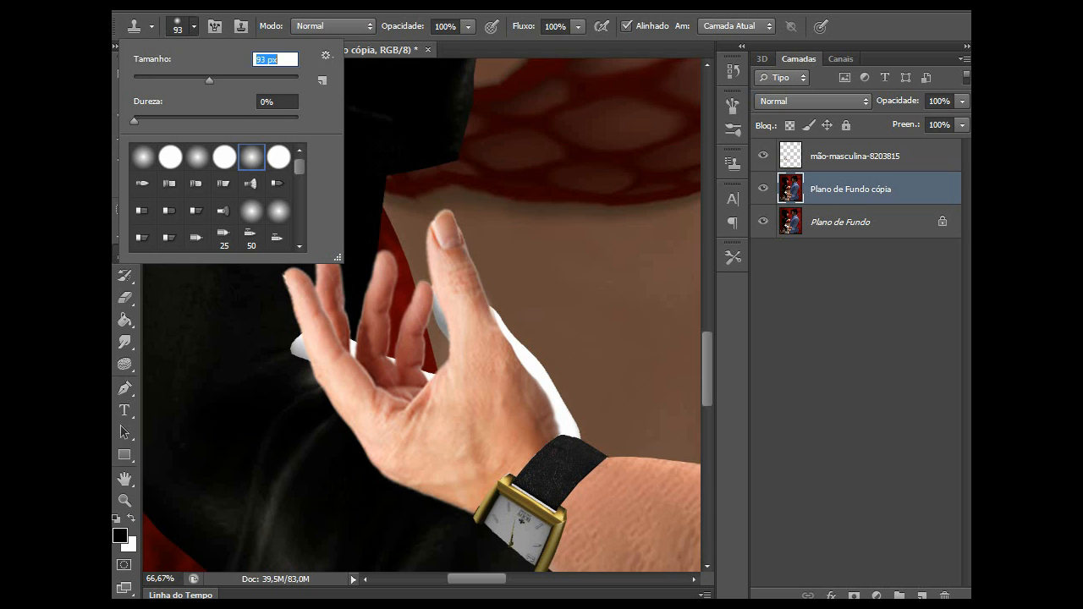
key("Return")
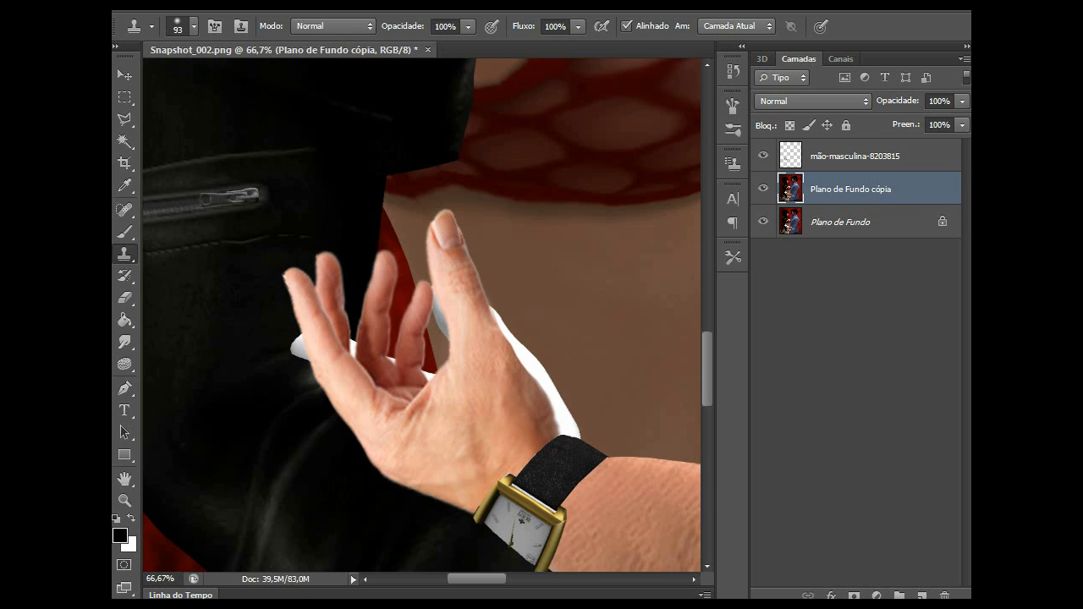
left_click(575, 424)
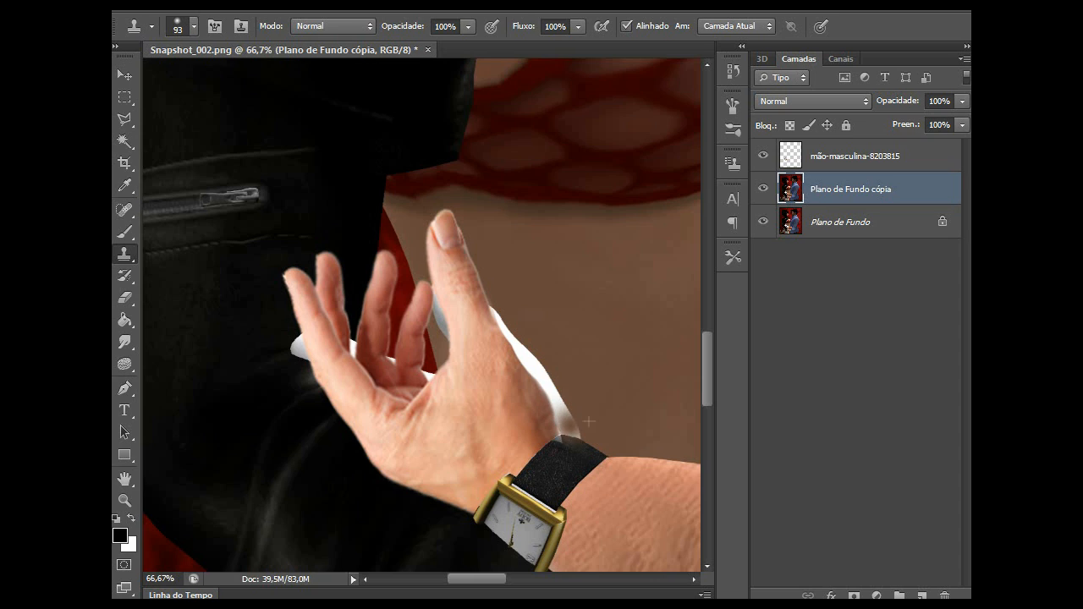
left_click(582, 430)
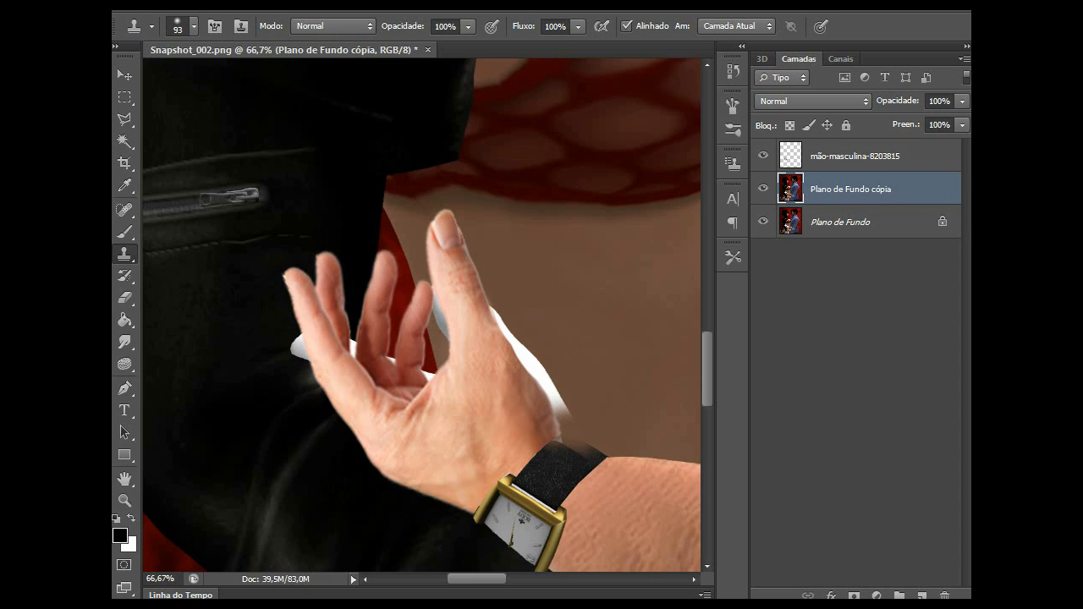
Step: Undo the clone strokes above the watch strap and step back to the mão-masculina-8203815 layer
key("ctrl+alt+z")
key("ctrl+alt+z")
key("ctrl+alt+z")
key("ctrl+alt+z")
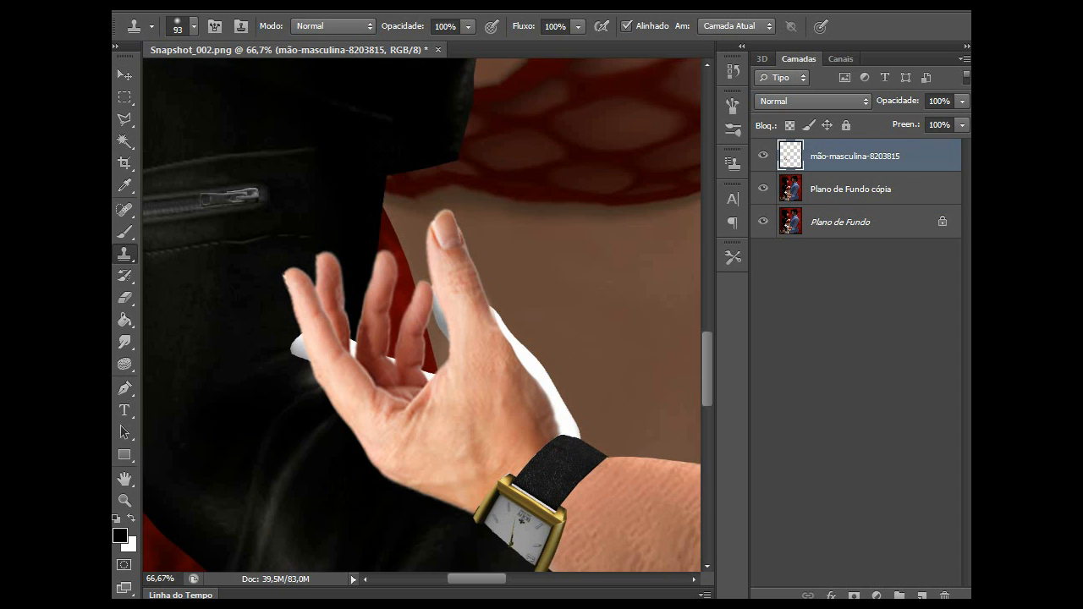
Step: Set the Clone Stamp to a hard round brush of 93 px with 100% hardness
left_click(194, 26)
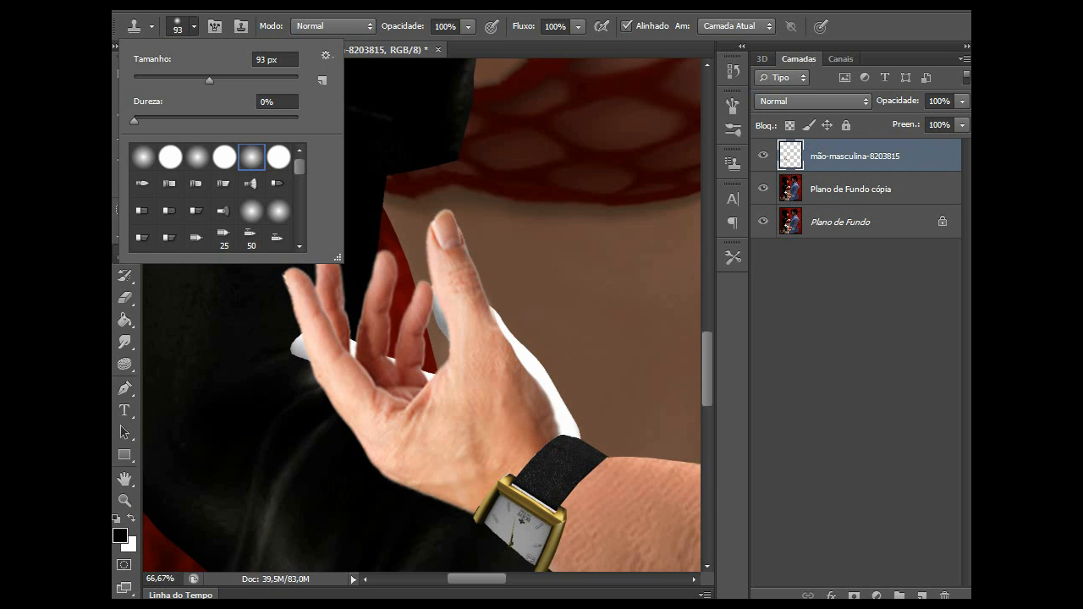
left_click(224, 157)
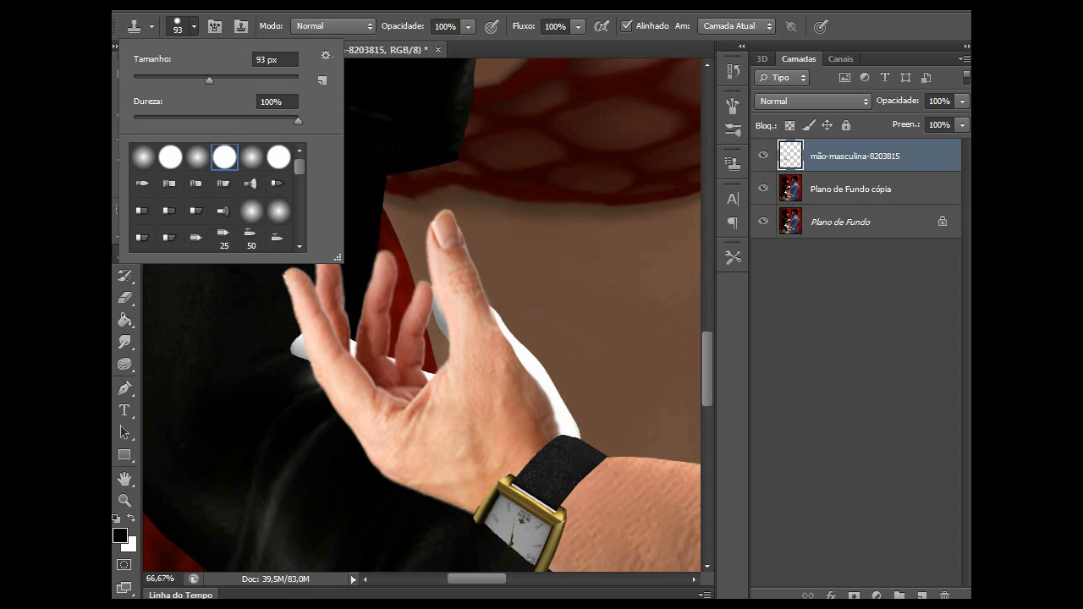
left_click(124, 387)
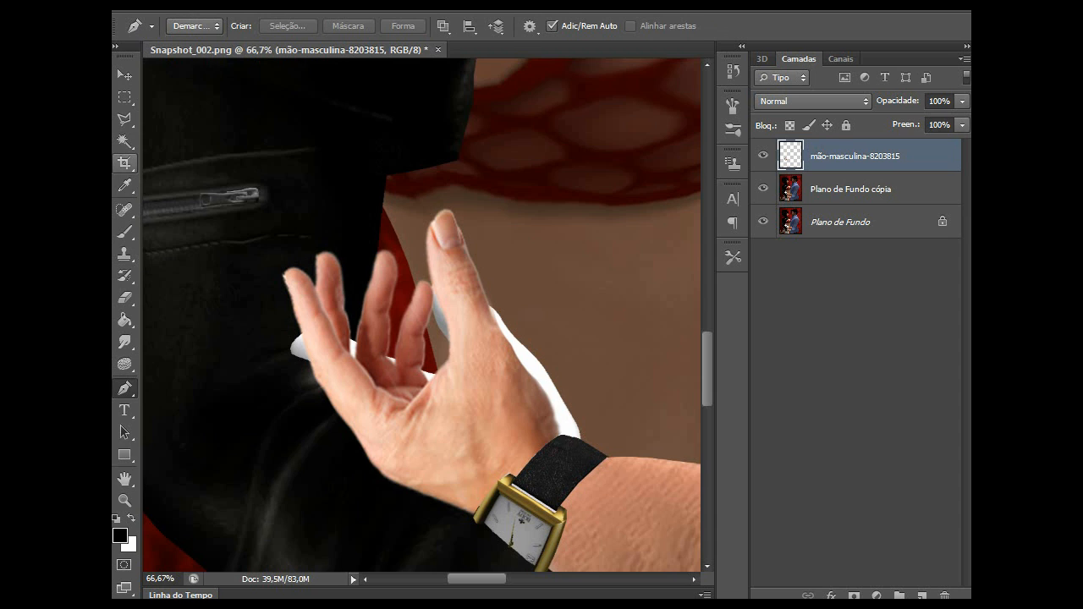
Step: Outline the exposed white hand between the thumb and the watch strap with the Polygonal Lasso, following the strap's upper edge
left_click(124, 119)
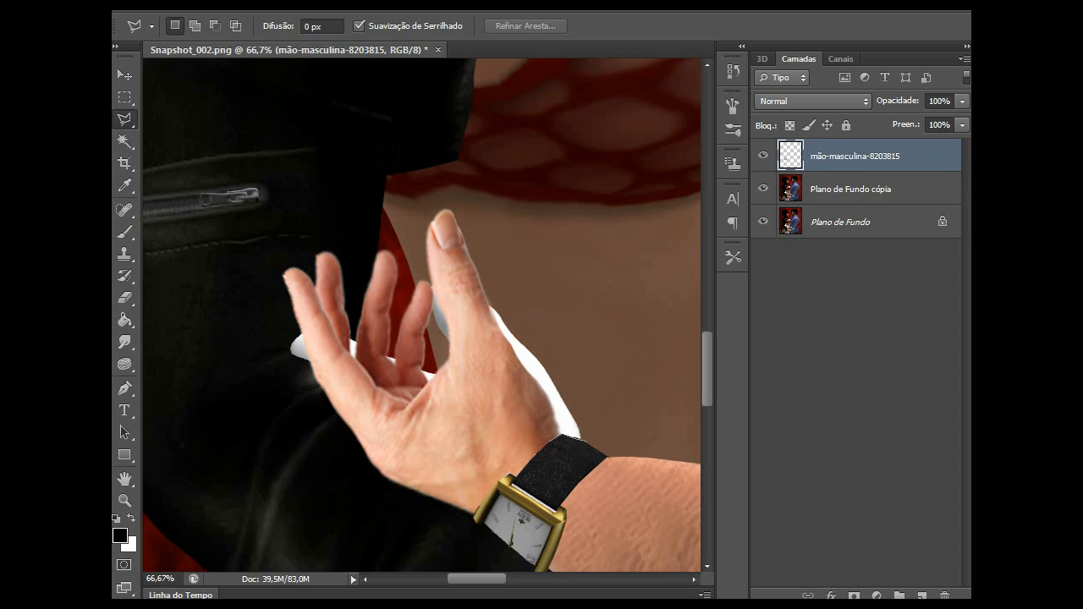
left_click(540, 438)
left_click(438, 395)
left_click(422, 235)
left_click(529, 252)
left_click(613, 318)
double_click(624, 425)
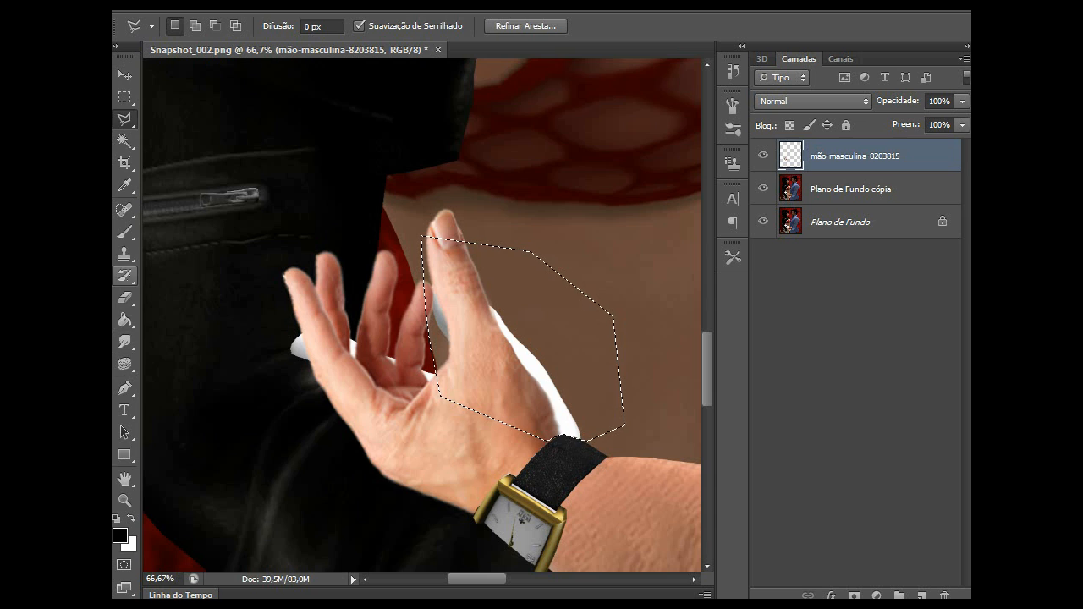
Step: On the Plano de Fundo cópia layer, clone belly skin over the white hand inside the selection, then deselect and return to the mão-masculina-8203815 layer
left_click(124, 253)
left_click(210, 251)
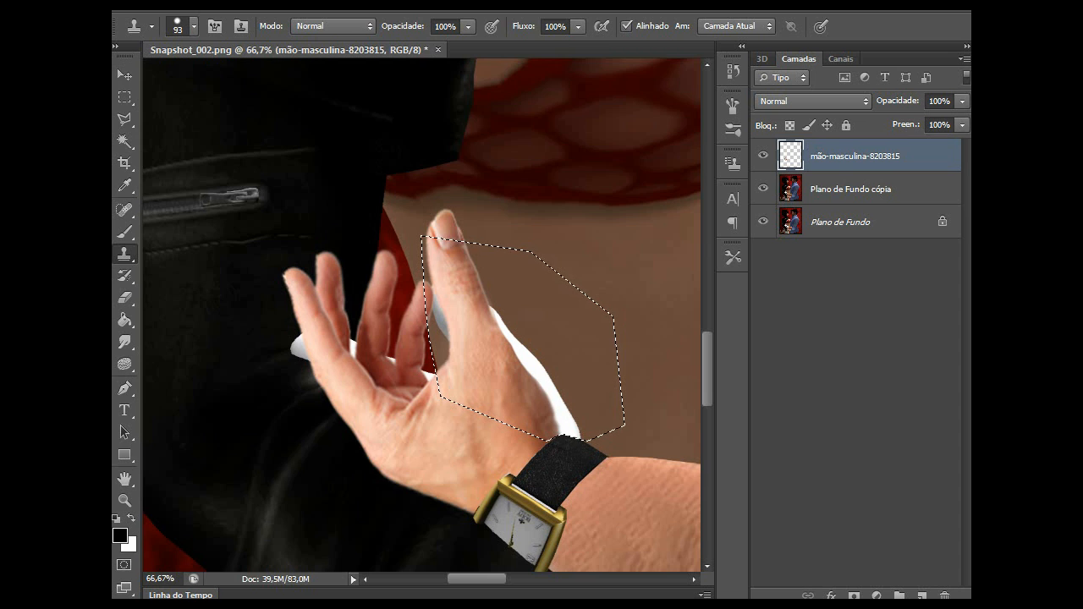
left_click(846, 222)
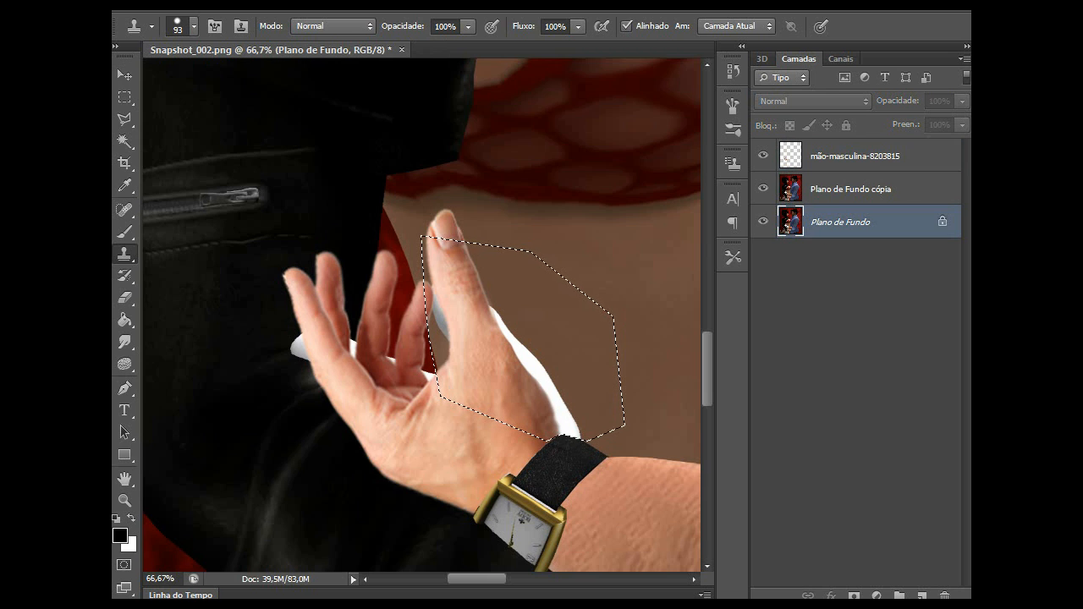
left_click(850, 190)
left_click(555, 271, "alt")
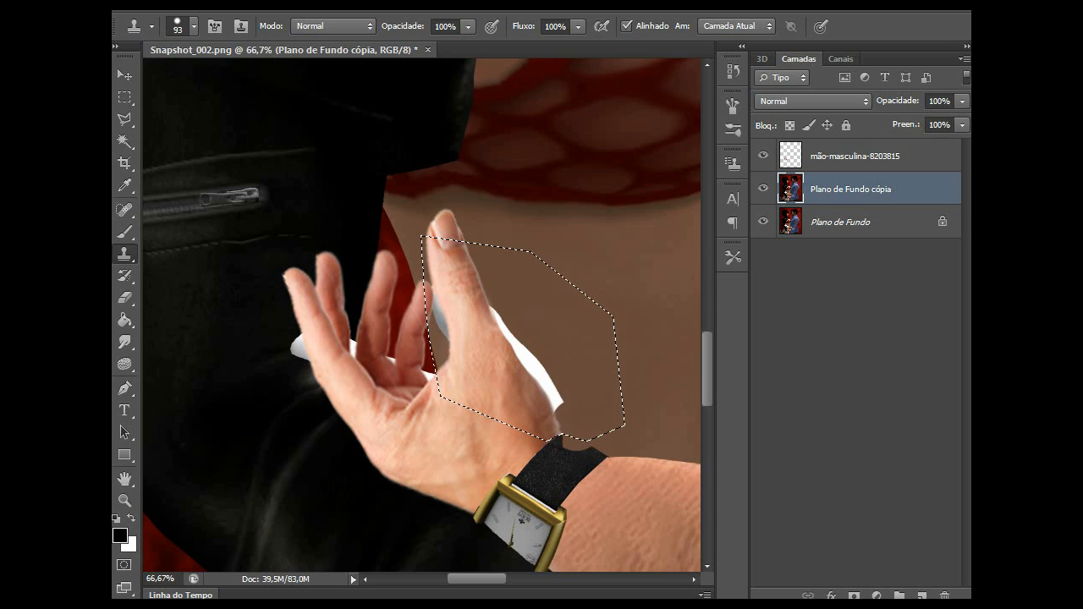
left_click_drag(580, 421, 543, 384)
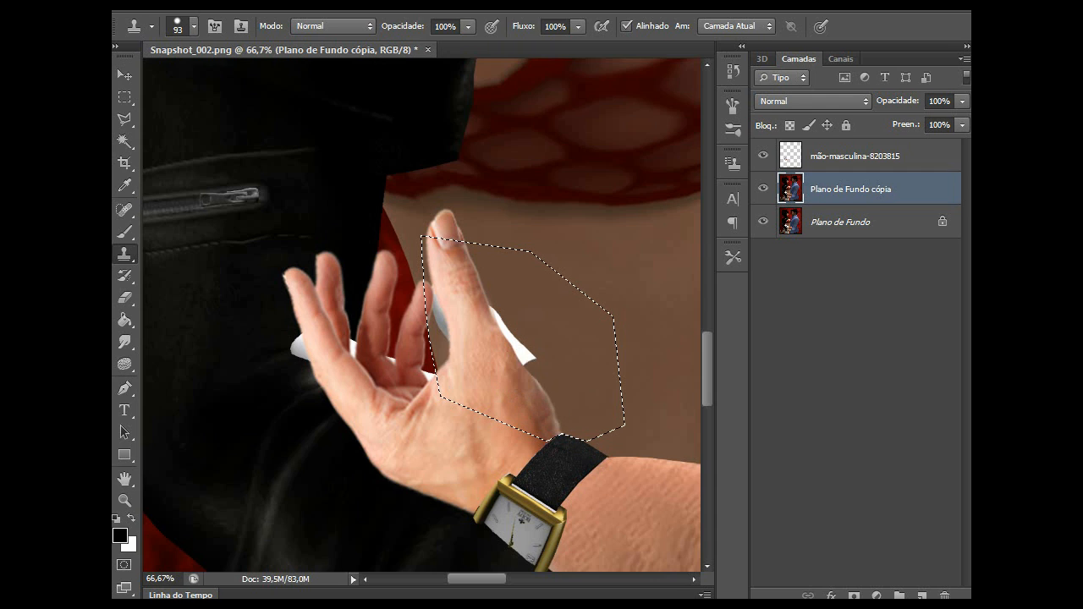
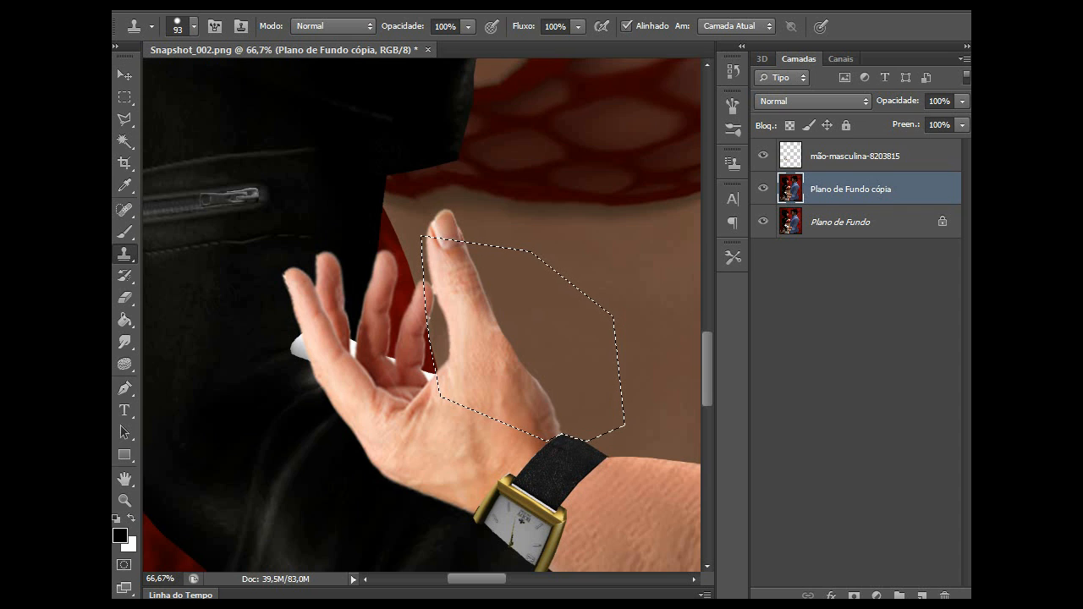
left_click(854, 155)
key("ctrl+d")
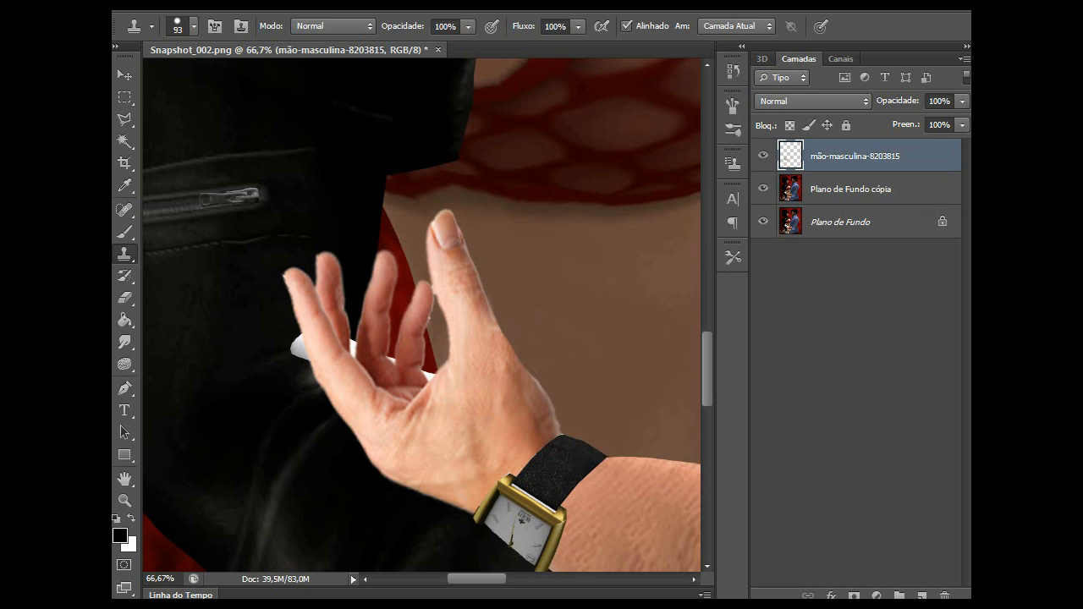
Step: Select the rough strip along the thumb's inner edge with the Polygonal Lasso, delete it from the mão-masculina-8203815 layer, and clear the selection
key("ctrl+plus")
key("ctrl+plus")
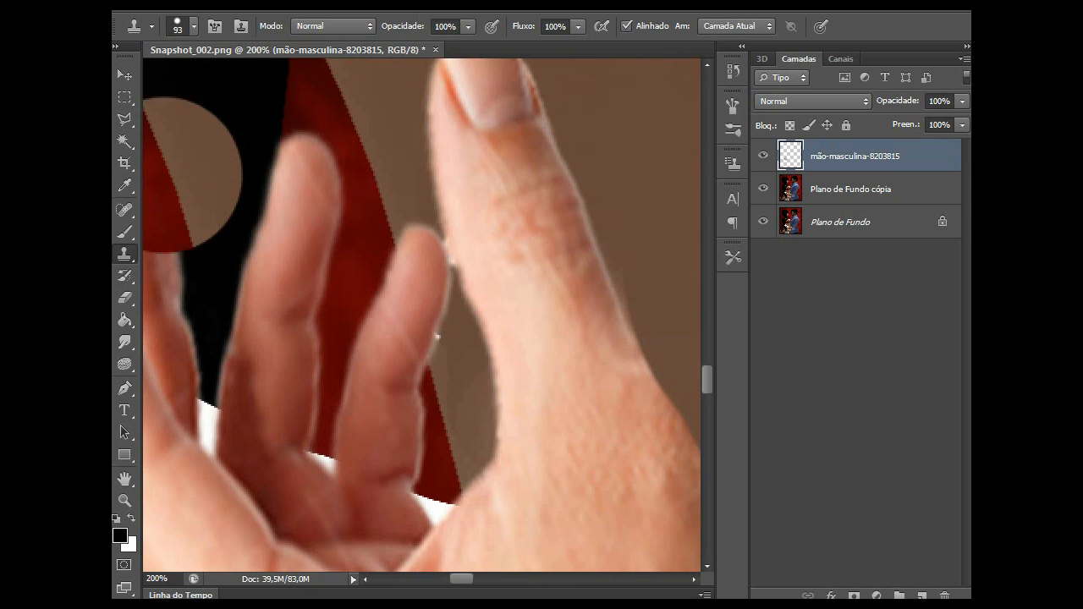
left_click(124, 118)
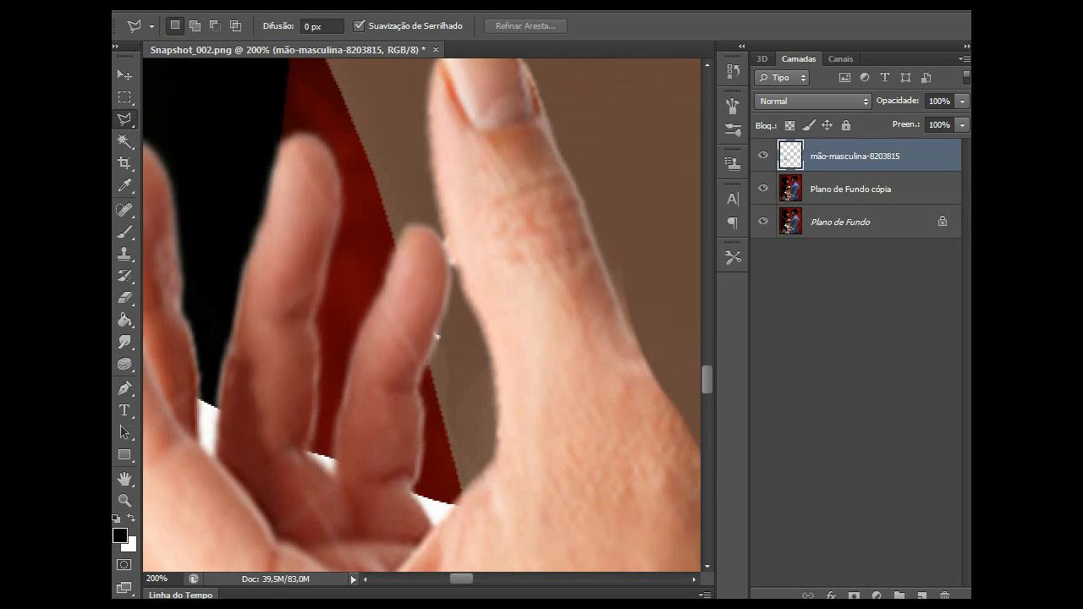
right_click(125, 119)
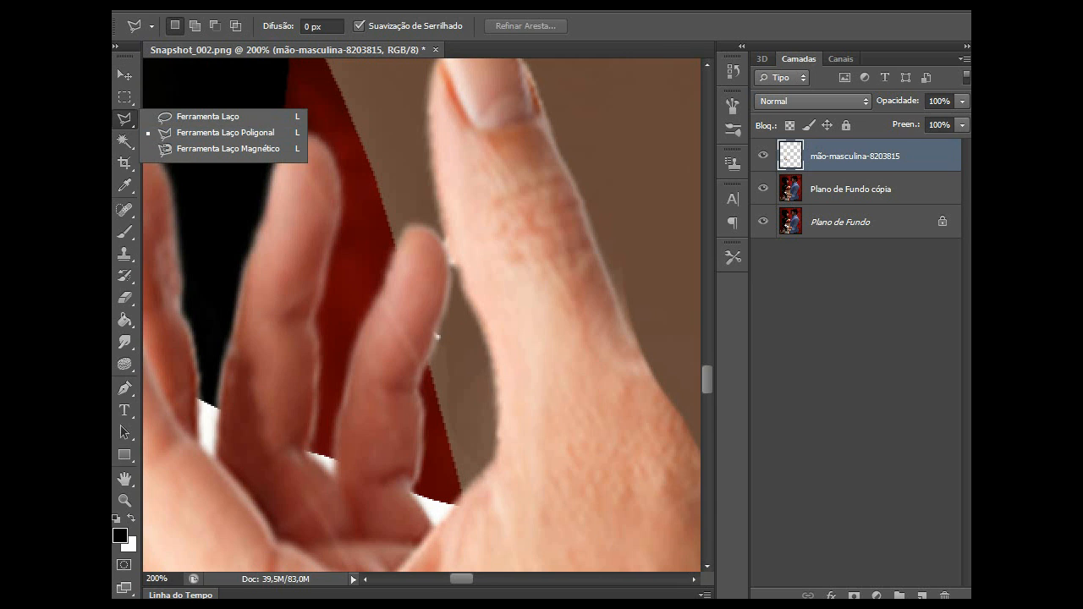
left_click(224, 132)
left_click(429, 194)
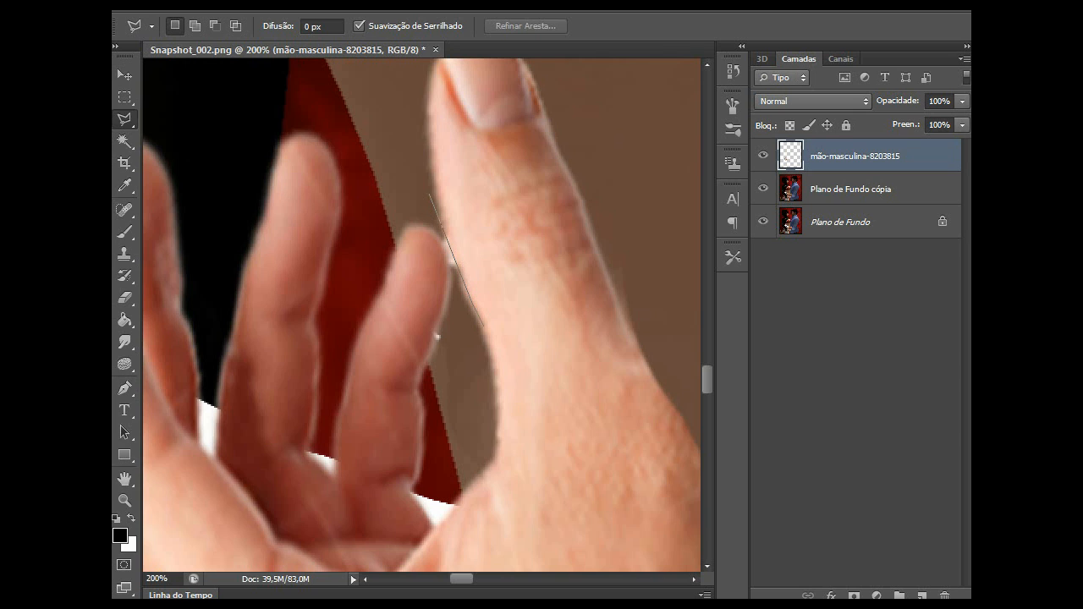
left_click(488, 341)
left_click(499, 447)
left_click(475, 423)
double_click(422, 194)
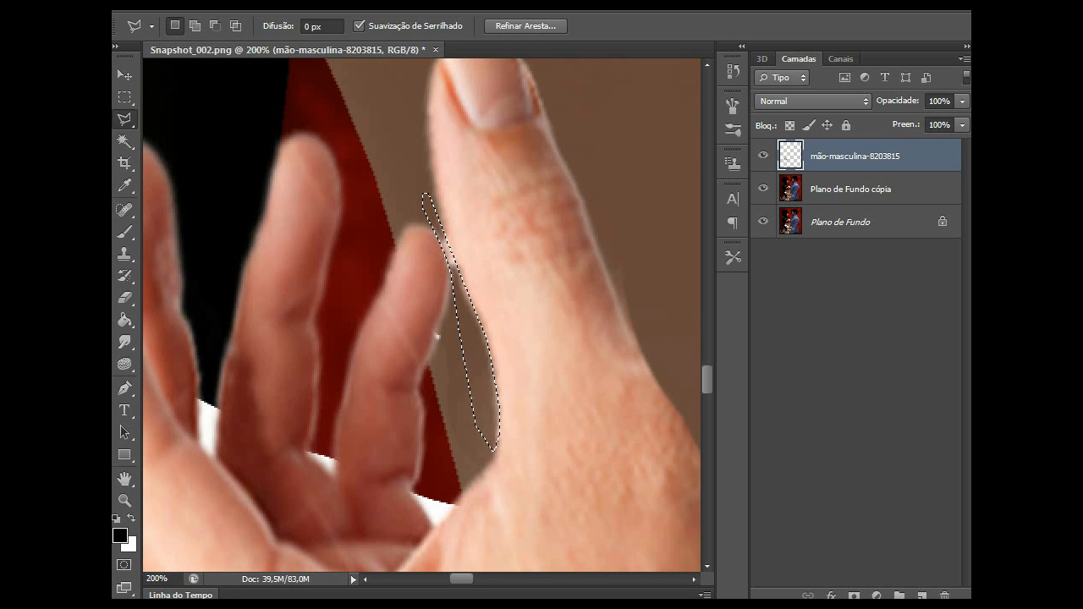
key("Delete")
key("ctrl+d")
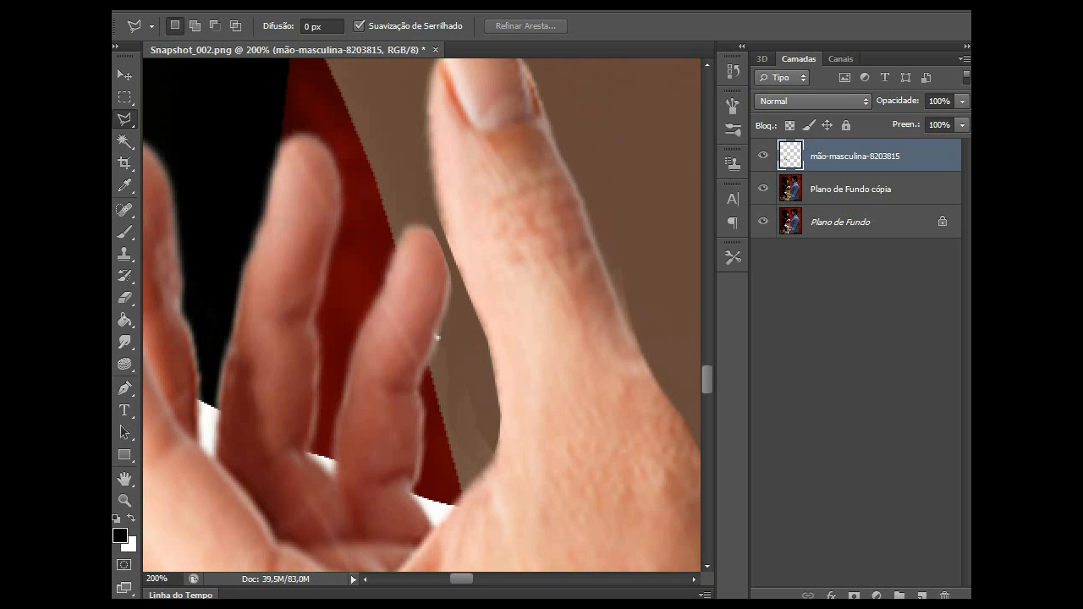
Step: On the Plano de Fundo cópia layer, outline the white hand remnants behind the four fingers and upper palm with the Polygonal Lasso
key("ctrl+minus")
key("ctrl+minus")
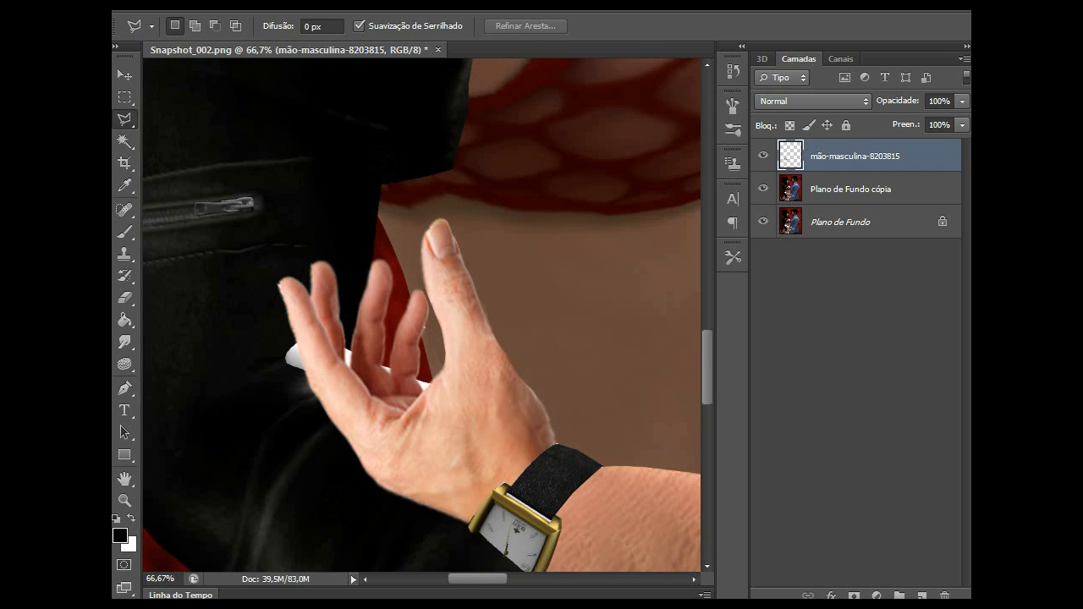
left_click(850, 188)
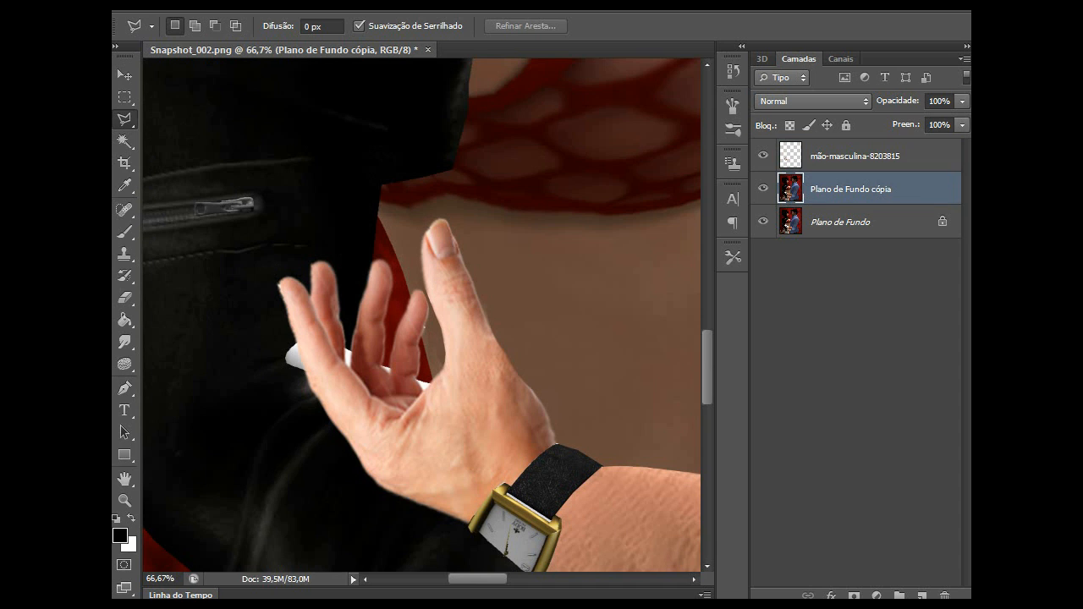
left_click(363, 309)
left_click(322, 303)
left_click(259, 320)
left_click(249, 366)
left_click(295, 403)
left_click(434, 404)
left_click(409, 316)
double_click(381, 302)
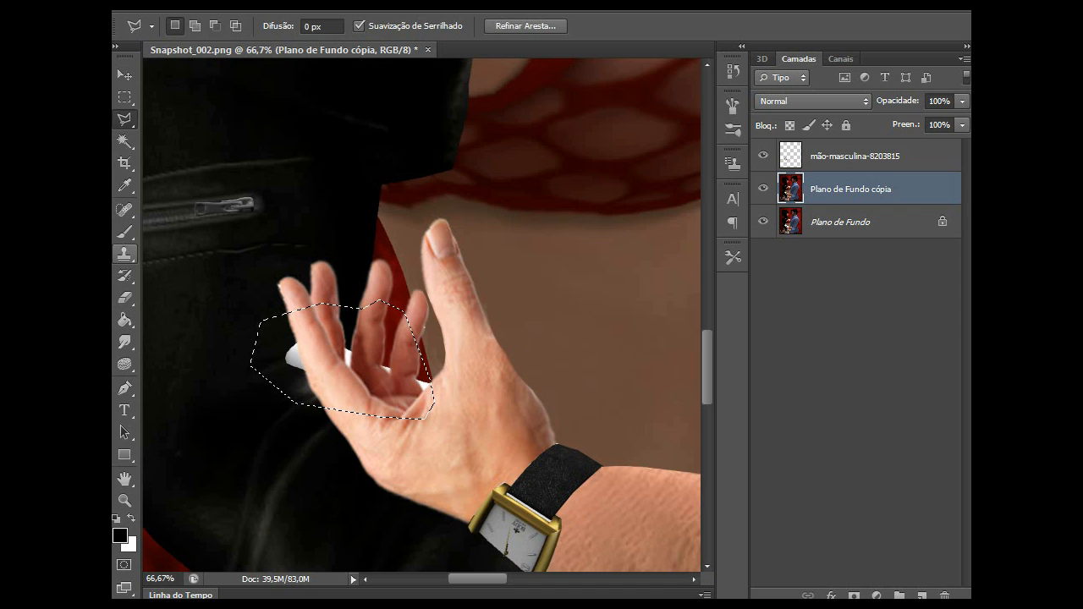
Step: Clone the surrounding dark sleeve and red background over the white remnants behind the fingers, and clear the selection
left_click(124, 254)
left_click(212, 251)
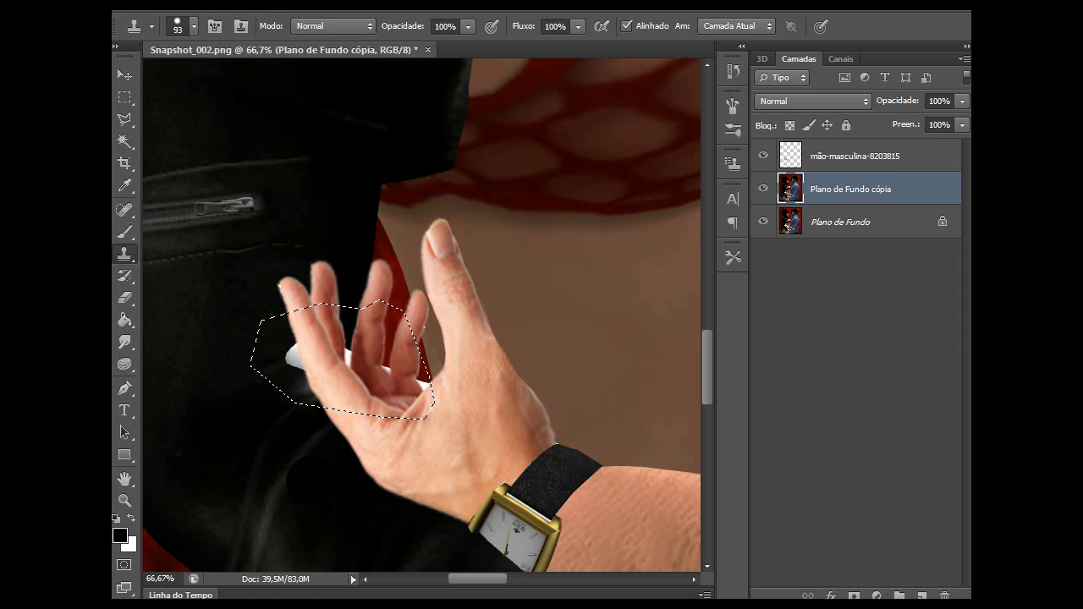
left_click(266, 359, "alt")
left_click(296, 358)
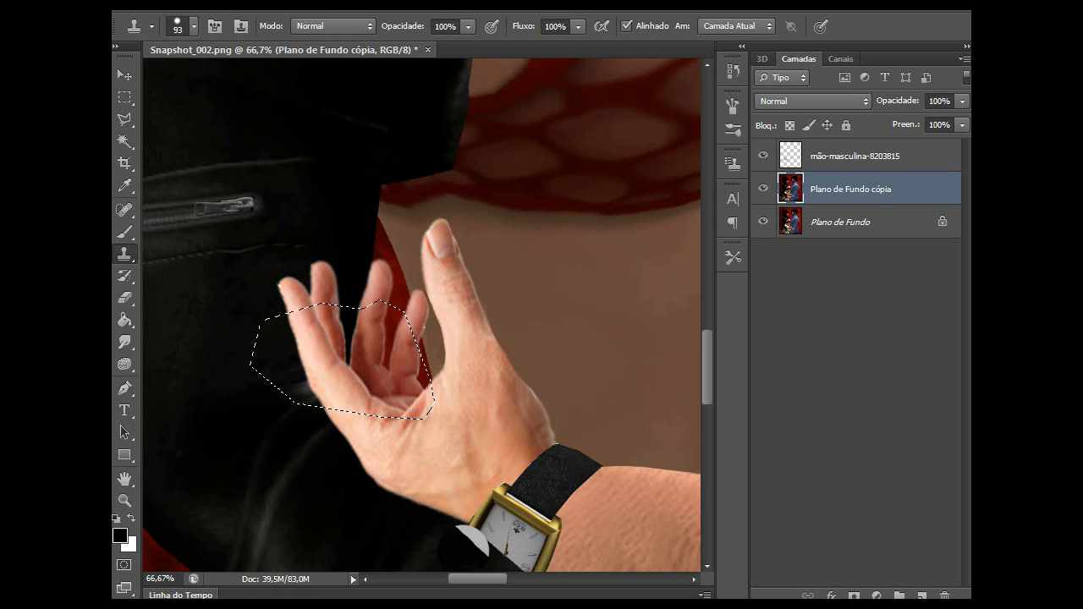
key("ctrl+minus")
key("ctrl+minus")
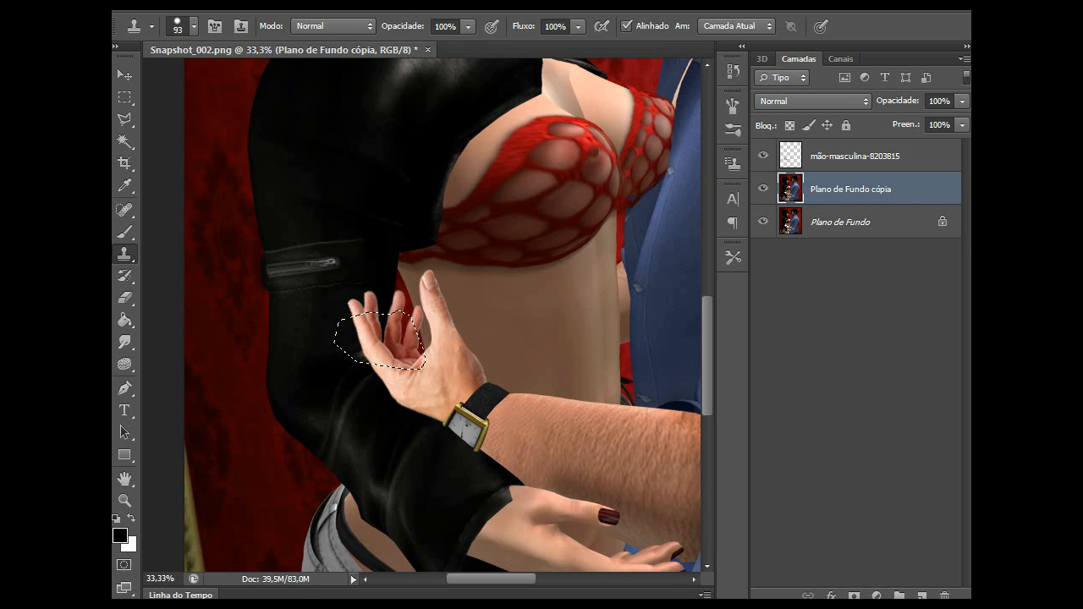
key("ctrl+d")
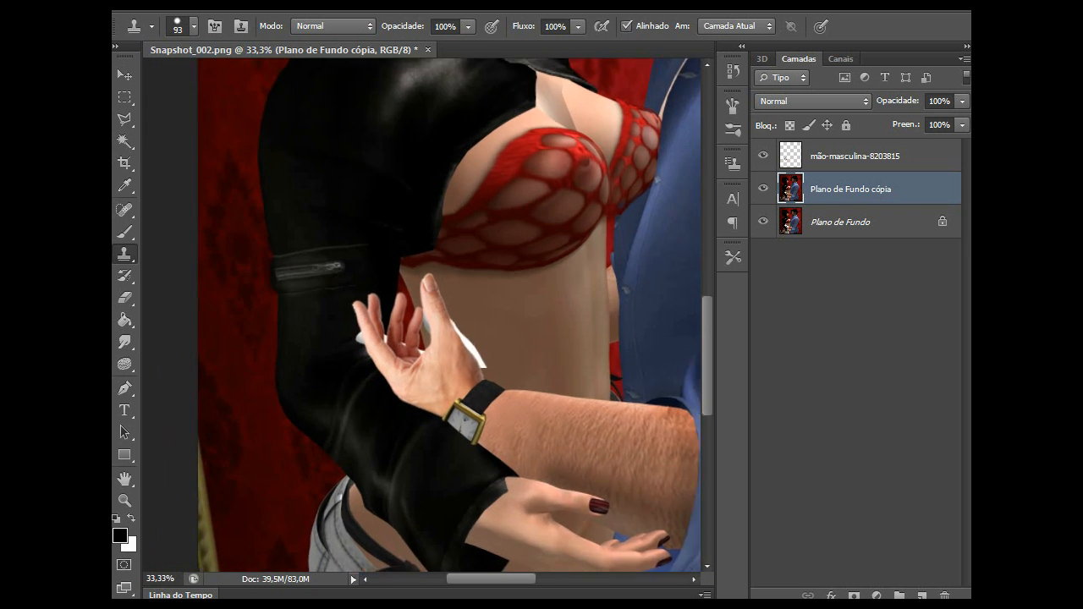
Step: Merge the mão-masculina-8203815 and Plano de Fundo cópia layers into one
key("ctrl+minus")
key("ctrl+minus")
scroll(500, 315, "up", 5)
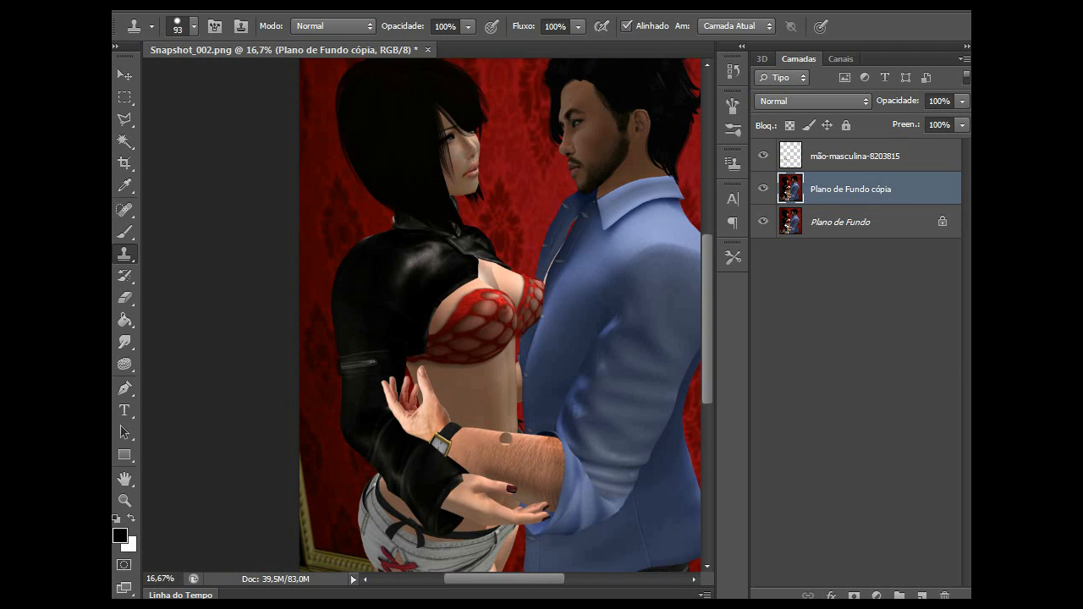
scroll(500, 314, "down", 6)
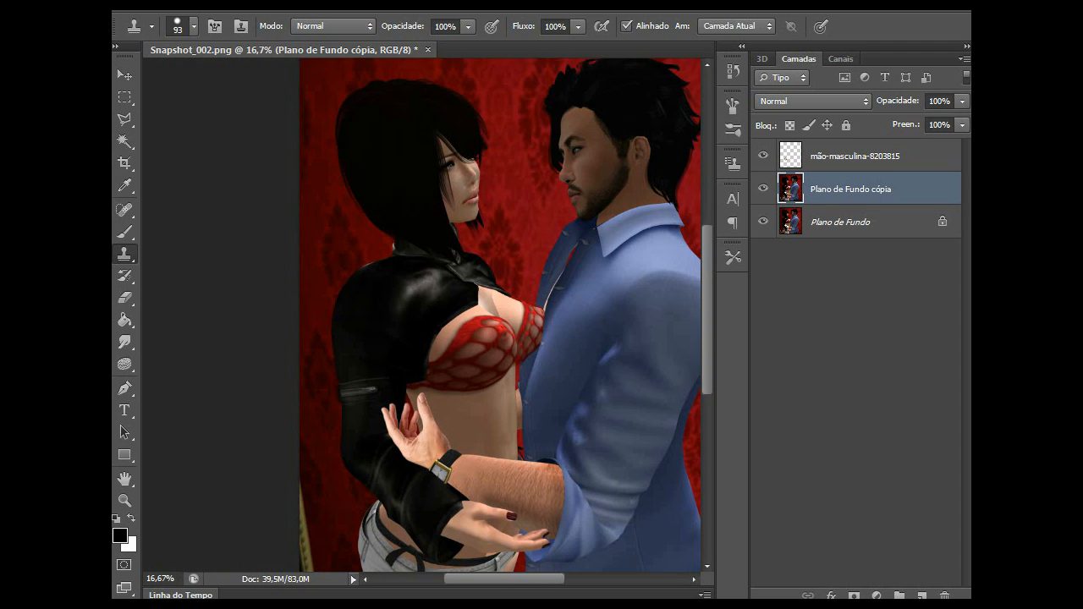
scroll(500, 314, "up", 5)
left_click(855, 156, "ctrl")
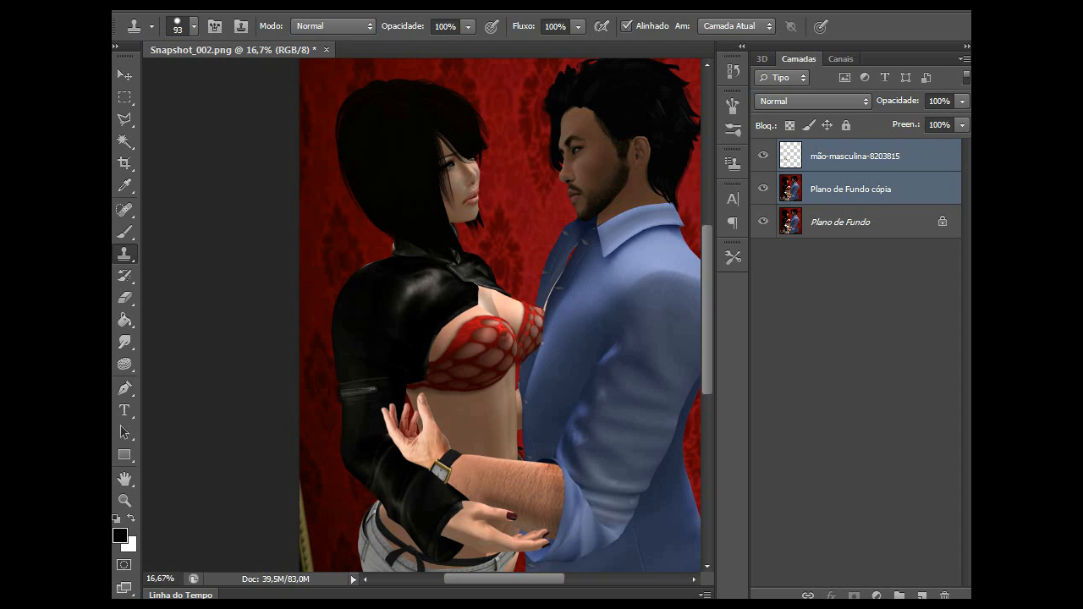
right_click(868, 188)
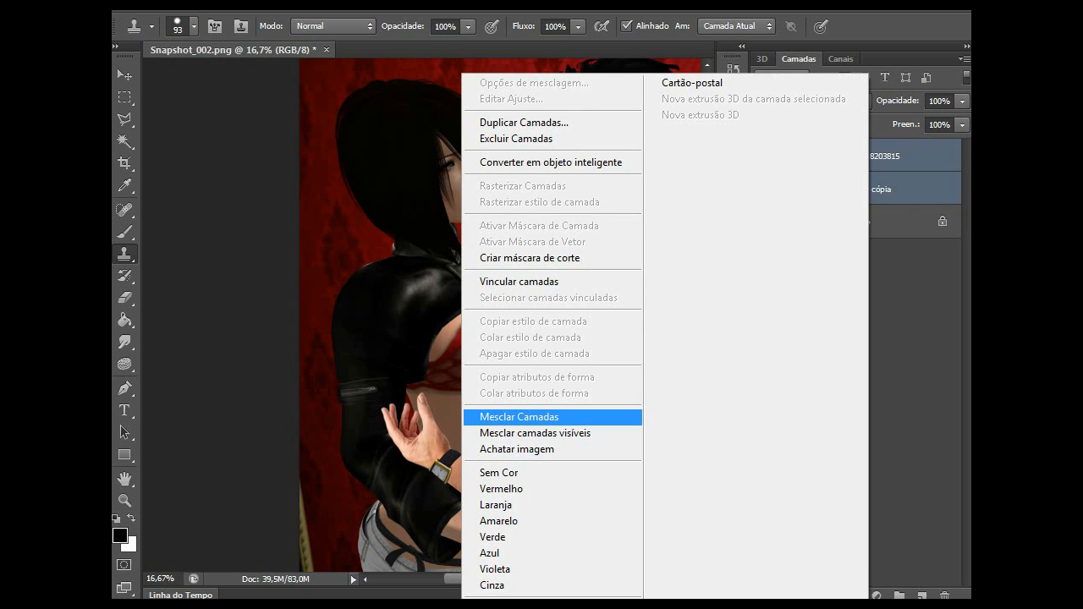
left_click(519, 416)
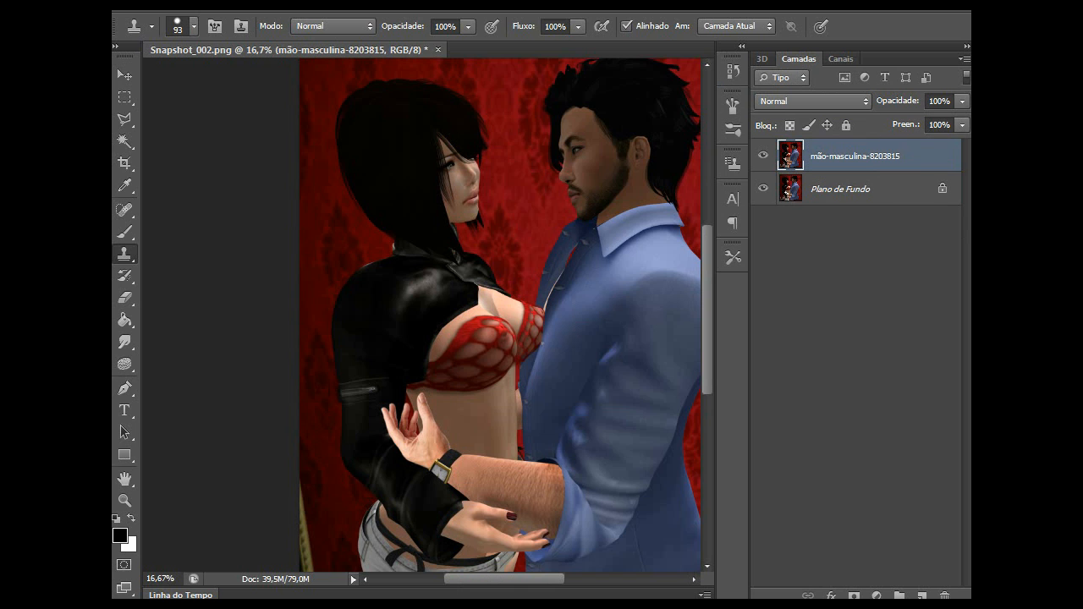
Step: Select the narrow red gap in the man's shirt opening below the collar with the Polygonal Lasso
key("ctrl+minus")
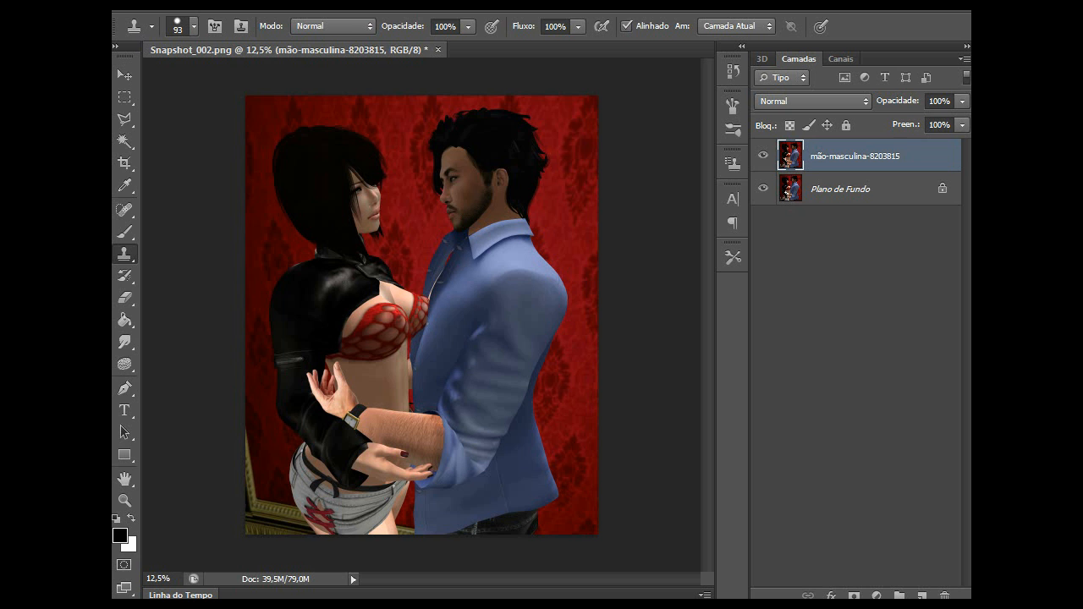
key("ctrl+plus")
key("ctrl+plus")
key("ctrl+plus")
key("ctrl+plus")
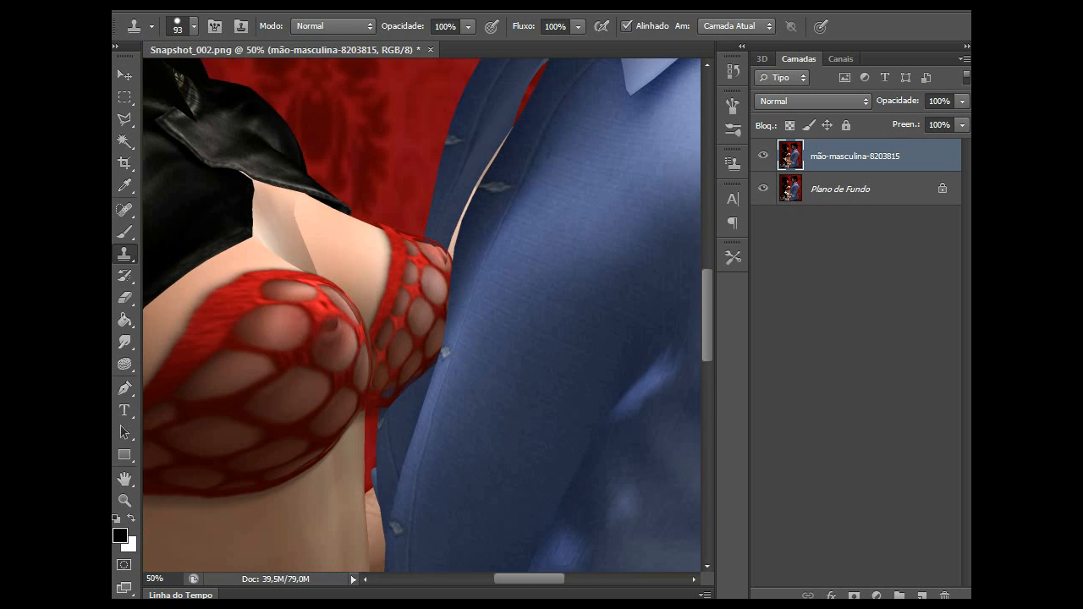
scroll(422, 315, "up", 10)
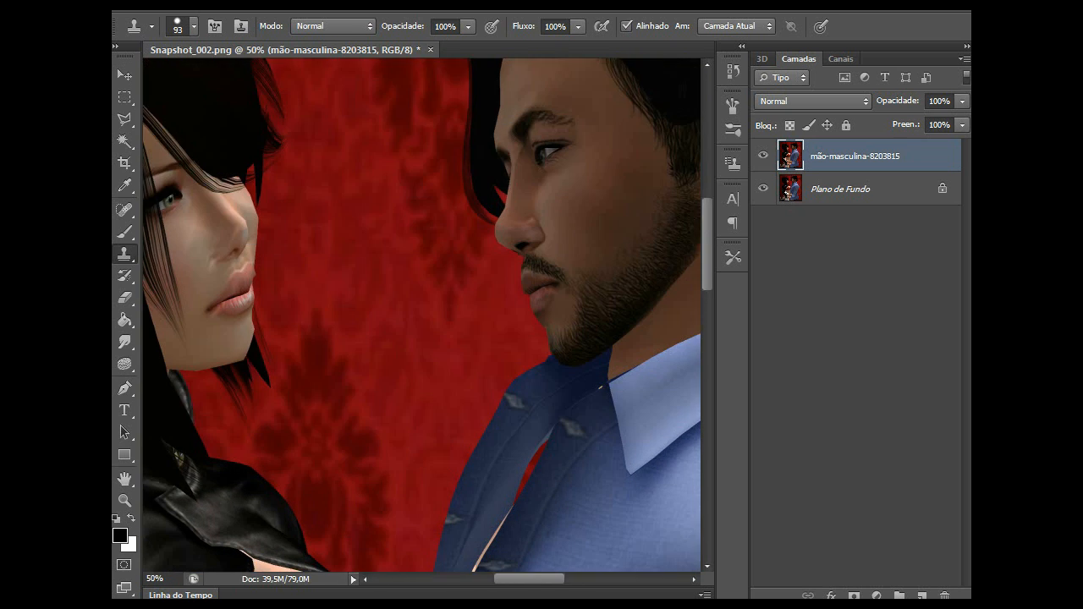
scroll(421, 315, "up", 3)
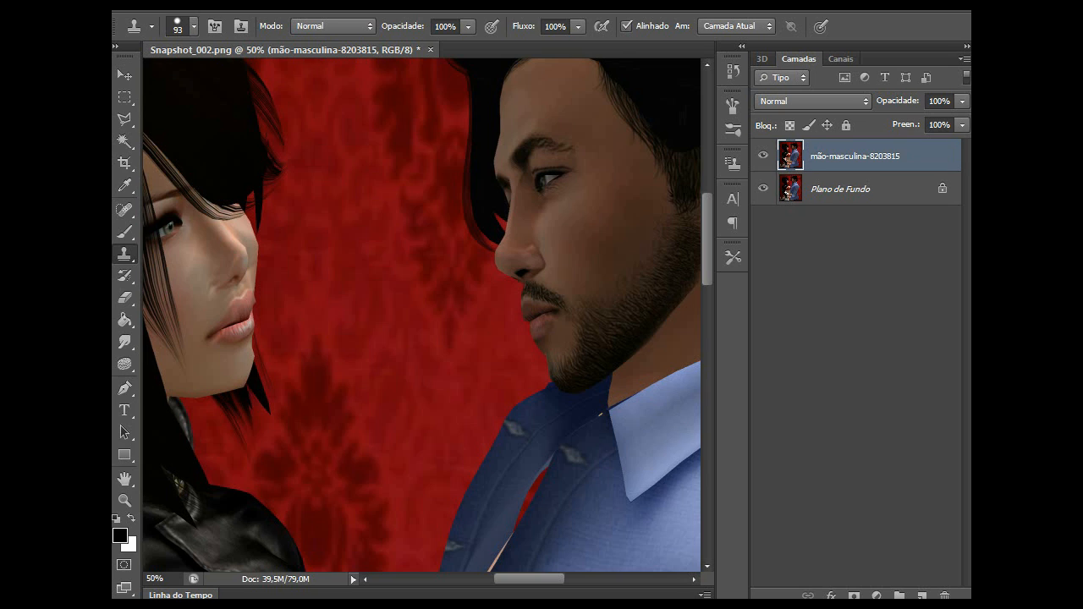
left_click(124, 119)
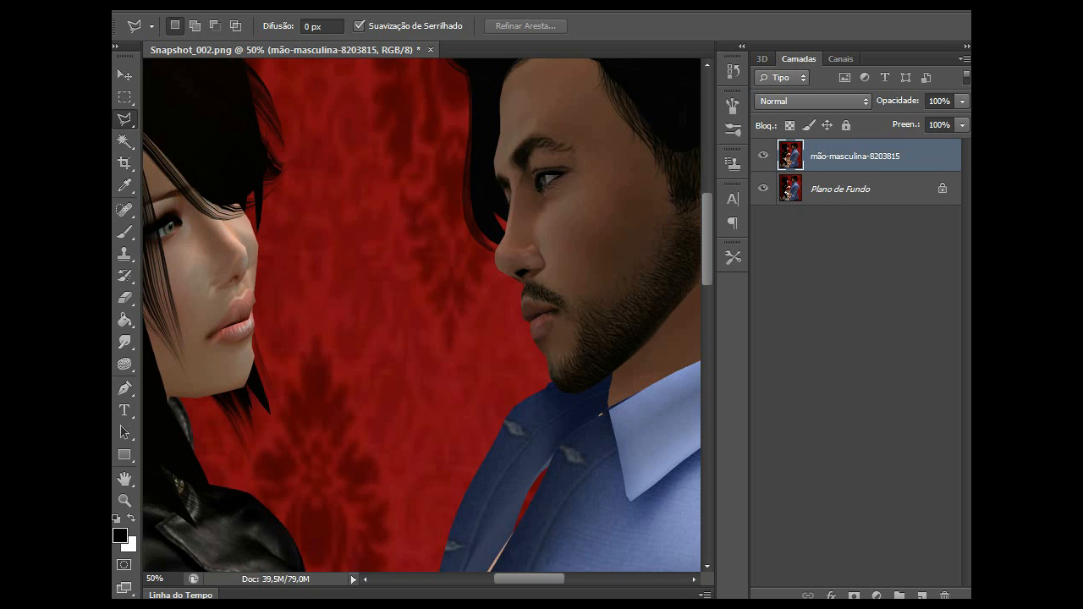
left_click(549, 457)
left_click(518, 500)
left_click(550, 458)
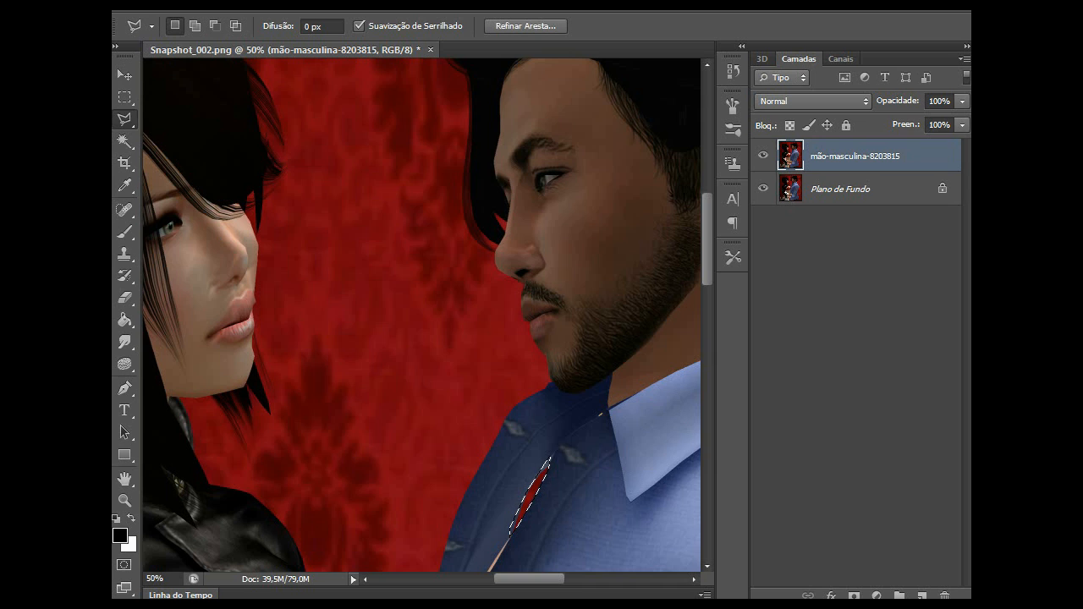
Step: Smudge the blue shirt fabric over the selected red gap at 60% strength and clear the selection
left_click(124, 342)
left_click(210, 371)
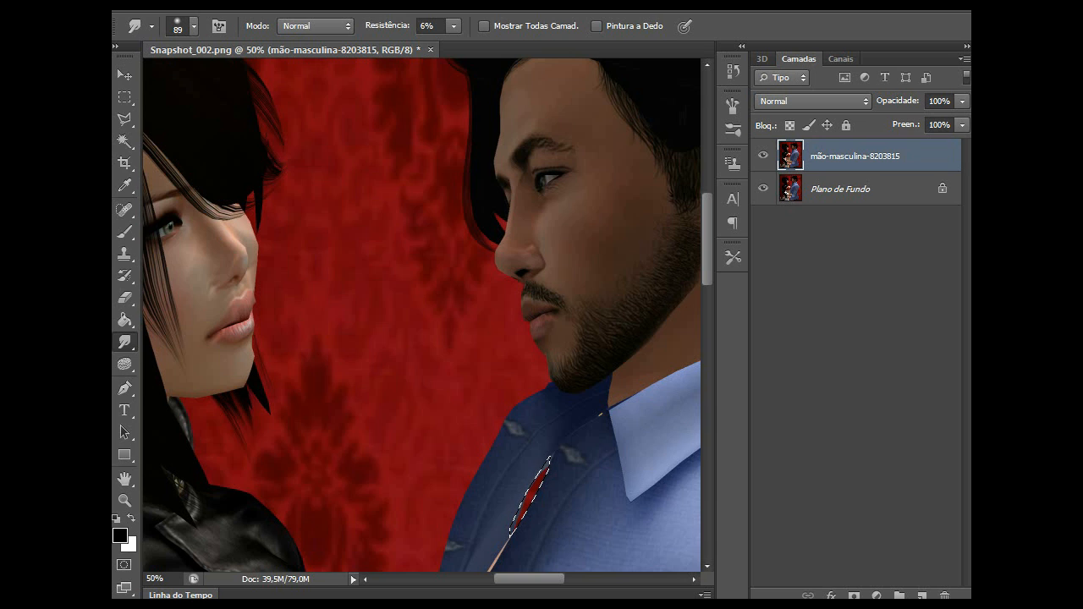
right_click(124, 342)
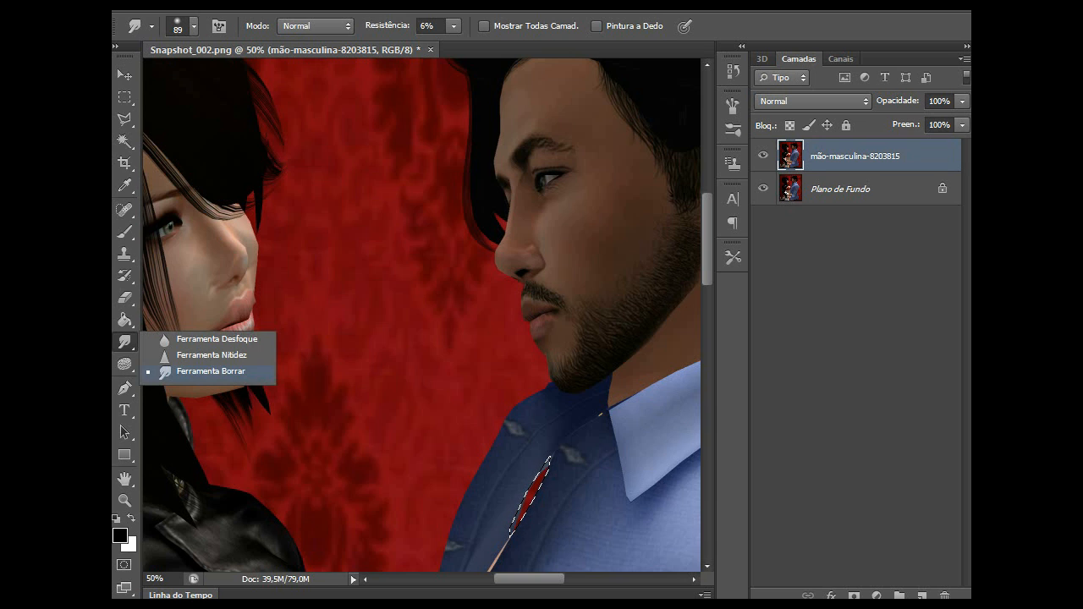
left_click(210, 372)
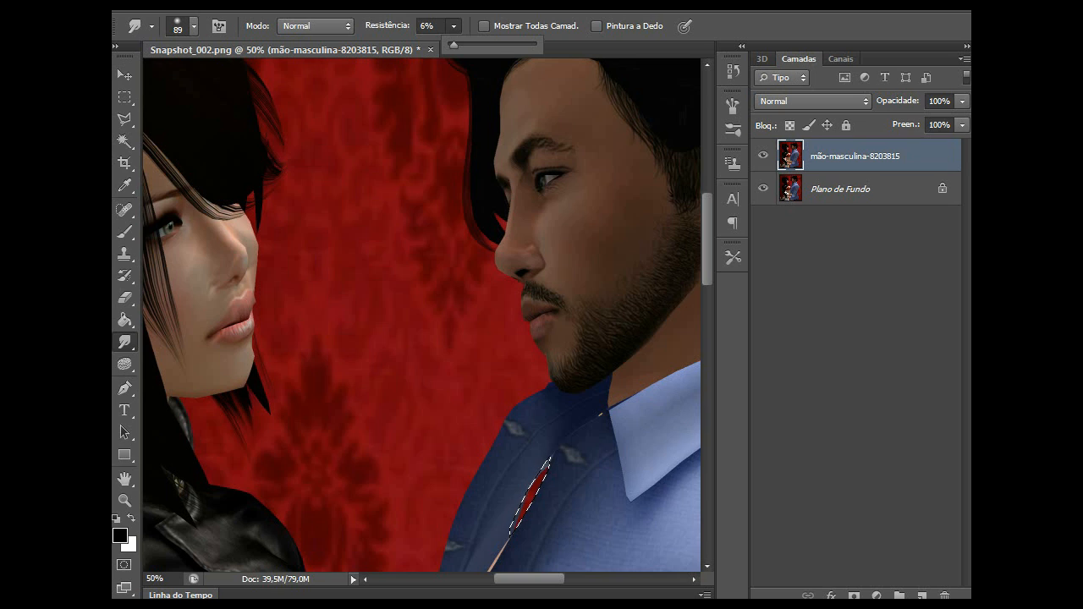
left_click_drag(453, 44, 500, 44)
left_click(514, 526)
left_click_drag(514, 527, 548, 466)
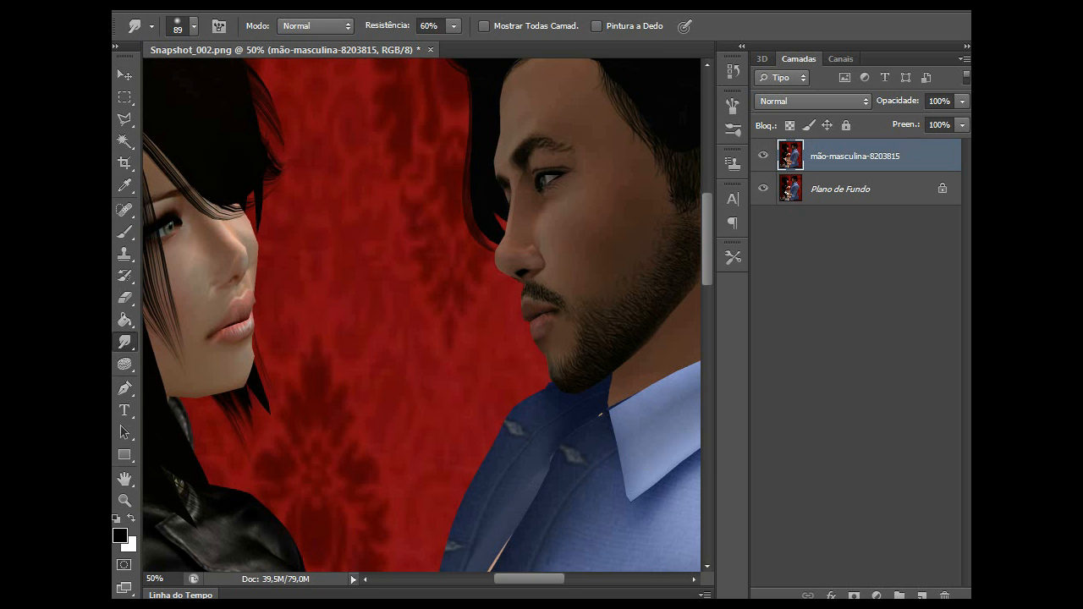
Step: Smooth the angular edge of the woman's chin and jaw with a 41 px Smudge brush at 60% strength
key("ctrl+minus")
key("ctrl+minus")
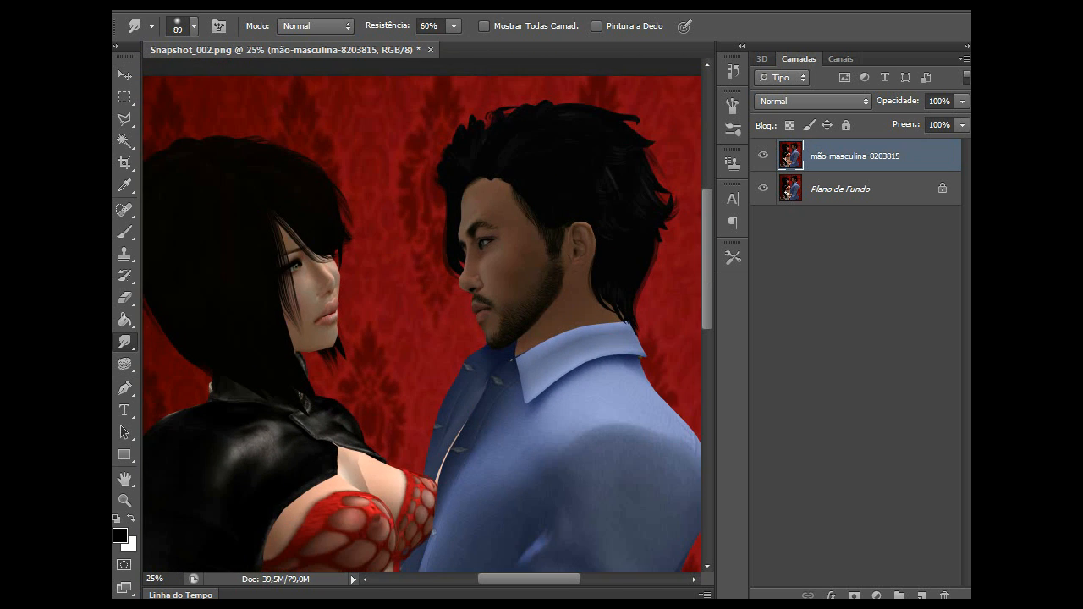
left_click_drag(529, 578, 503, 579)
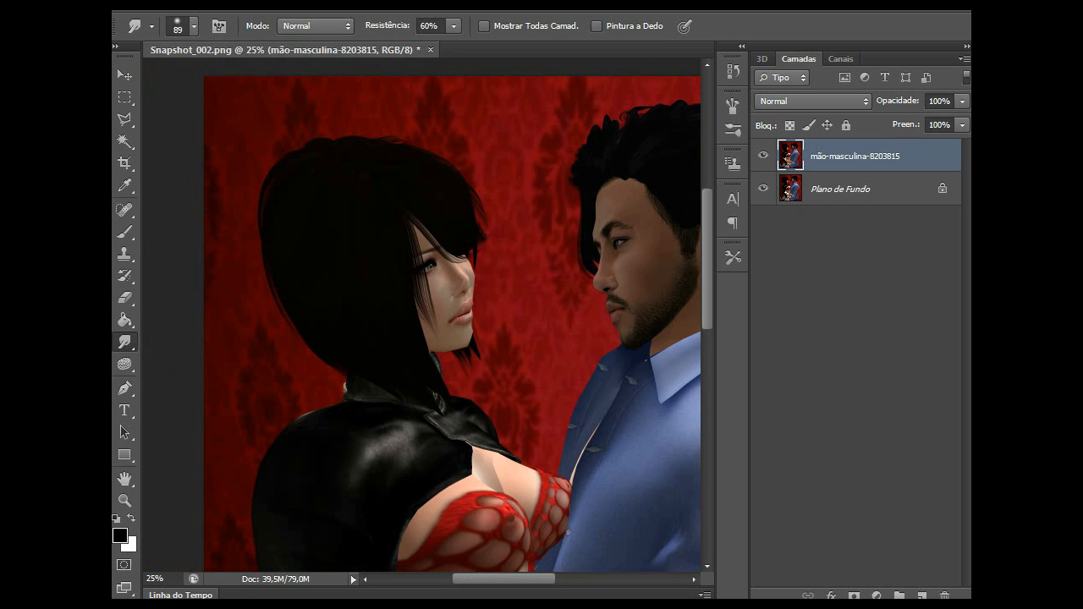
key("ctrl+plus")
key("ctrl+plus")
key("ctrl+plus")
key("ctrl+plus")
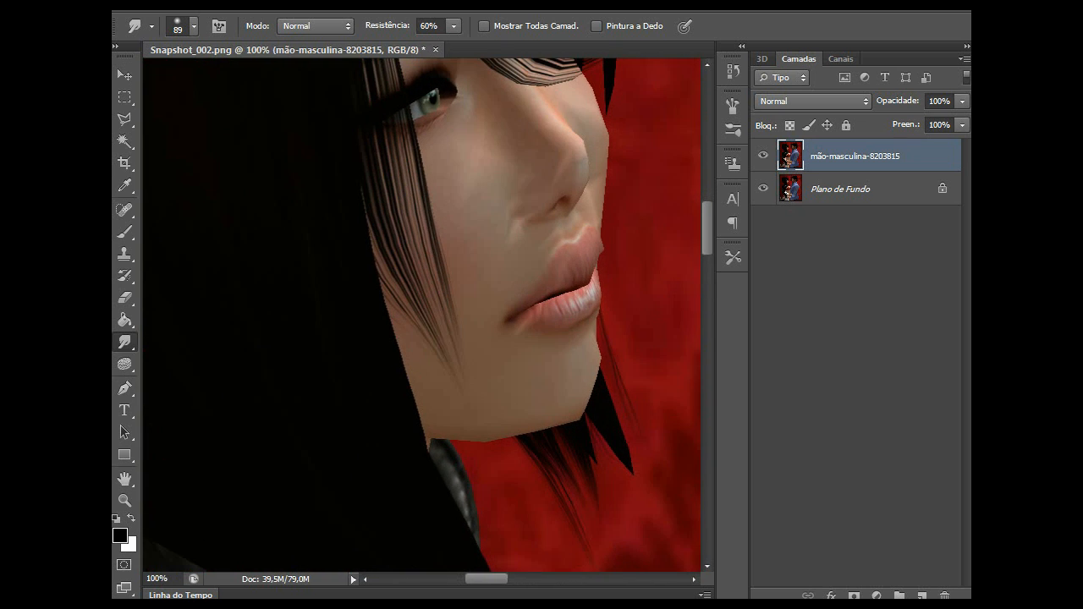
right_click(124, 342)
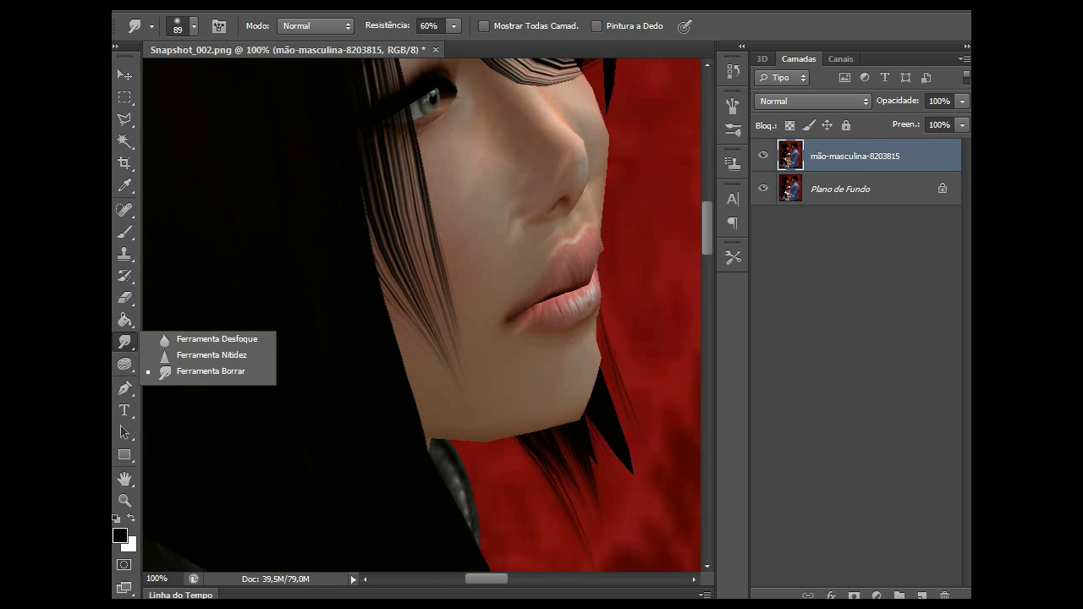
left_click(211, 371)
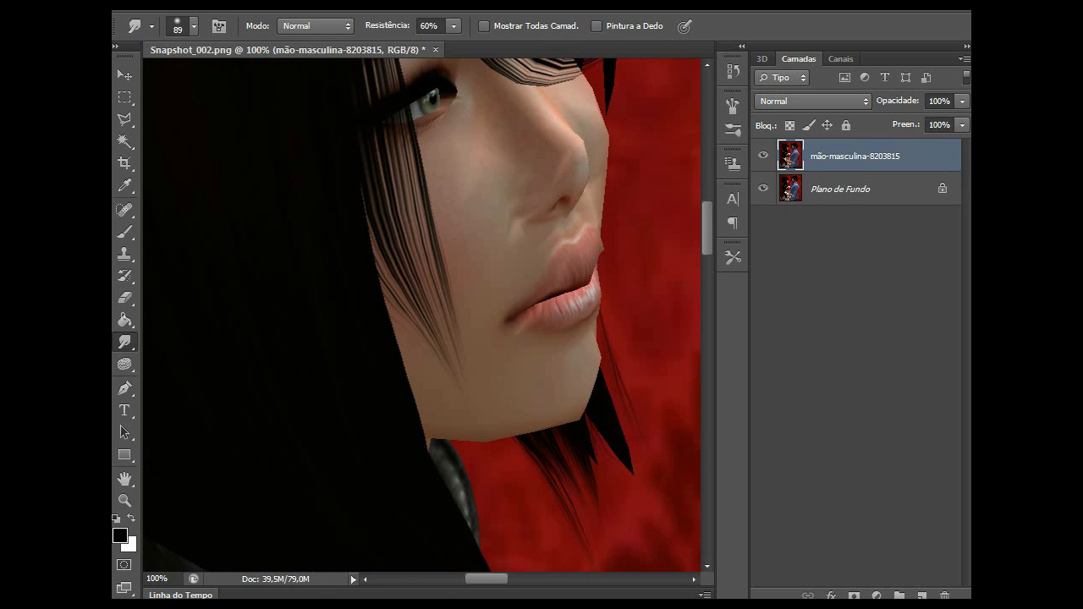
left_click(194, 26)
left_click(167, 79)
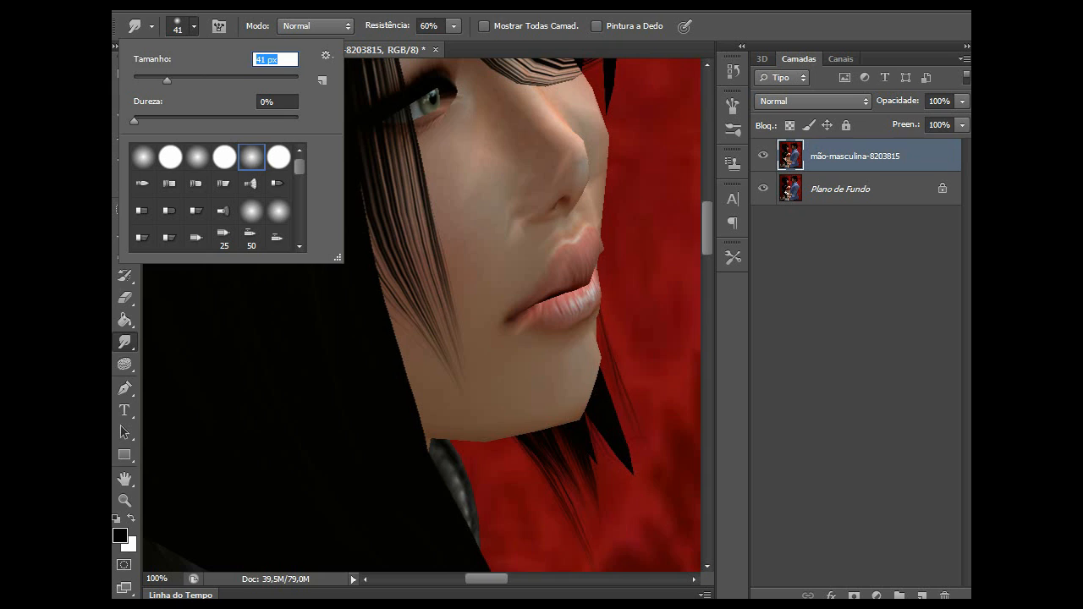
key("Return")
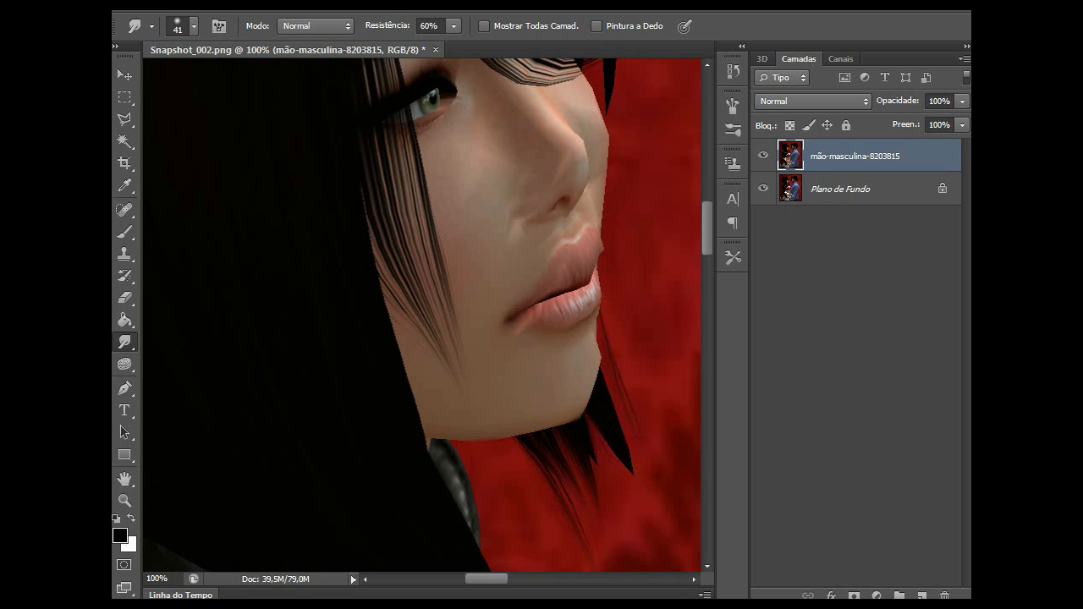
Step: Soften the edges of the woman's face with an 85 px Blur brush at 37% strength
right_click(124, 342)
left_click(211, 338)
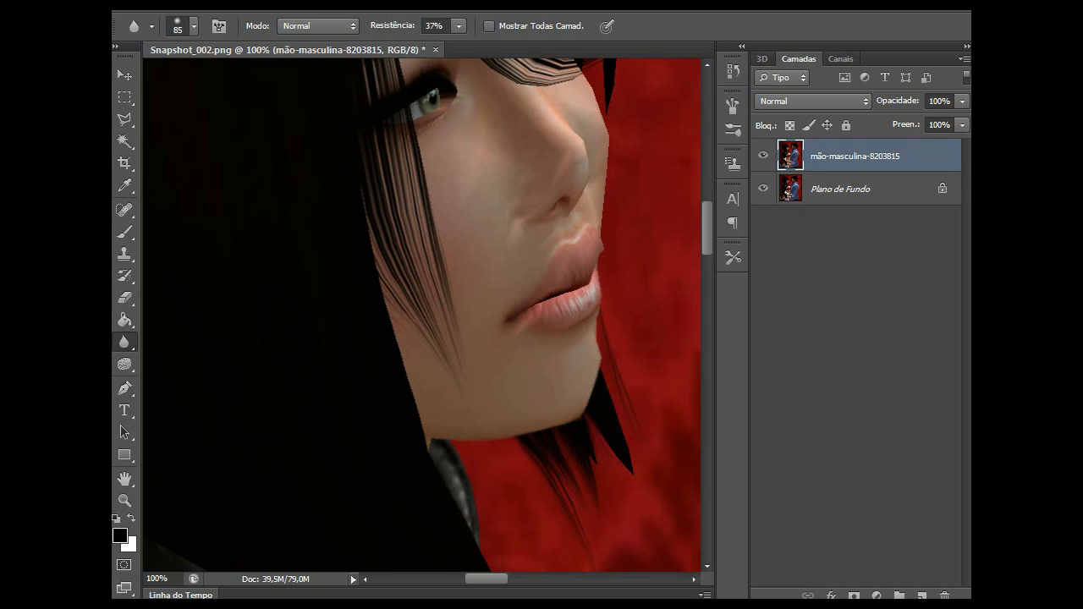
scroll(422, 314, "up", 3)
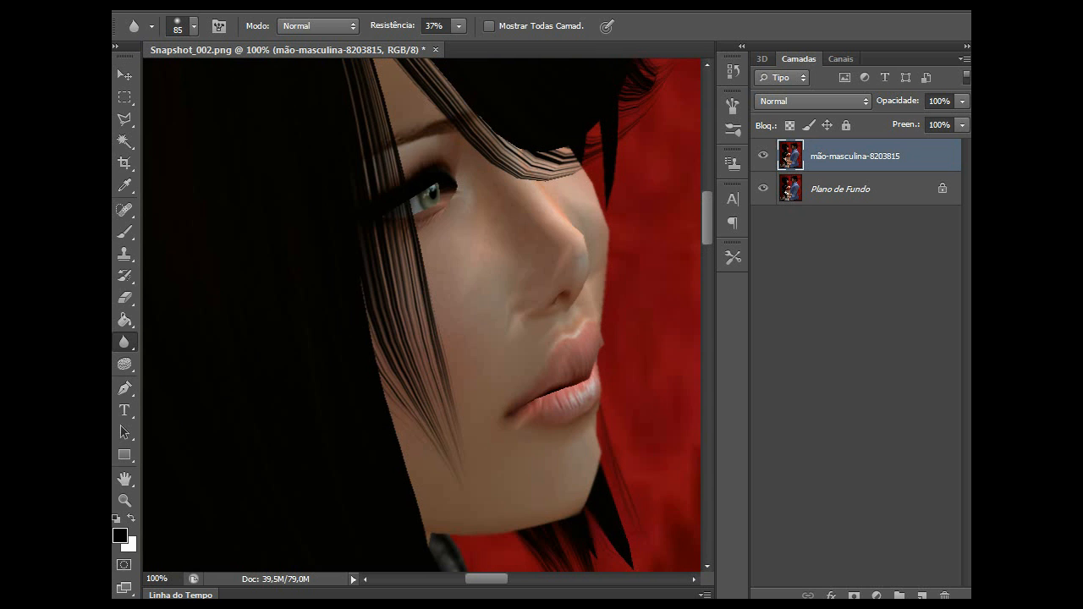
key("ctrl+minus")
key("ctrl+minus")
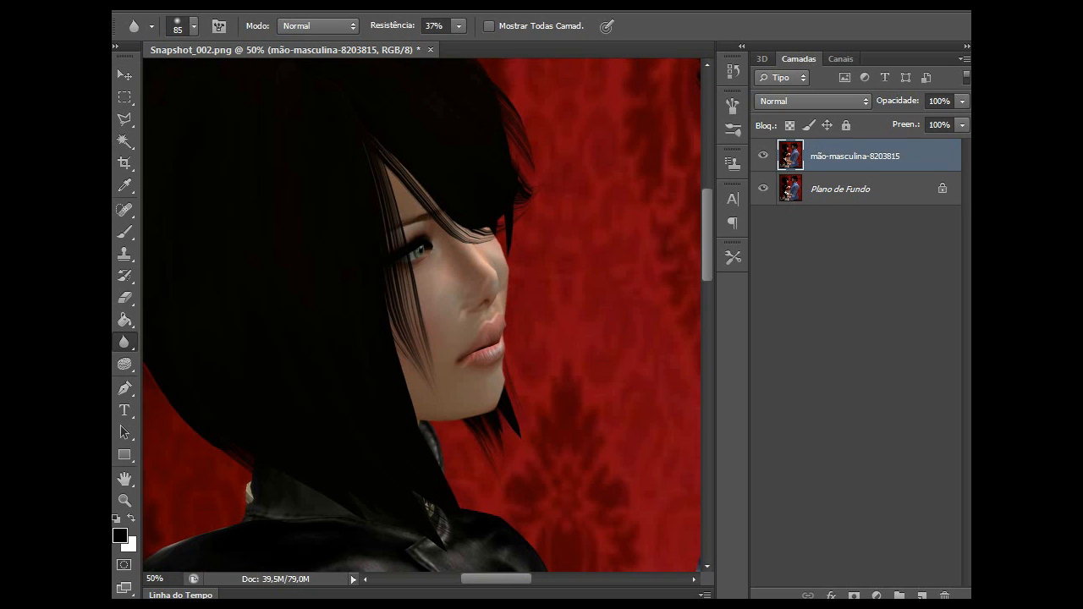
key("ctrl+minus")
key("ctrl+minus")
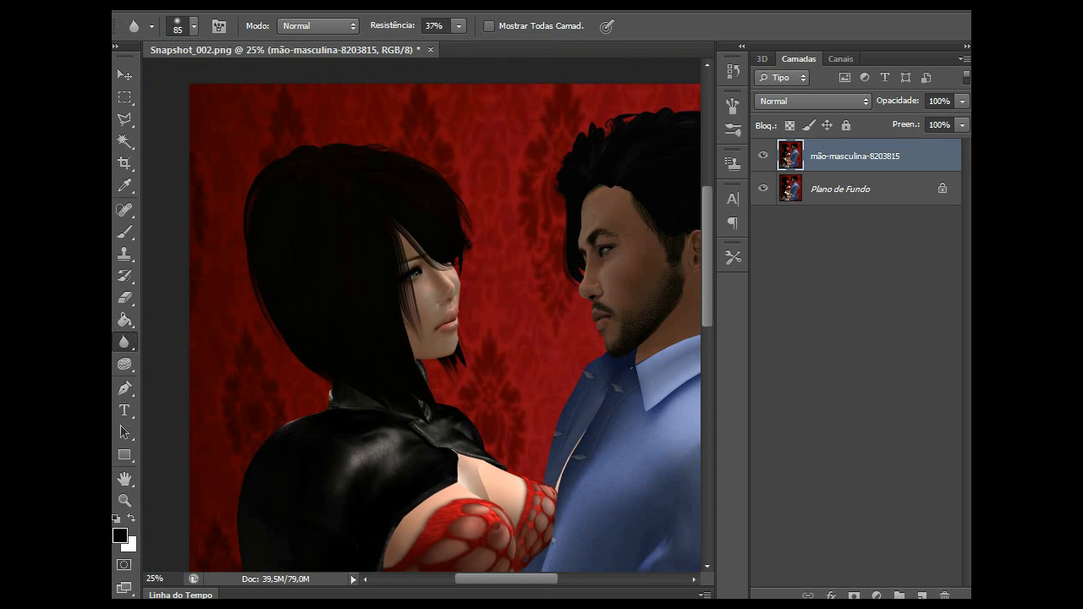
Step: Enlarge the Blur brush to 288 px and soften the two figures at 37% strength
left_click(193, 26)
left_click(264, 79)
key("Return")
left_click_drag(506, 579, 569, 578)
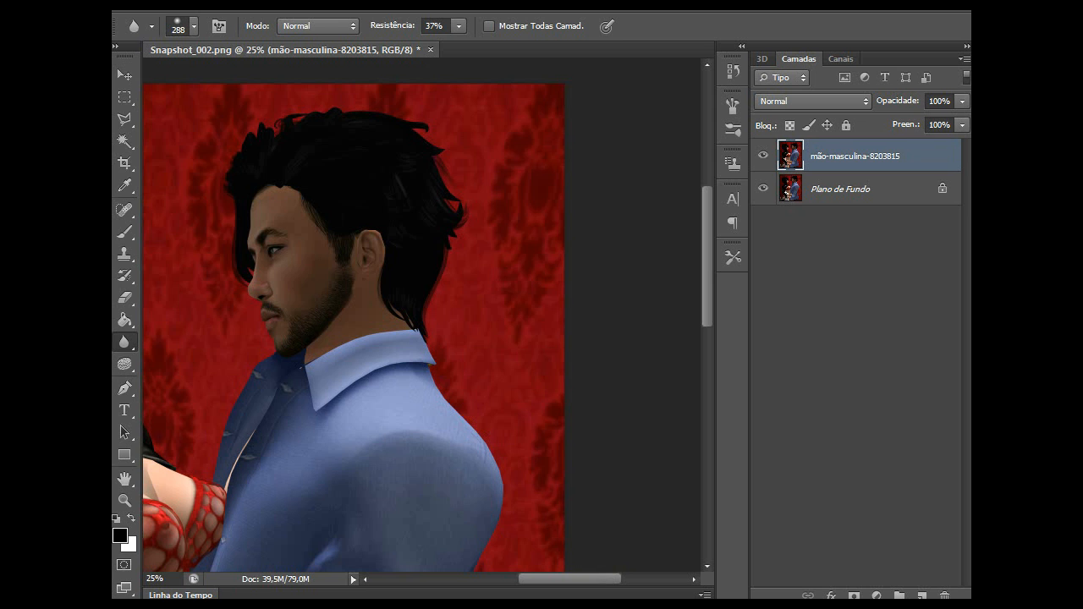
key("ctrl+minus")
key("ctrl+minus")
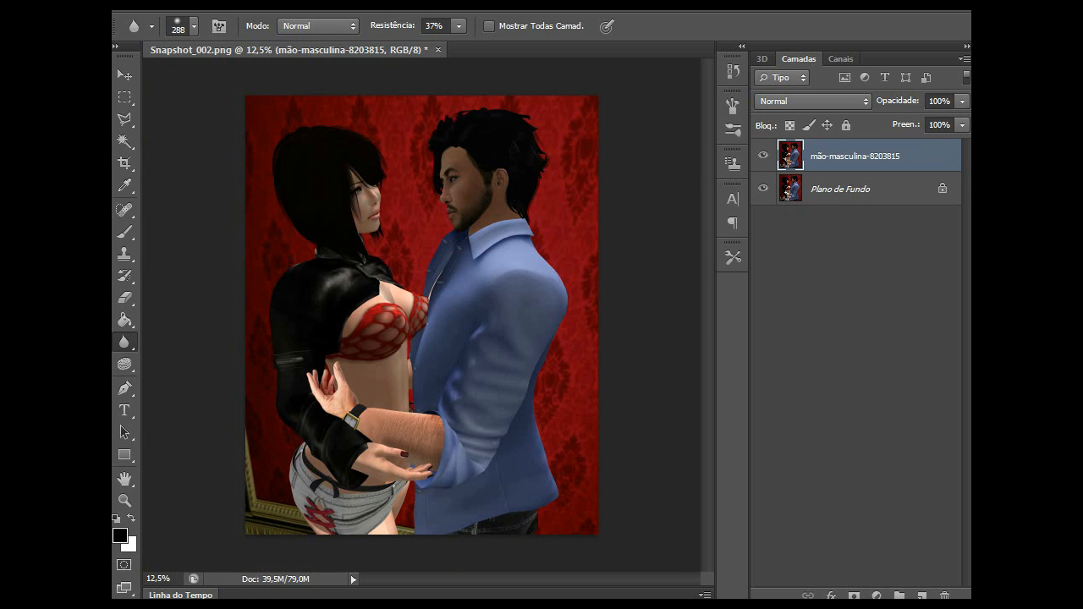
Step: Apply Auto Color to the mão-masculina-8203815 layer and compare it with the original by toggling the layer's visibility
left_click(250, 6)
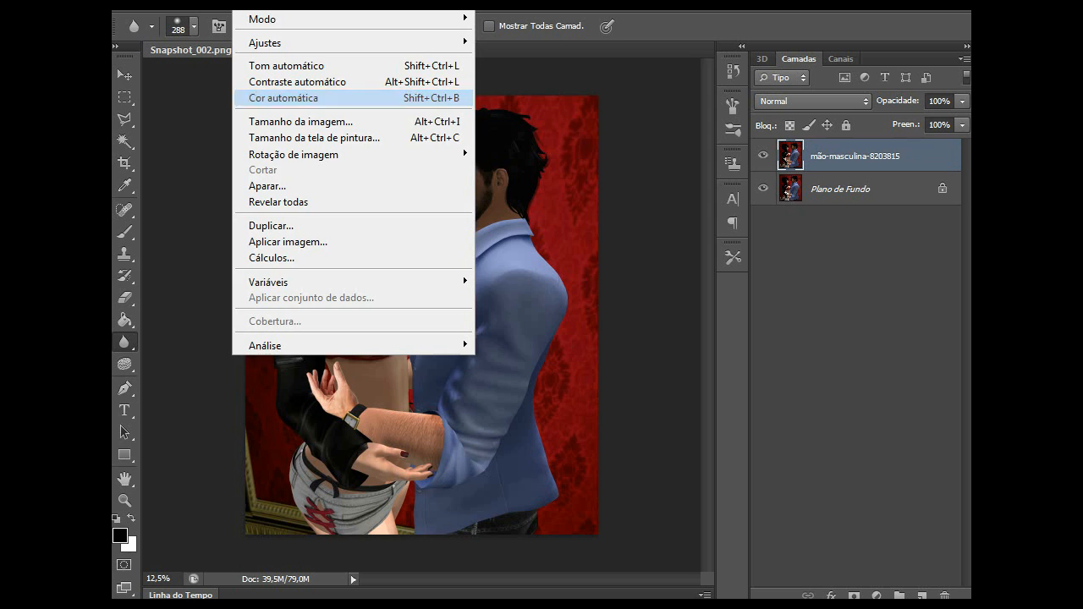
left_click(284, 98)
left_click(763, 155)
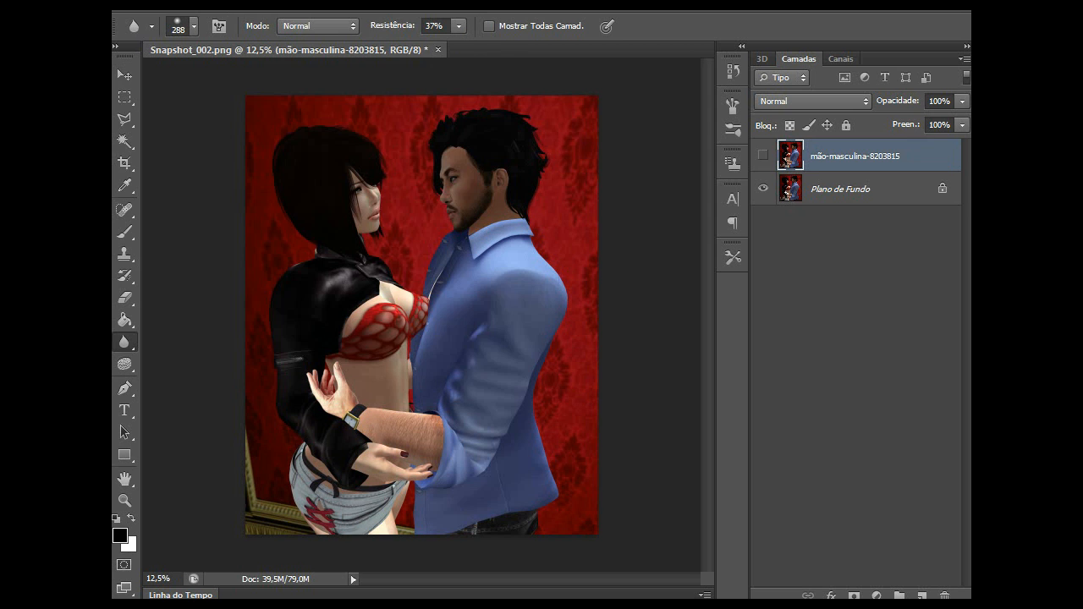
left_click(763, 155)
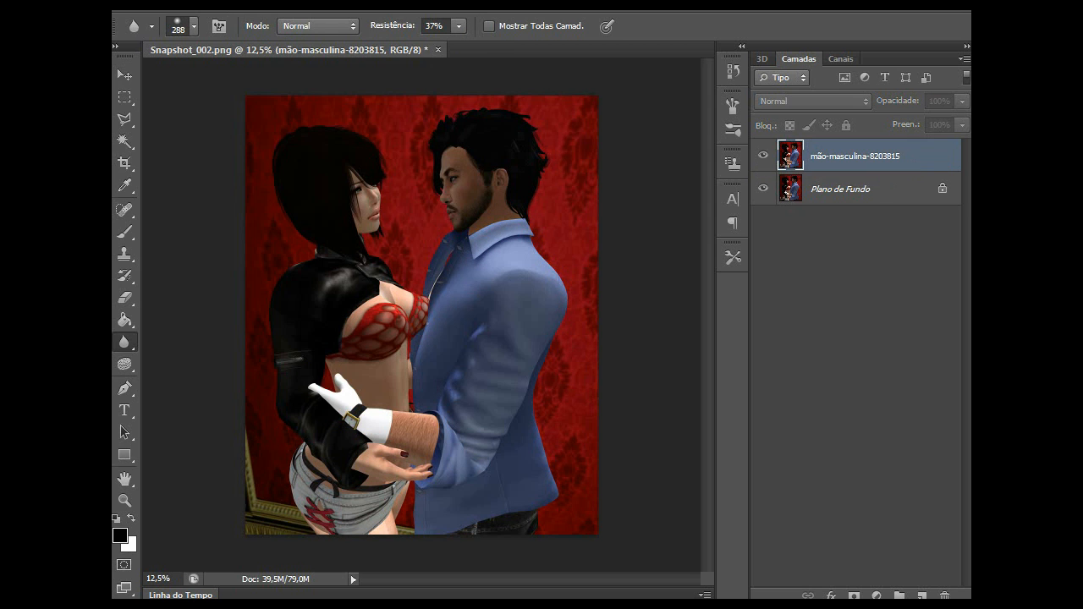
left_click(763, 155)
left_click(763, 155)
left_click(763, 155)
left_click(764, 155)
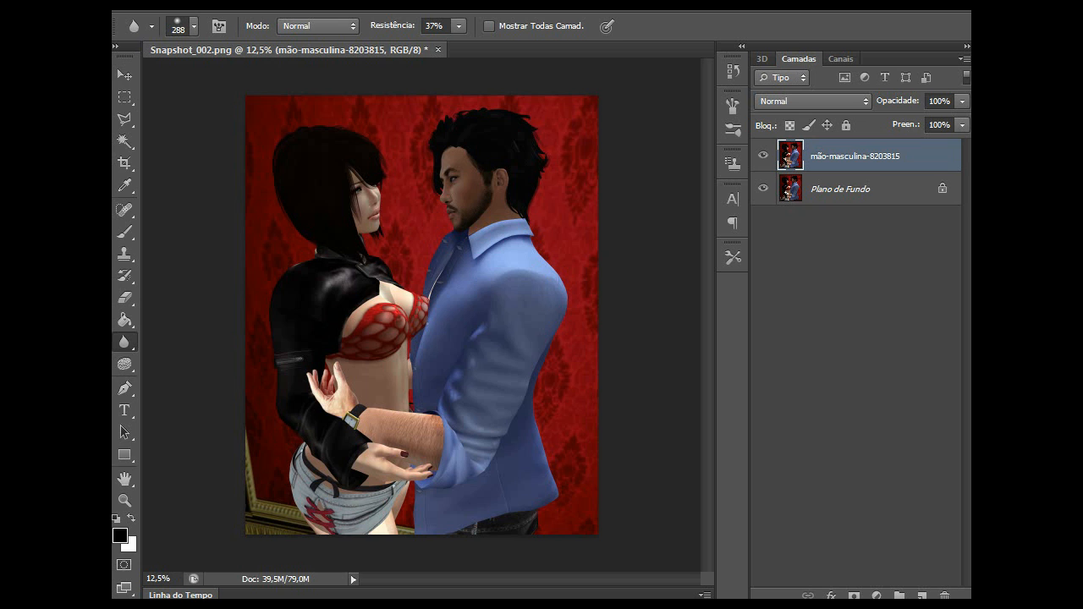
Step: Apply Auto Tone to the mão-masculina-8203815 layer and check it against the original background
left_click(251, 5)
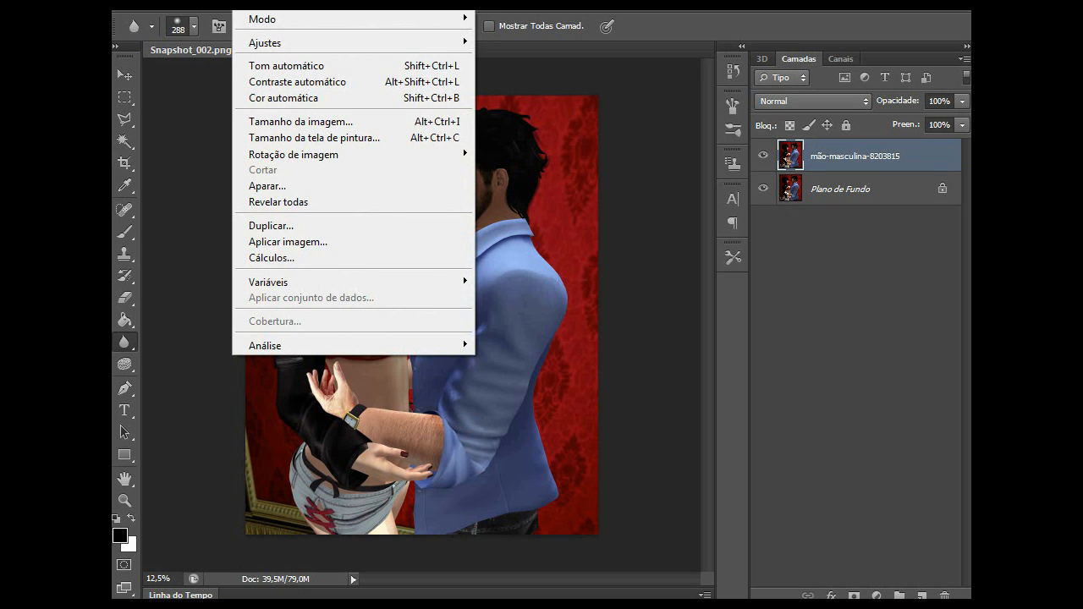
left_click(286, 66)
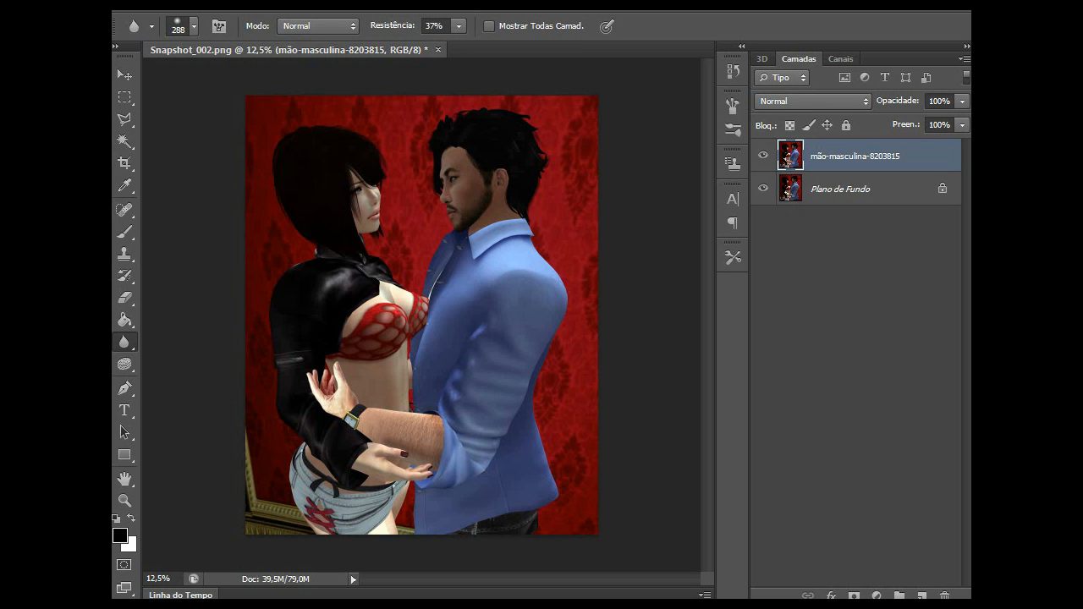
left_click(763, 156)
left_click(763, 155)
Step: Lower the layer's saturation to -25 with a Hue/Saturation adjustment
left_click(252, 4)
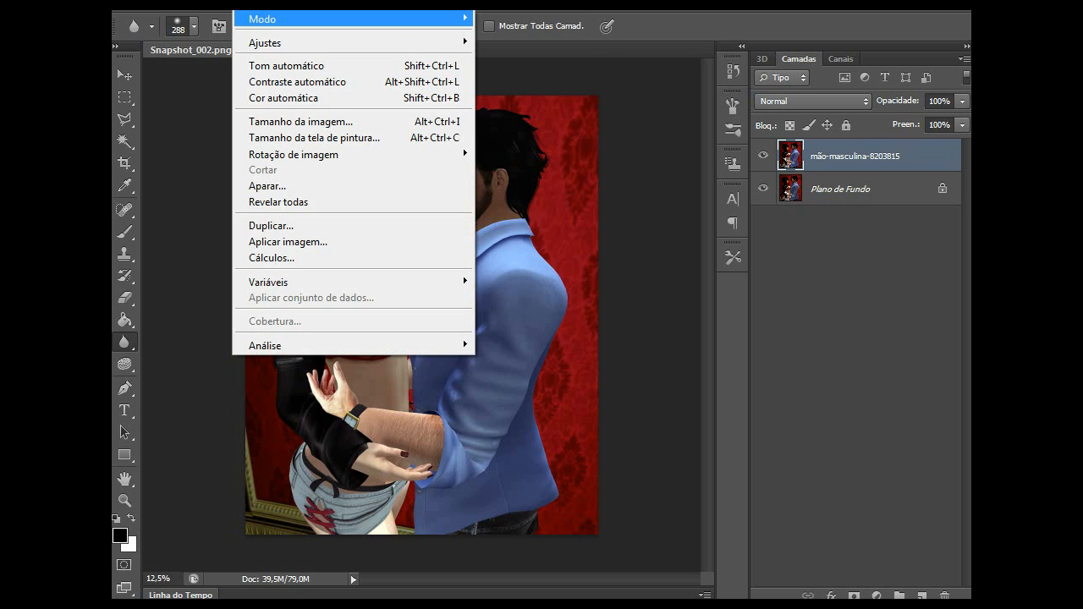
mouse_move(262, 19)
mouse_move(262, 42)
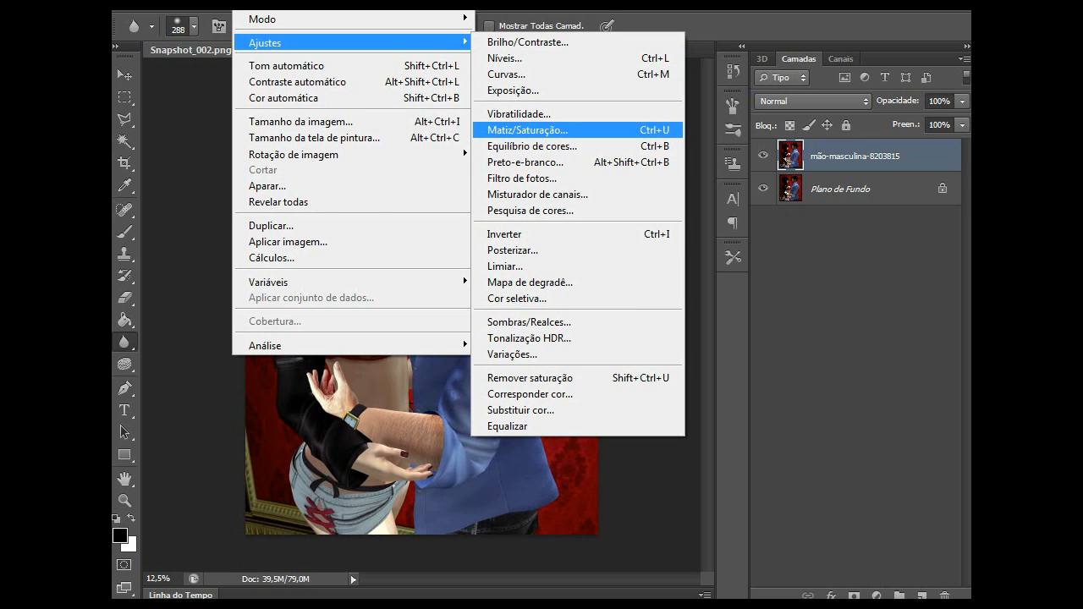
left_click(527, 129)
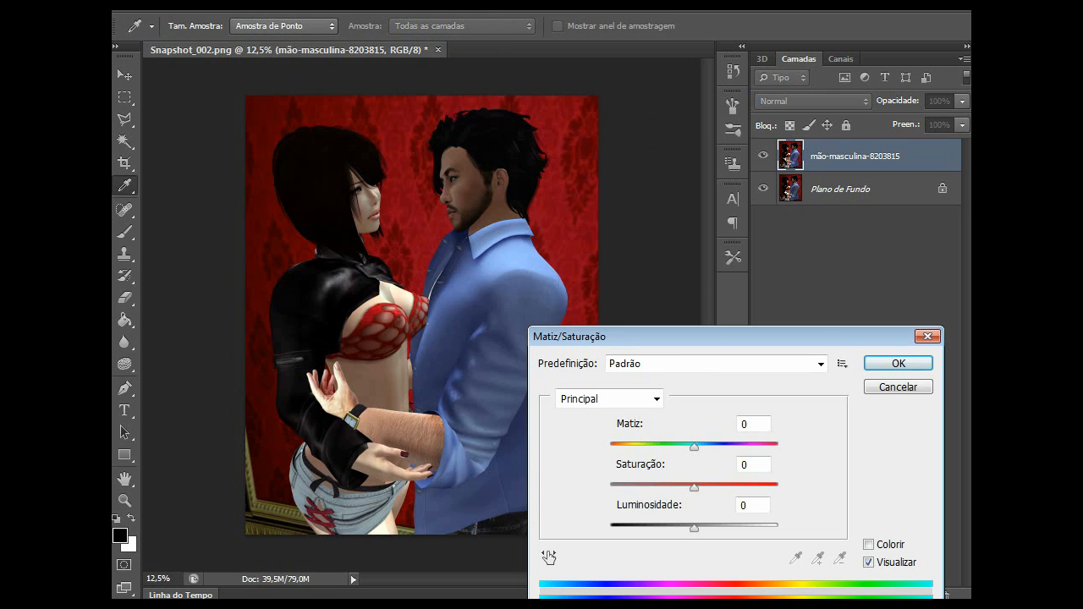
left_click_drag(694, 488, 671, 488)
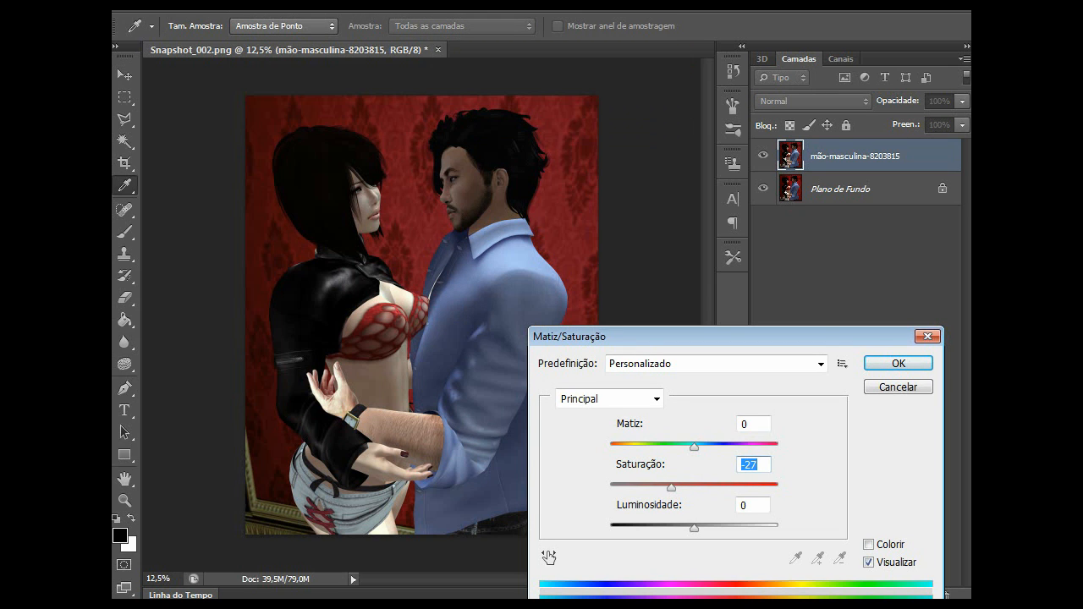
left_click(757, 465)
key("BackSpace")
type("5")
left_click(753, 424)
key("Return")
key("r")
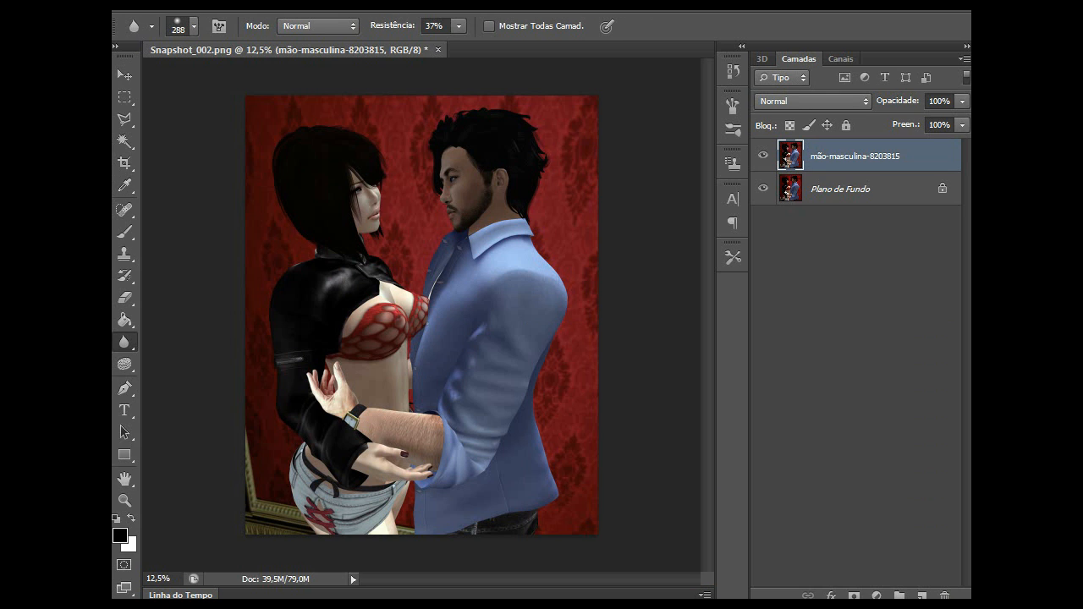
Step: Compare the desaturated retouch with the original by hiding and showing the mão-masculina-8203815 layer
left_click(763, 156)
left_click(763, 155)
left_click(763, 156)
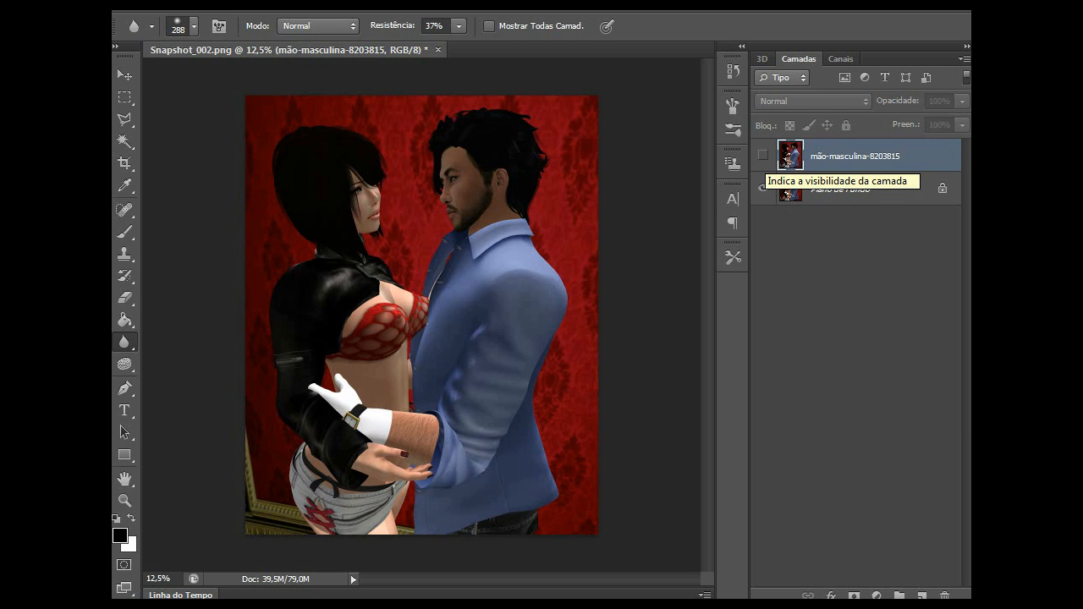
left_click(763, 155)
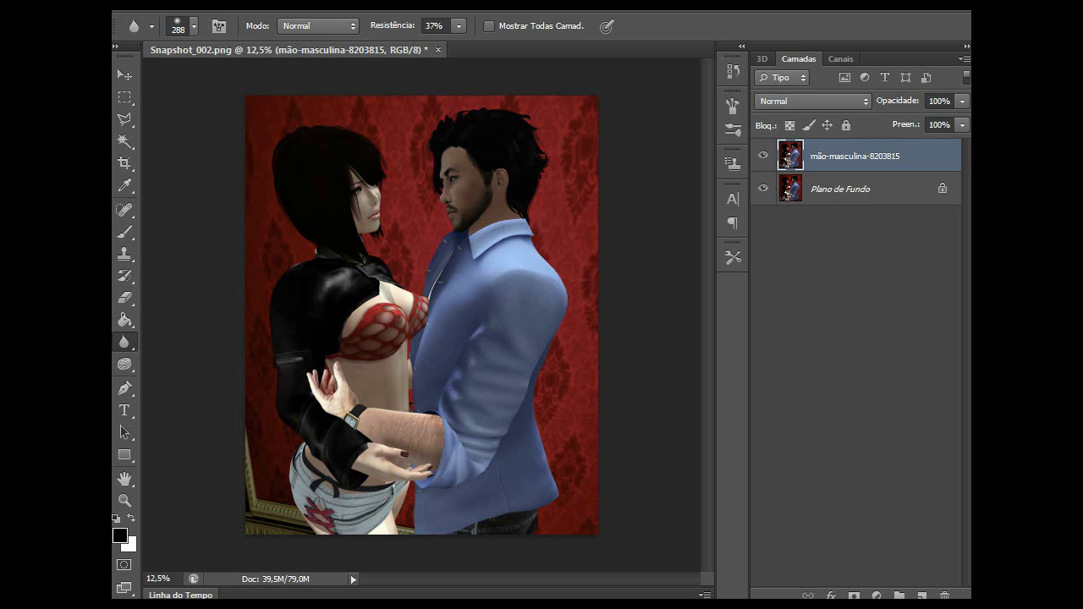
left_click(248, 4)
left_click(248, 4)
Step: Lighten both faces, the woman's chest and the man's shoulder with a 494 px Dodge brush on midtones at 22% exposure
left_click(124, 364)
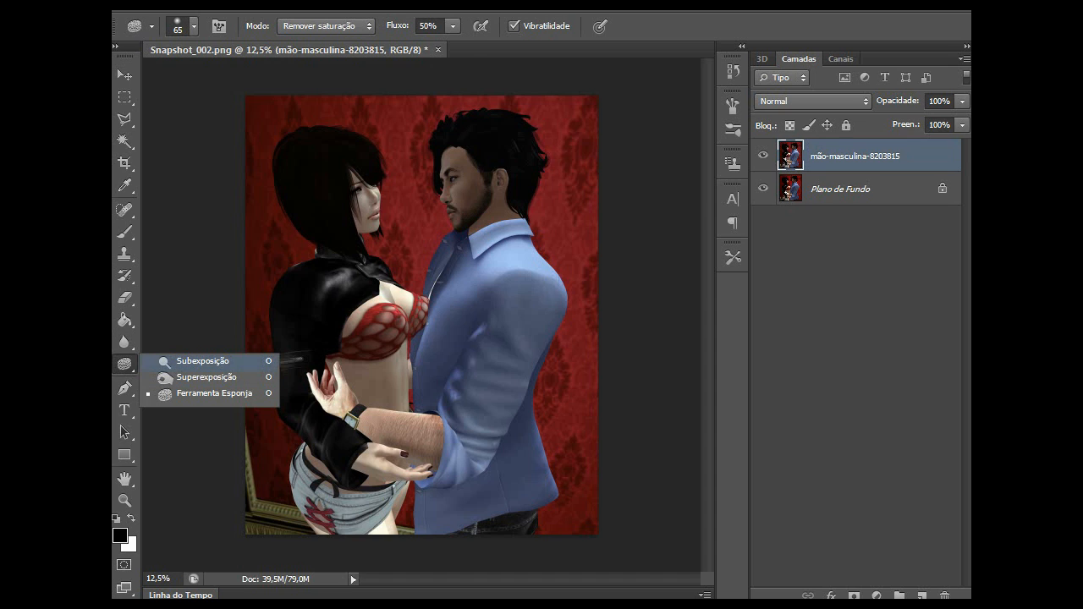
left_click(202, 361)
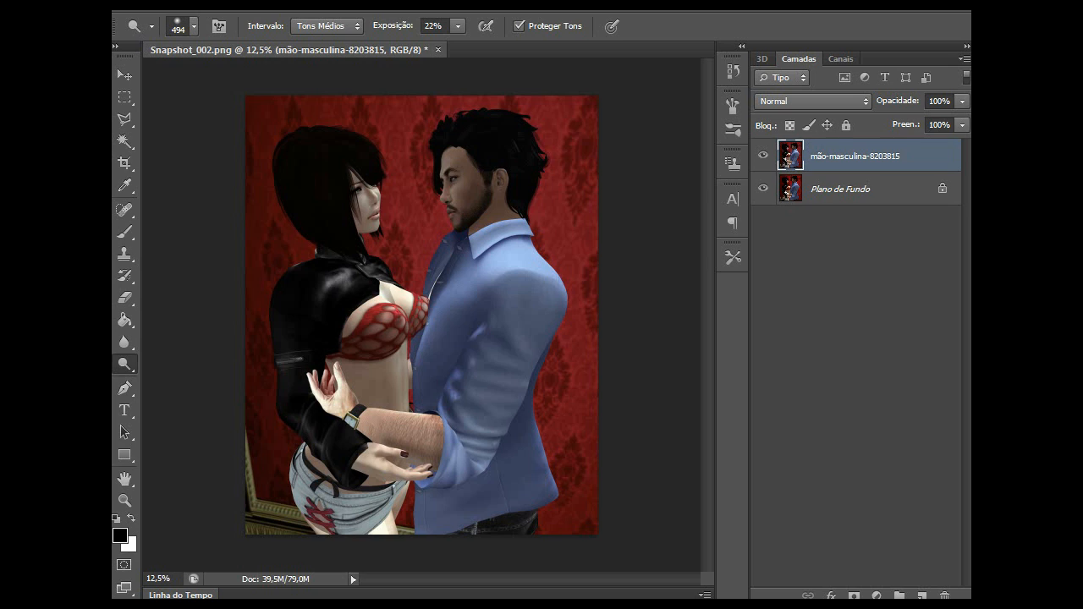
left_click(450, 179)
left_click(452, 178)
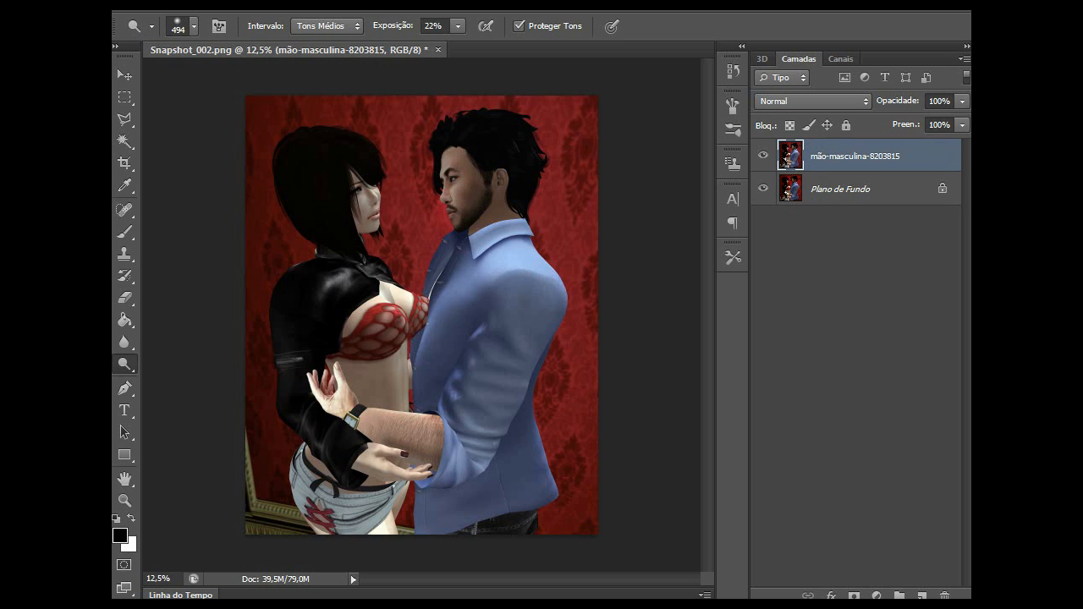
left_click(448, 198)
left_click(369, 201)
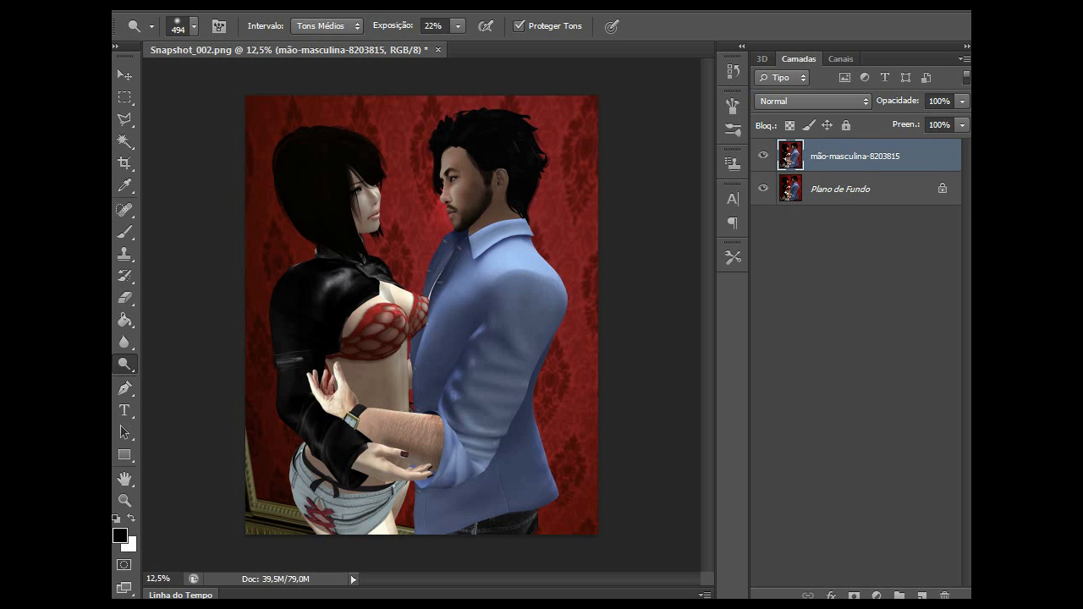
left_click(399, 304)
left_click(502, 262)
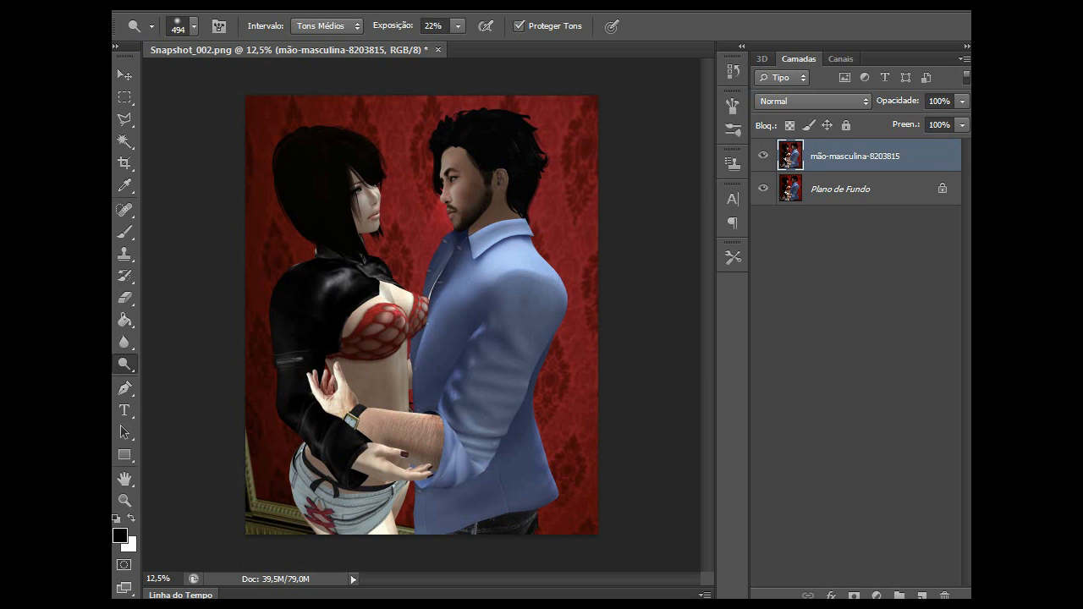
Step: Lighten both faces, the woman's bust, waist and hand area with the 494 px Dodge brush on midtones at 22% exposure
left_click(452, 182)
left_click(367, 207)
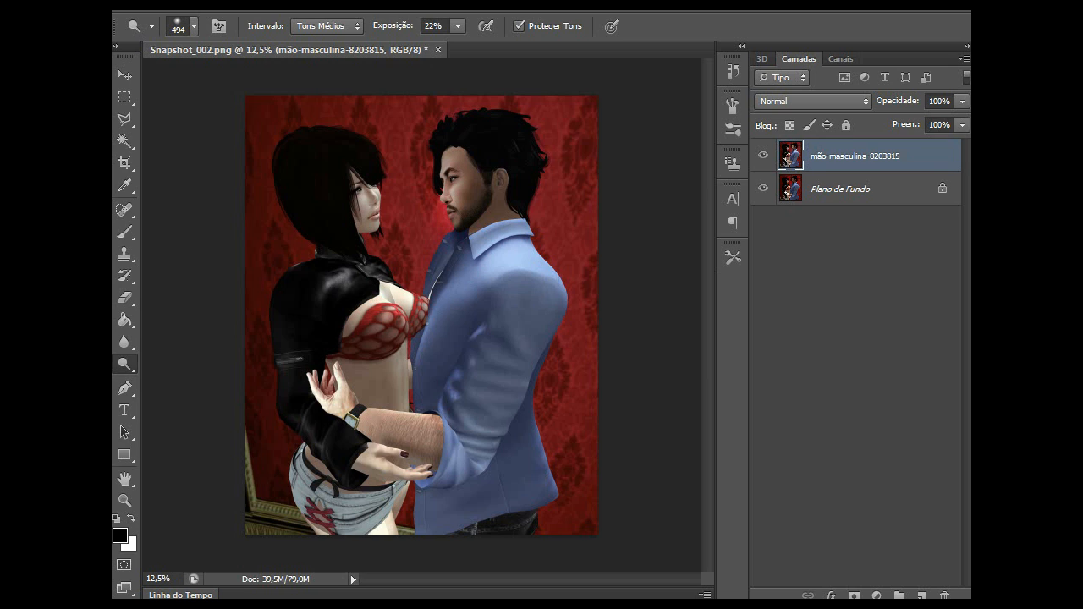
left_click(358, 321)
left_click(396, 381)
left_click(392, 360)
left_click(398, 387)
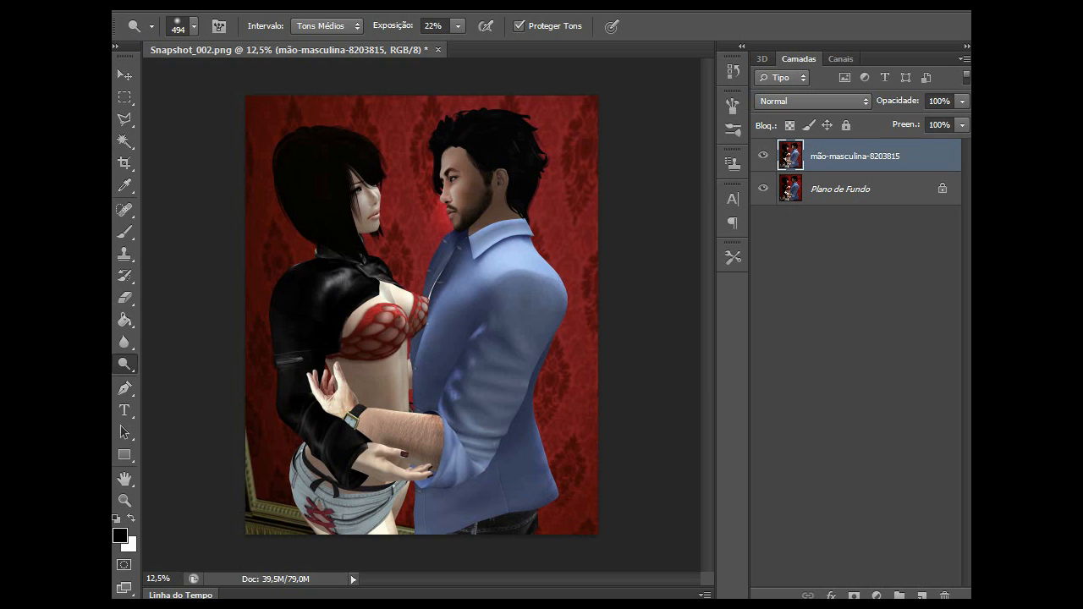
left_click(392, 364)
left_click(401, 466)
left_click(380, 412)
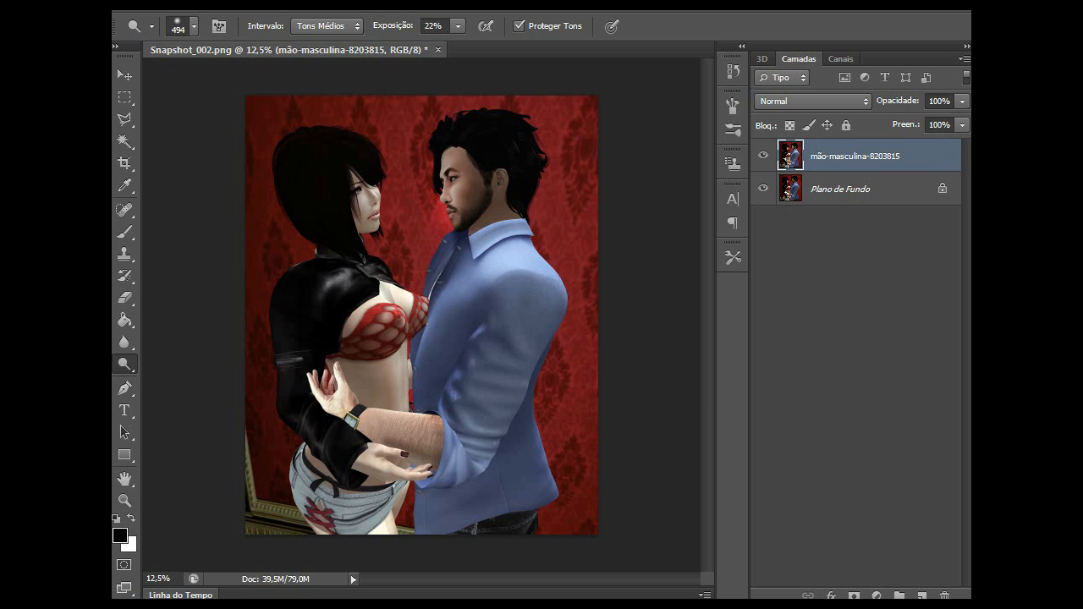
Step: Lighten the man's shirt front, sleeve and collar, plus the woman's shorts and jacket, with the same Dodge brush
left_click(464, 292)
left_click(481, 278)
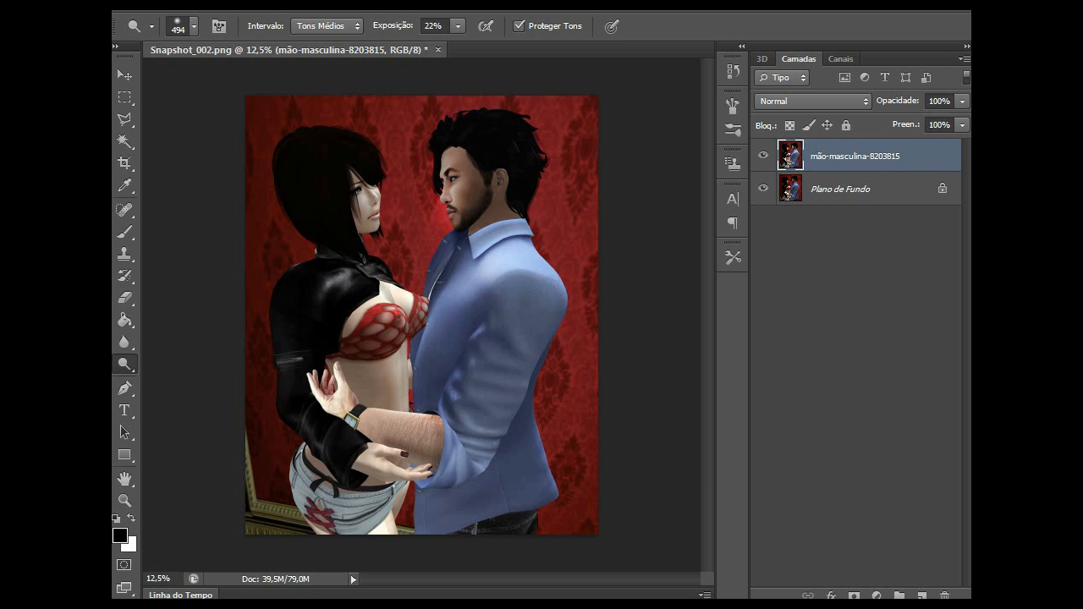
left_click(468, 452)
left_click(371, 521)
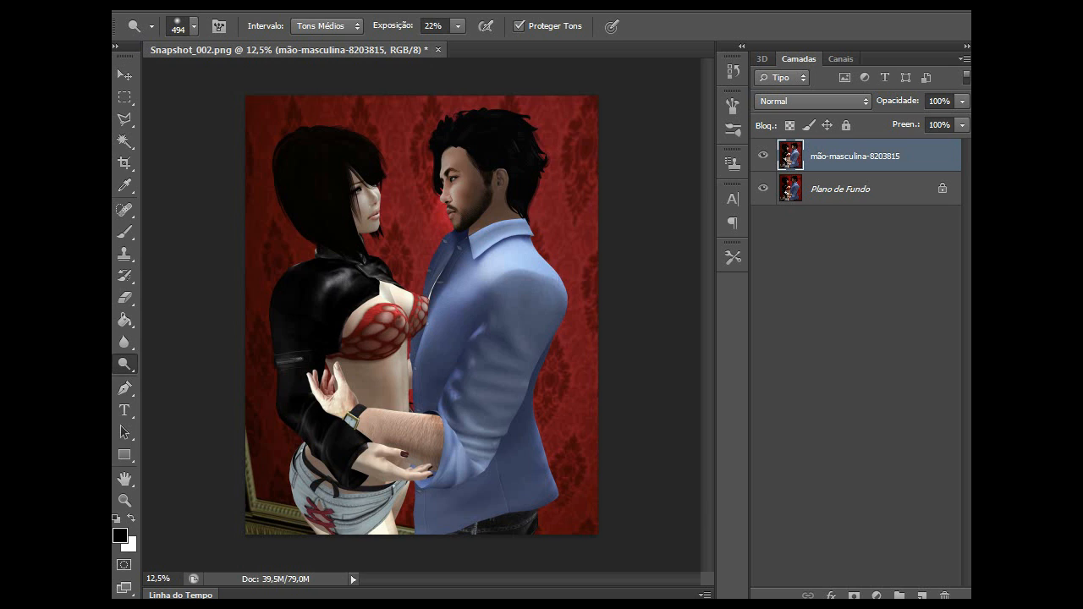
left_click(343, 278)
left_click(536, 458)
left_click(515, 371)
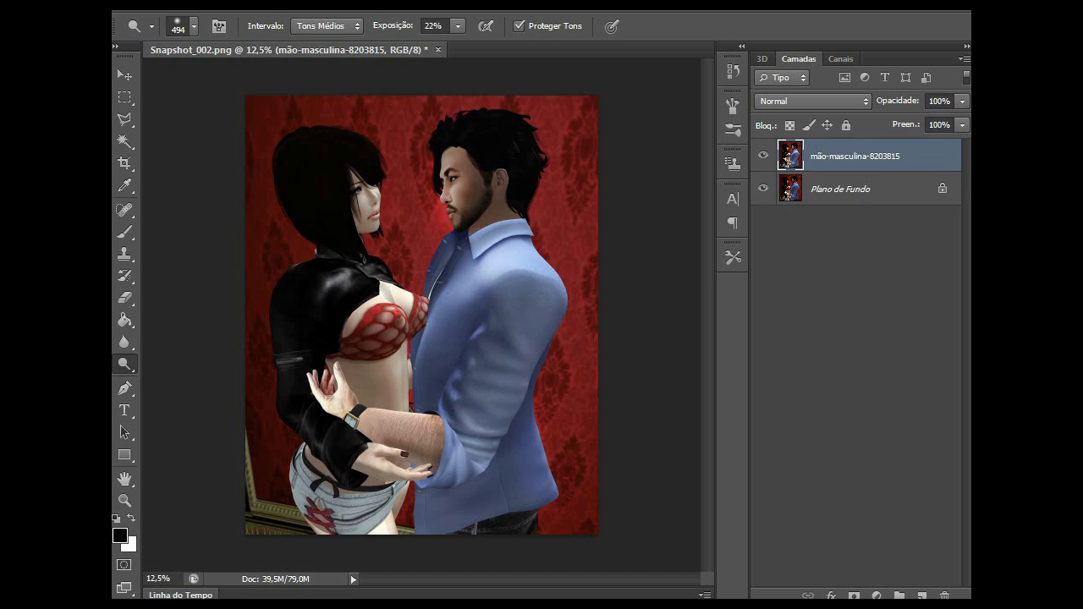
left_click_drag(531, 309, 505, 408)
left_click(519, 257)
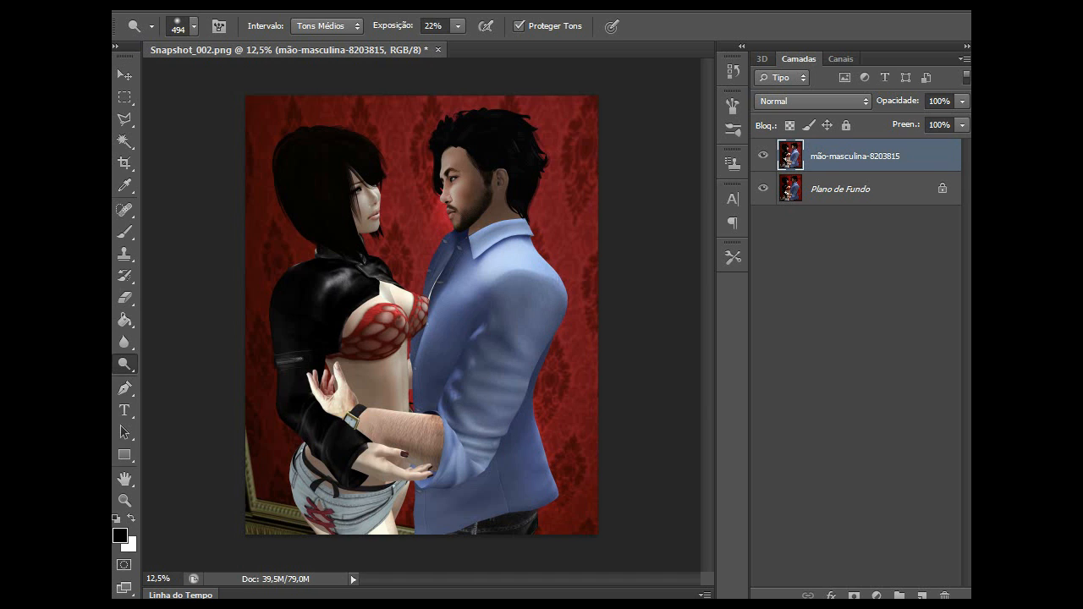
left_click(509, 227)
Step: Dodge the woman's belly, hand and face once more to strengthen the skin highlights
left_click_drag(391, 387, 391, 420)
left_click_drag(393, 368, 394, 395)
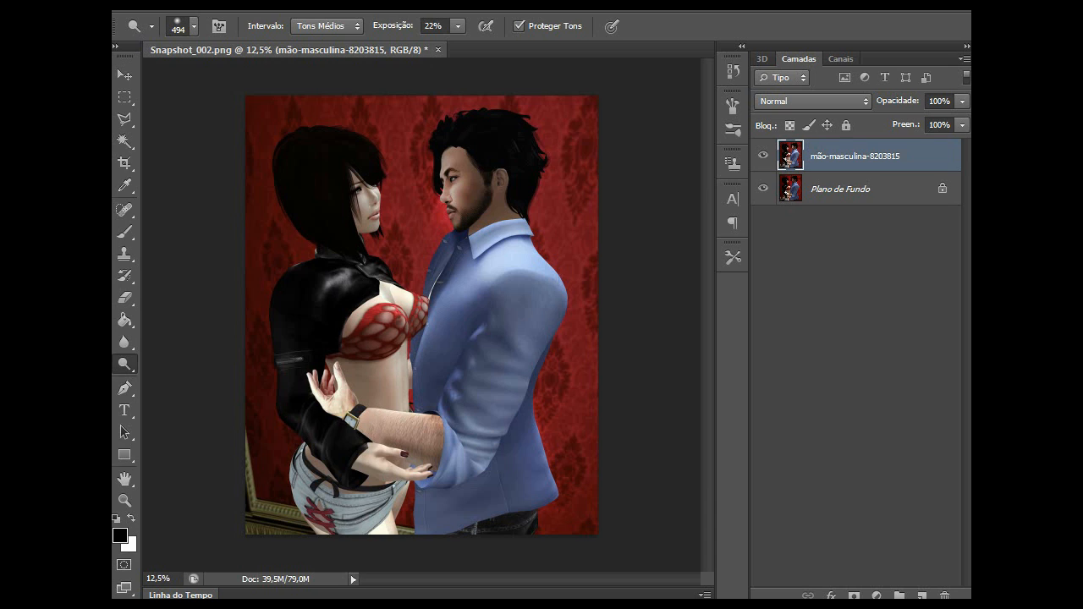
left_click(389, 476)
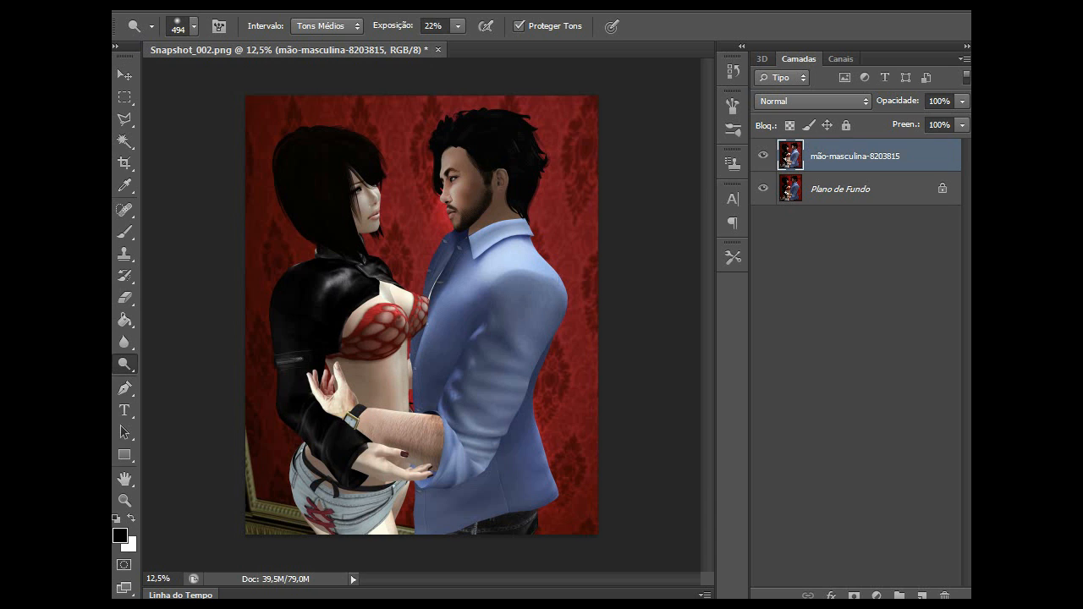
left_click(362, 199)
Step: Darken the man's neck and shirt front with a 370 px Burn brush on midtones at 55% exposure
left_click(125, 364)
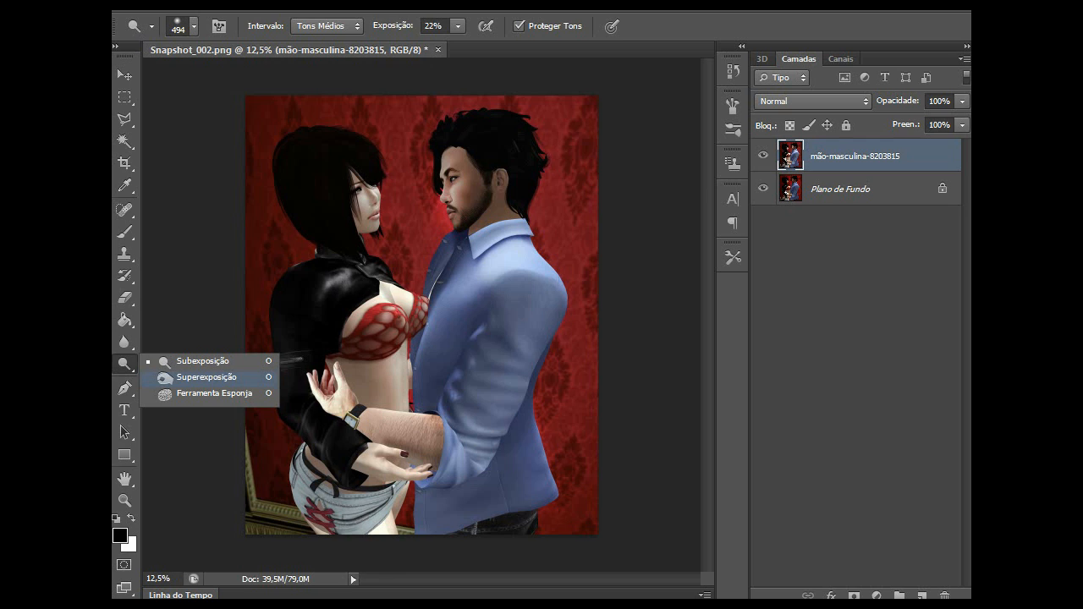
left_click(207, 377)
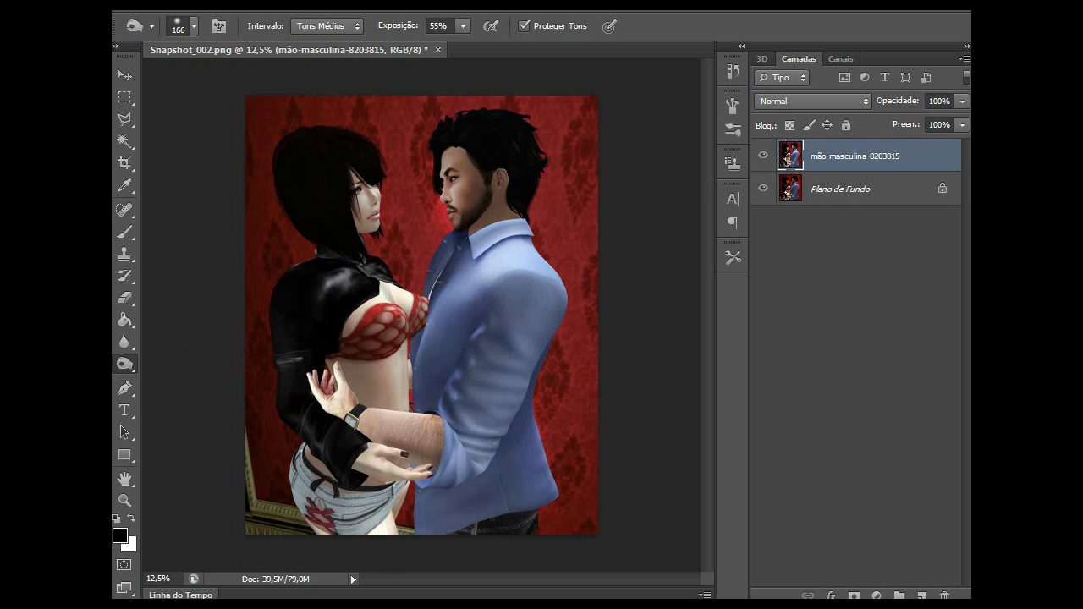
left_click(193, 26)
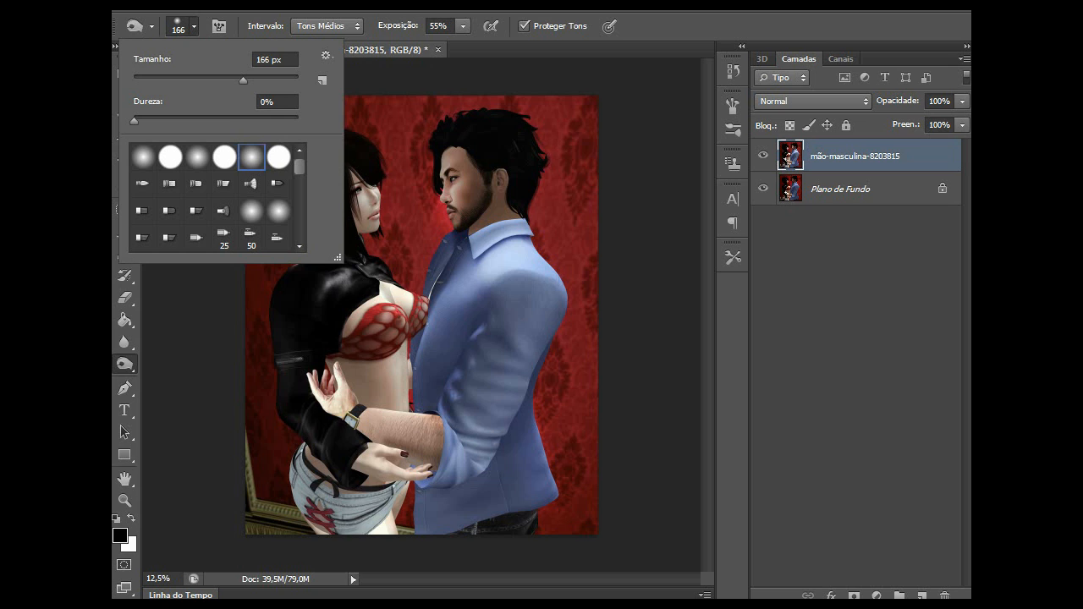
type("370")
key("Return")
key("Return")
left_click_drag(491, 196, 497, 208)
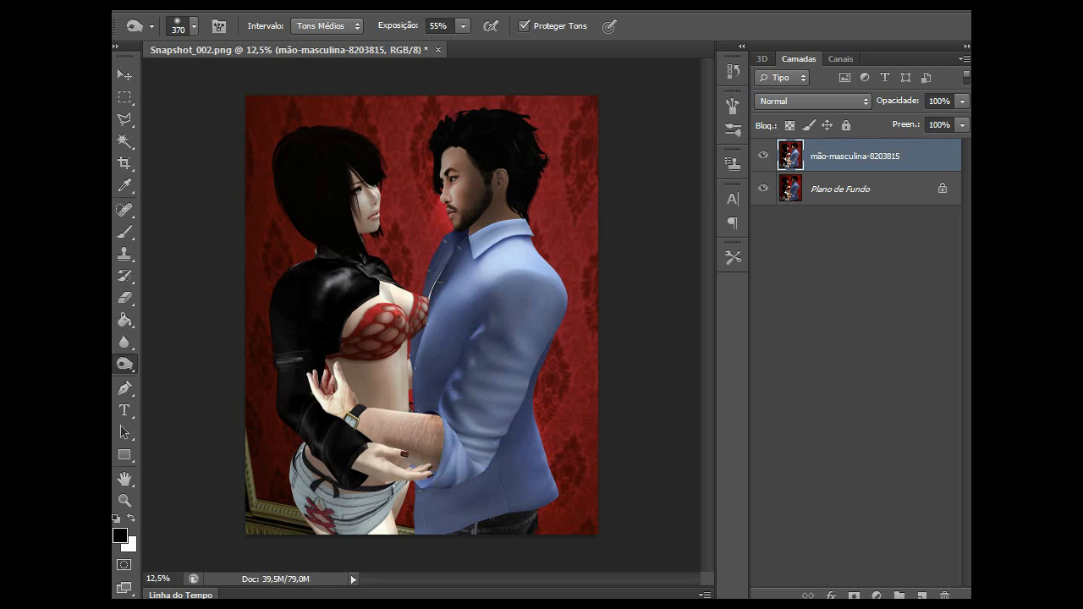
left_click_drag(463, 253, 440, 305)
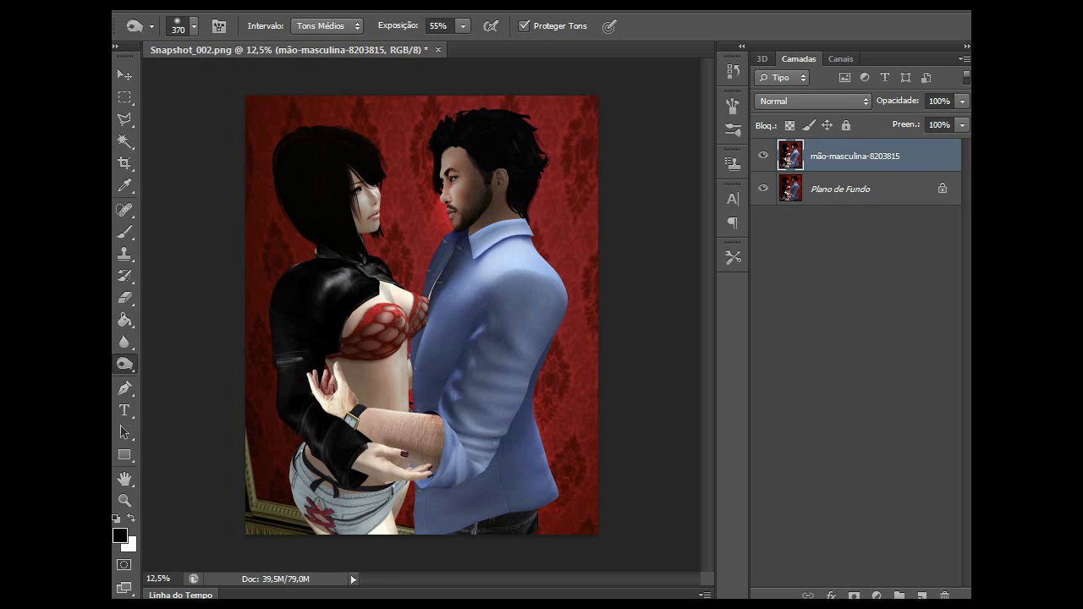
Step: Burn shadows into the woman's waist and shorts and along the folds of the man's sleeve and shirt
left_click_drag(358, 381, 358, 406)
left_click_drag(309, 452, 318, 488)
left_click(325, 529)
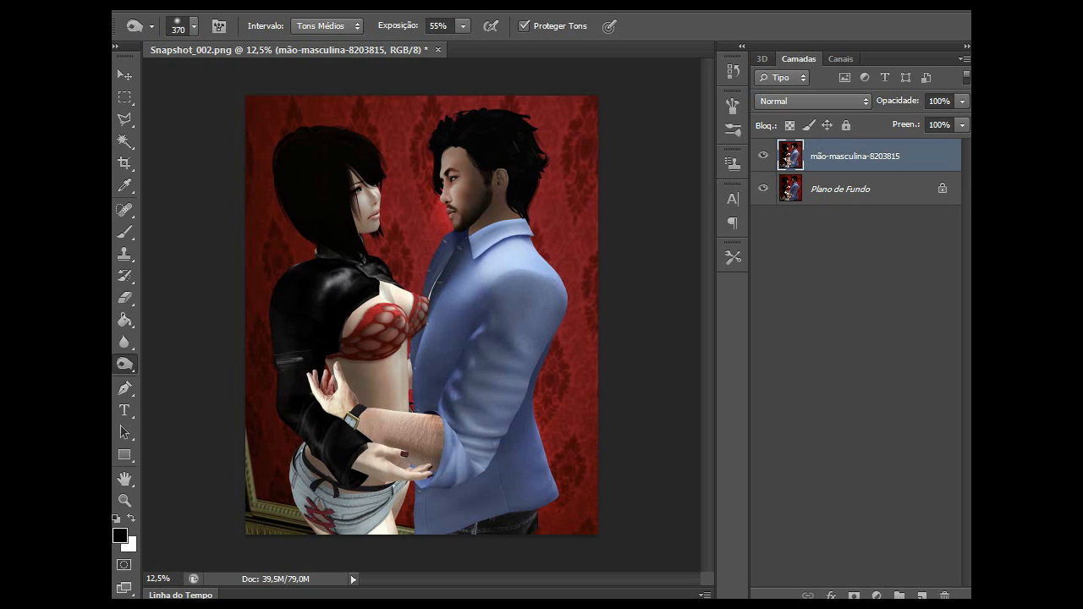
left_click_drag(531, 364, 486, 465)
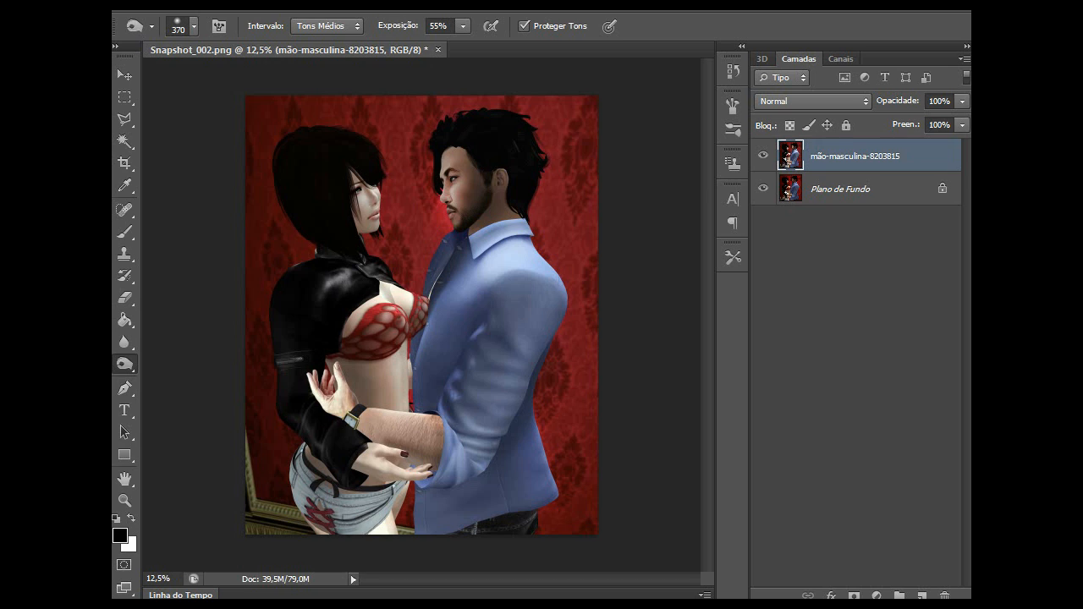
mouse_move(533, 353)
left_mouse_down()
mouse_move(468, 480)
mouse_move(421, 499)
left_mouse_up()
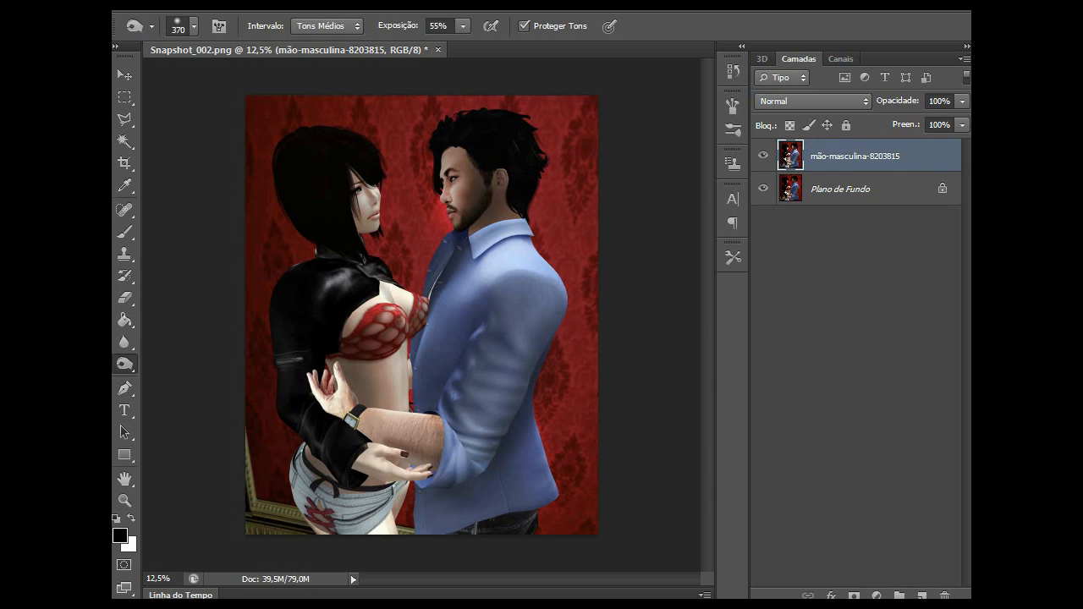
Step: Compare the dodged and burned retouch with the original by hiding and showing the mão-masculina-8203815 layer
left_click(763, 155)
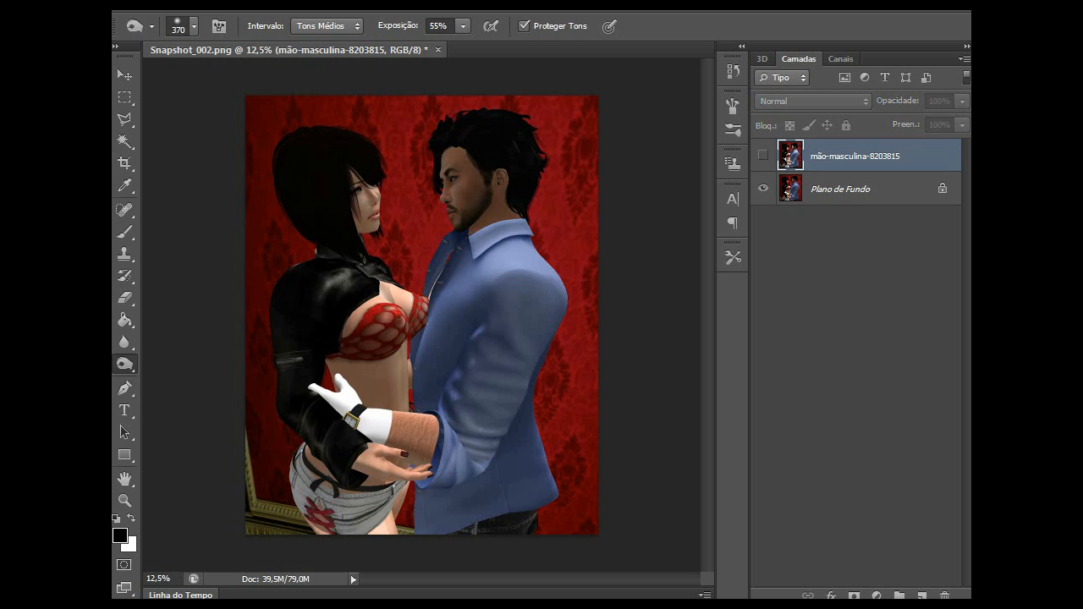
left_click(762, 155)
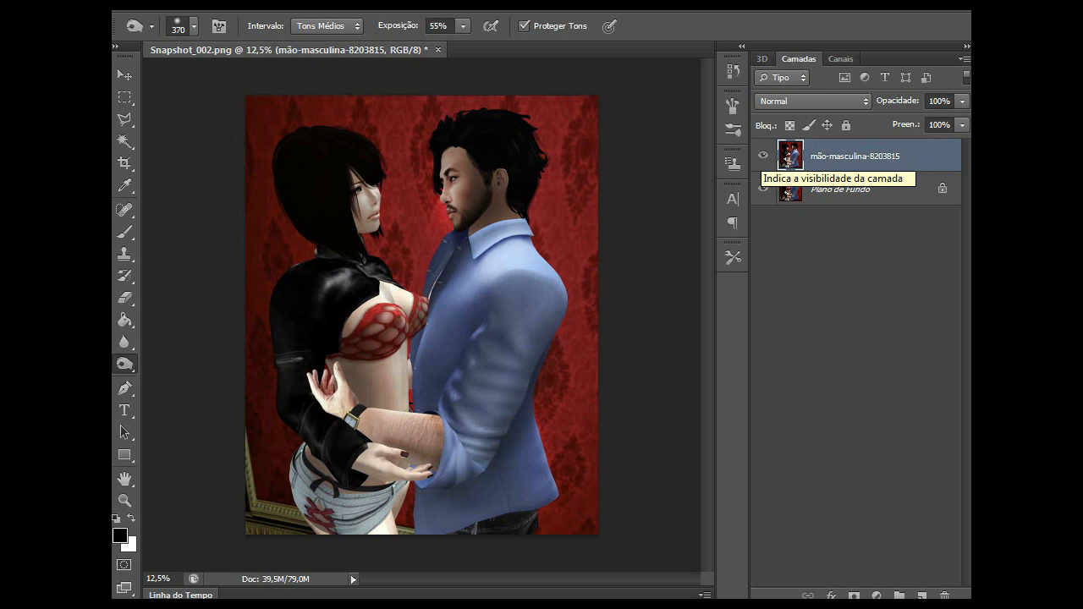
left_click(762, 155)
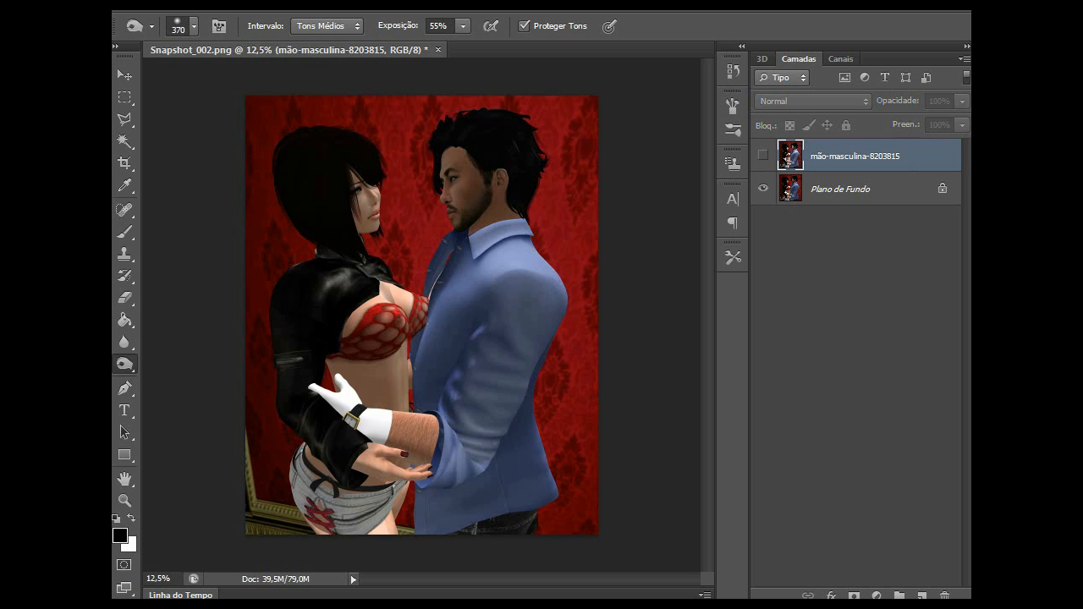
left_click(762, 155)
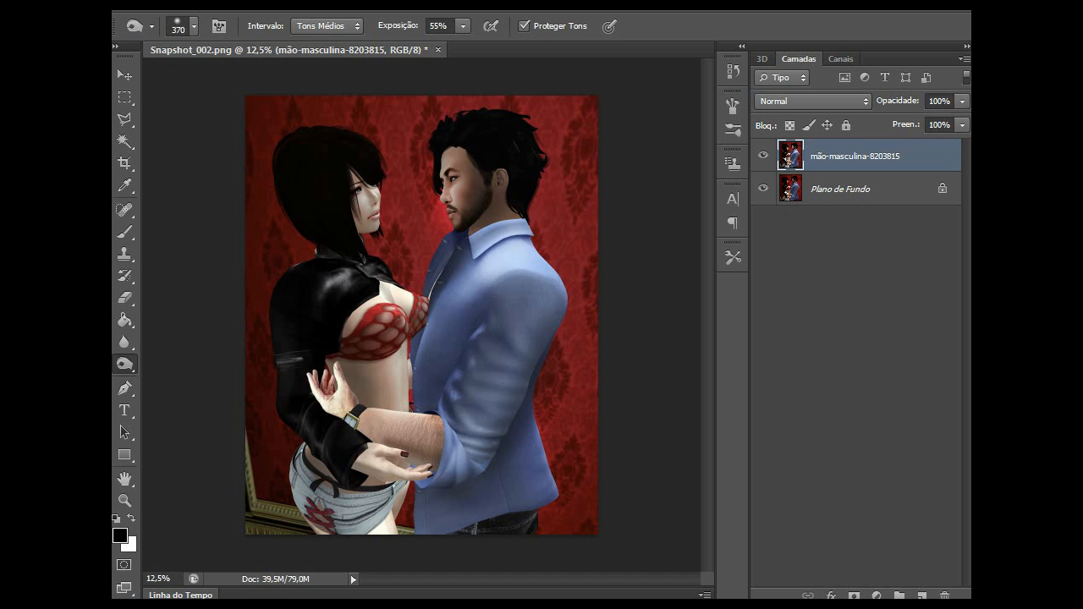
Step: Lighten the red wallpaper around the couple with the 494 px Dodge brush on midtones at 22% exposure
right_click(125, 364)
left_click(199, 361)
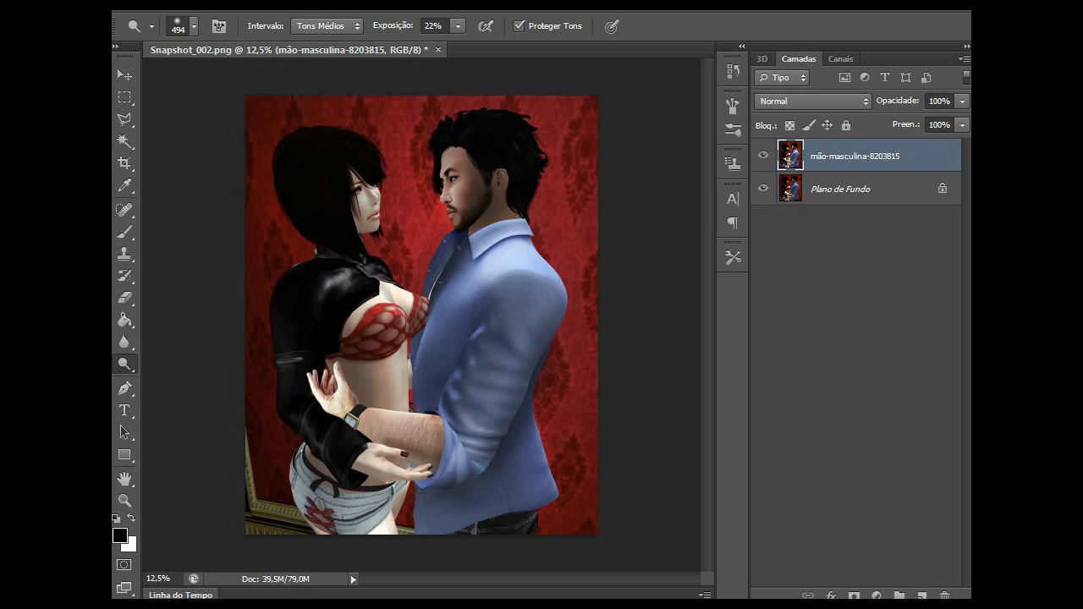
left_click(559, 296)
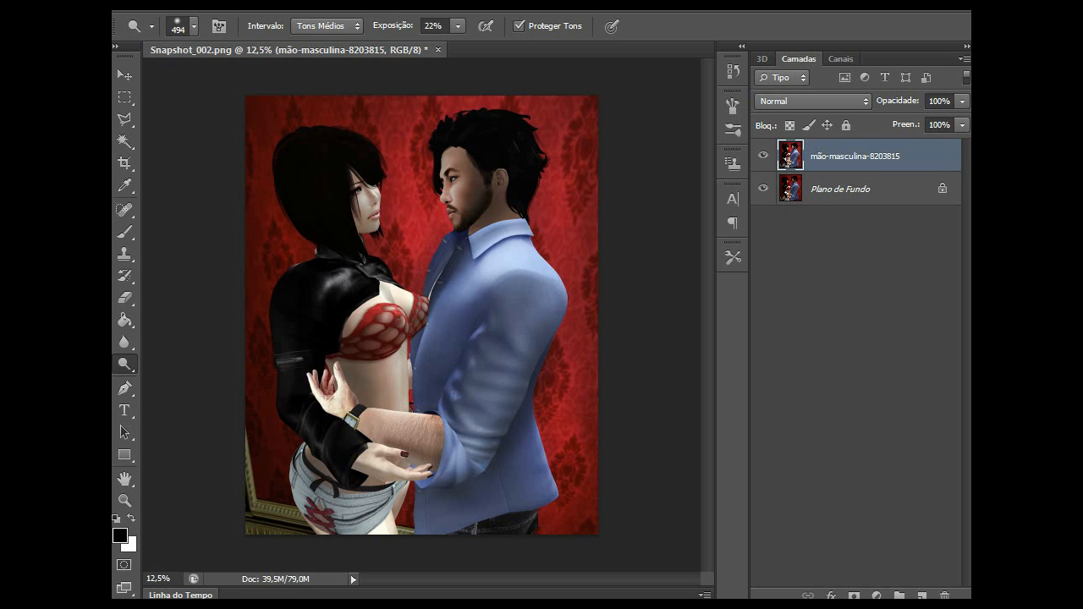
right_click(124, 364)
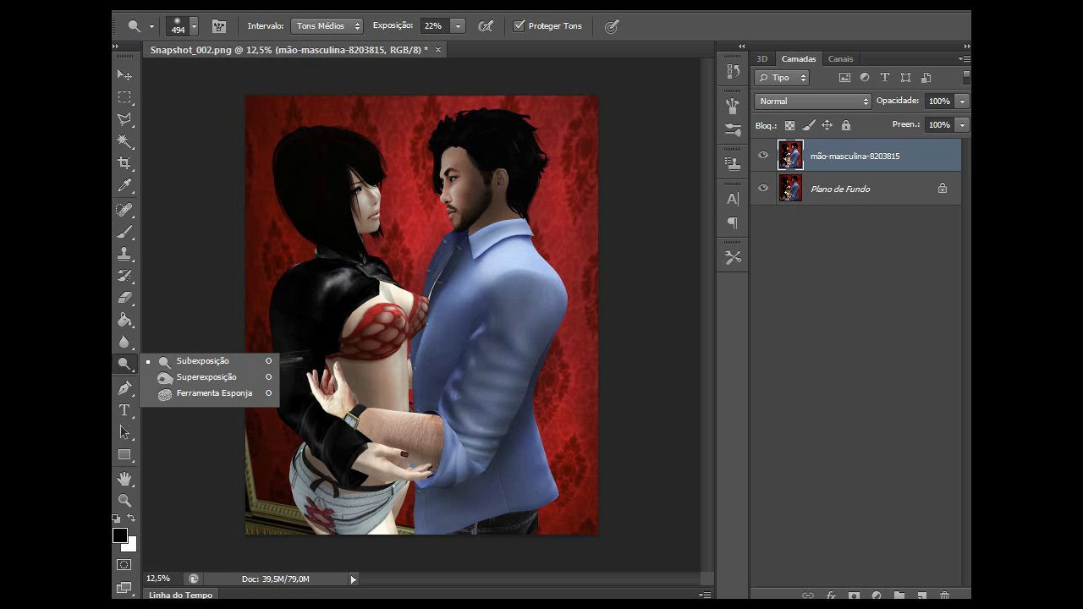
key("Escape")
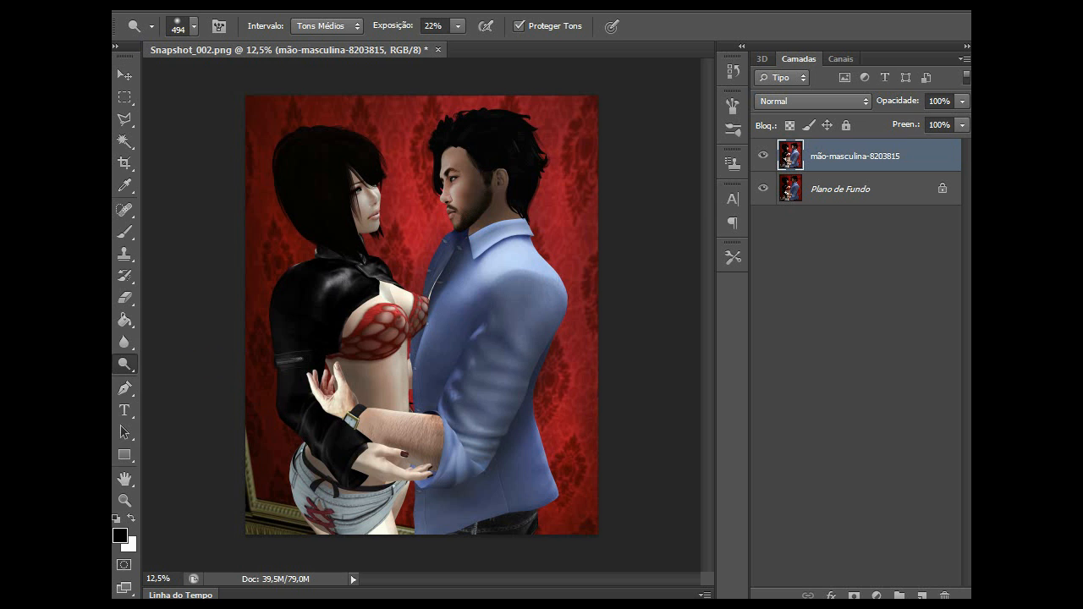
Step: Sharpen the eyes on the two faces with an 81 px Sharpen brush at 77% strength
key("ctrl+plus")
key("ctrl+plus")
key("ctrl+plus")
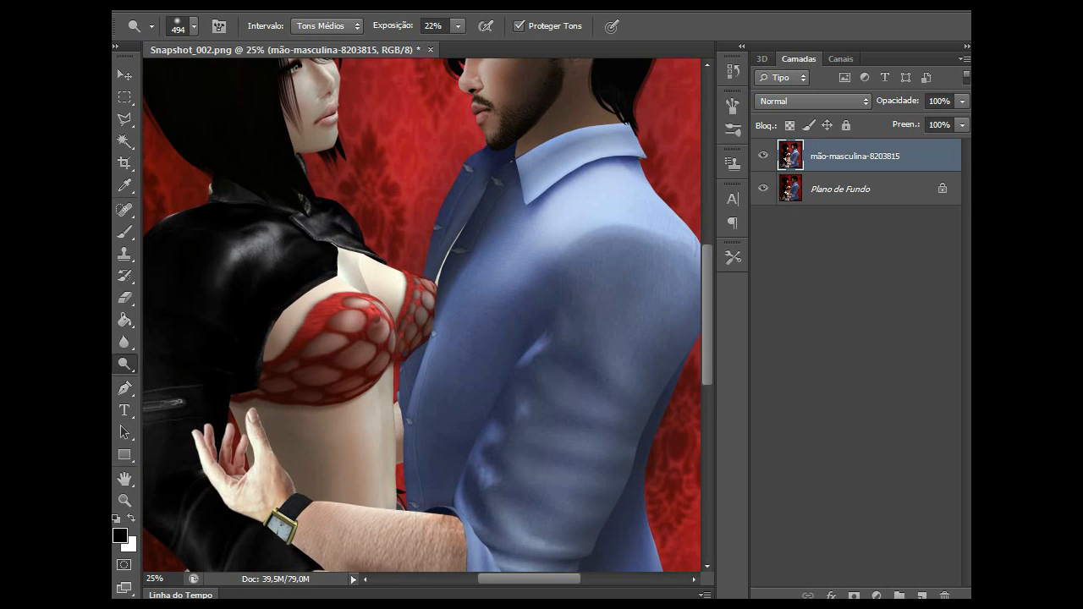
scroll(421, 315, "up", 5)
scroll(421, 315, "up", 5)
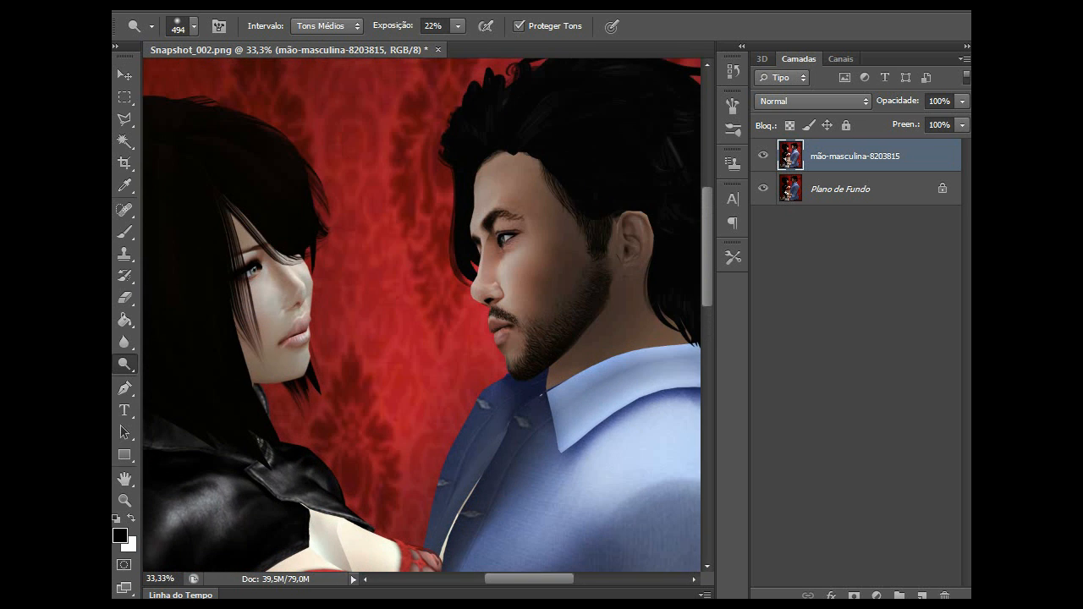
left_click(124, 341)
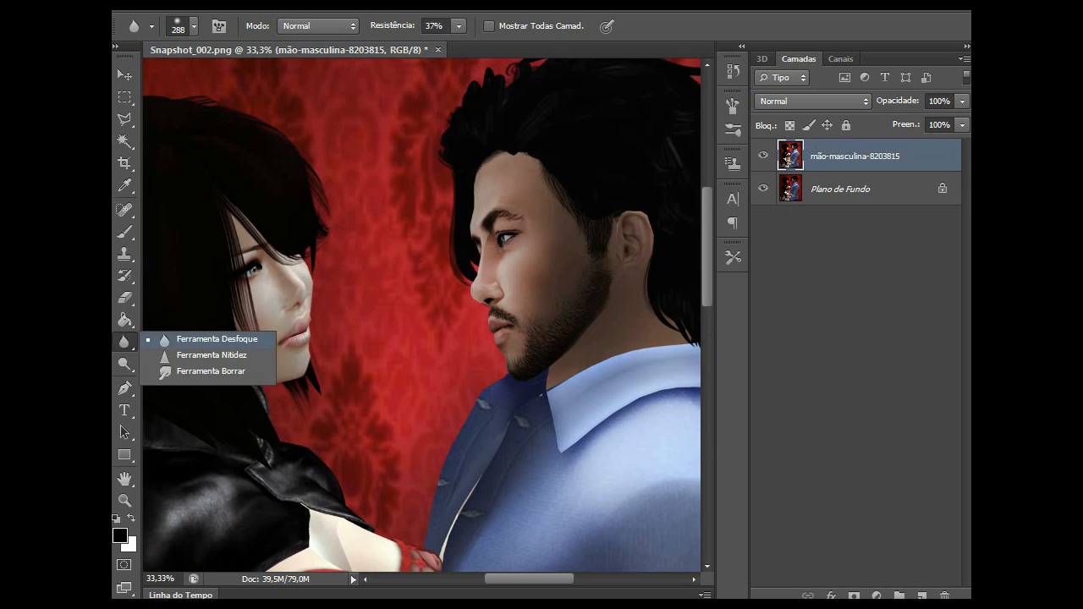
left_click(207, 354)
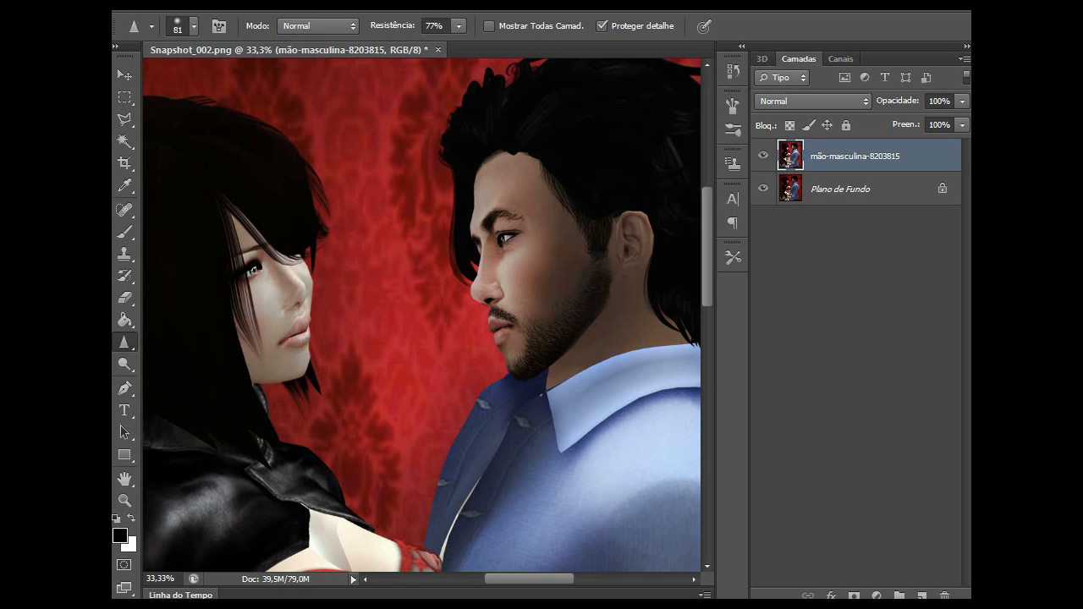
Step: Sharpen the red bra, the wristwatch and the woman's dark fingernails with the same Sharpen brush
scroll(421, 314, "down", 10)
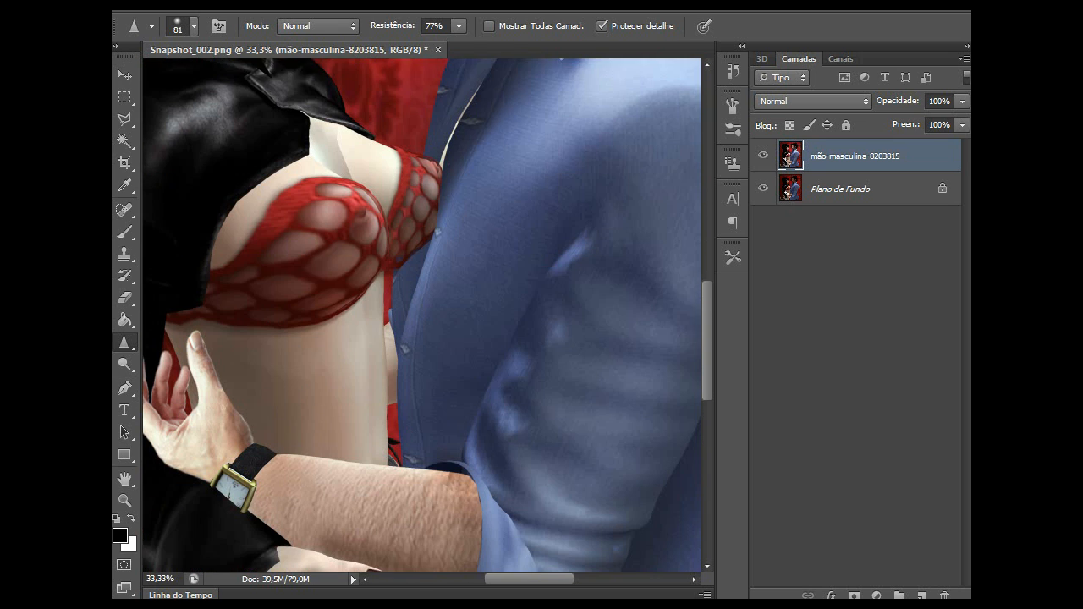
scroll(422, 315, "down", 3)
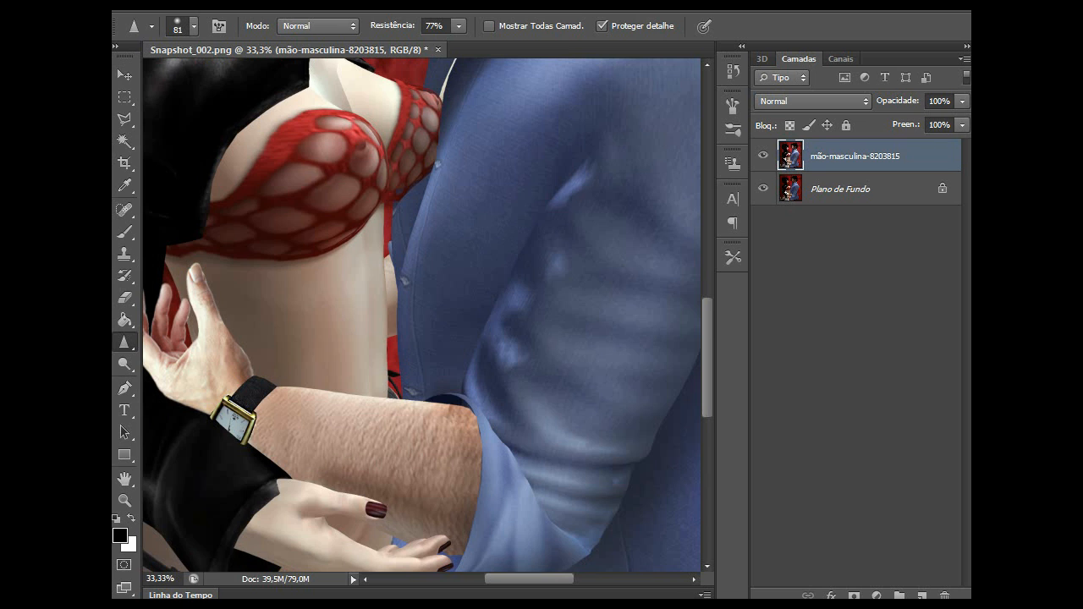
scroll(421, 315, "down", 6)
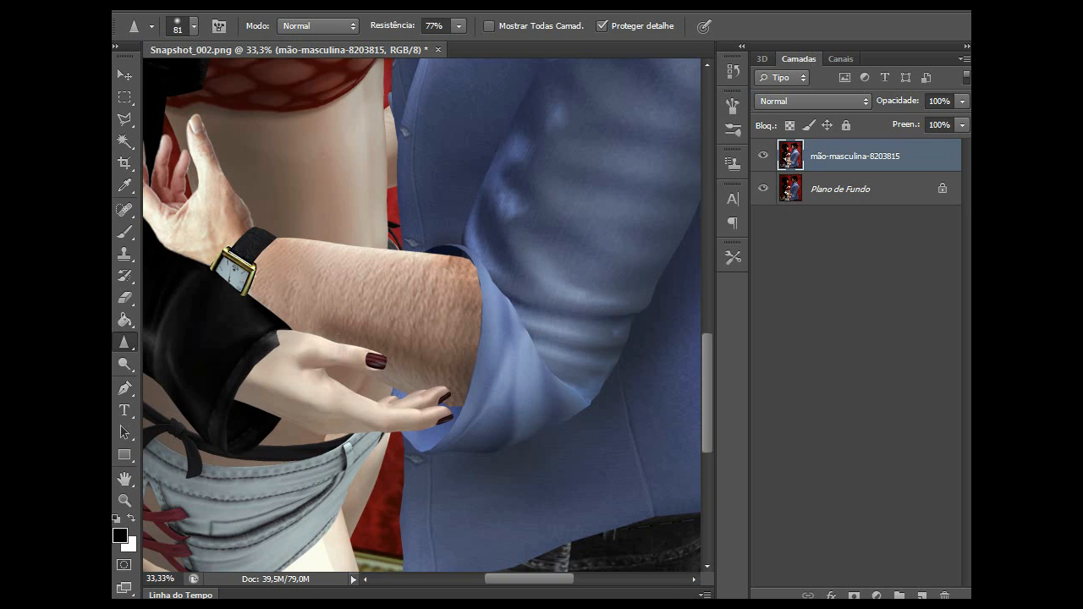
scroll(422, 314, "down", 3)
scroll(421, 315, "up", 4)
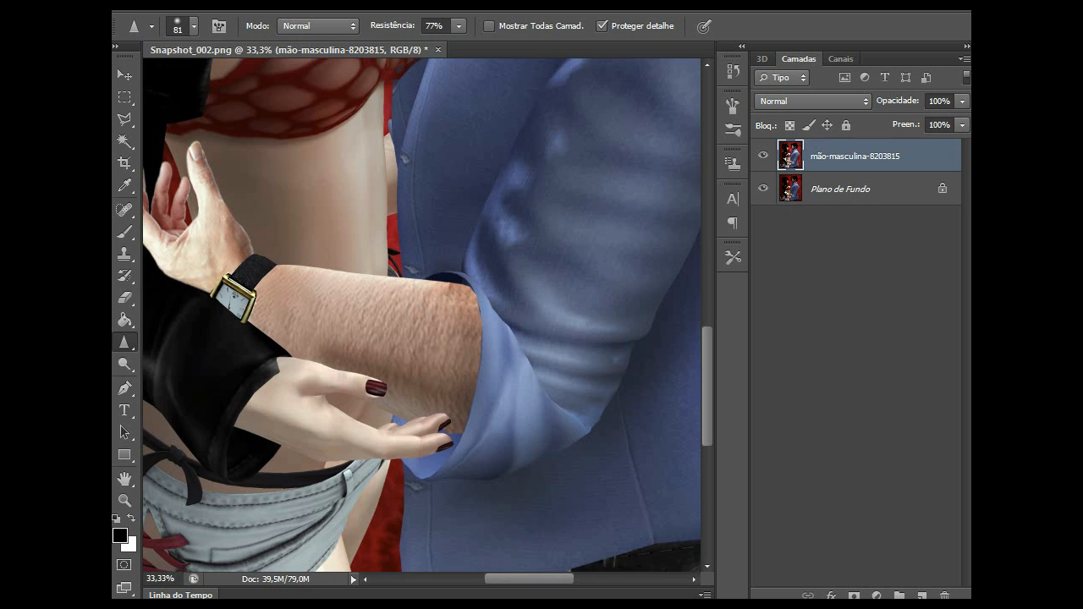
scroll(422, 315, "up", 15)
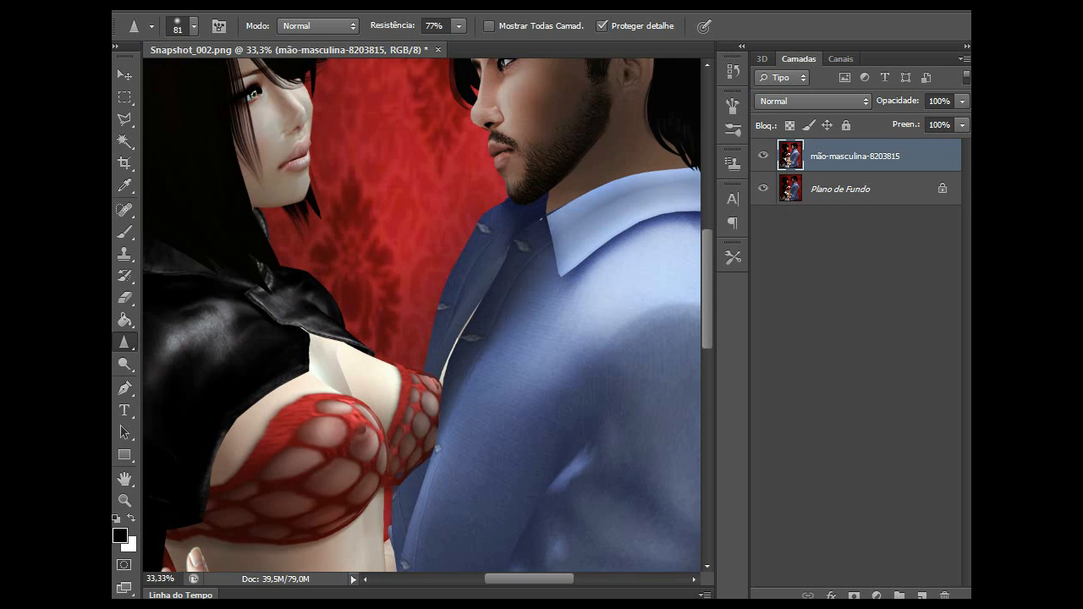
scroll(421, 315, "up", 6)
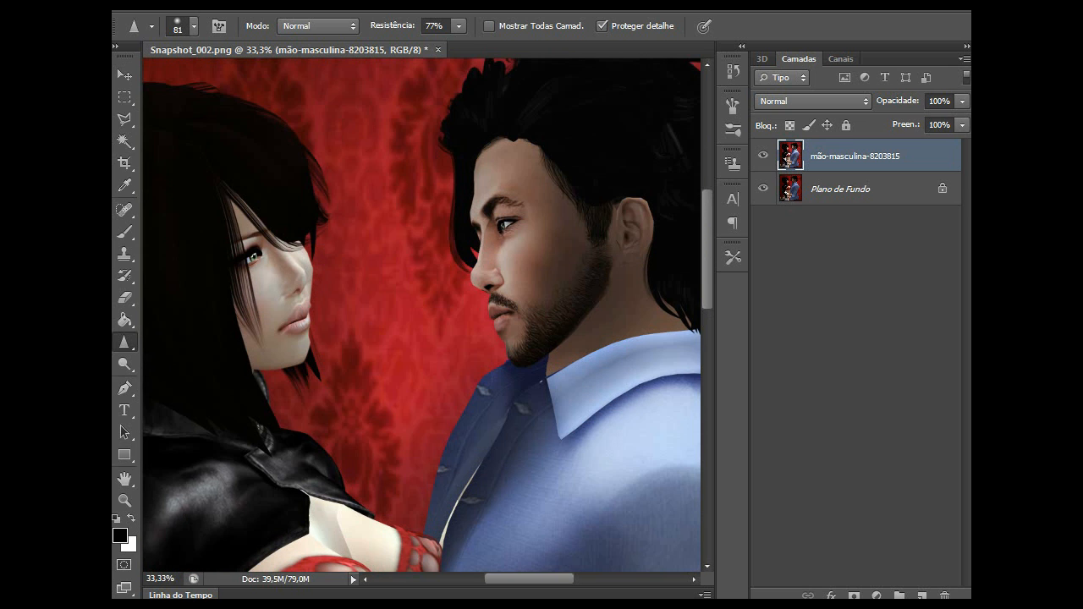
Step: Review the sharpened image of the couple as a whole, from the hair down to the shorts and forearms
key("ctrl+minus")
key("ctrl+minus")
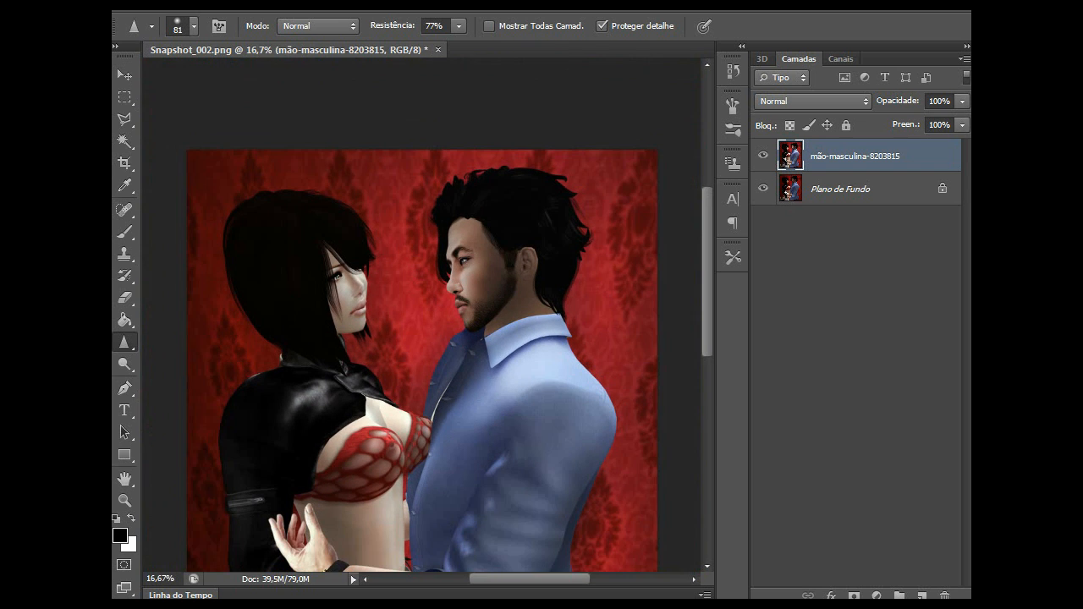
scroll(421, 314, "down", 9)
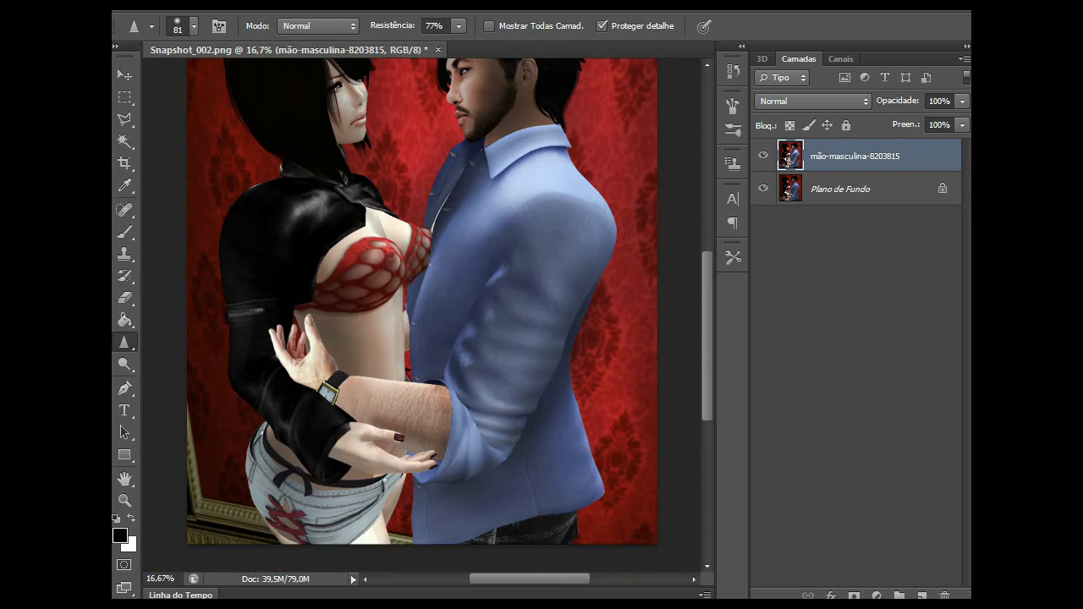
scroll(421, 315, "up", 7)
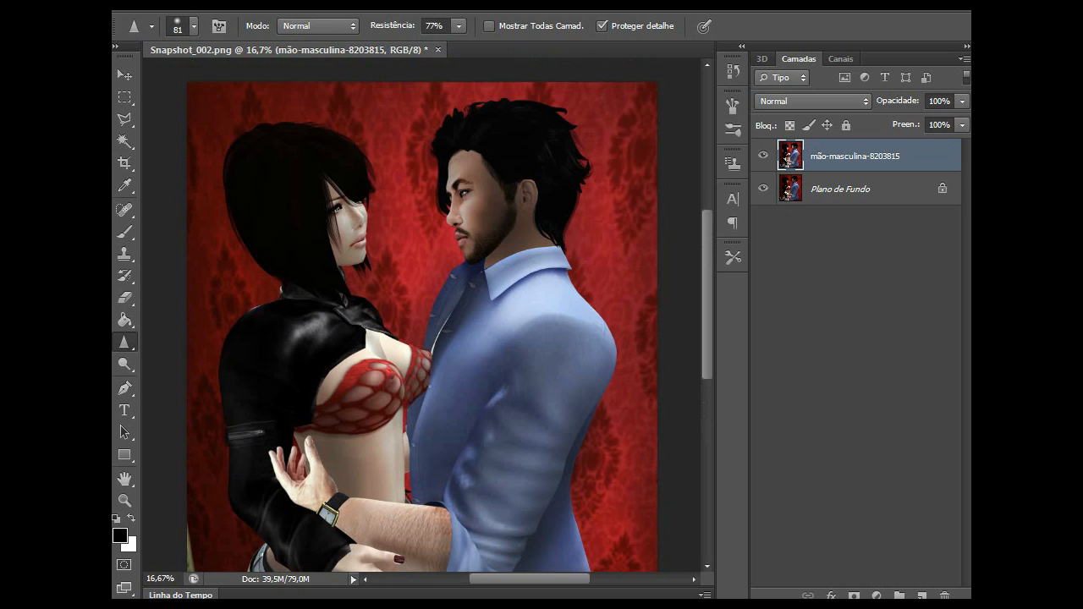
scroll(422, 315, "up", 2)
scroll(422, 314, "up", 4)
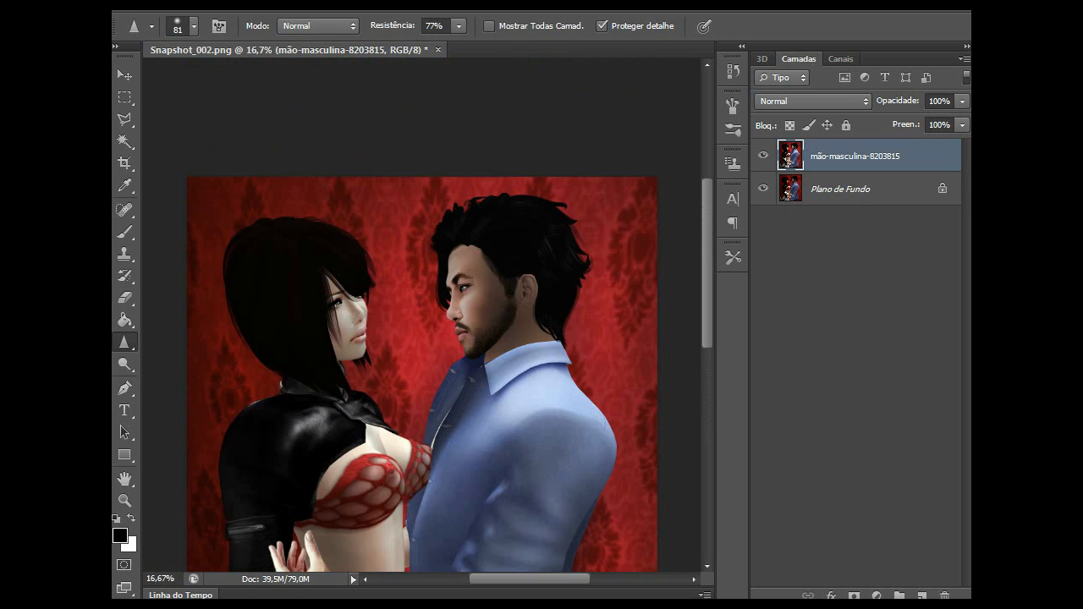
scroll(421, 315, "down", 4)
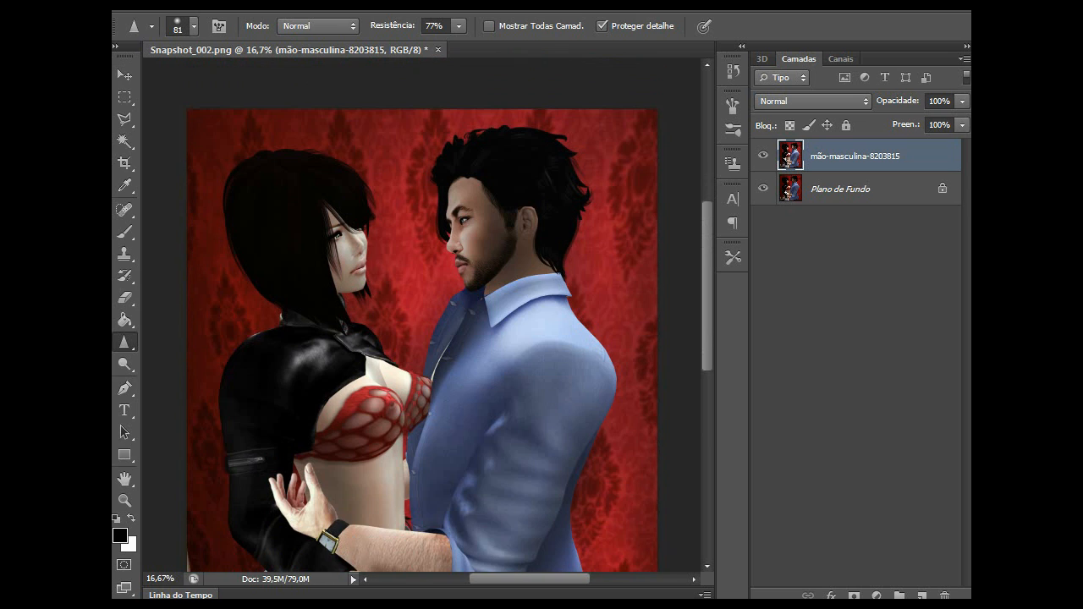
key("ctrl+minus")
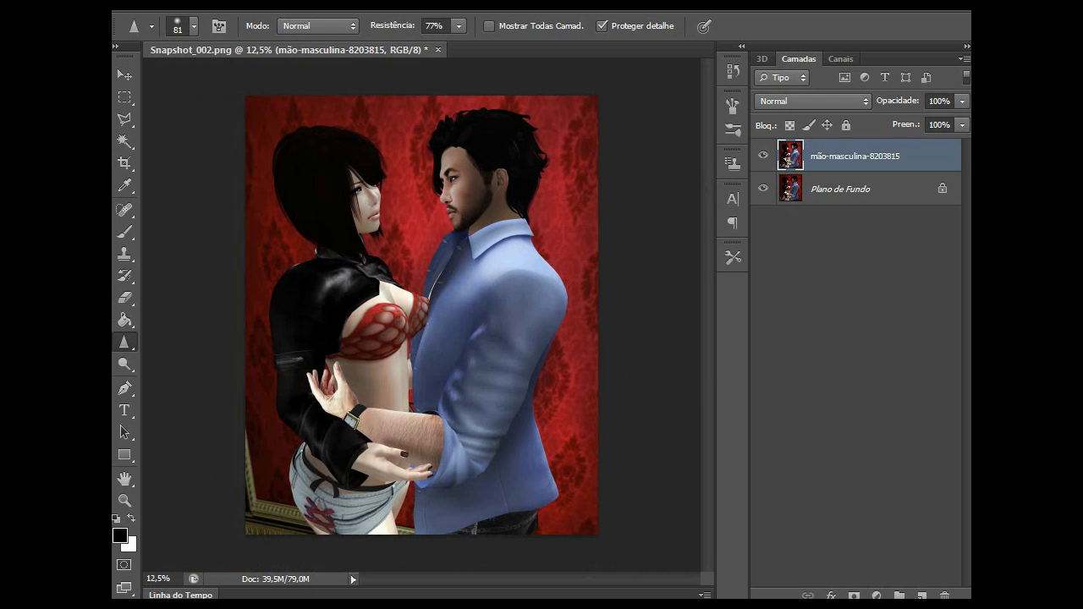
Step: Apply Levels to the mão-masculina-8203815 layer with RGB input values of 10 for shadows, 1,16 for midtones and 209 for highlights
left_click(252, 4)
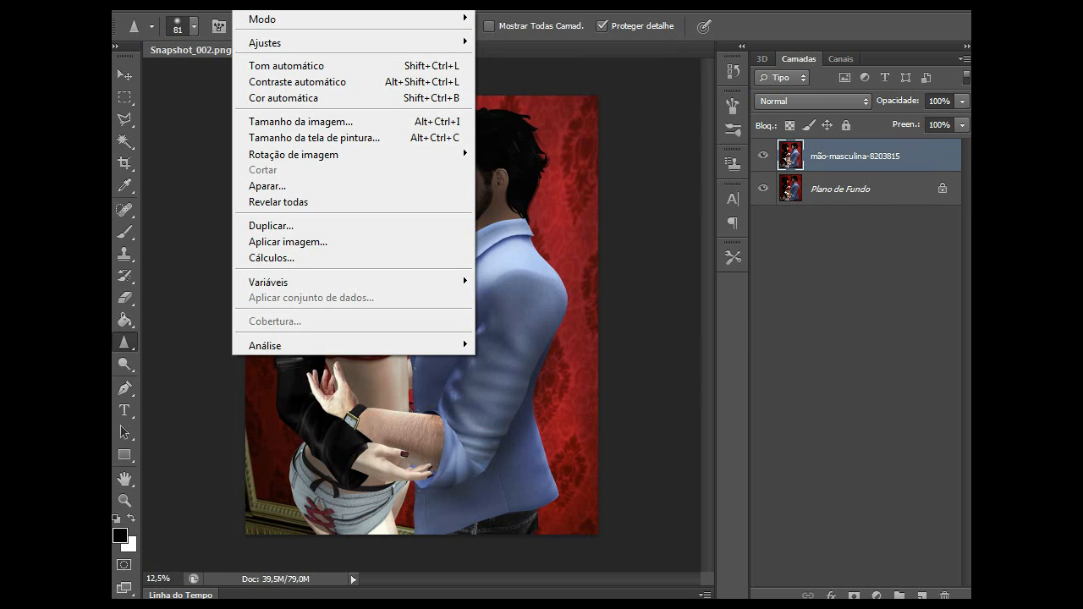
mouse_move(265, 42)
left_click(505, 58)
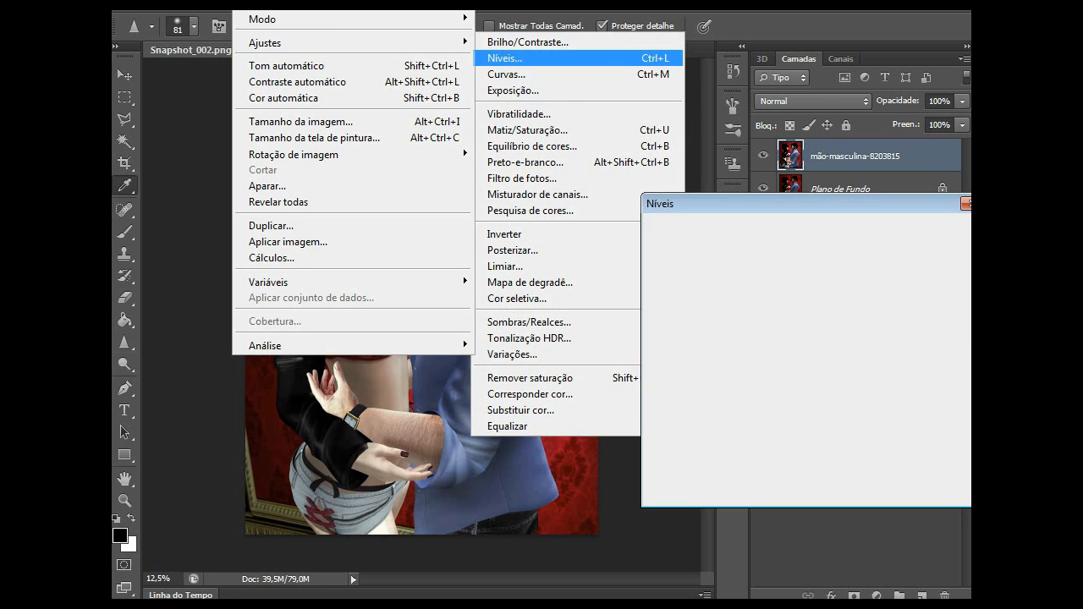
left_click_drag(761, 204, 718, 176)
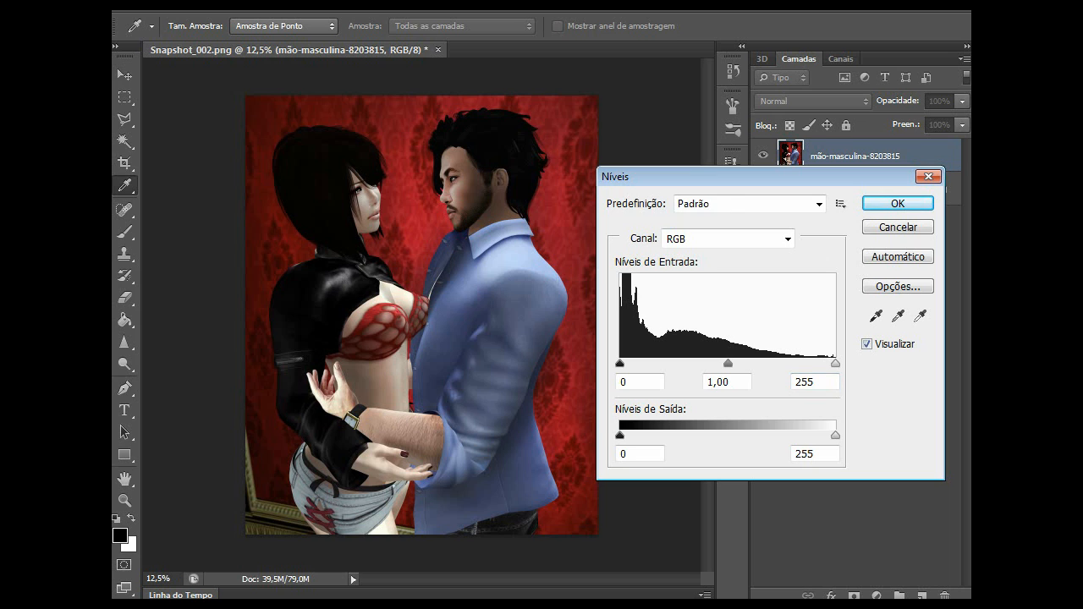
left_click_drag(835, 363, 796, 363)
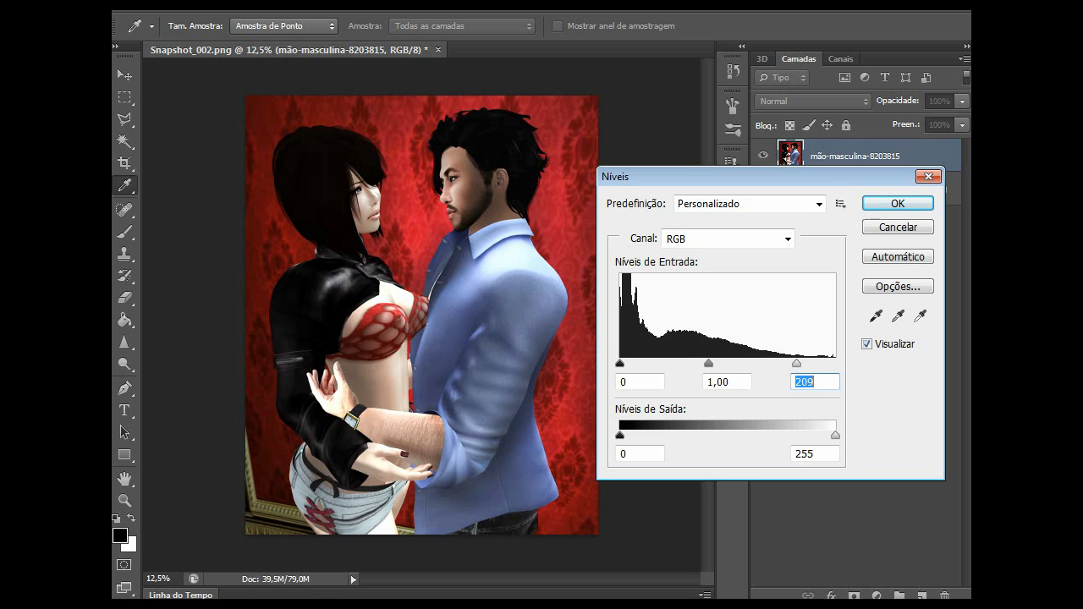
left_click_drag(620, 363, 628, 363)
left_click_drag(713, 363, 703, 363)
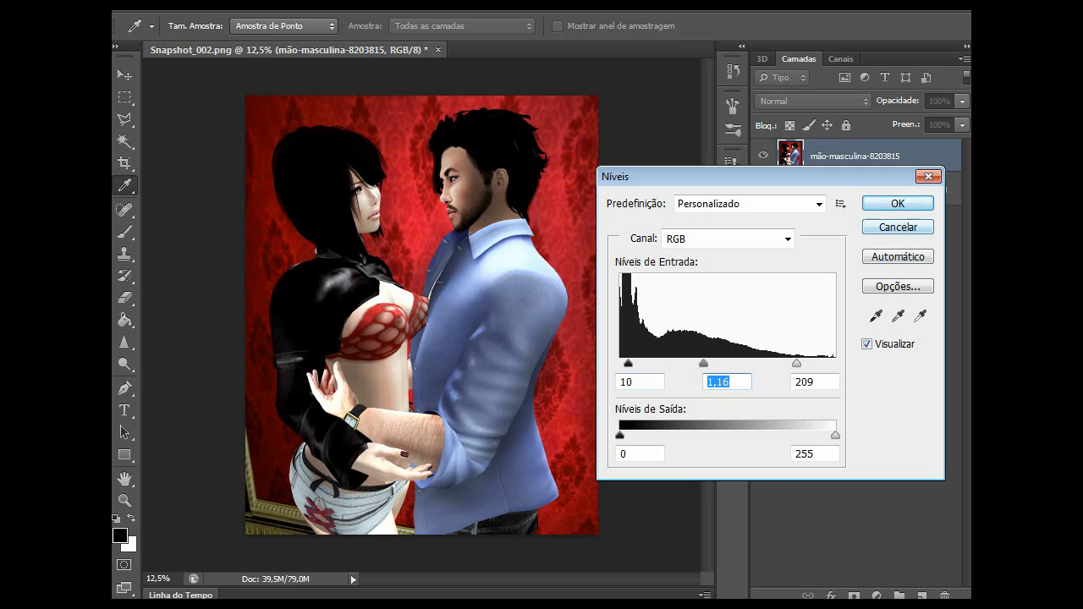
left_click(898, 203)
left_click(124, 341)
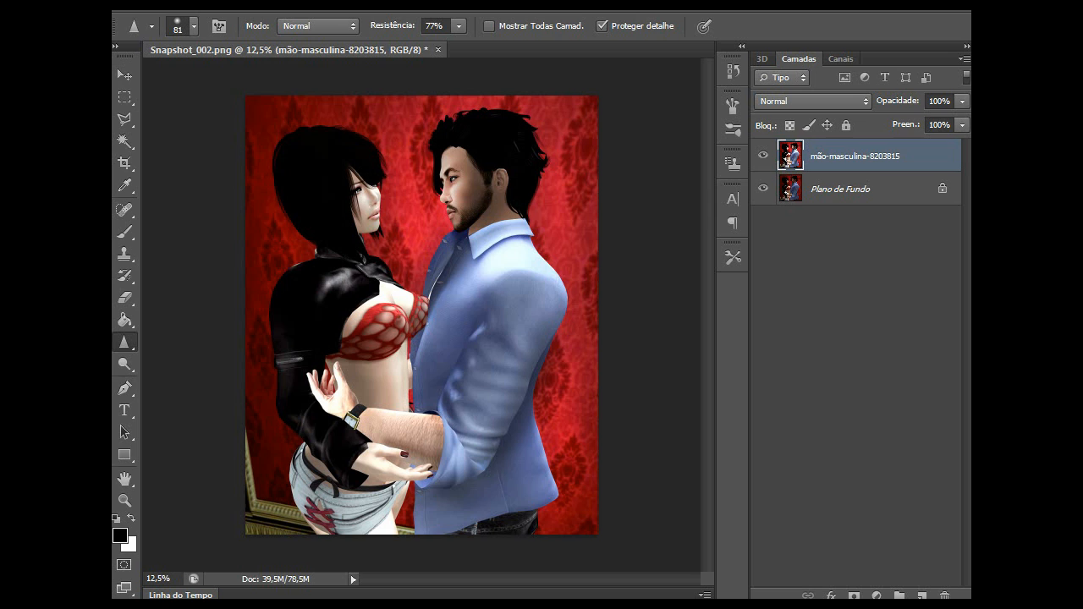
Step: Compare the Levels-corrected retouch with the original by hiding and showing the mão-masculina-8203815 layer twice
left_click(763, 155)
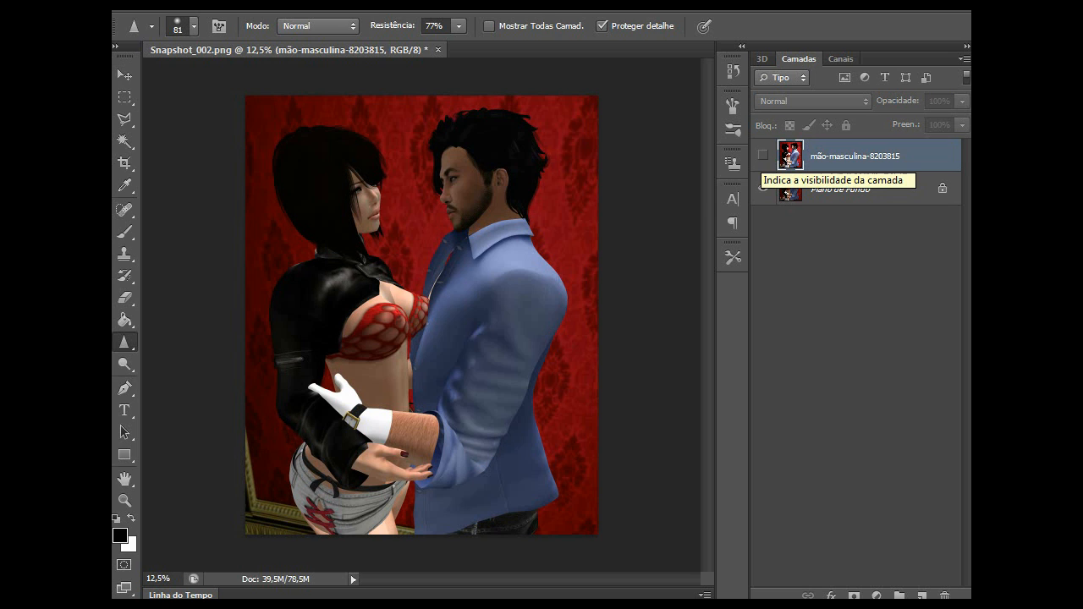
left_click(763, 155)
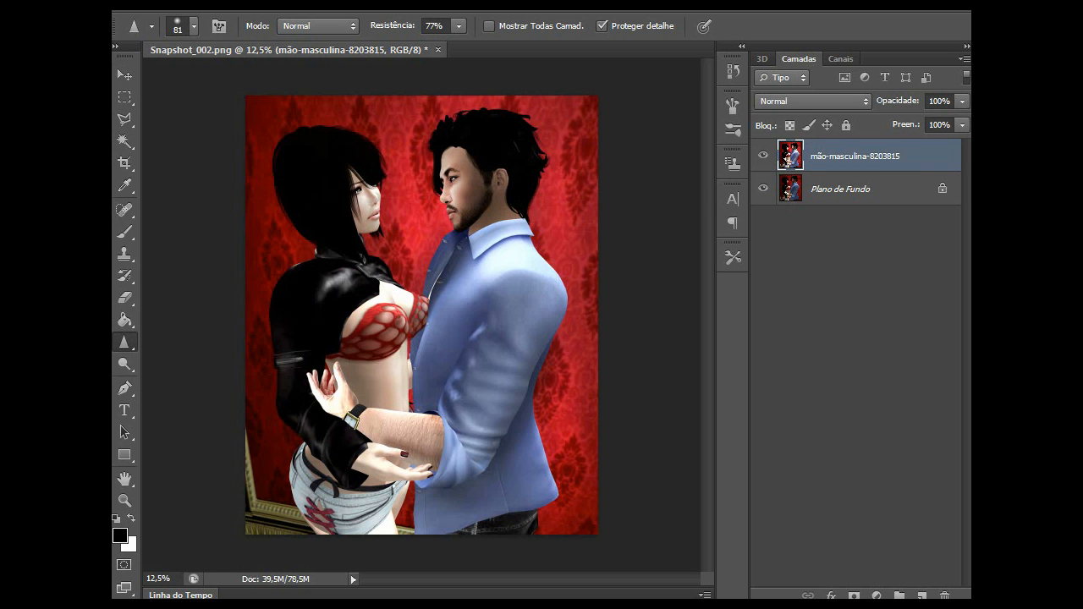
left_click(763, 156)
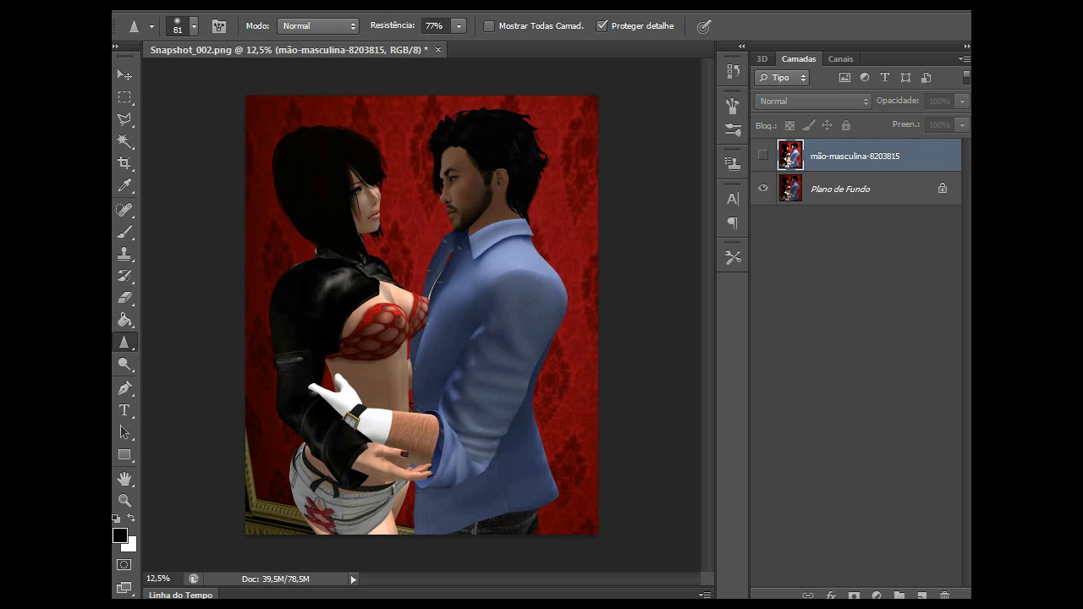
left_click(763, 156)
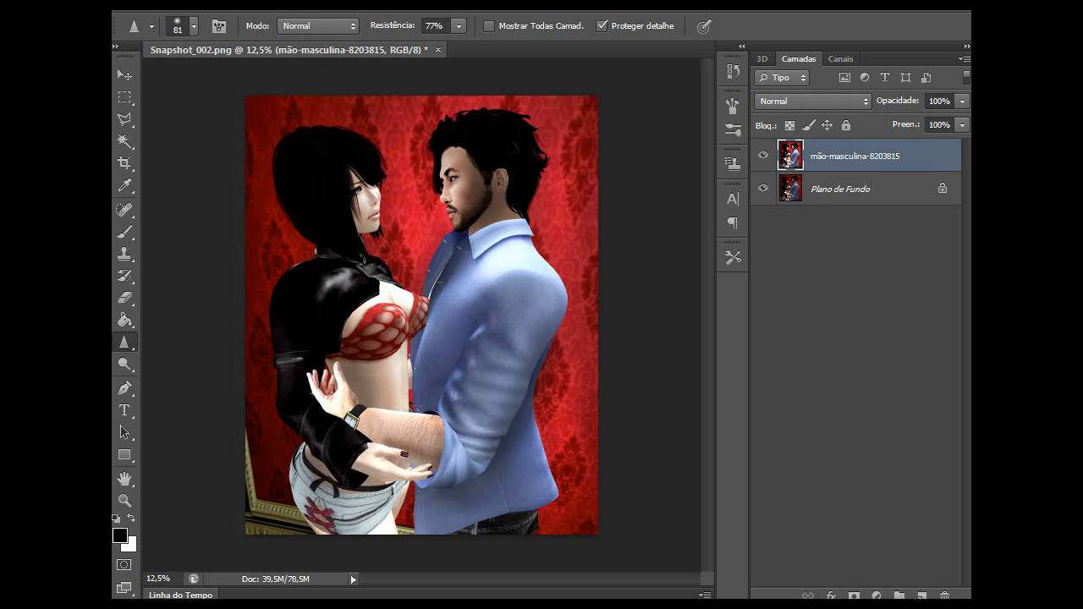